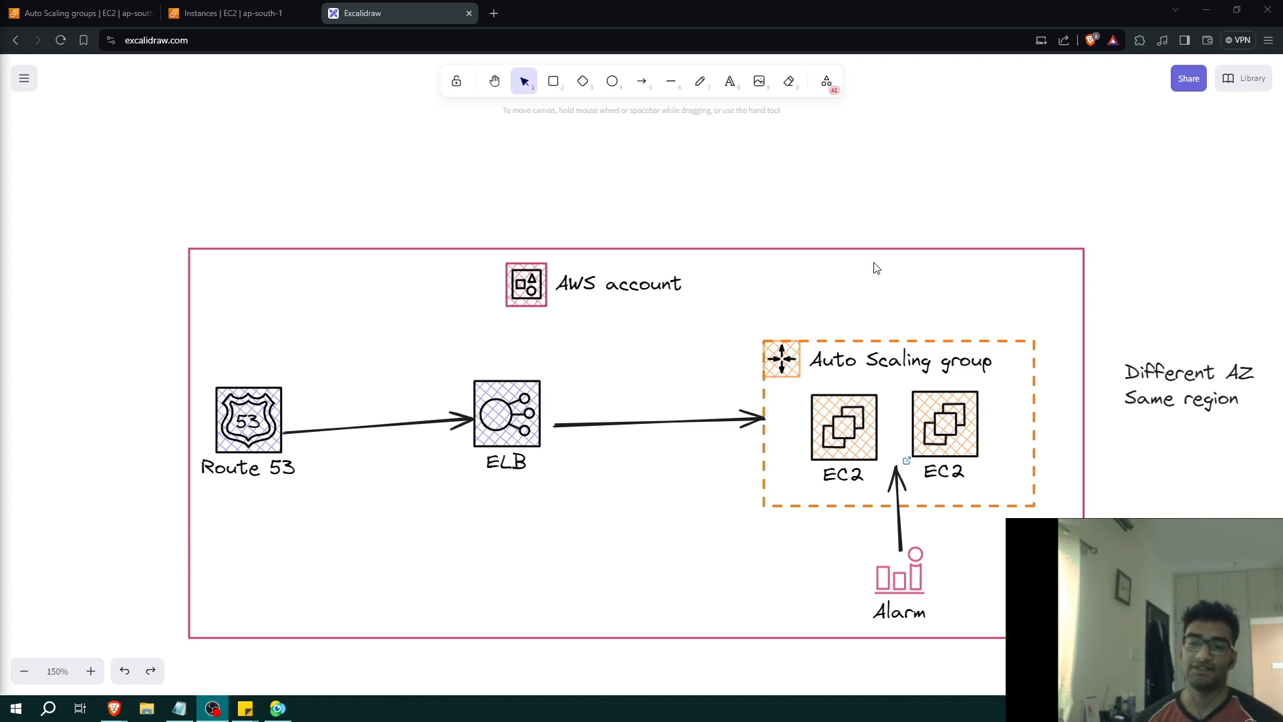
scroll(875, 267, "down", 3)
scroll(1145, 349, "up", 3)
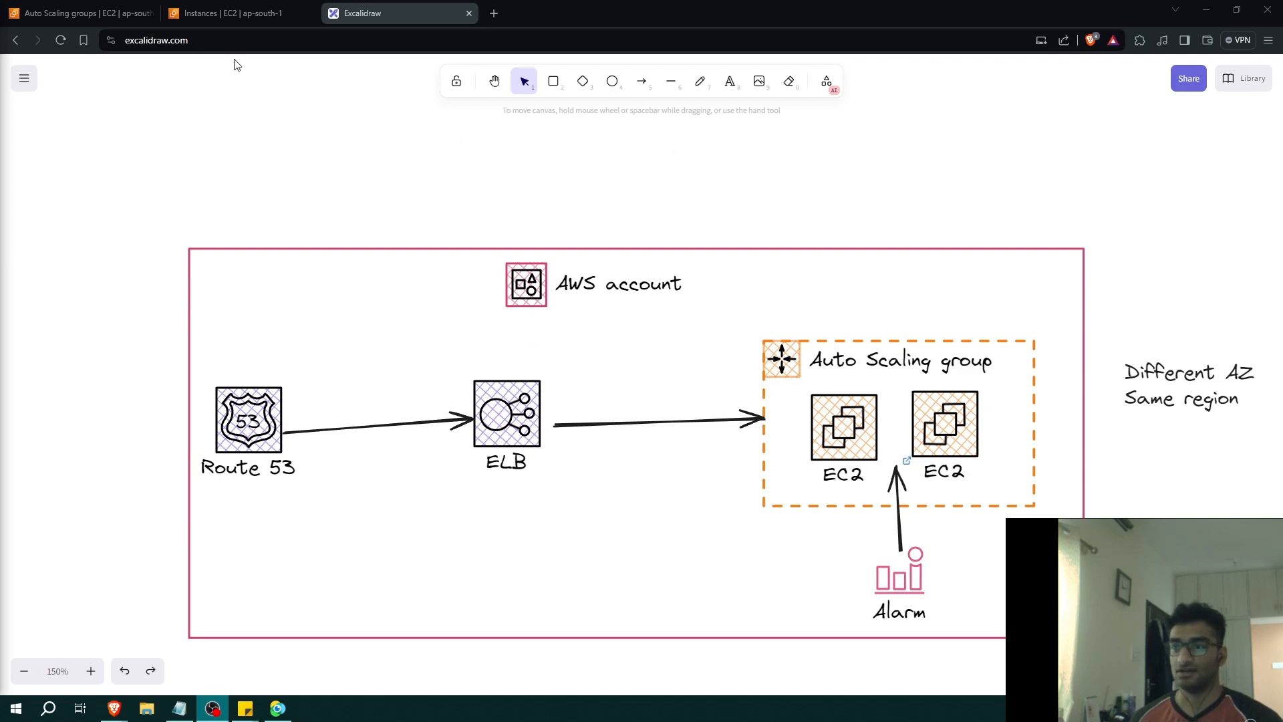
Switch to the EC2 Instances page, refresh the instance list and enlarge the list area
left_click(231, 12)
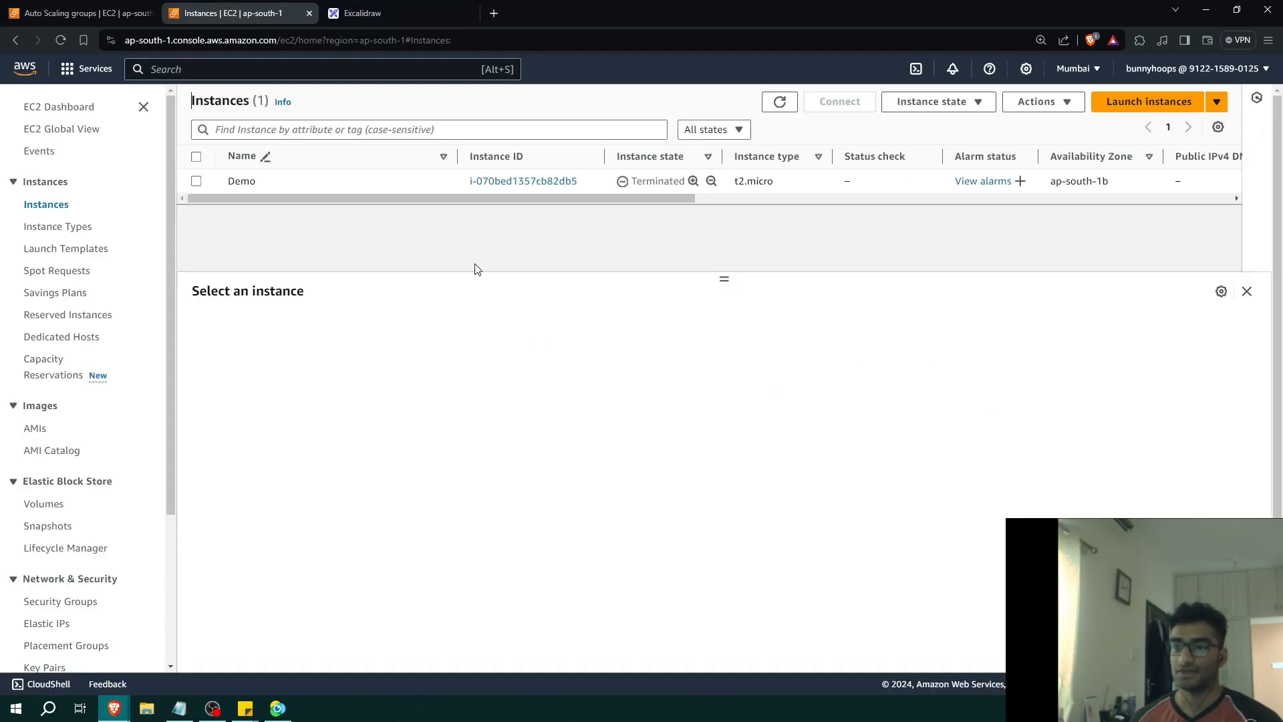
left_click(780, 102)
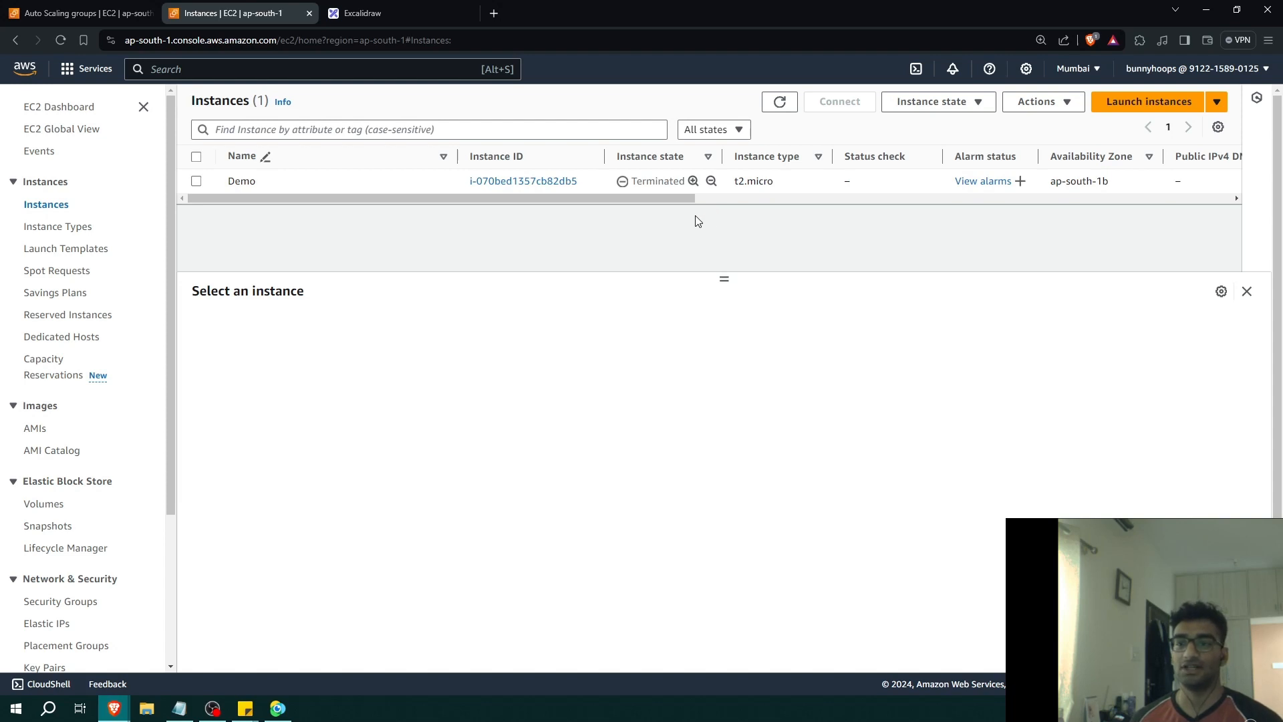
left_click_drag(723, 279, 752, 468)
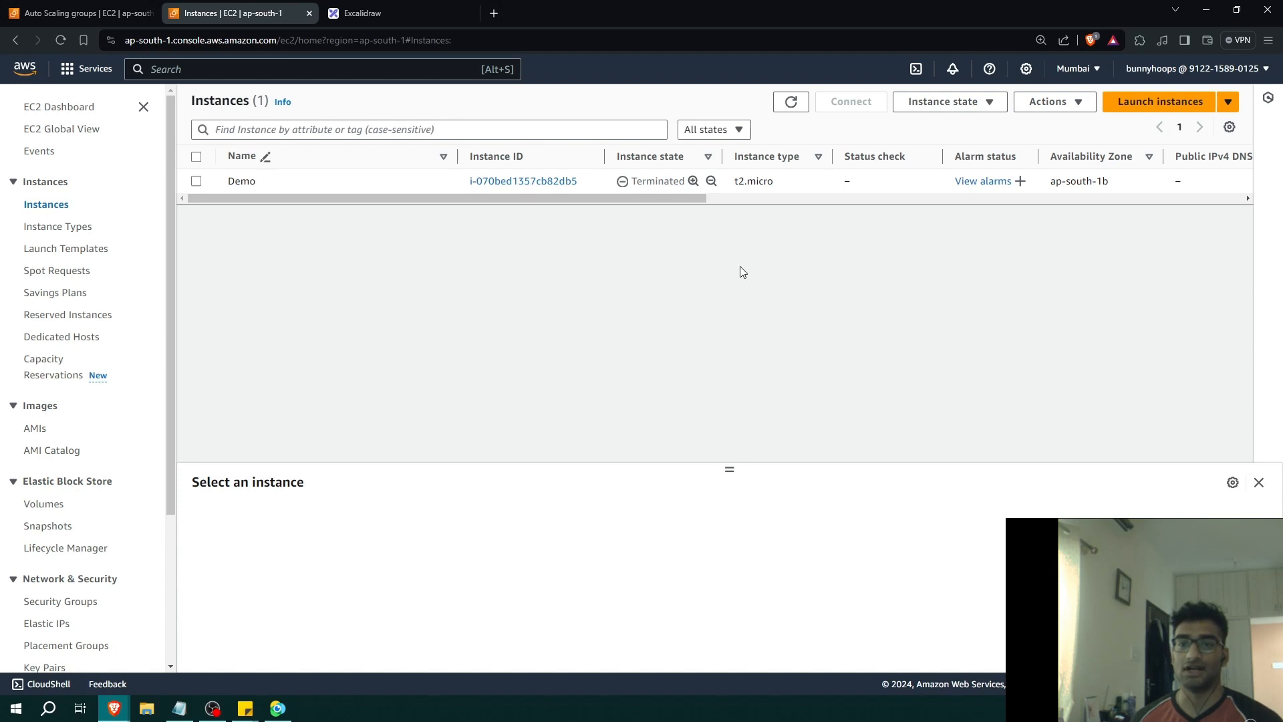
left_click(776, 105)
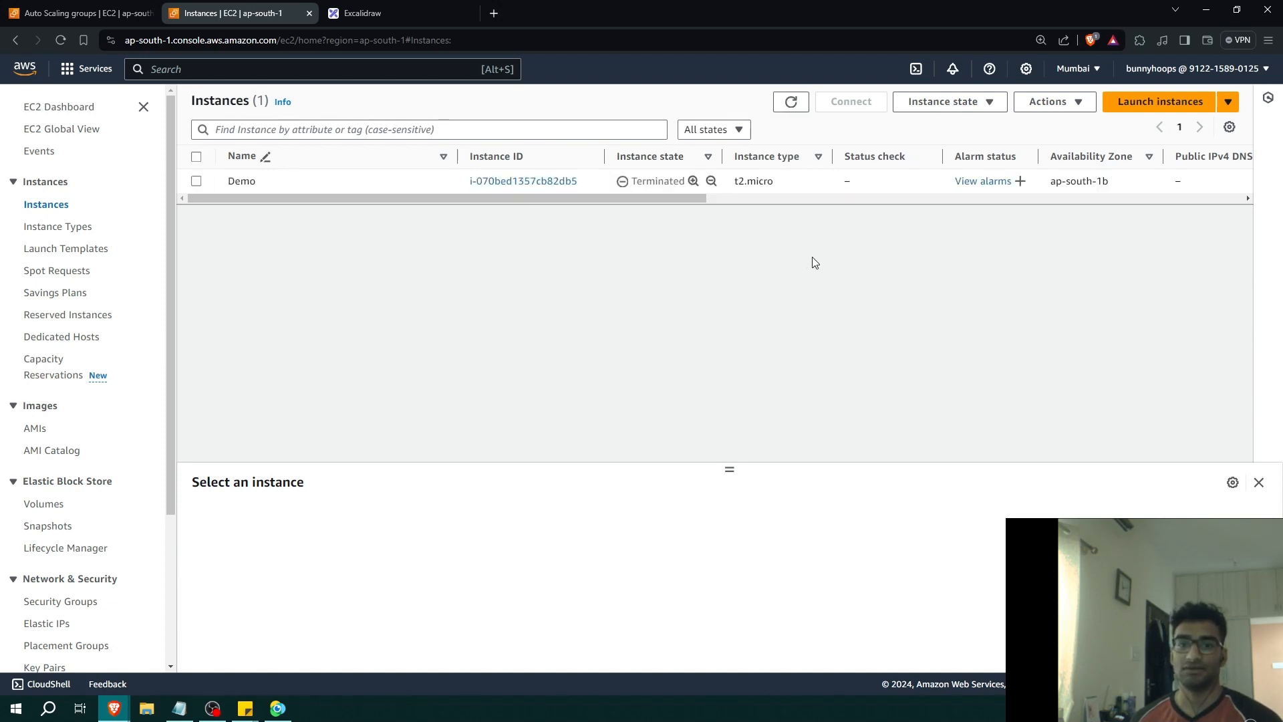
Start a new EC2 launch template and name it ASG-template
left_click(63, 249)
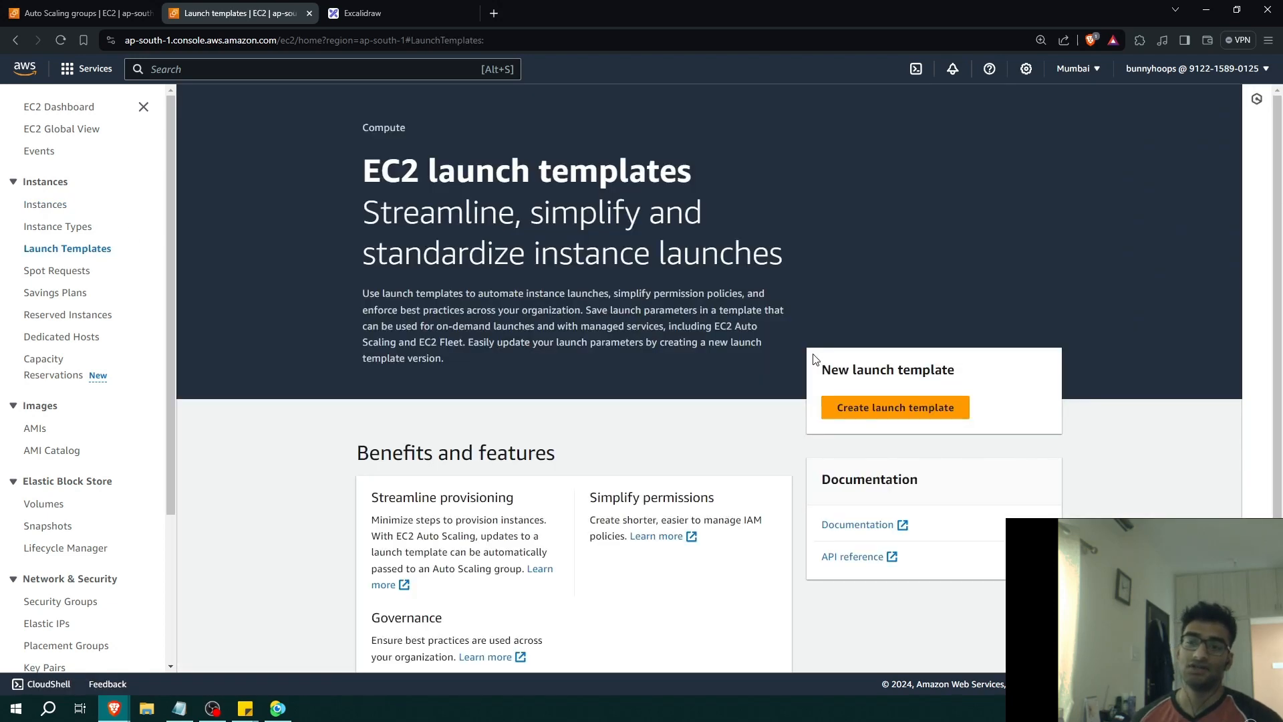
left_click(855, 409)
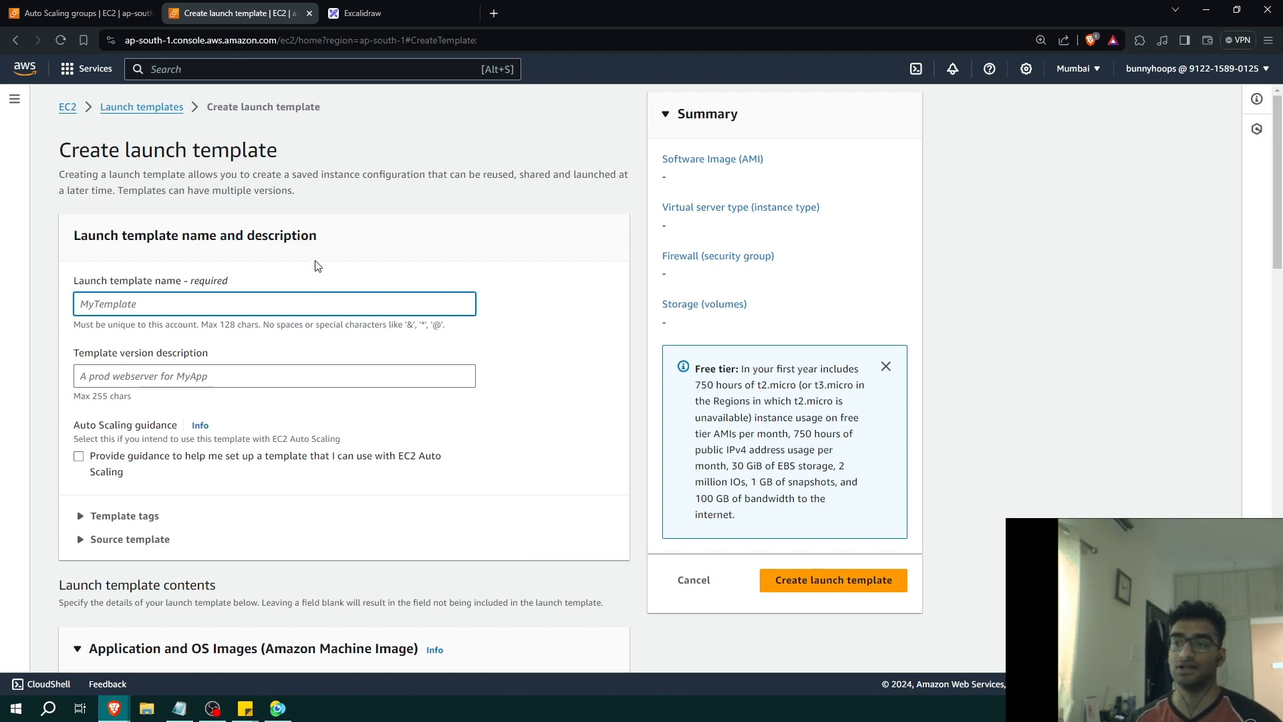
type("ASG")
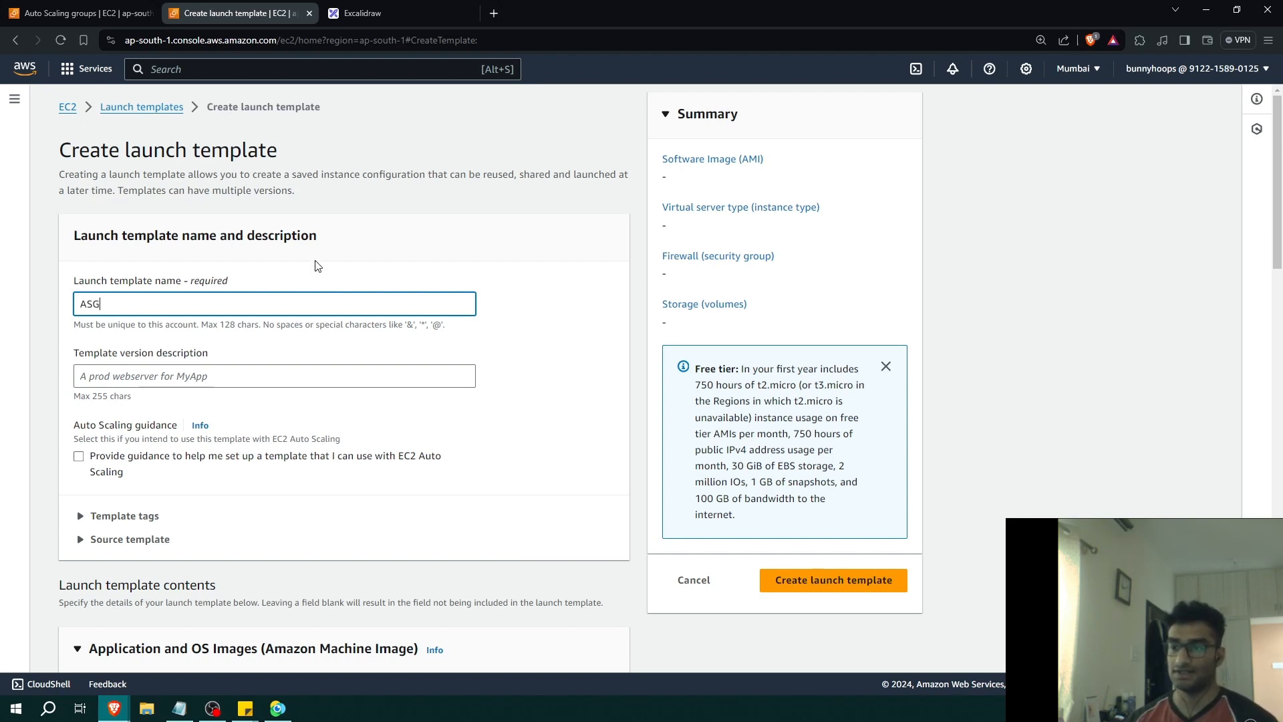
type("-template")
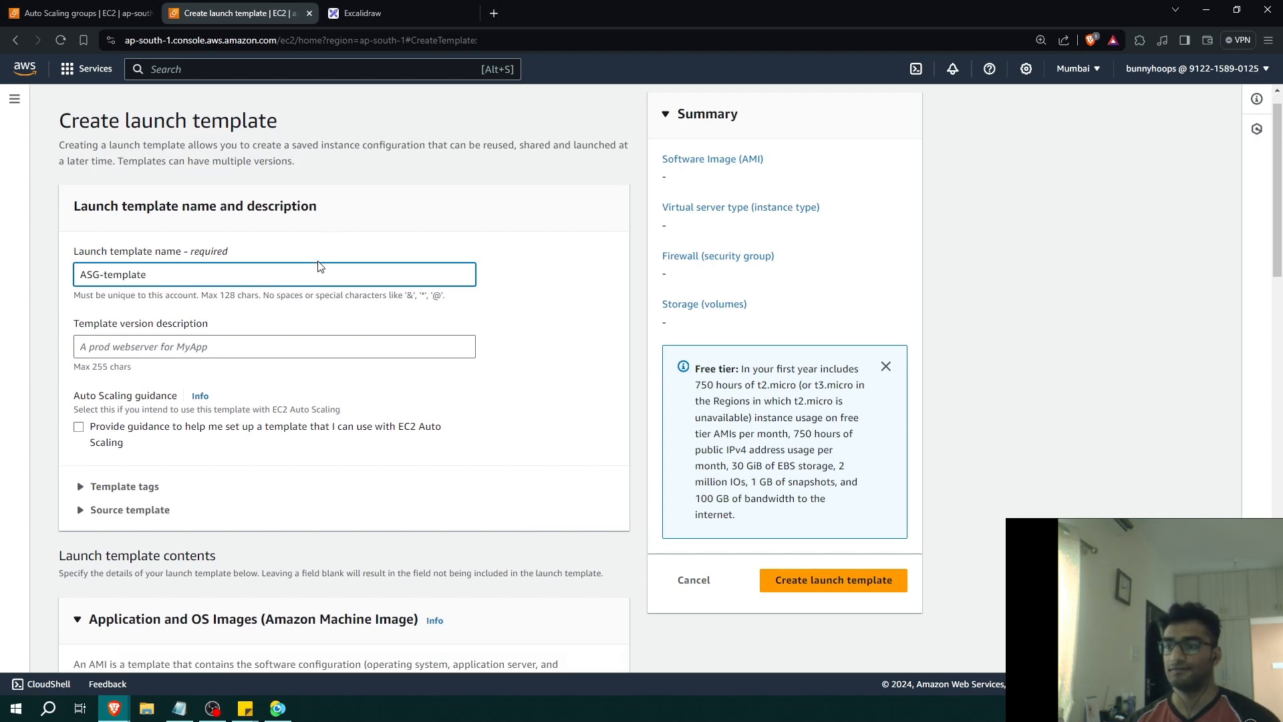
Describe the template version as MyApp and enable the EC2 Auto Scaling guidance
scroll(267, 221, "down", 5)
scroll(263, 215, "up", 2)
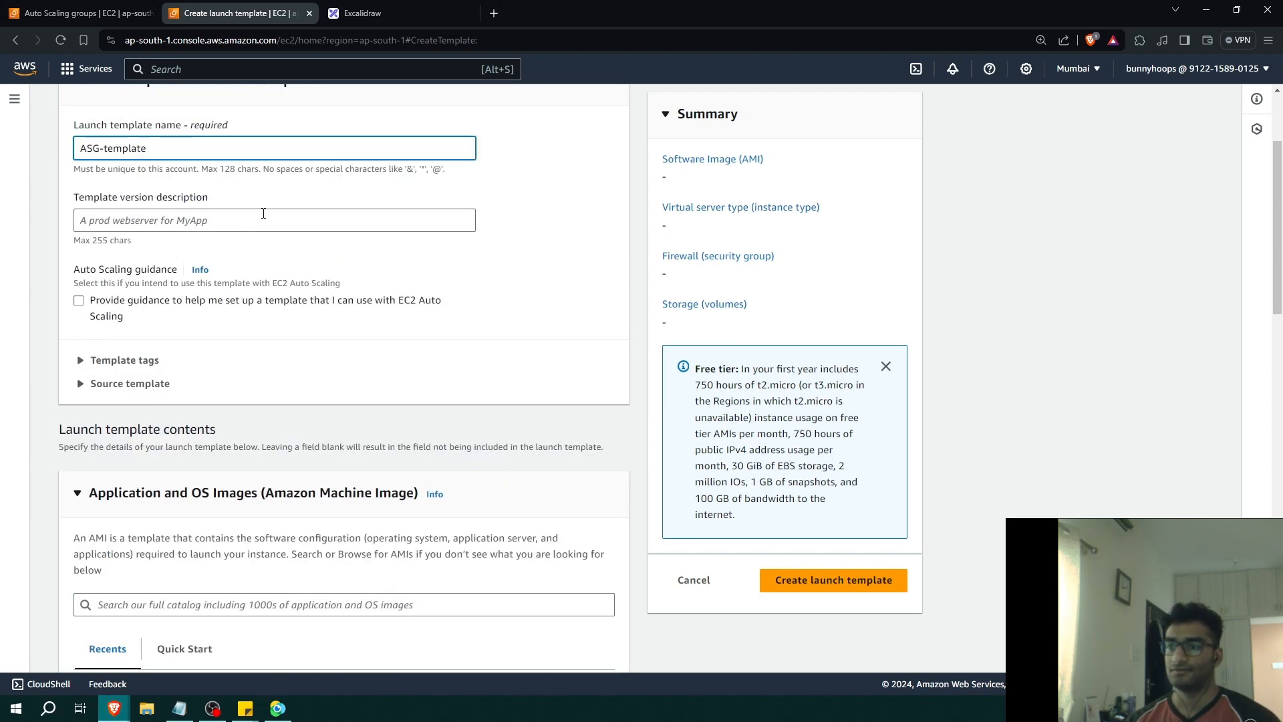
left_click(229, 219)
type("MyApp")
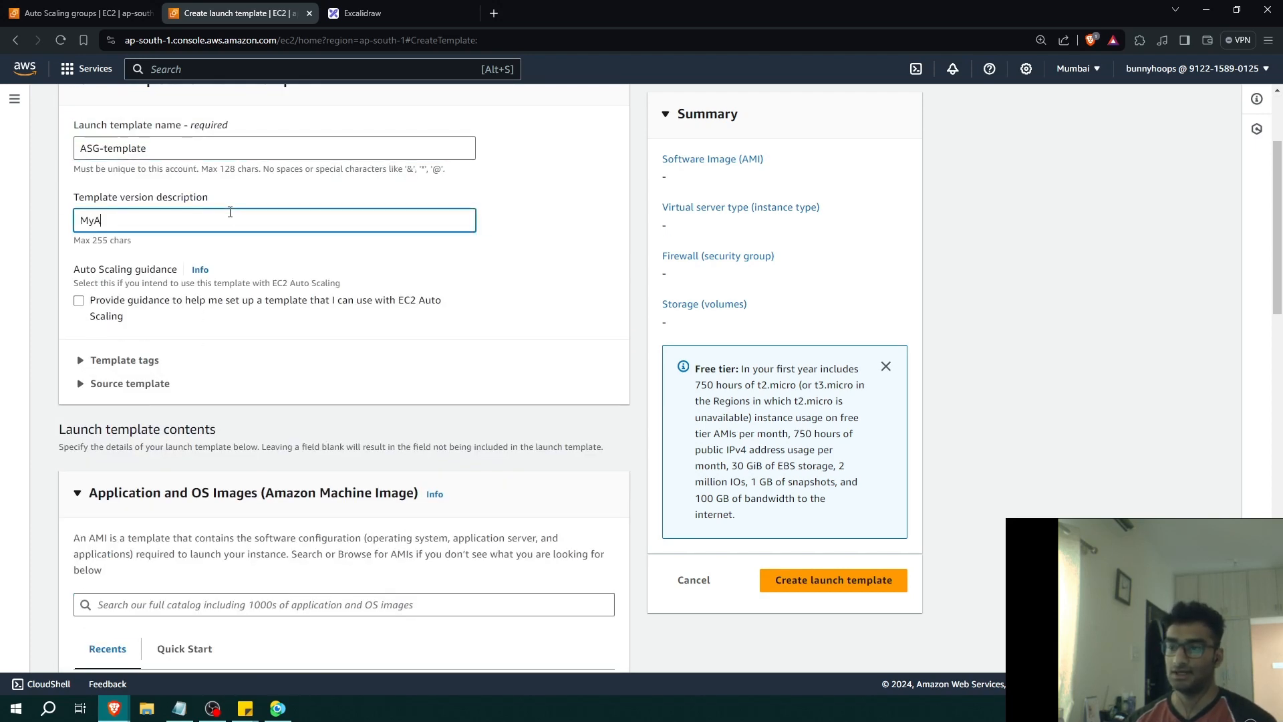
left_click(81, 302)
Choose the Amazon Linux quick-start image as the launch template's machine image
scroll(234, 313, "down", 2)
scroll(239, 311, "down", 2)
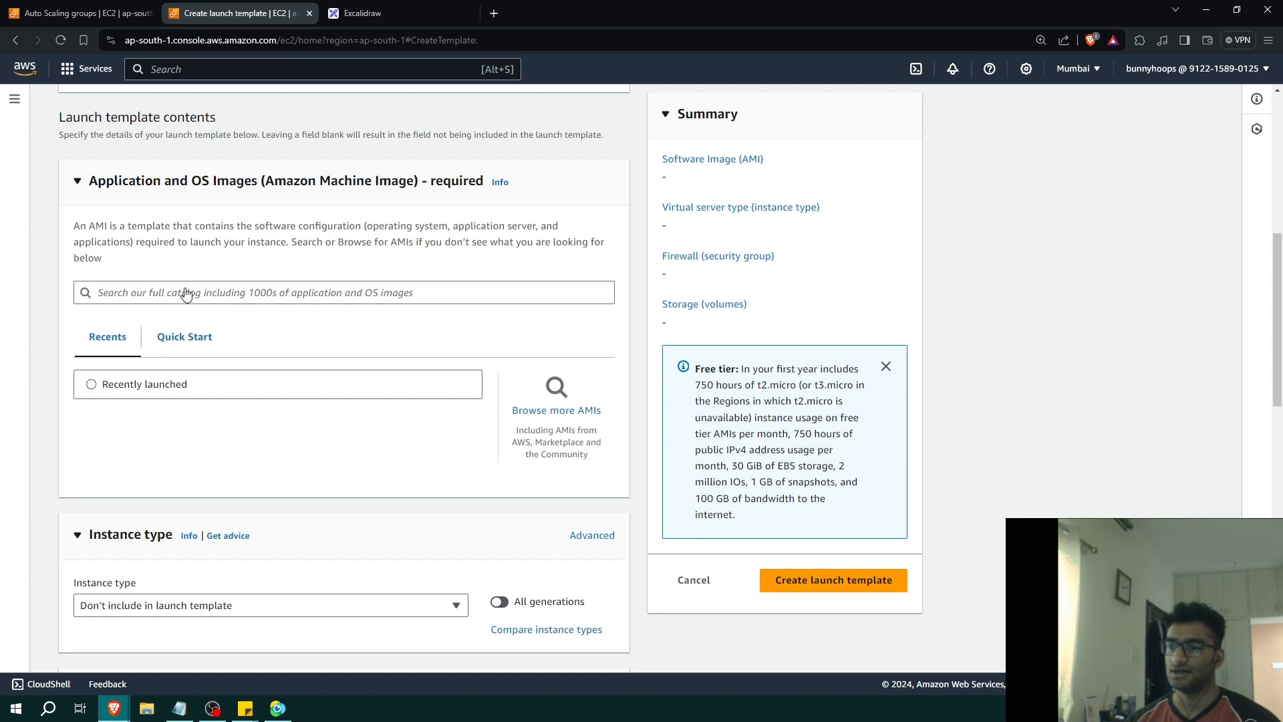
left_click(185, 336)
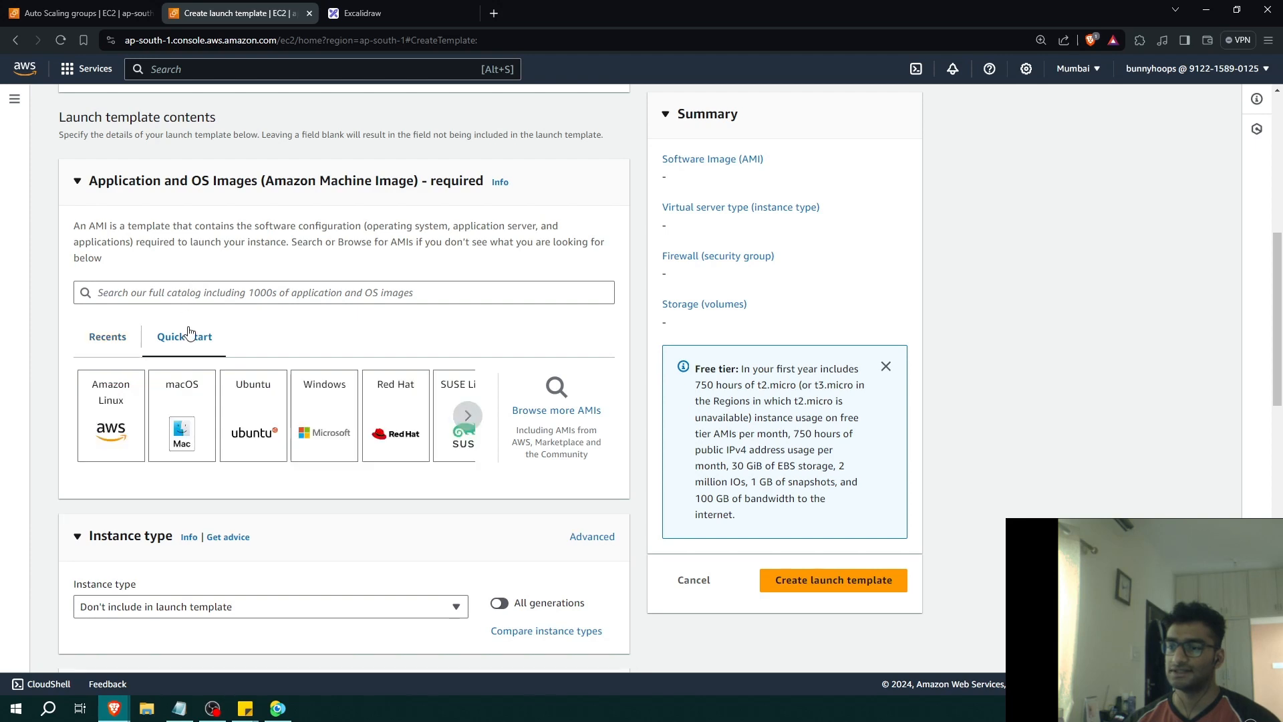
left_click(117, 399)
scroll(117, 404, "down", 2)
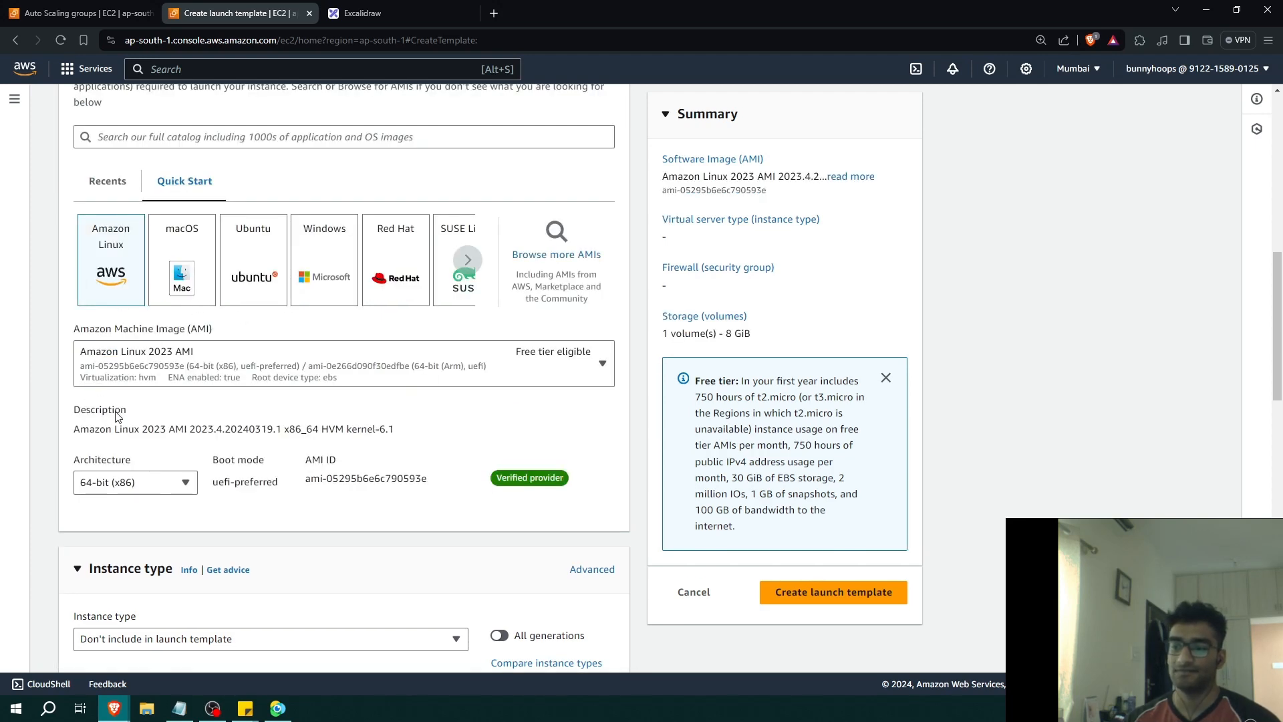
Set the launch template's instance type to the free-tier-eligible t2.micro
scroll(55, 361, "down", 4)
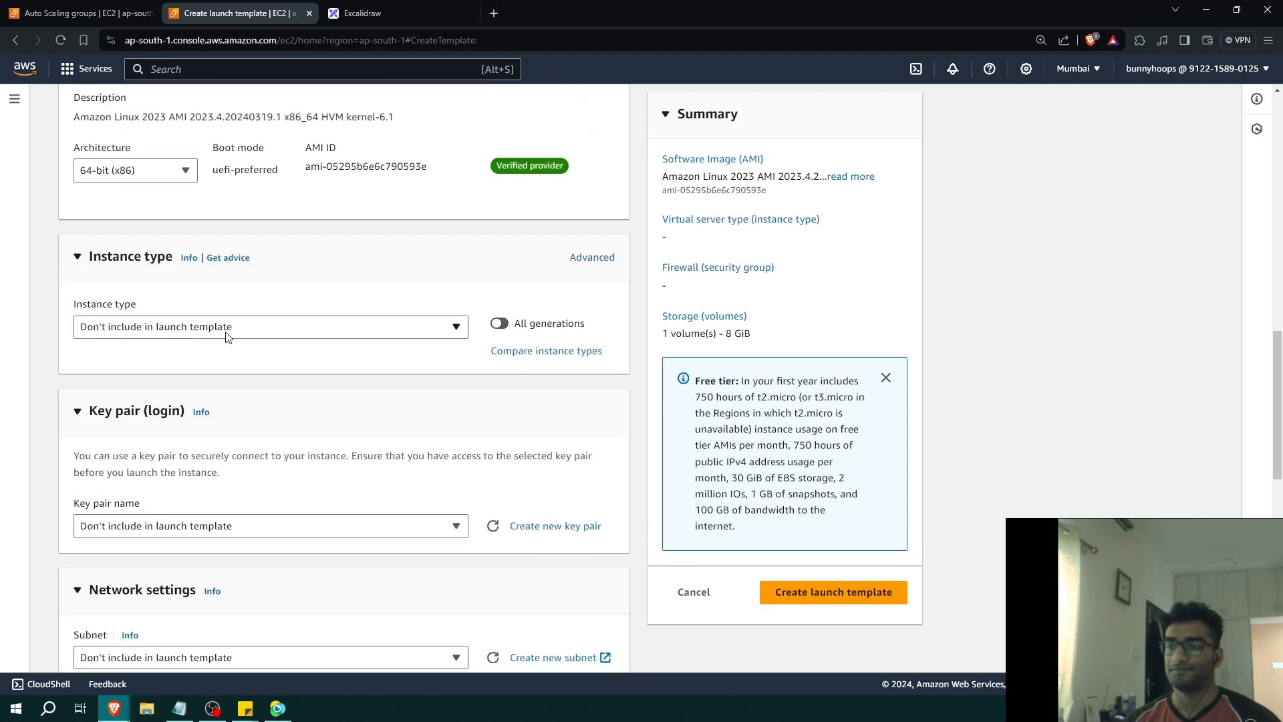
left_click(227, 329)
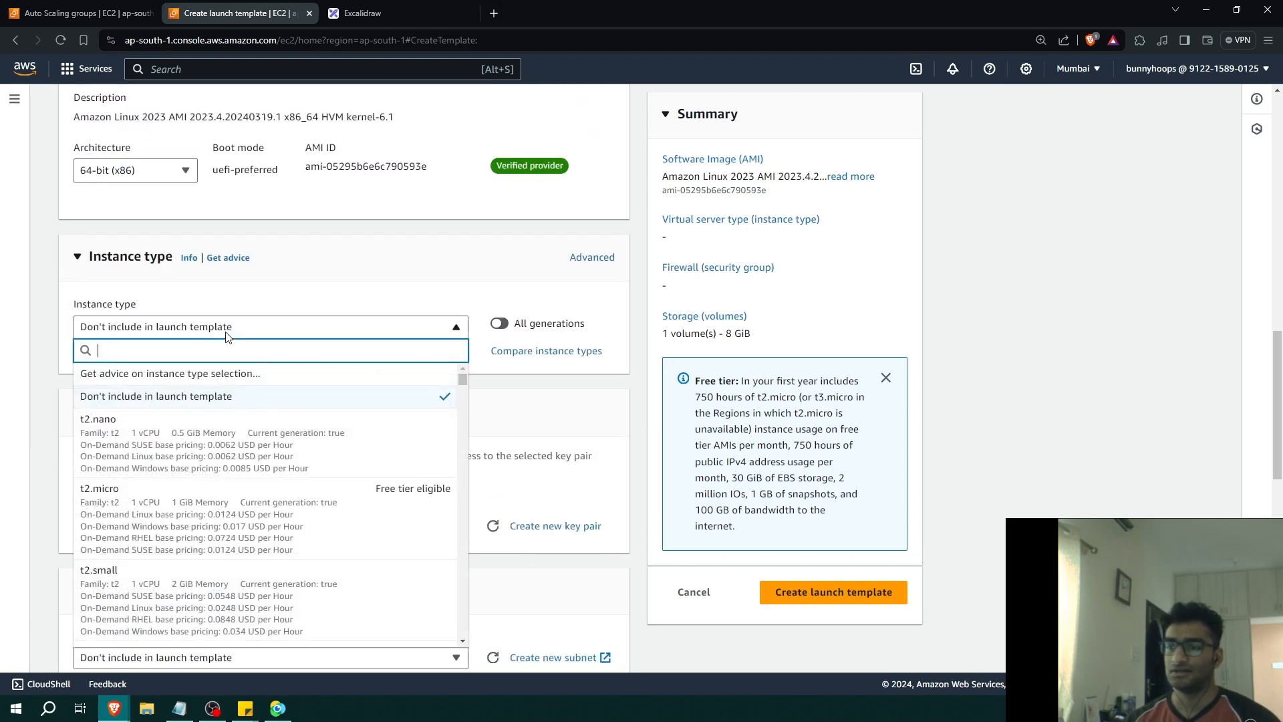
left_click(254, 512)
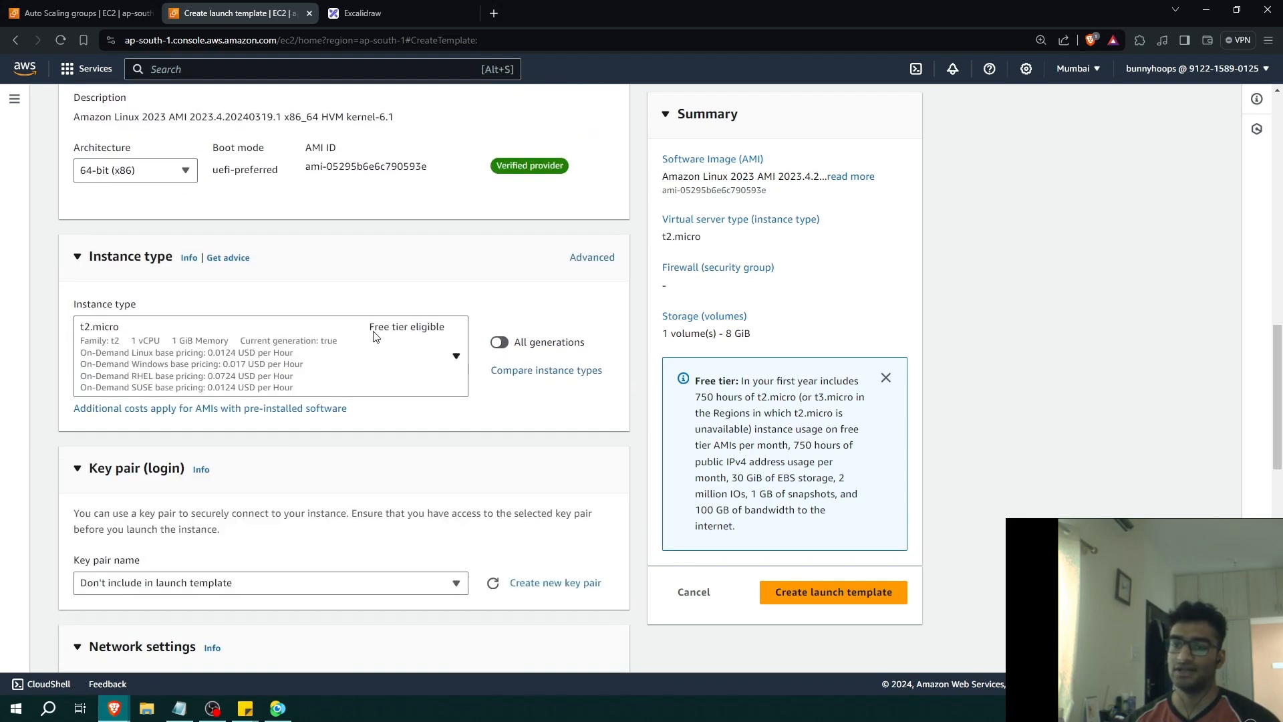
left_click(434, 344)
scroll(434, 345, "down", 2)
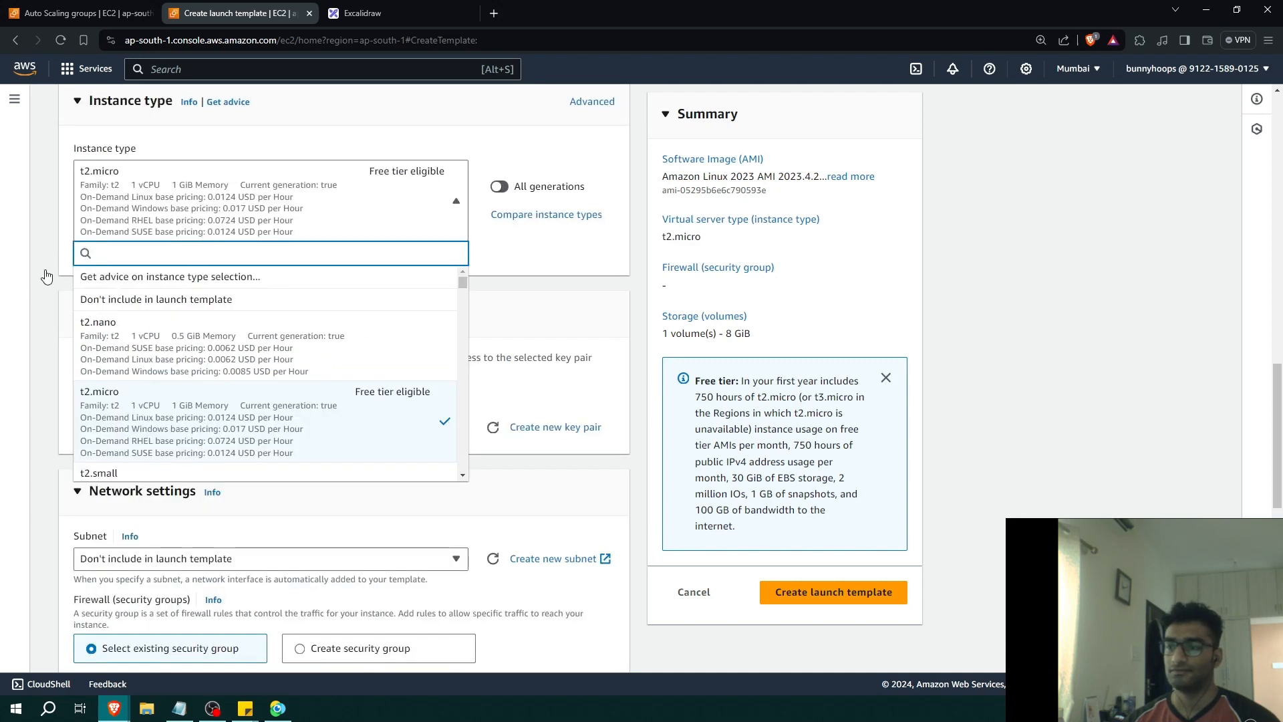
left_click(40, 286)
Examine the key pairs and subnets that can be included in the launch template
scroll(40, 286, "down", 3)
left_click(194, 271)
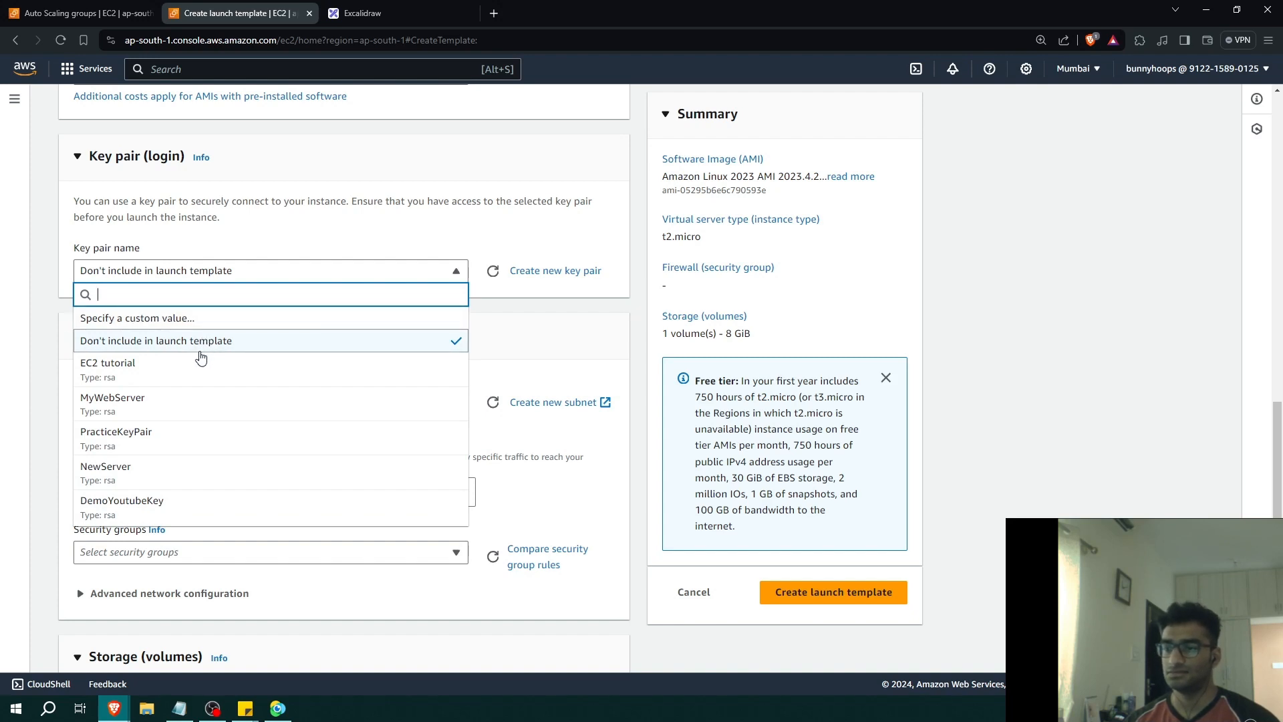
left_click(51, 320)
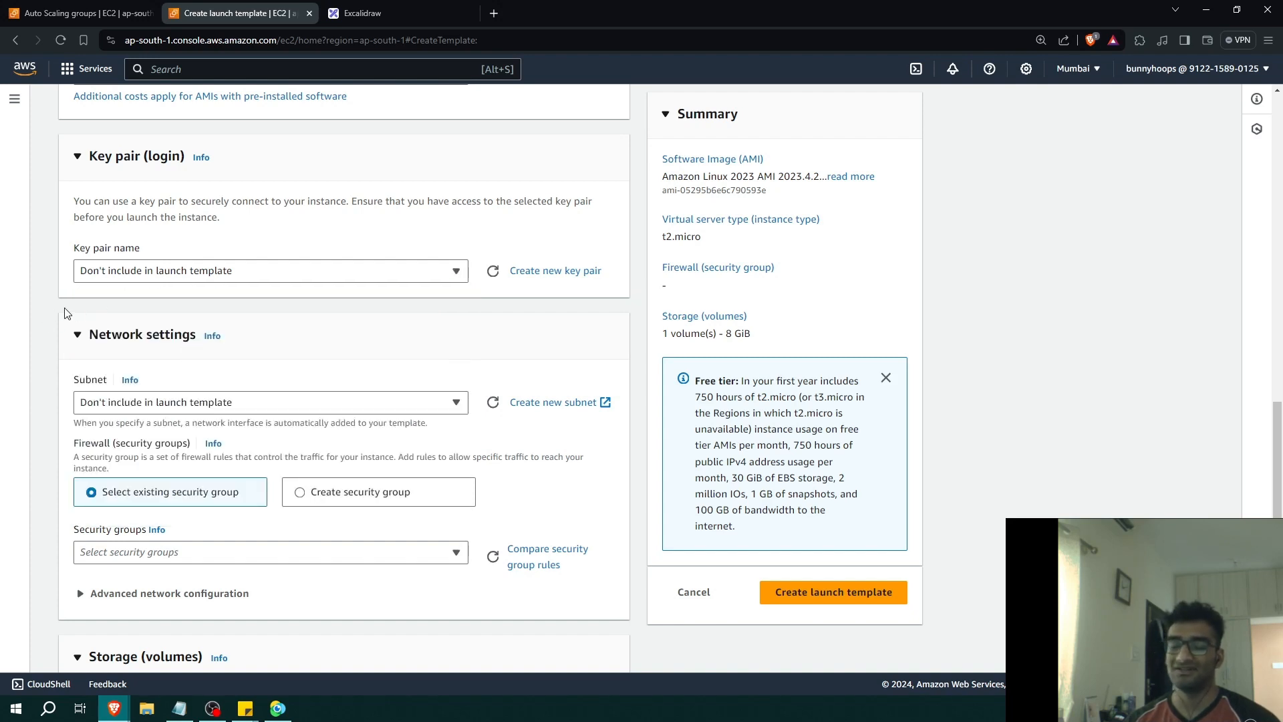
scroll(56, 299, "down", 2)
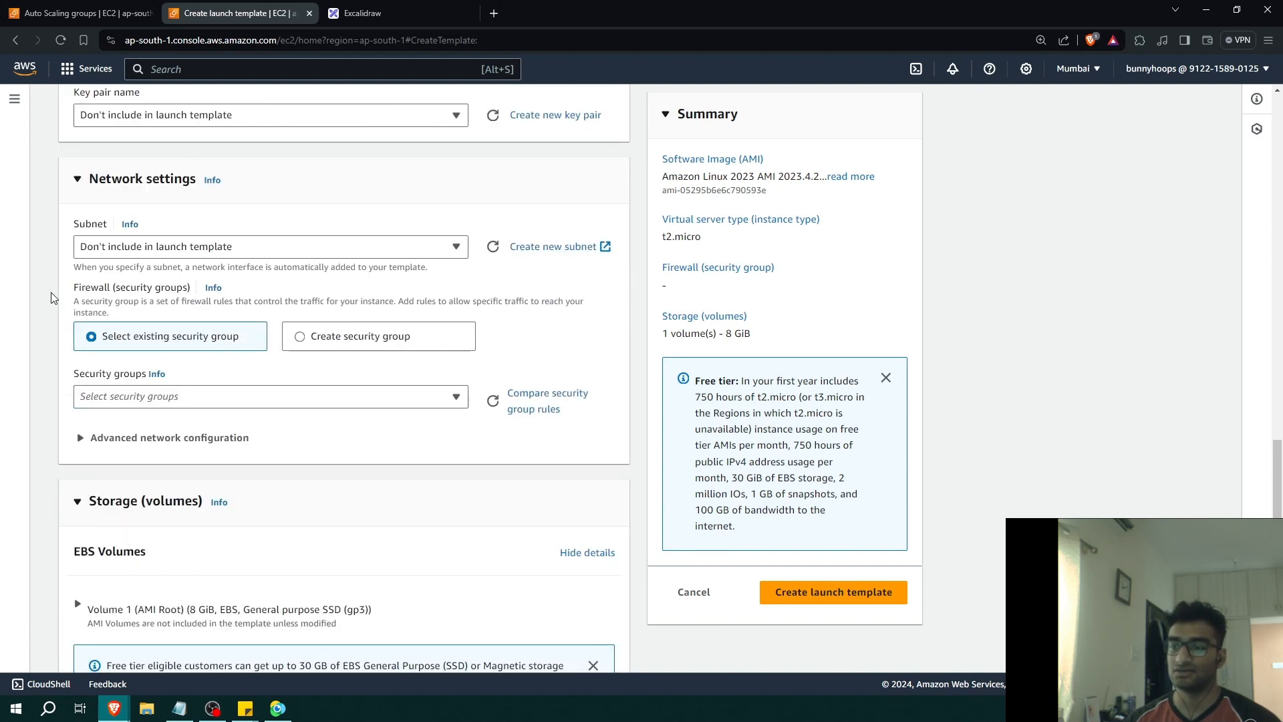
left_click(194, 257)
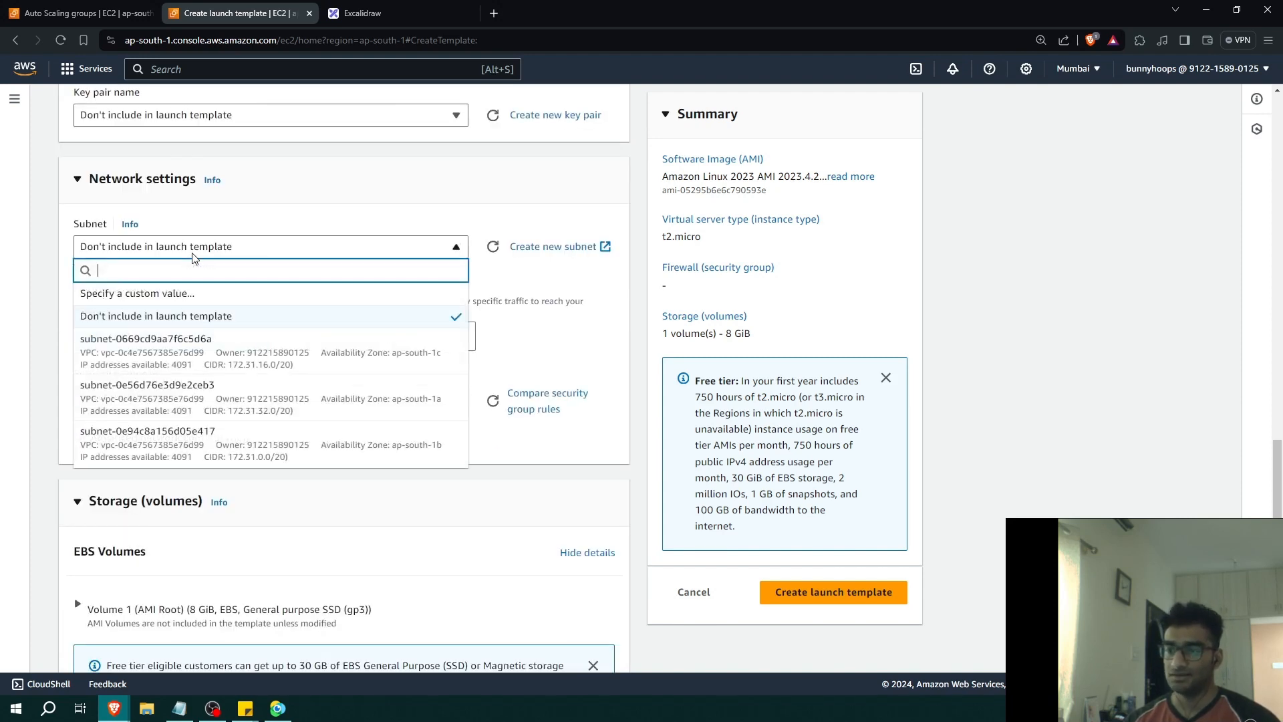
left_click(194, 256)
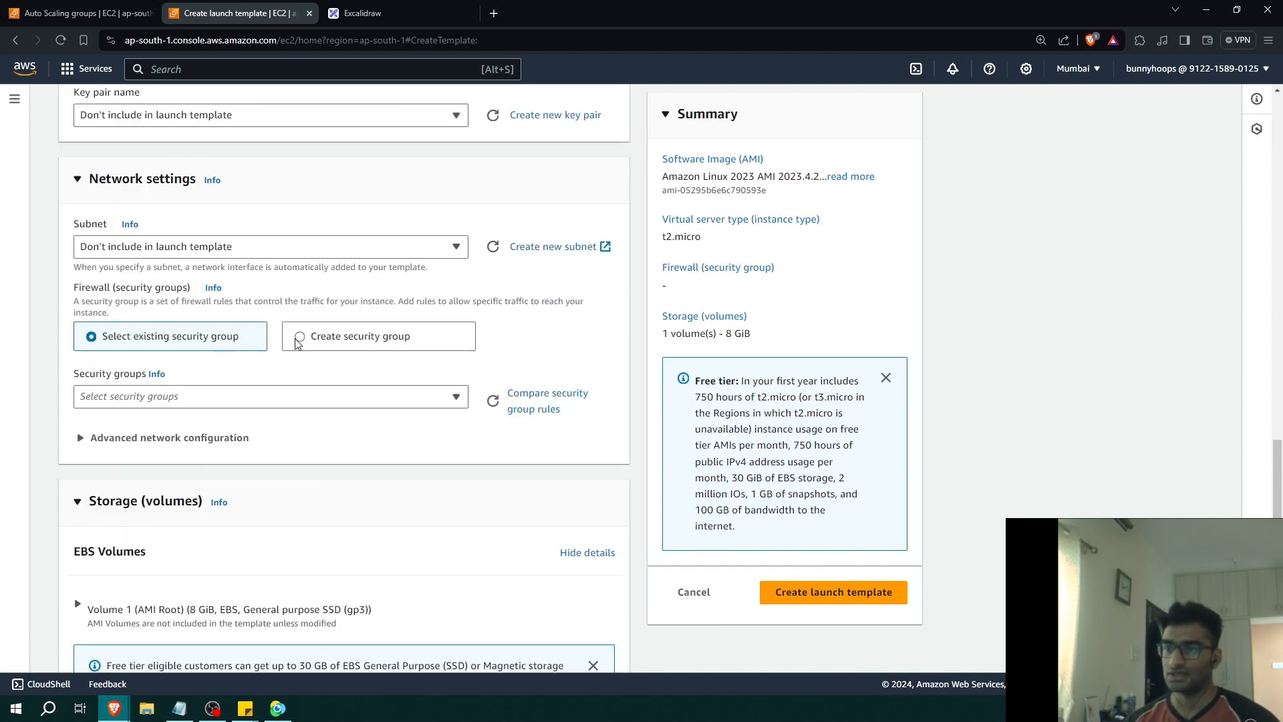
left_click(379, 254)
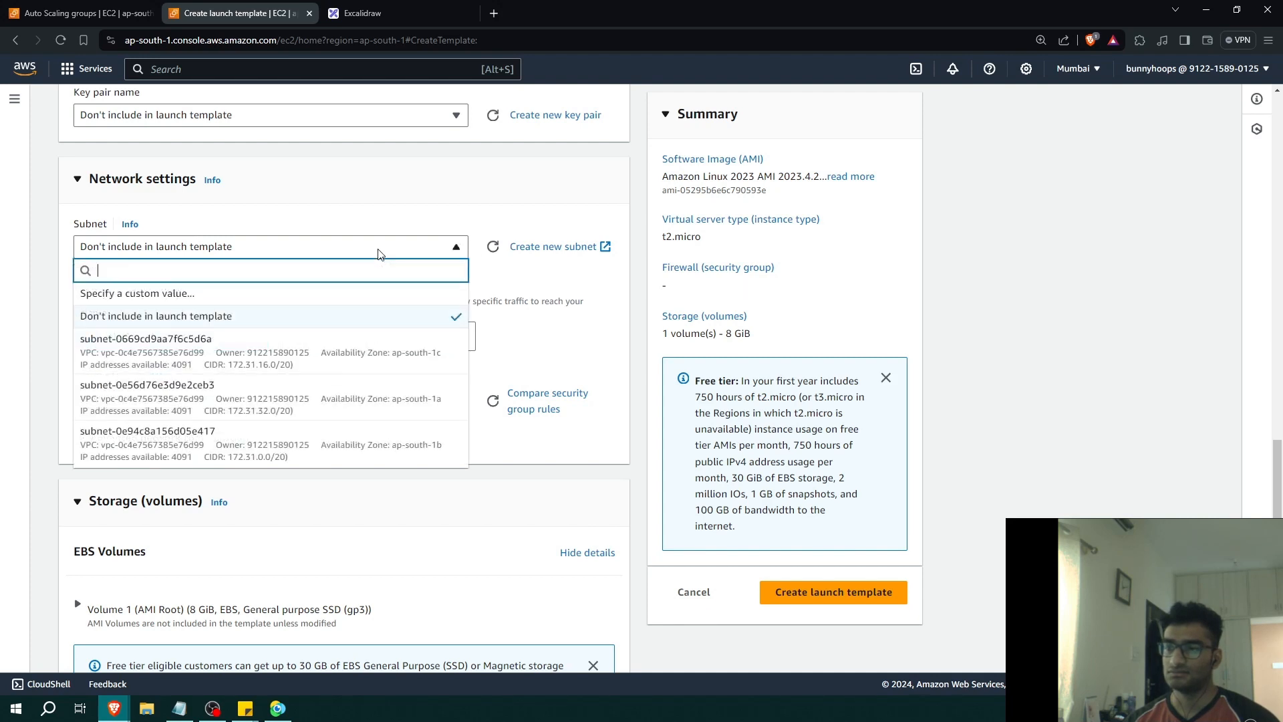
left_click(379, 254)
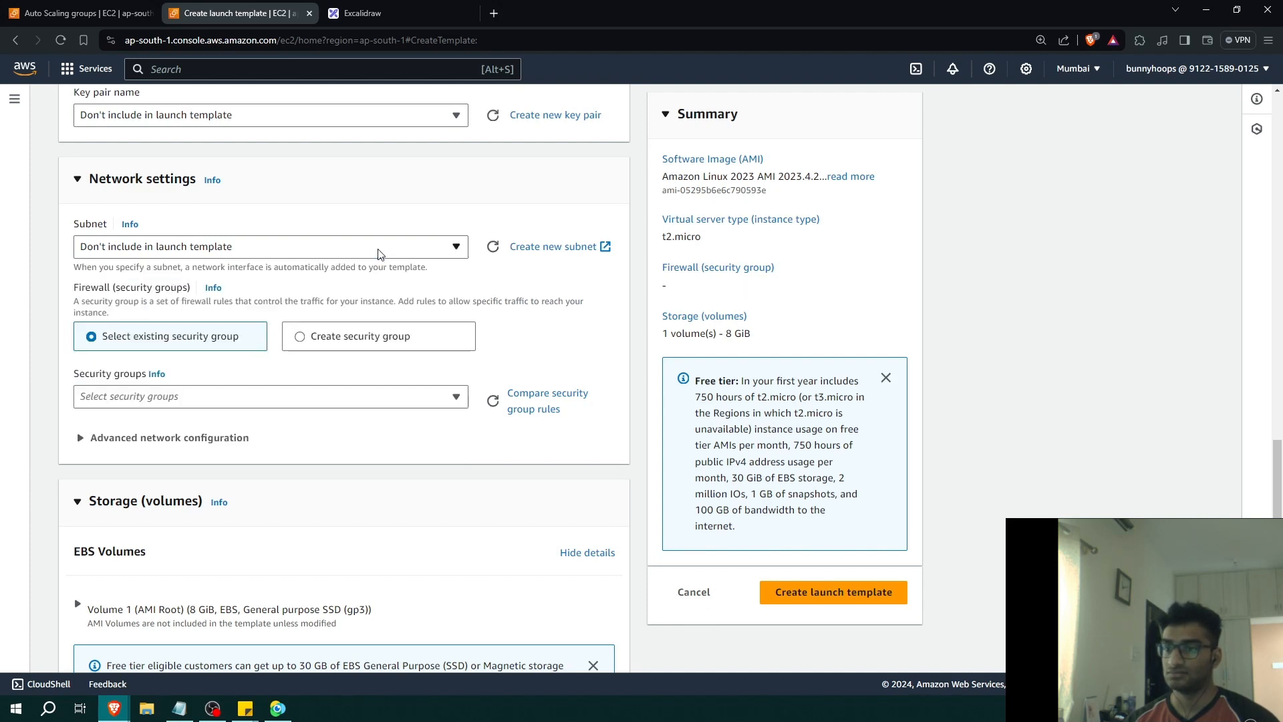
Choose to create a security group for the template, named ASG-SG with the description "Asg sg"
left_click(326, 338)
scroll(325, 338, "down", 2)
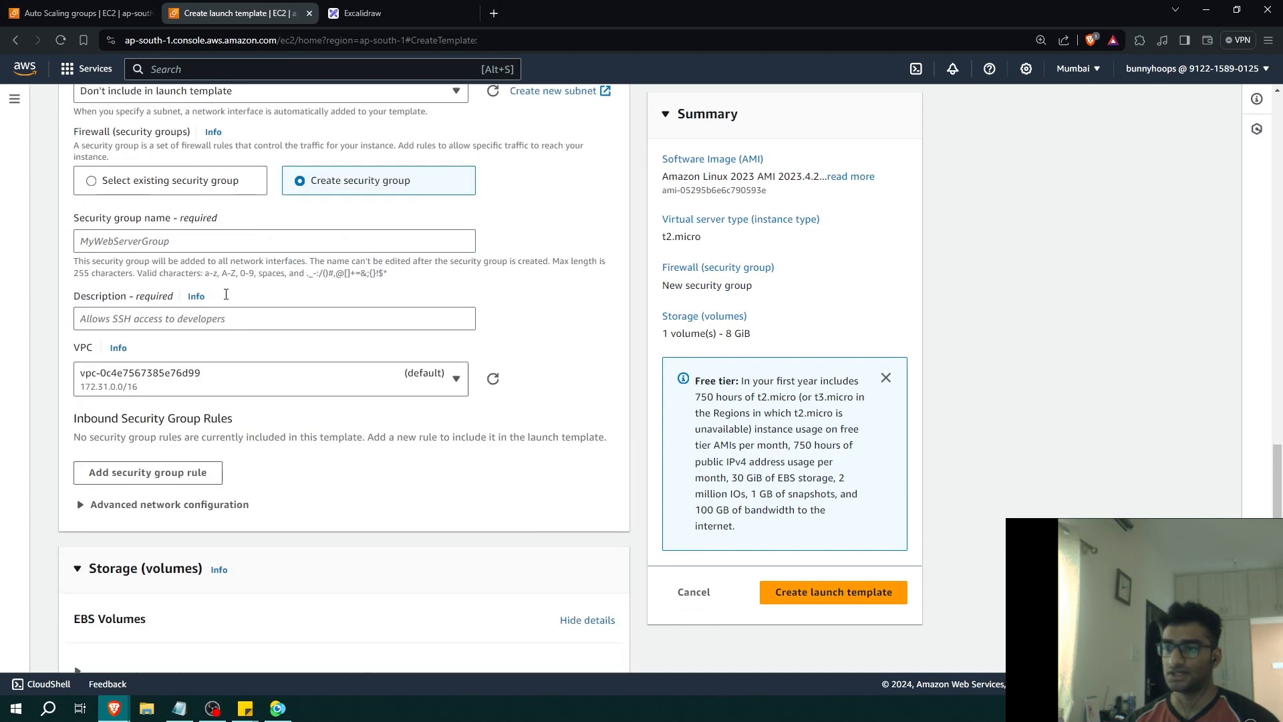
left_click(201, 249)
type("ASG")
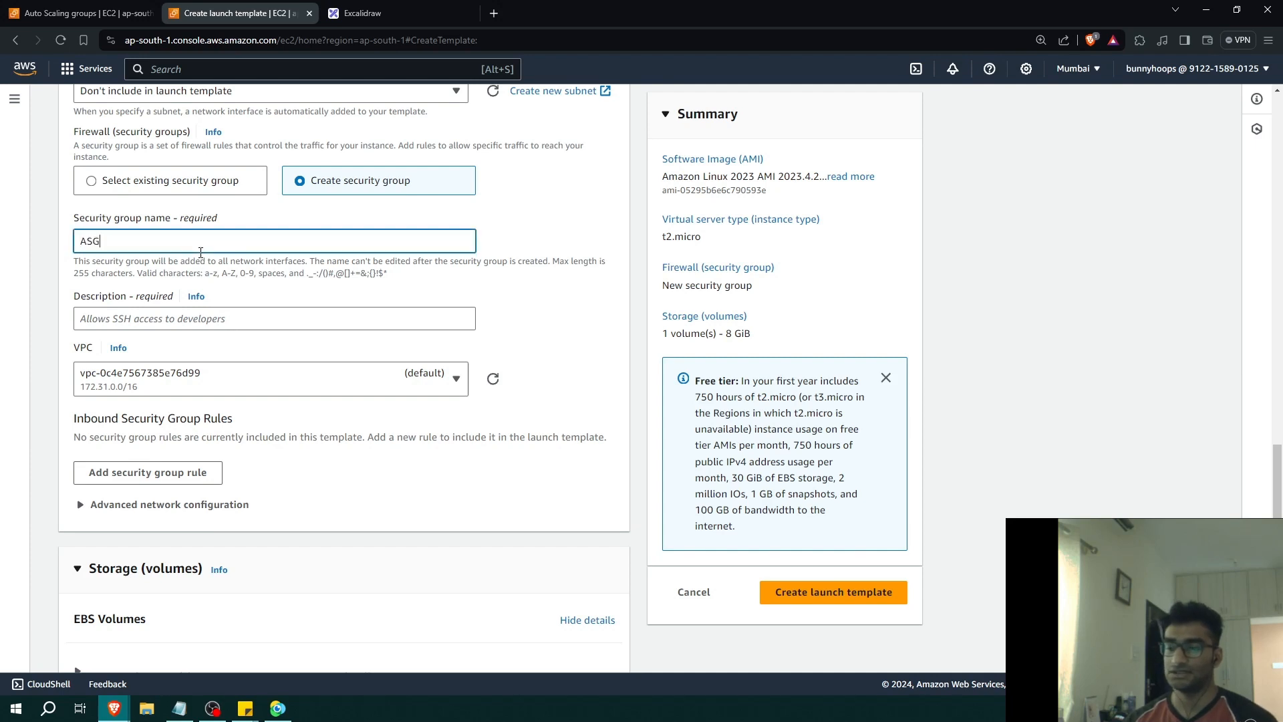
type("-SG")
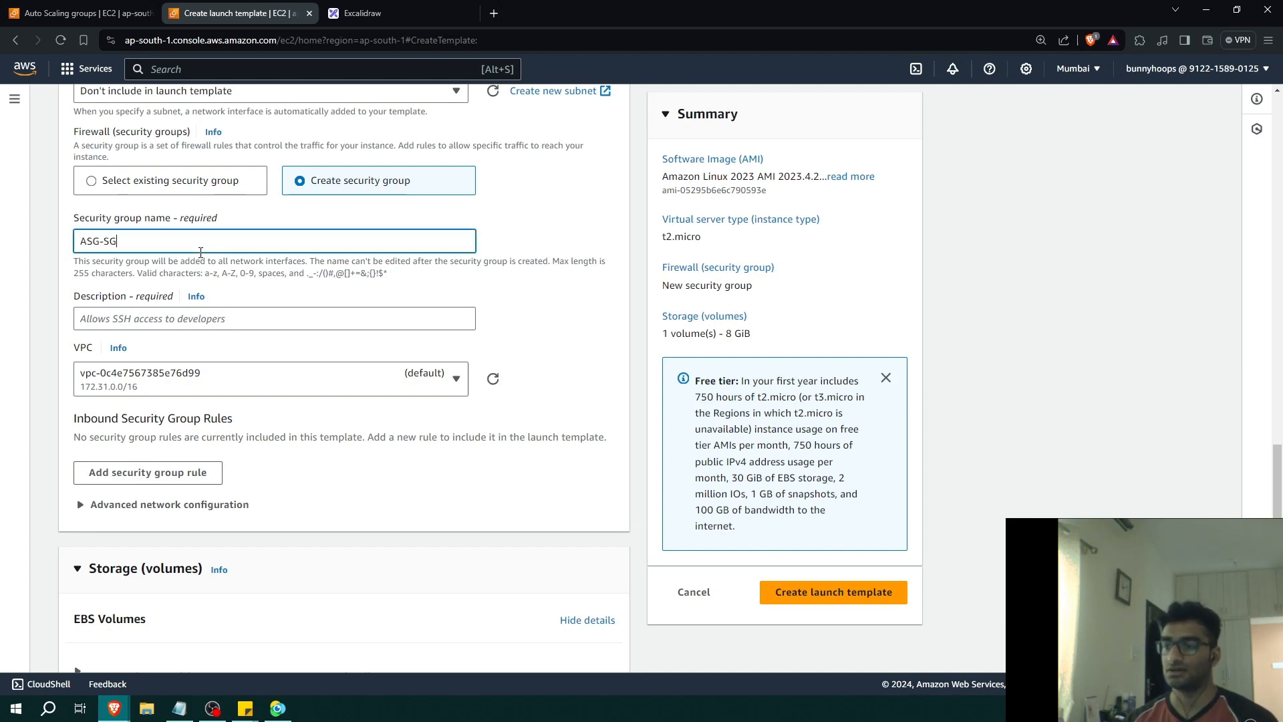
left_click(291, 310)
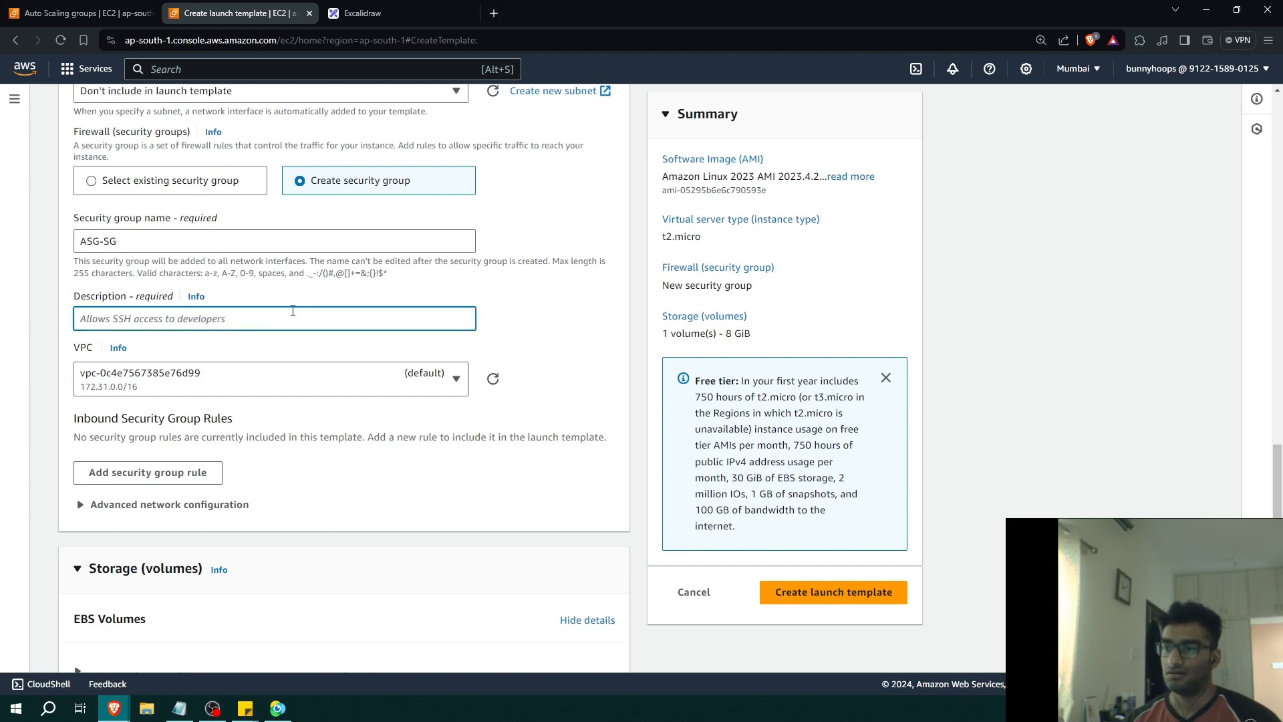
type("Asg sg")
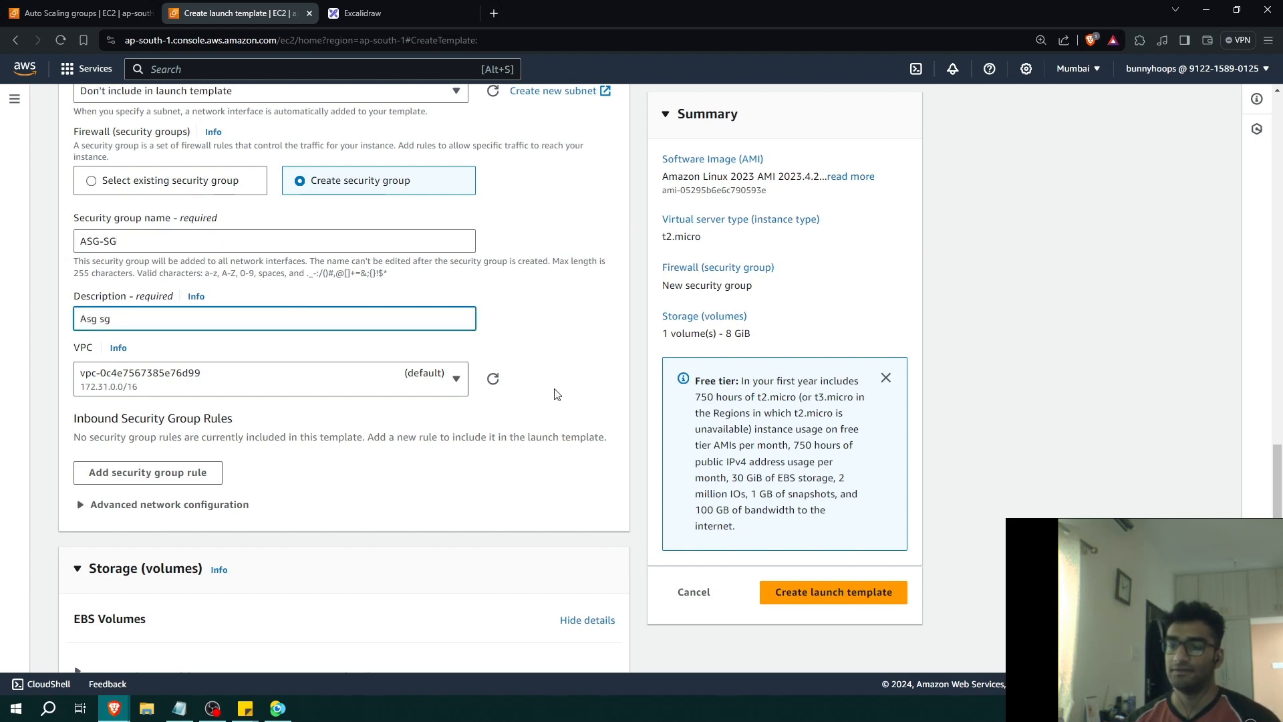
Add an inbound HTTP rule with source 0.0.0.0/0 to the template's new security group
left_click(184, 472)
scroll(194, 456, "down", 2)
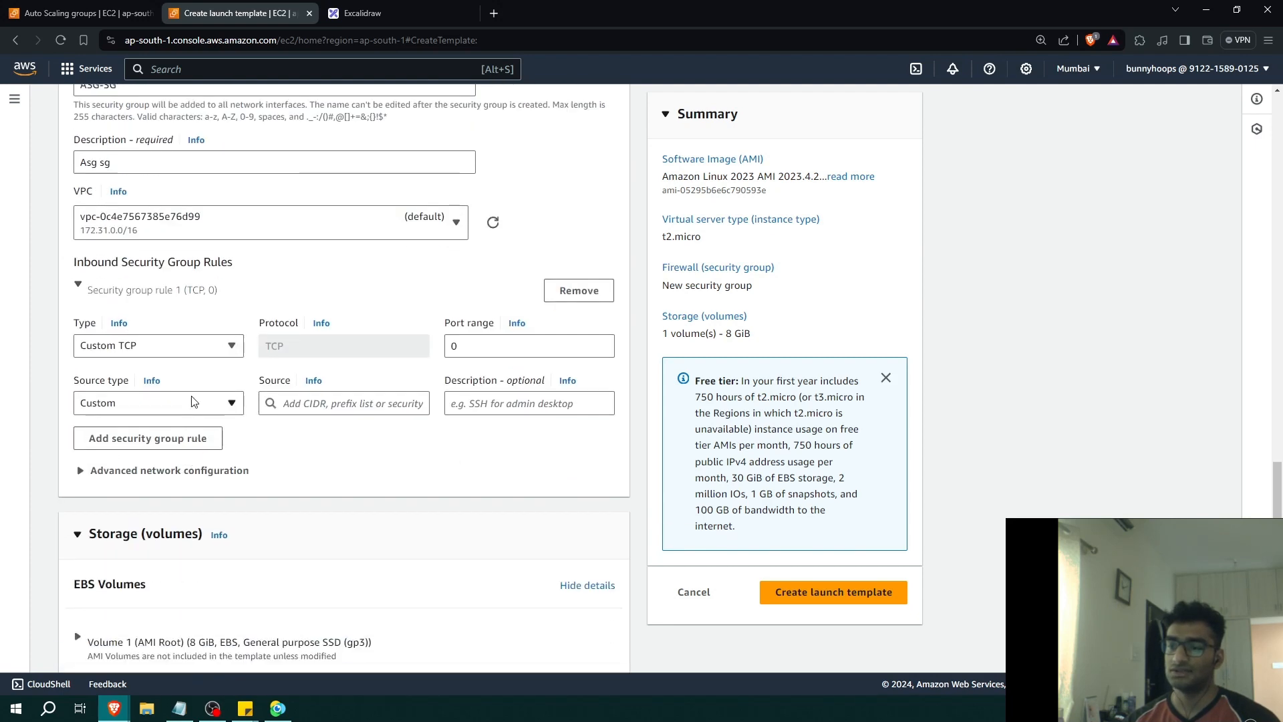
left_click(189, 352)
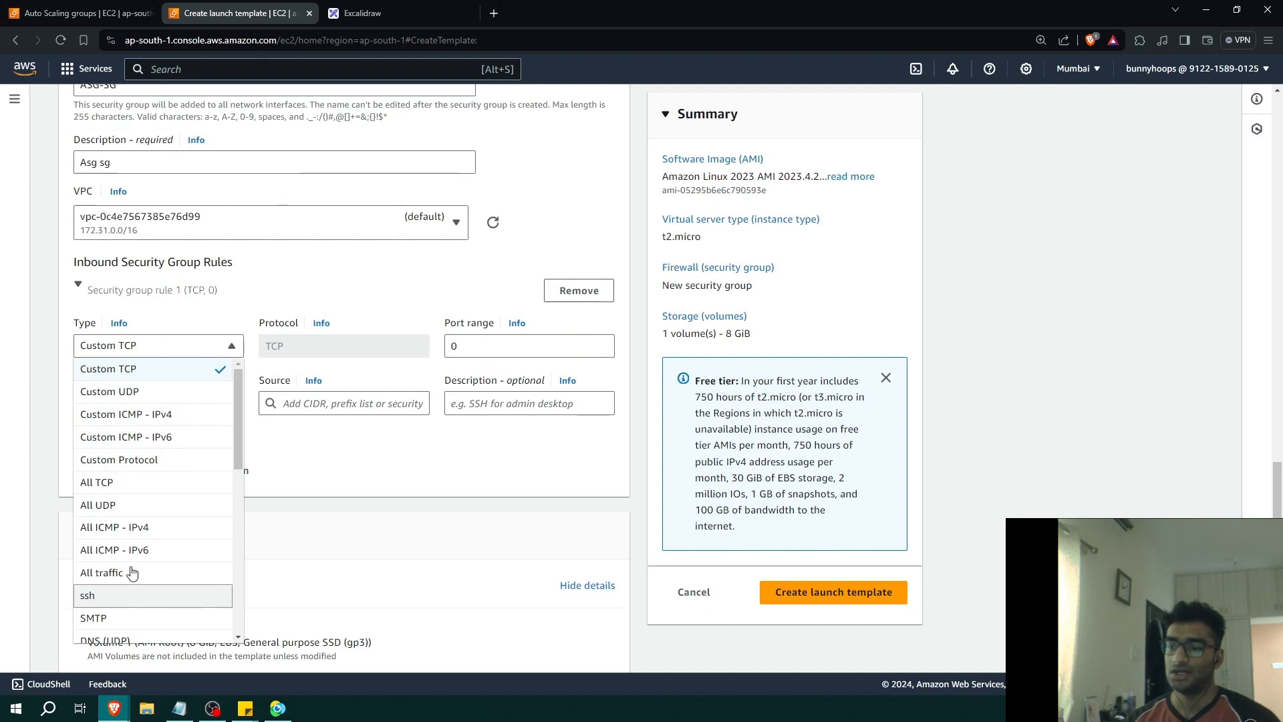
left_click_drag(238, 437, 235, 501)
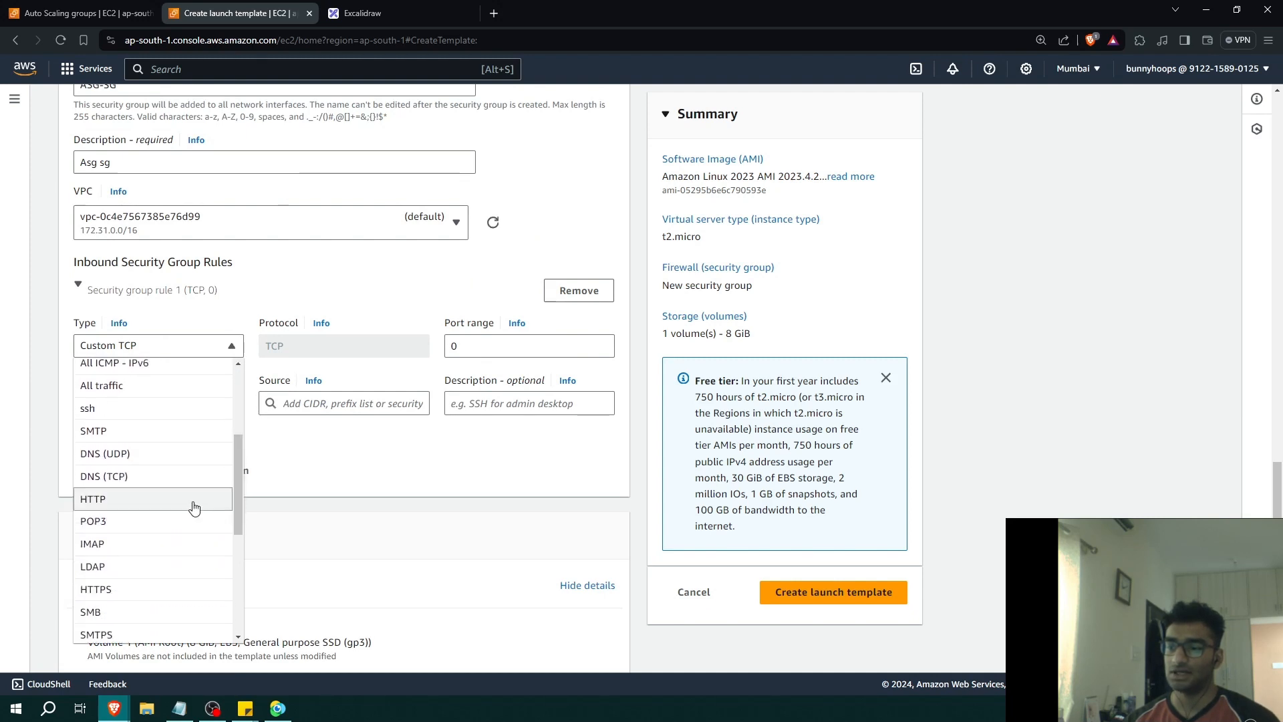
left_click(160, 500)
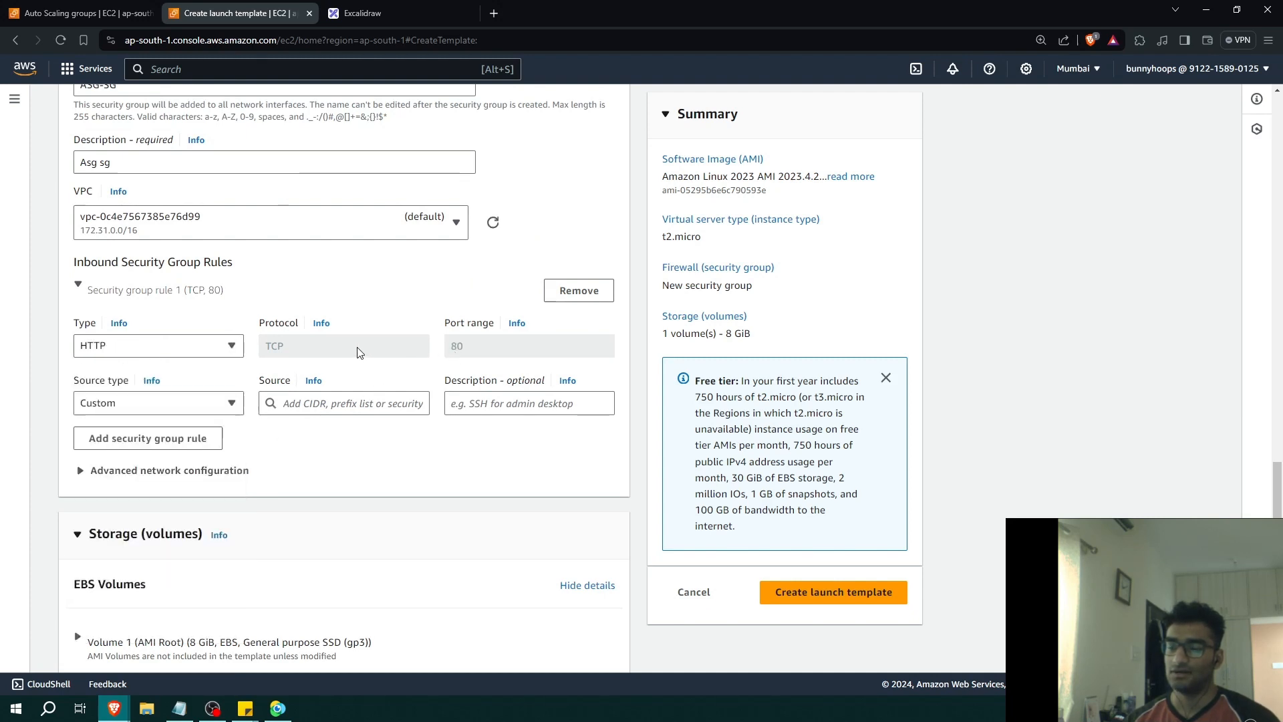
left_click(294, 403)
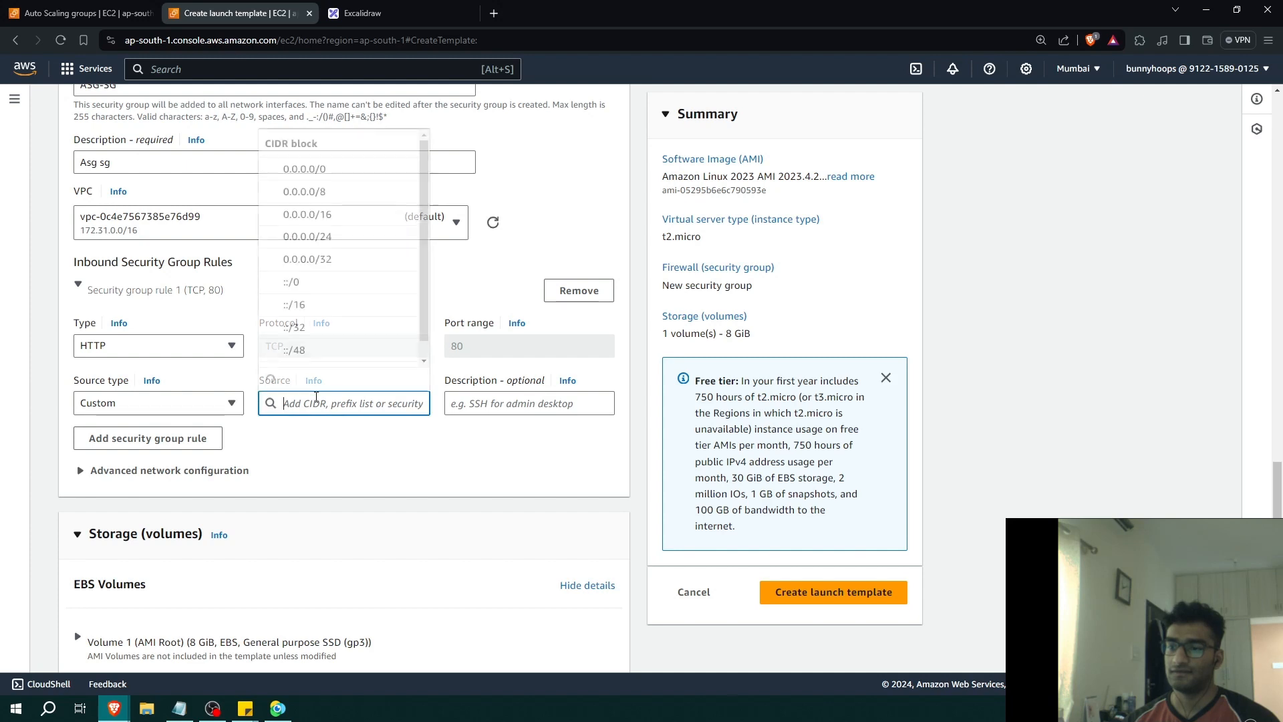
left_click(363, 169)
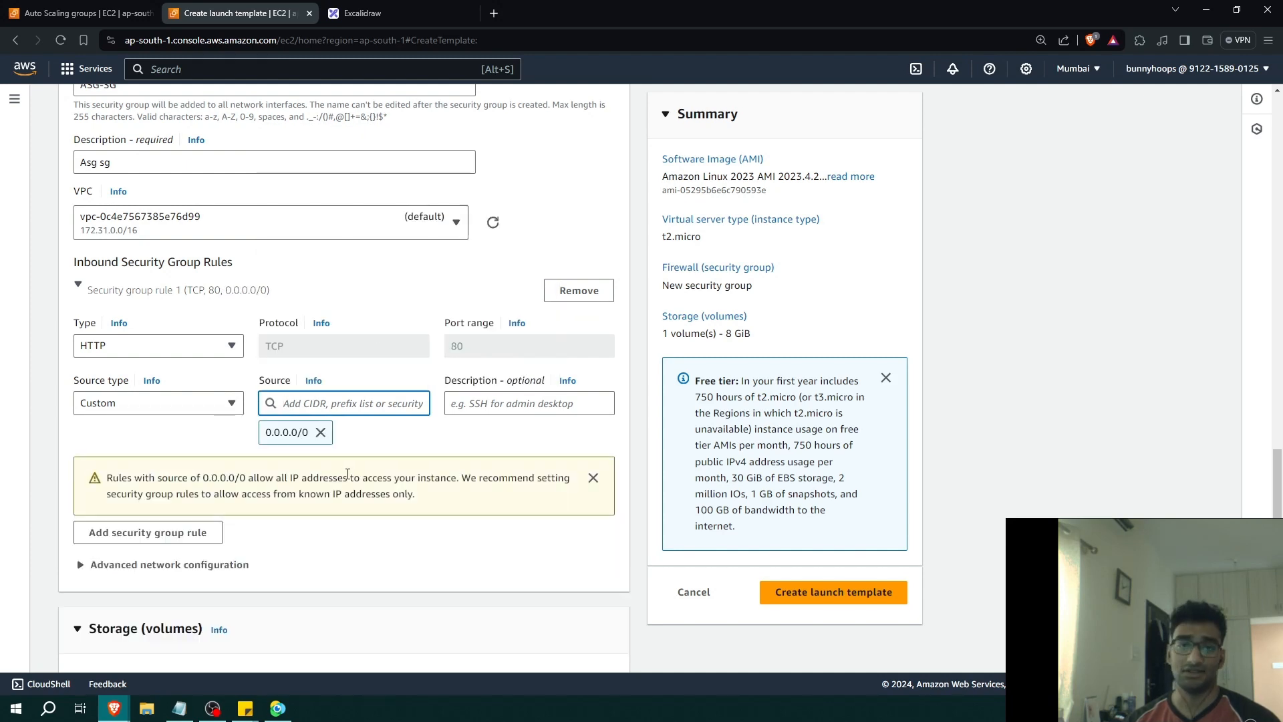
Fill the template's user data in the advanced details with the bash script that installs and starts httpd and writes a Hello World index.html
scroll(331, 468, "down", 3)
scroll(294, 428, "down", 2)
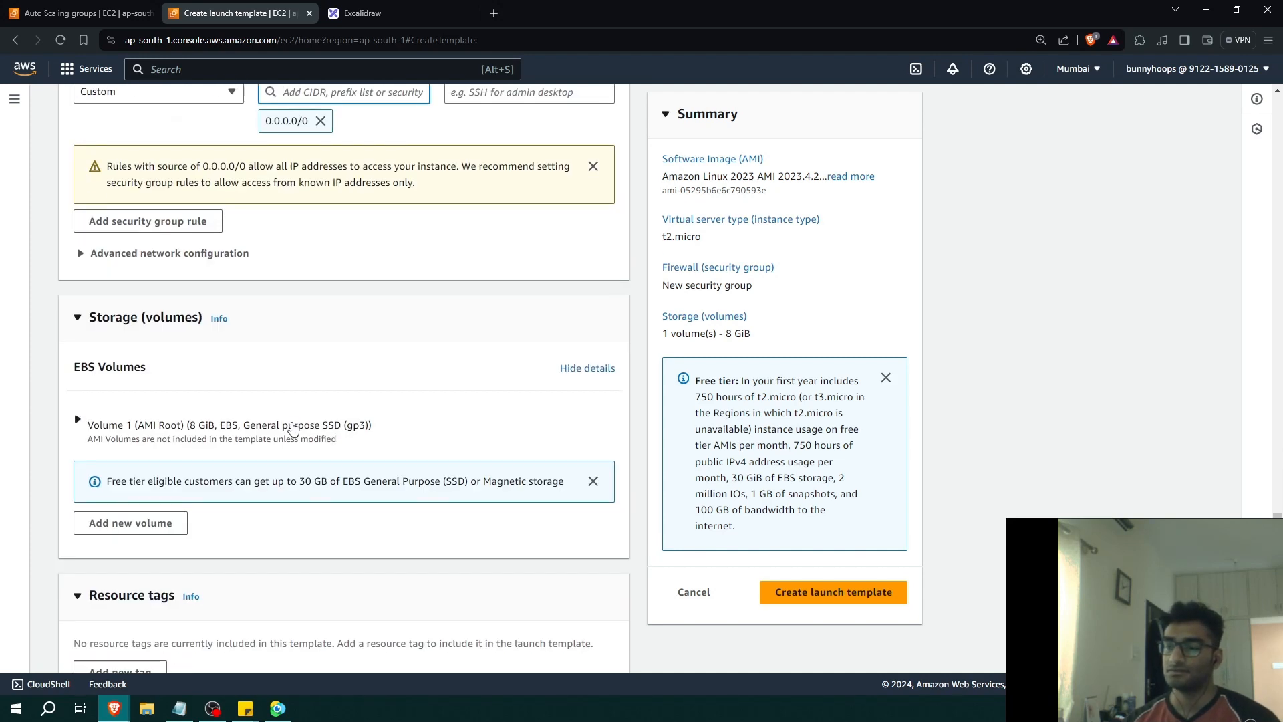
scroll(309, 378, "down", 2)
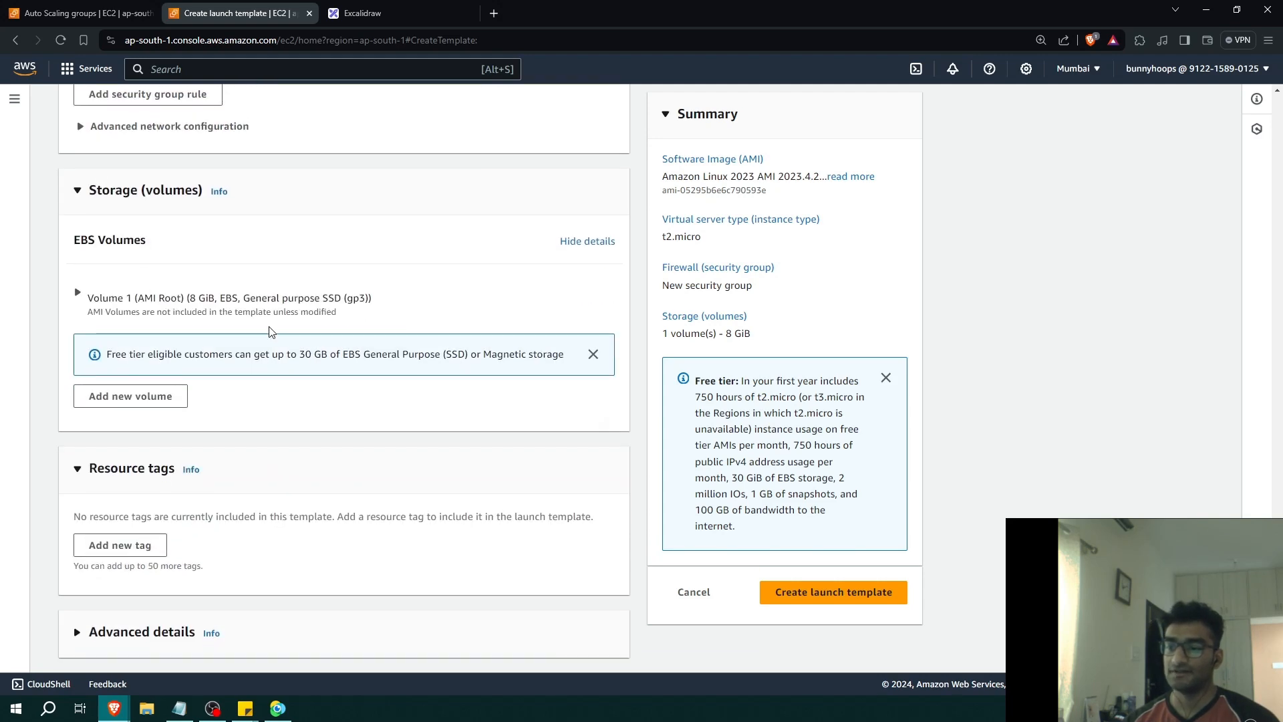
key("Return")
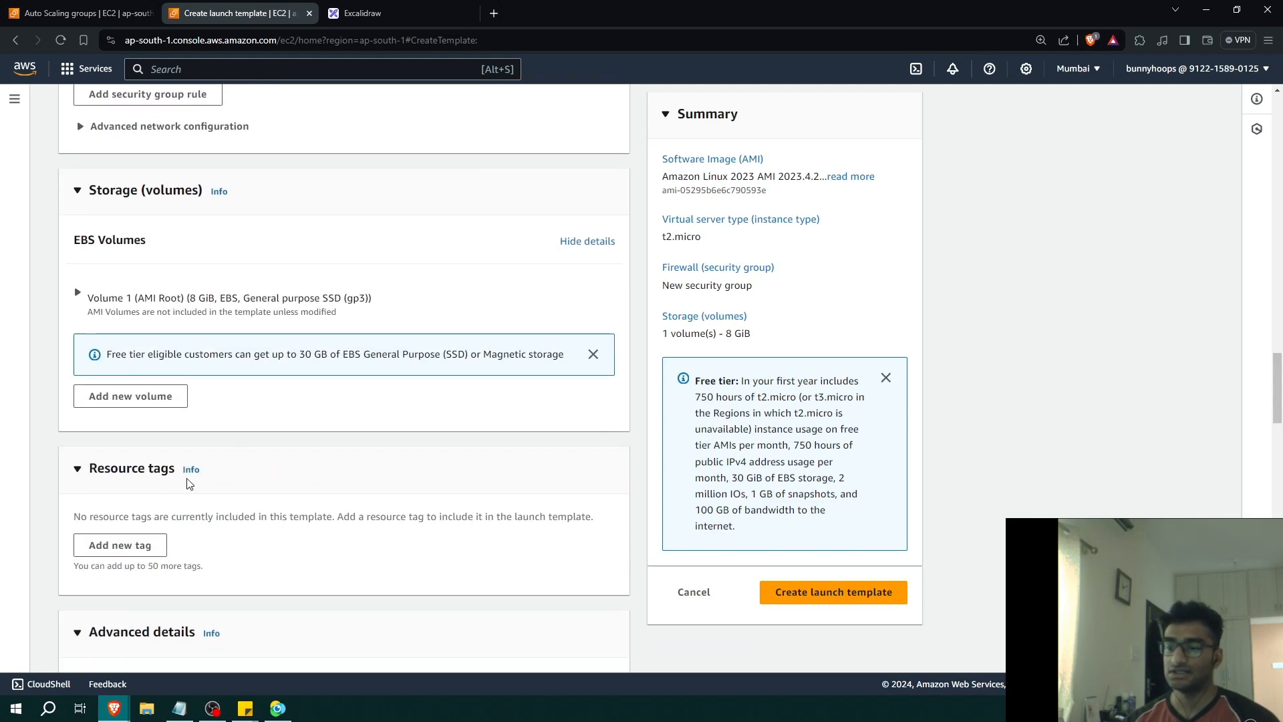
scroll(247, 434, "down", 18)
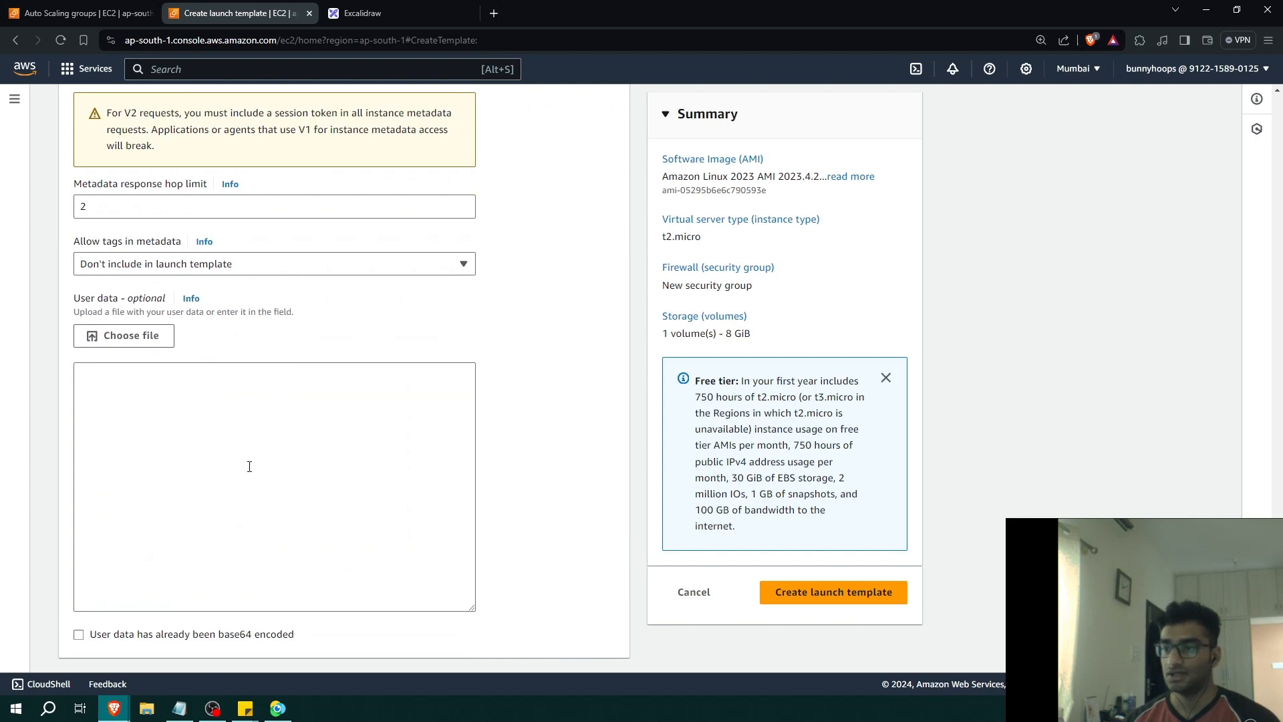
left_click(249, 466)
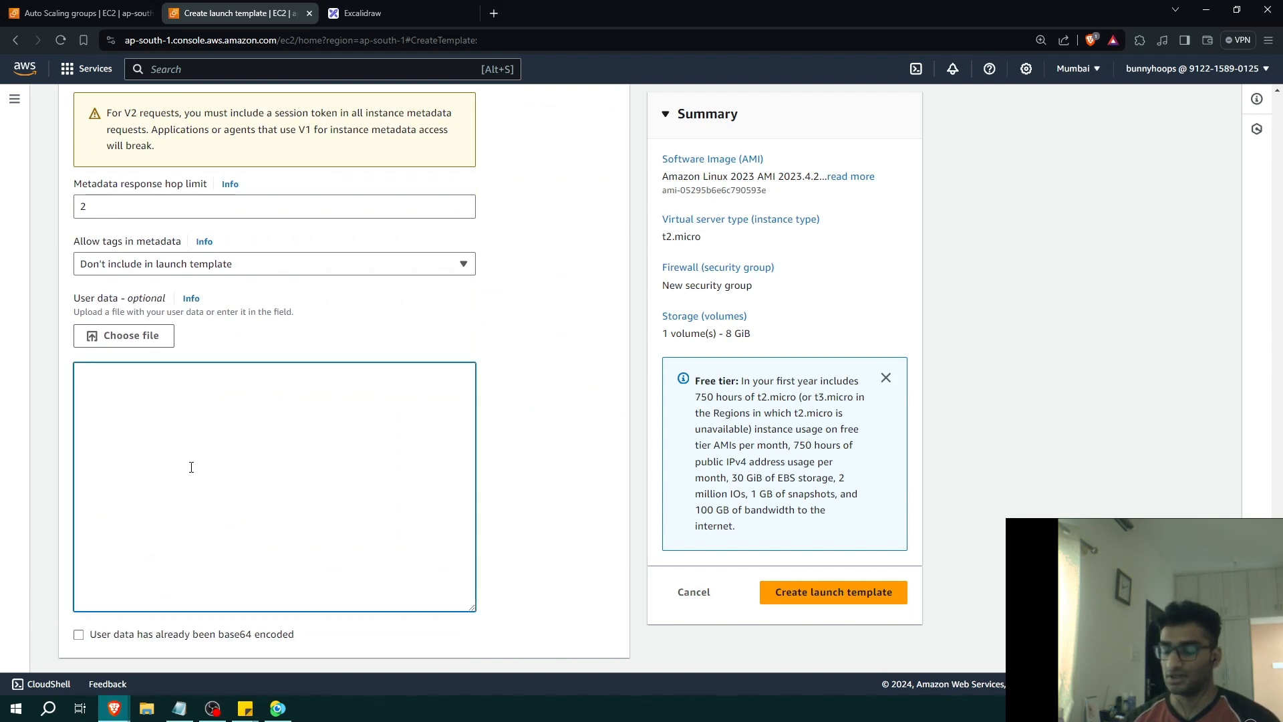
key("alt+Tab")
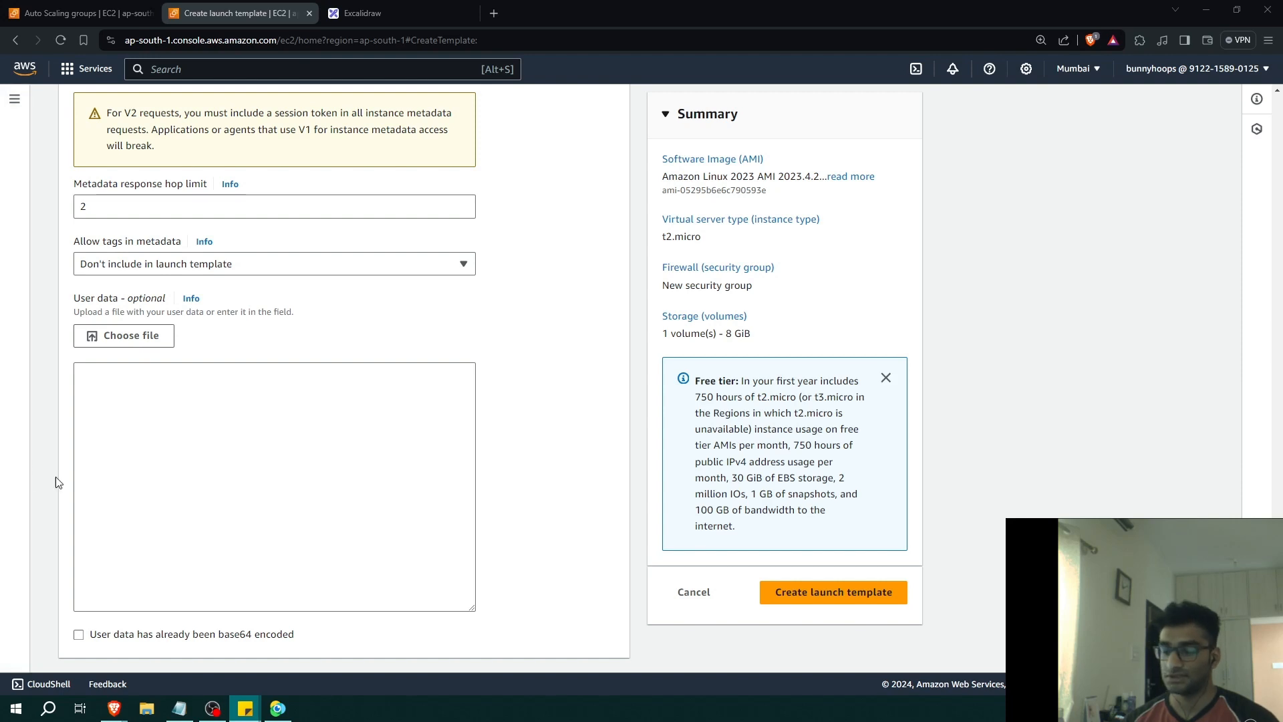
left_click(346, 515)
type("#!/bin/bash yum update -y yum install -y httpd systemctl start httpd systemctl enable httpd echo \"<h1>Hello World from $(hostname -f)</h1>\" > /var/www/html/index.html")
key("alt+Tab")
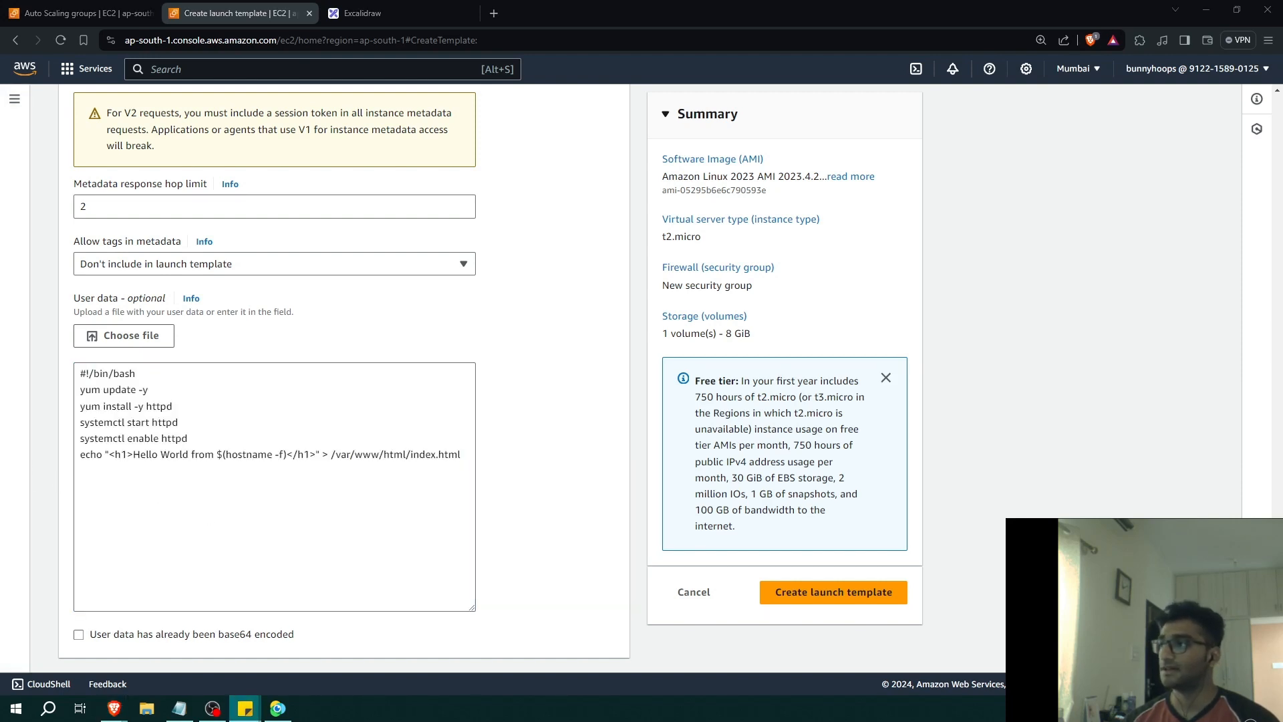
key("alt+Tab")
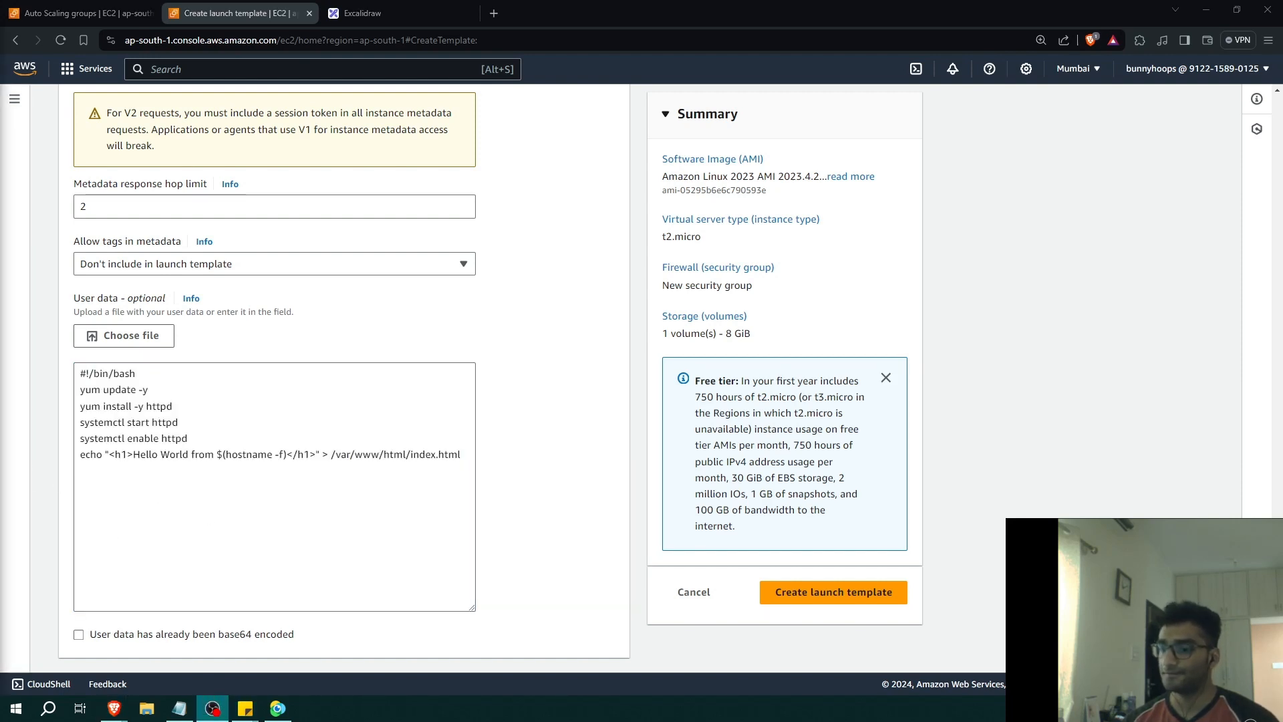
Examine the hostname expression in the echo line of the user data script
left_click_drag(218, 454, 312, 455)
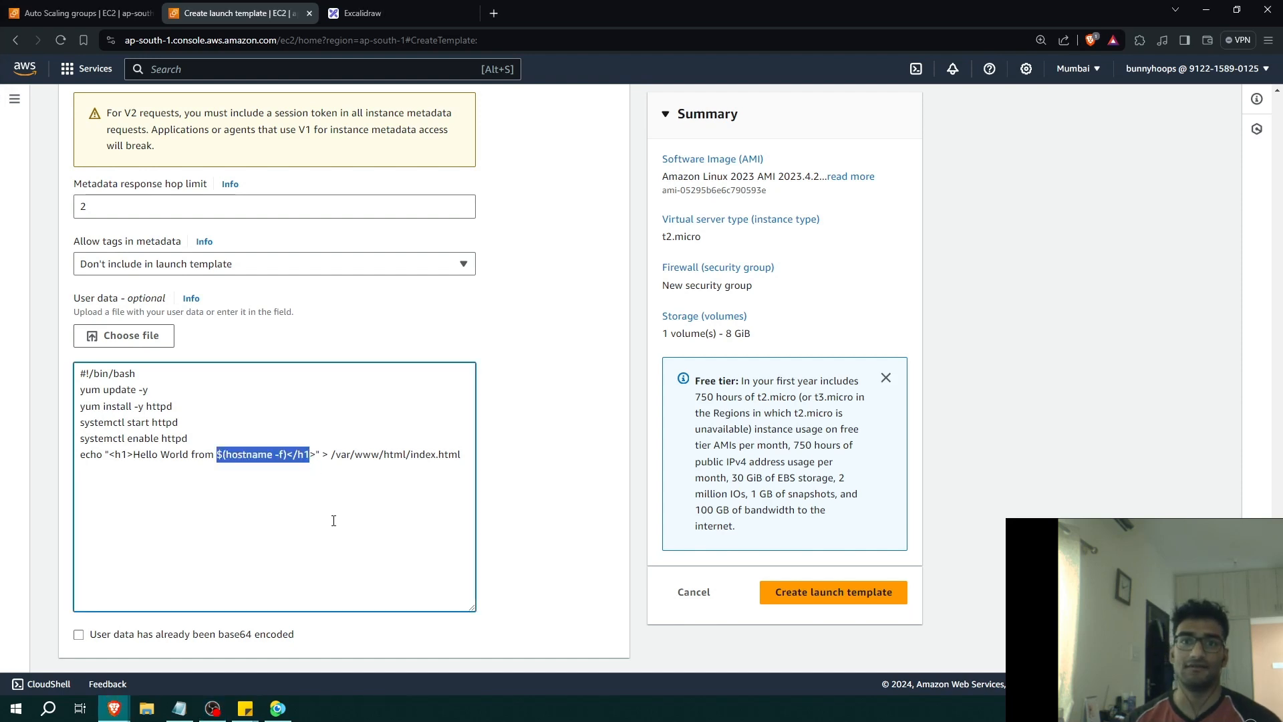
key("Right")
key("Right")
key("Right")
key("Right")
key("Right")
key("Right")
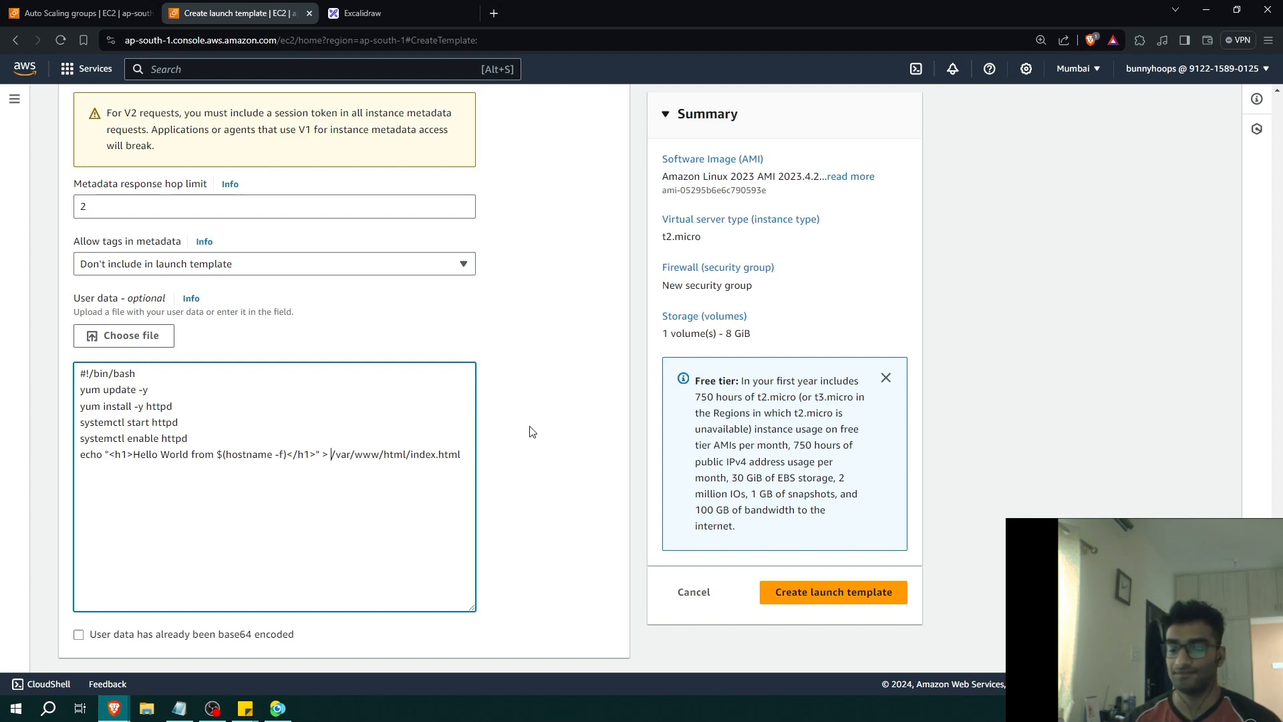
Review the instance type, security group and storage size in the launch template summary
scroll(528, 431, "up", 8)
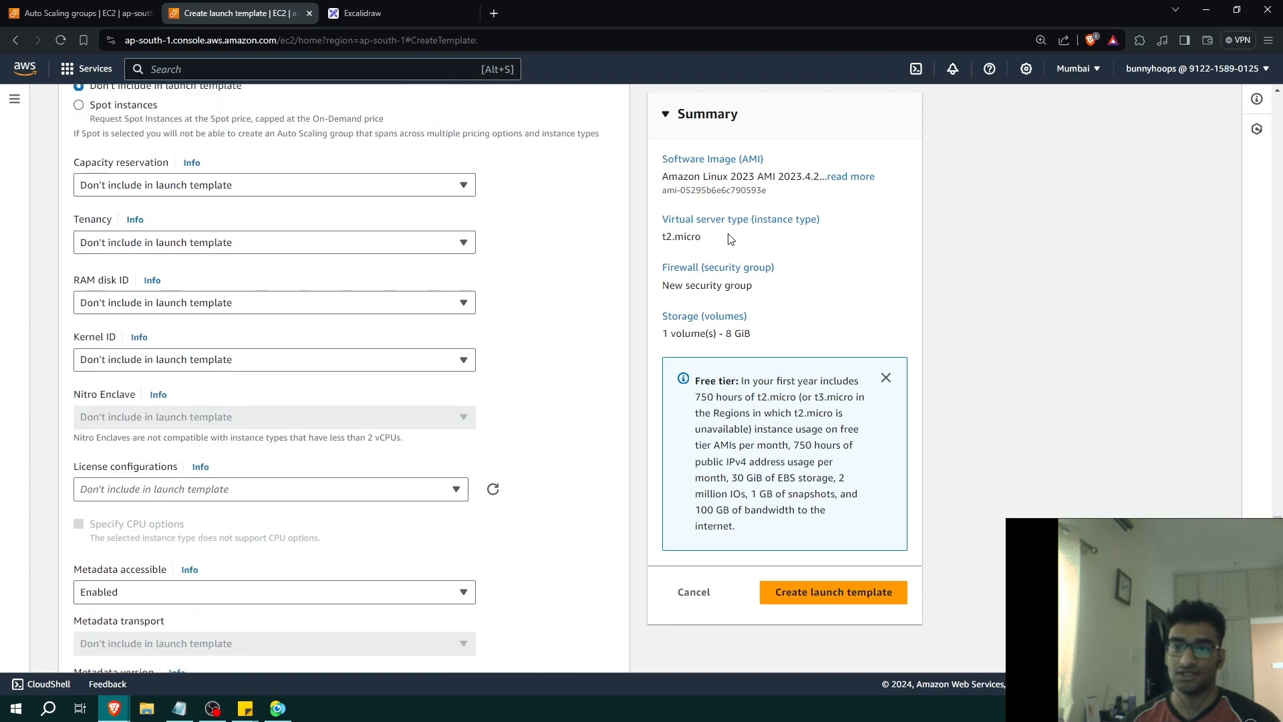
left_click_drag(730, 239, 666, 238)
left_click(909, 227)
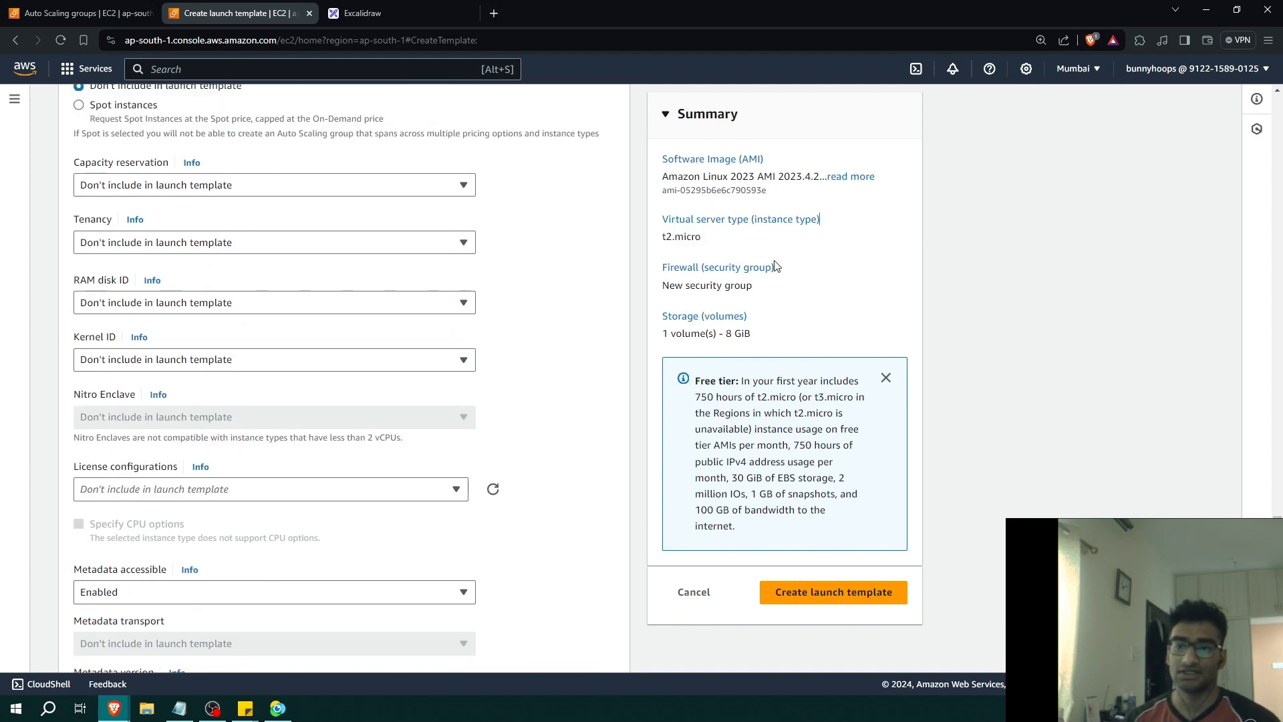
left_click_drag(767, 286, 656, 299)
left_click(993, 279)
left_click_drag(767, 334, 719, 334)
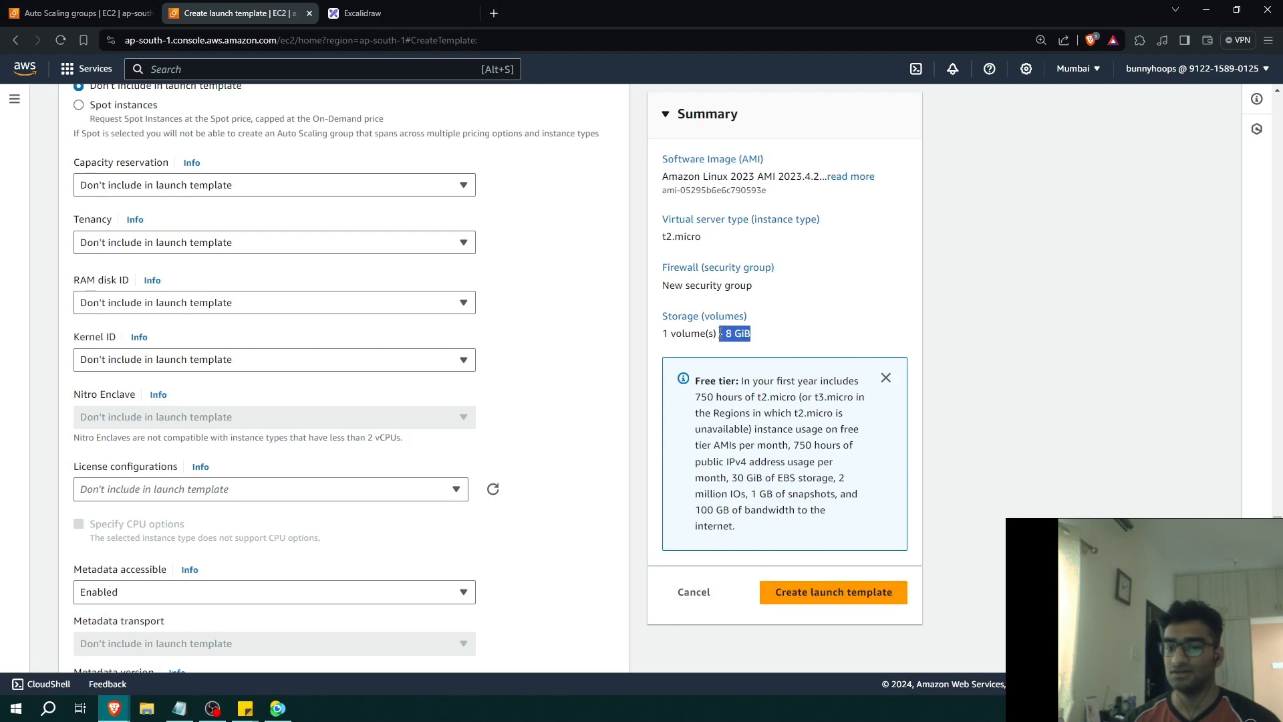
Expand the root EBS volume's settings and set its size to 8 GiB
scroll(263, 381, "up", 12)
scroll(225, 386, "up", 13)
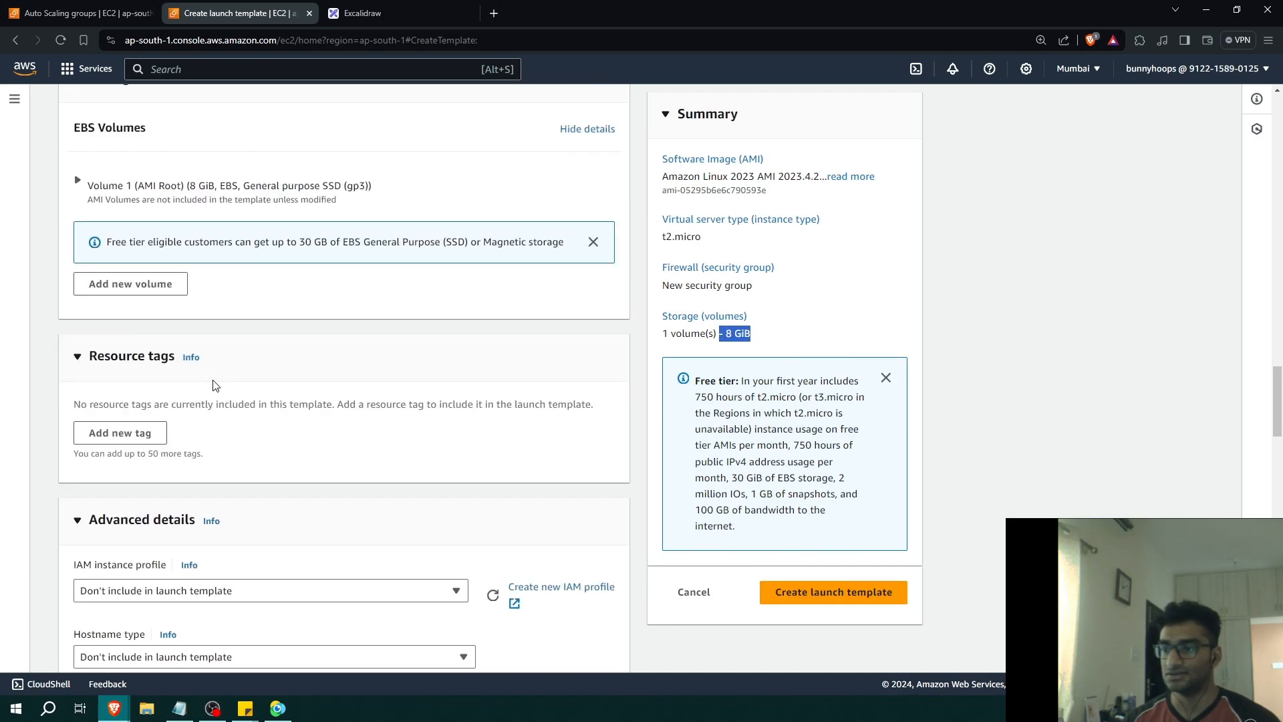
scroll(192, 379, "down", 5)
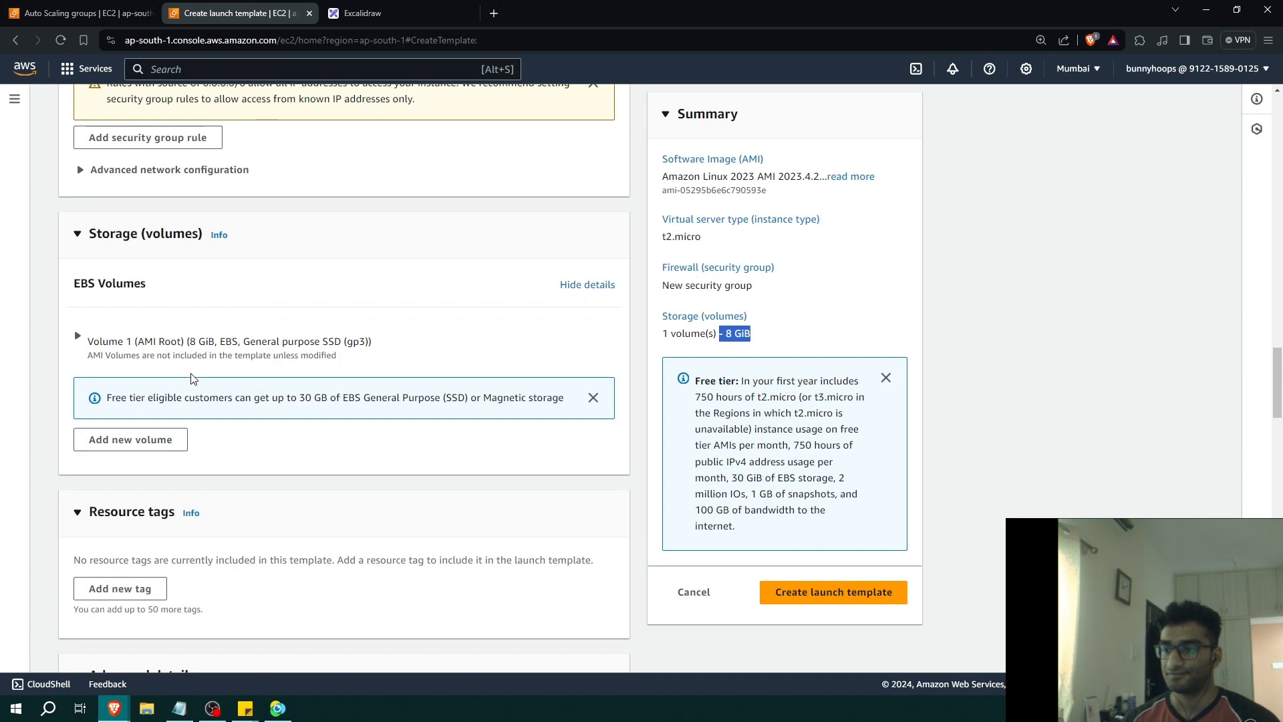
left_click(78, 336)
scroll(78, 341, "down", 2)
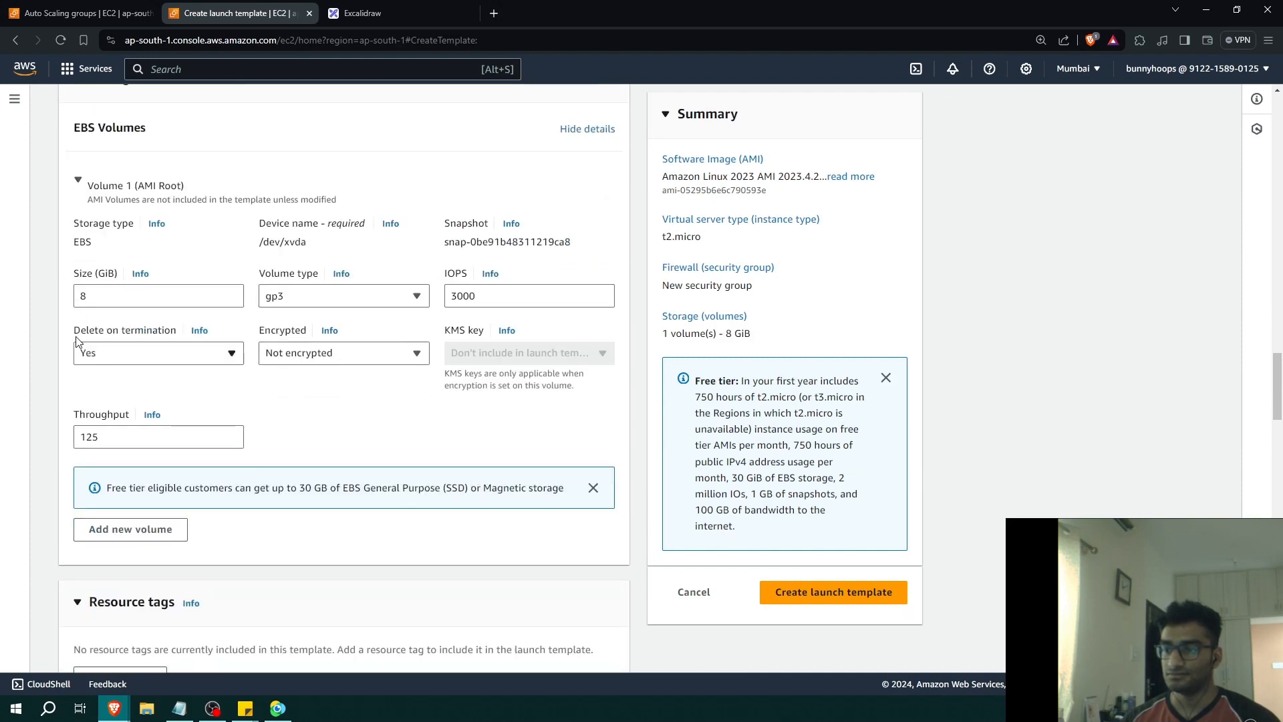
double_click(101, 295)
type("6")
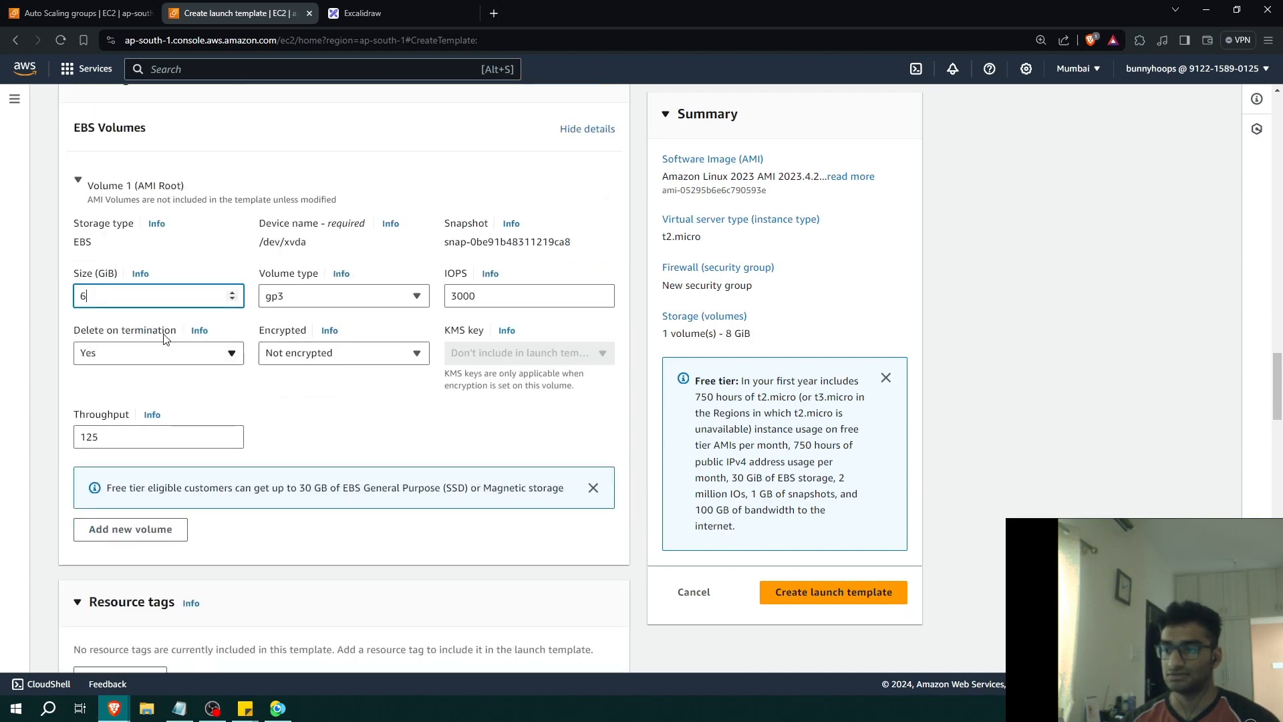
type("8")
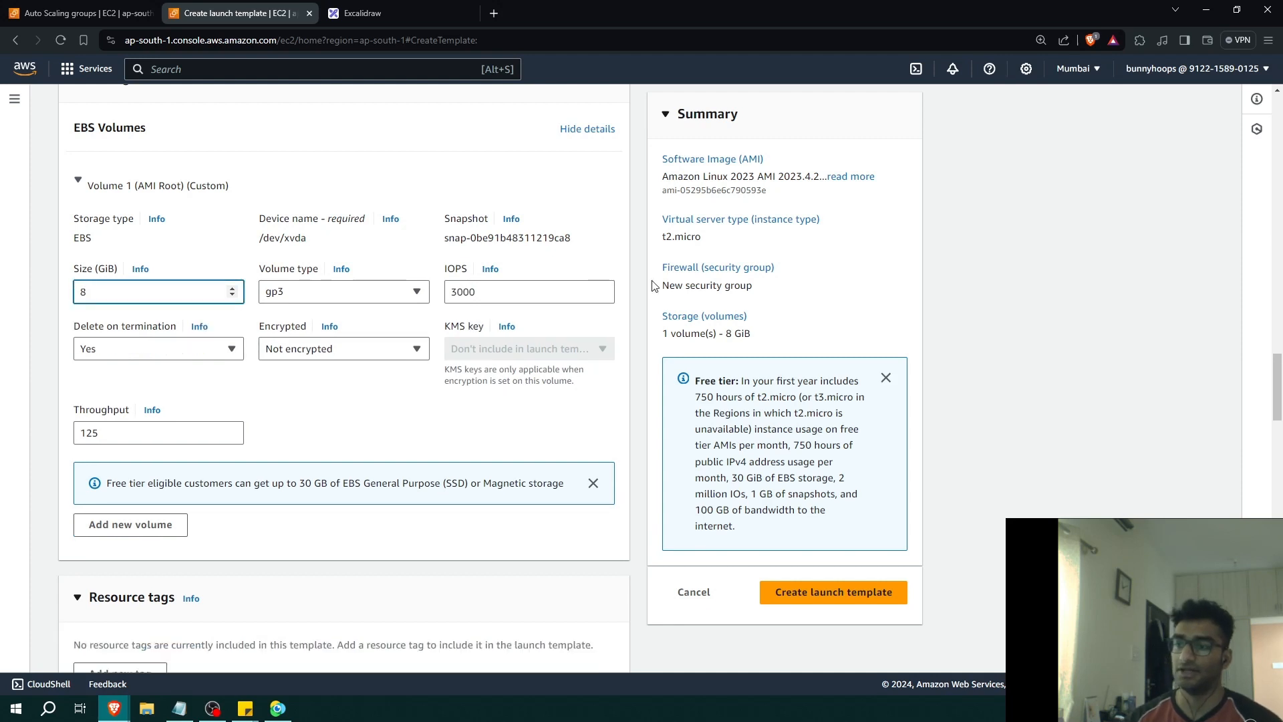
Create the launch template and go to the list of launch templates
scroll(347, 401, "down", 10)
left_click(824, 593)
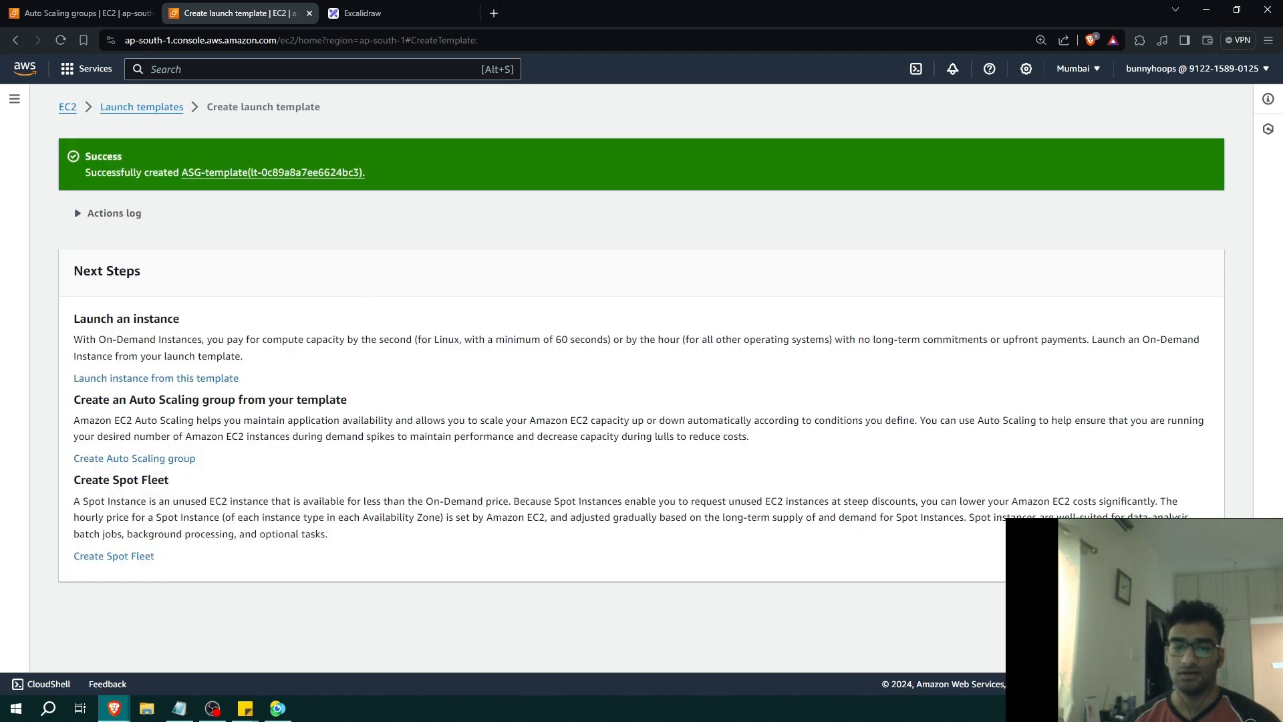
left_click(1163, 609)
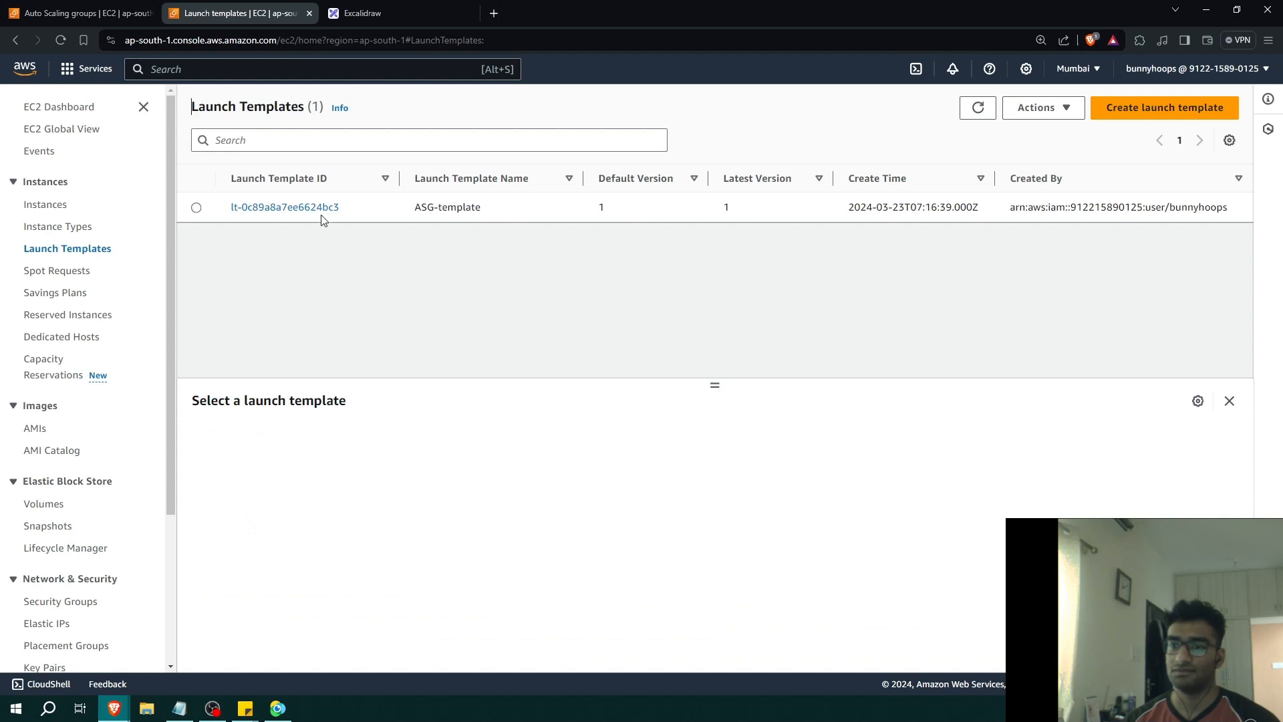
Start creating an Auto Scaling group and name it DemoASG
scroll(129, 329, "down", 3)
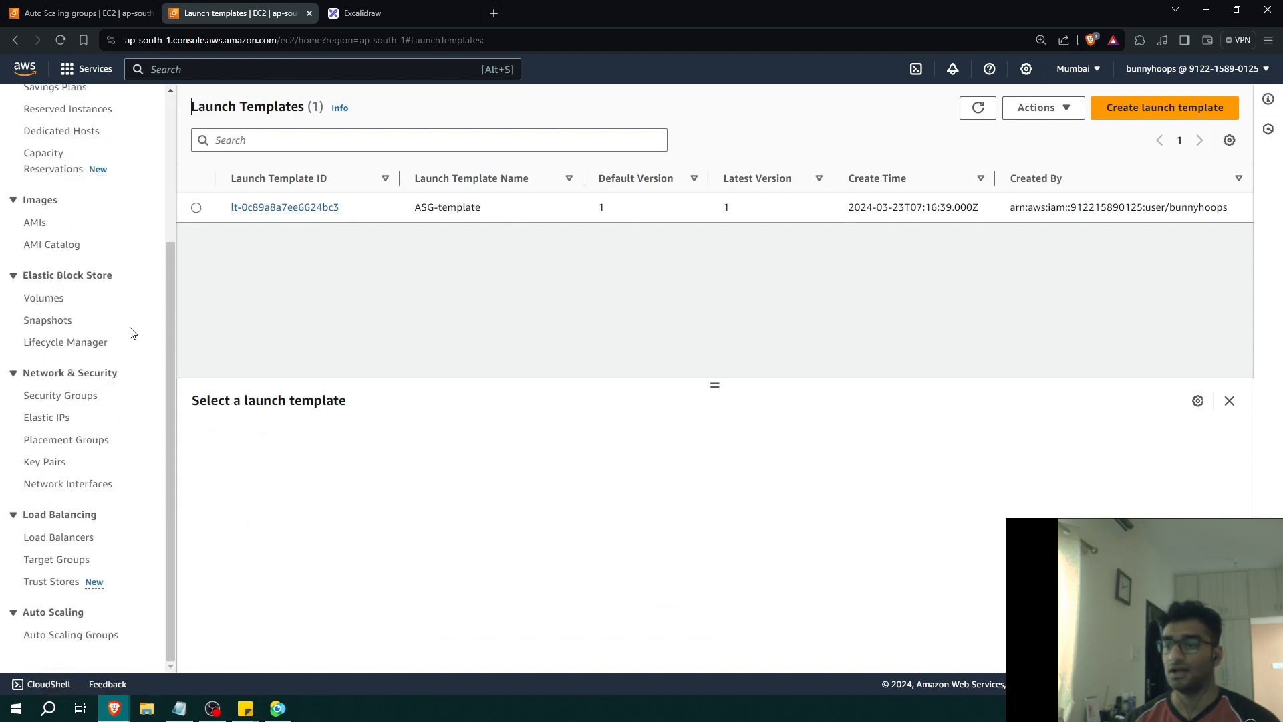
left_click(100, 643)
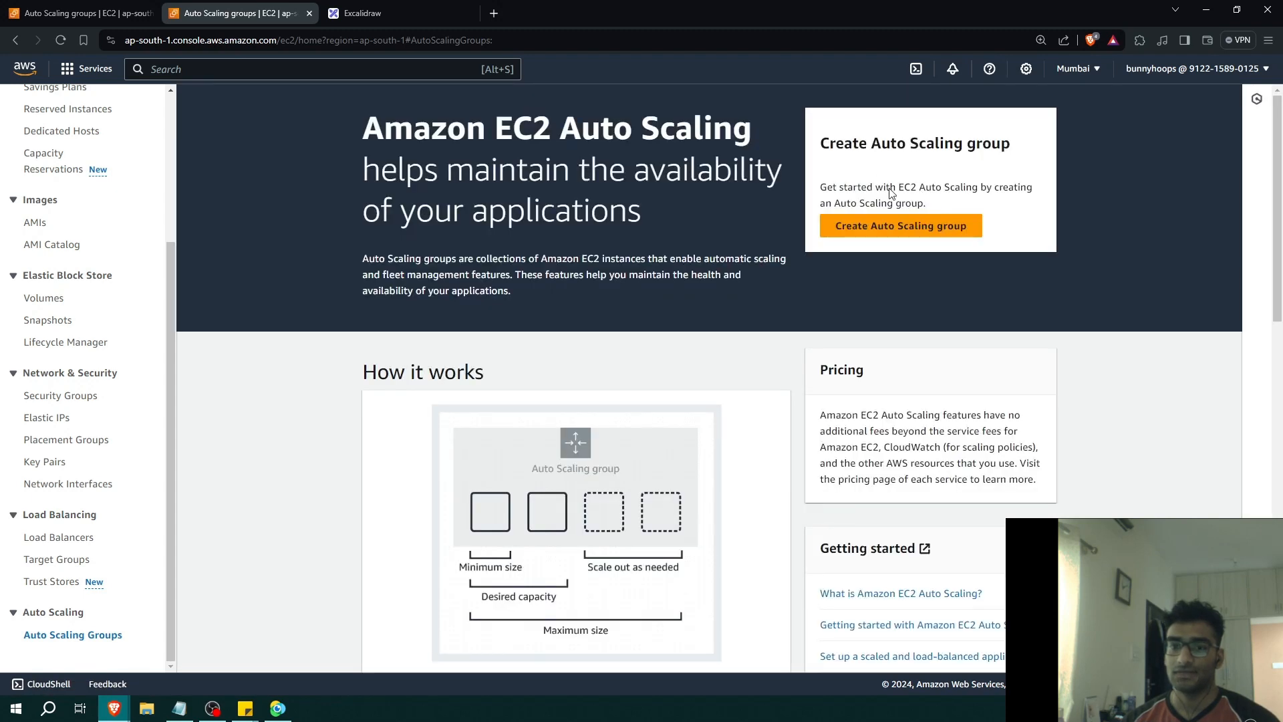
left_click(902, 229)
left_click(381, 286)
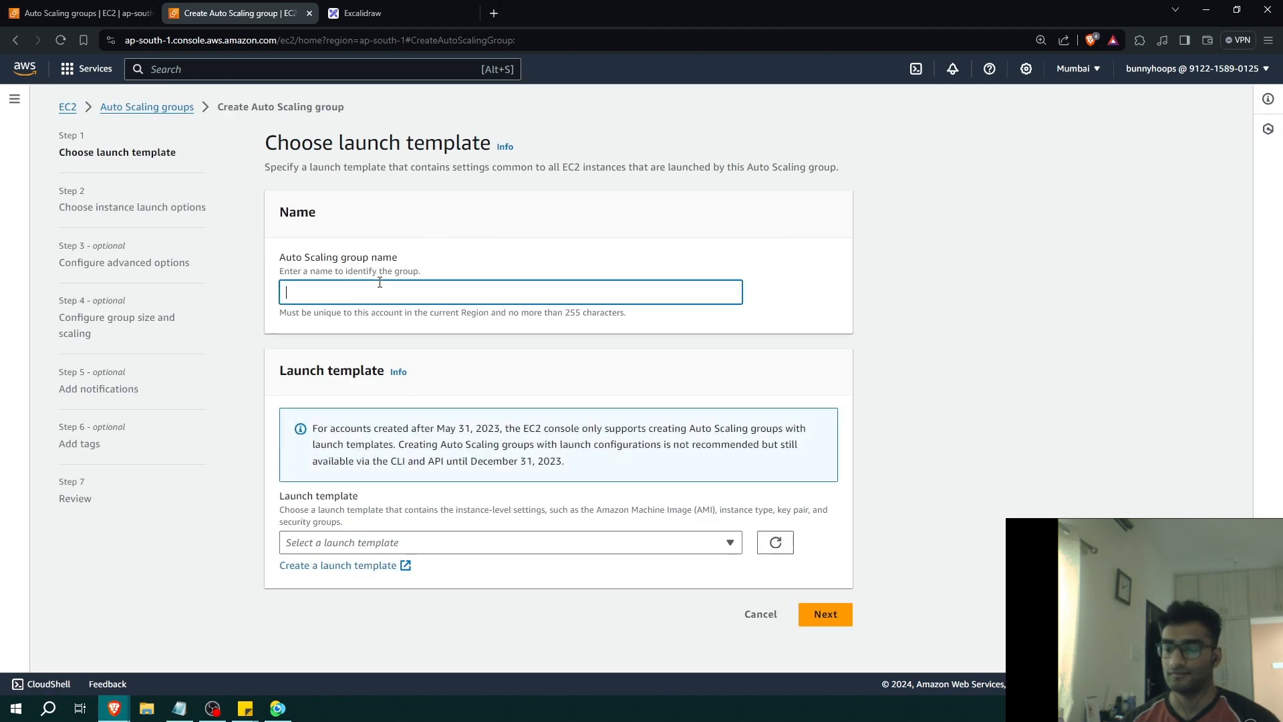
type("DemoAS")
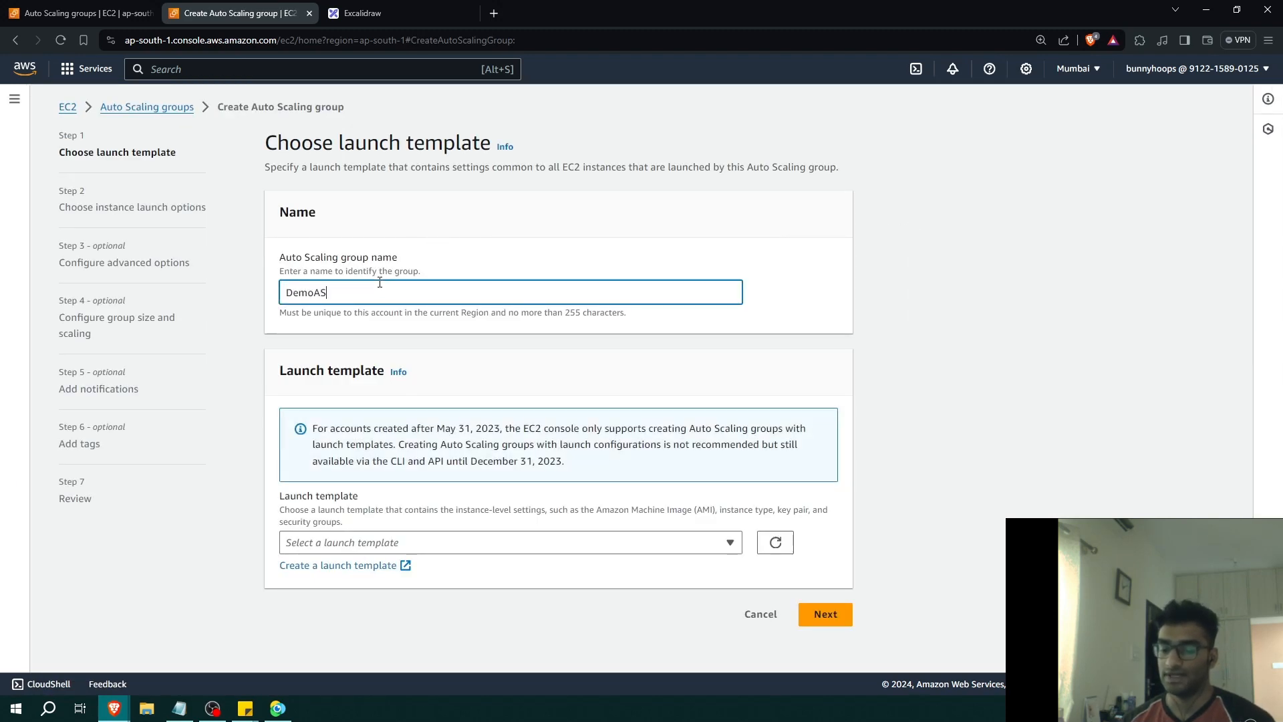
type("G")
Choose ASG-template in version Default (1) as the group's launch template and continue to the instance launch options
left_click(454, 543)
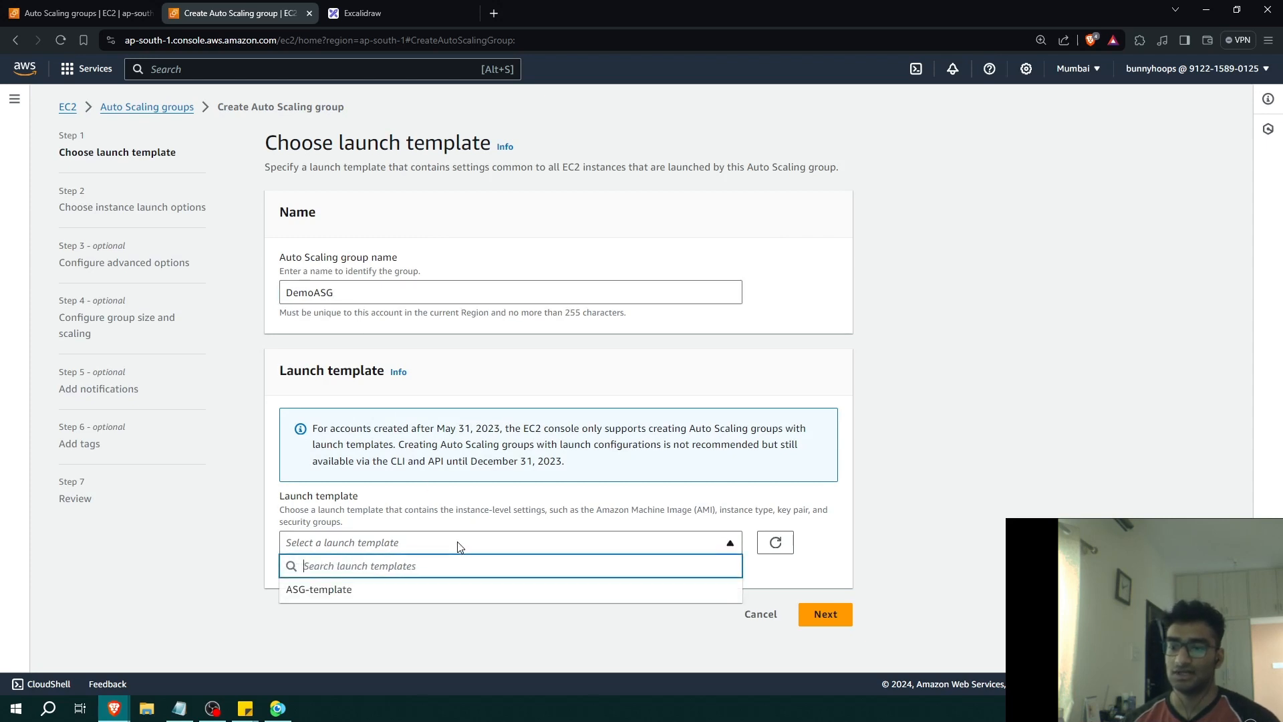
left_click(378, 589)
scroll(766, 493, "down", 5)
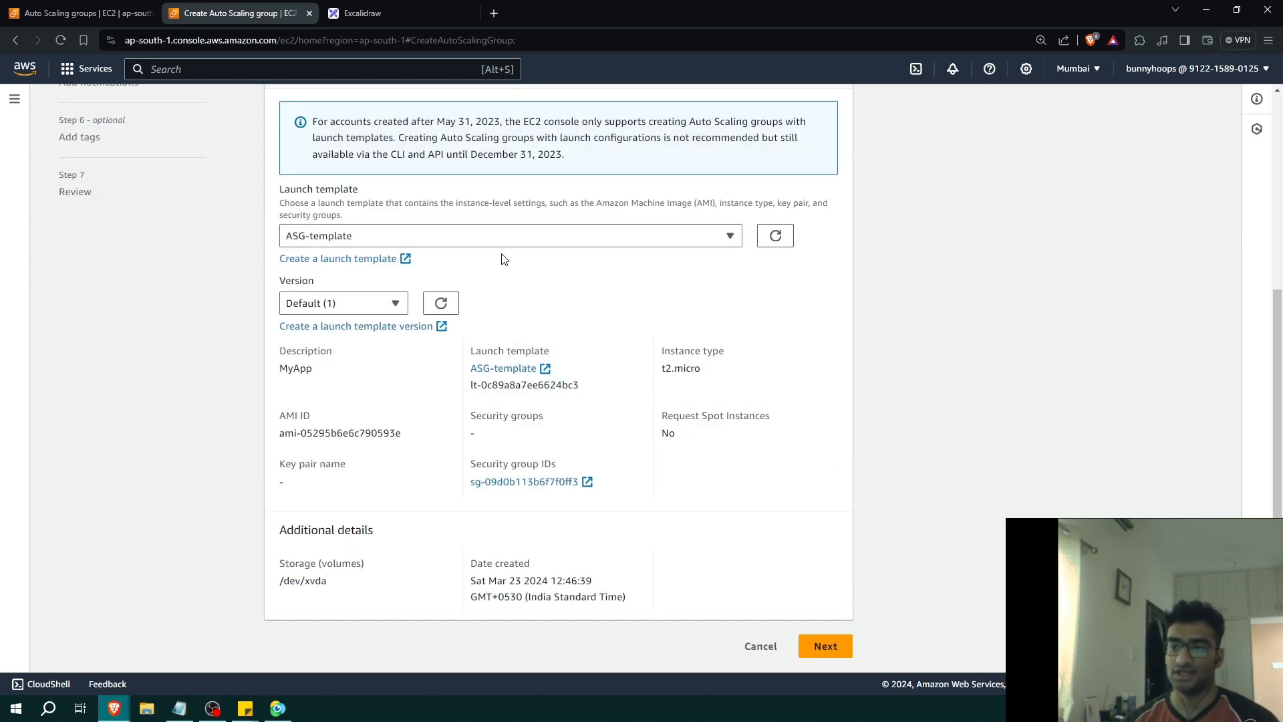
left_click(330, 303)
left_click(359, 349)
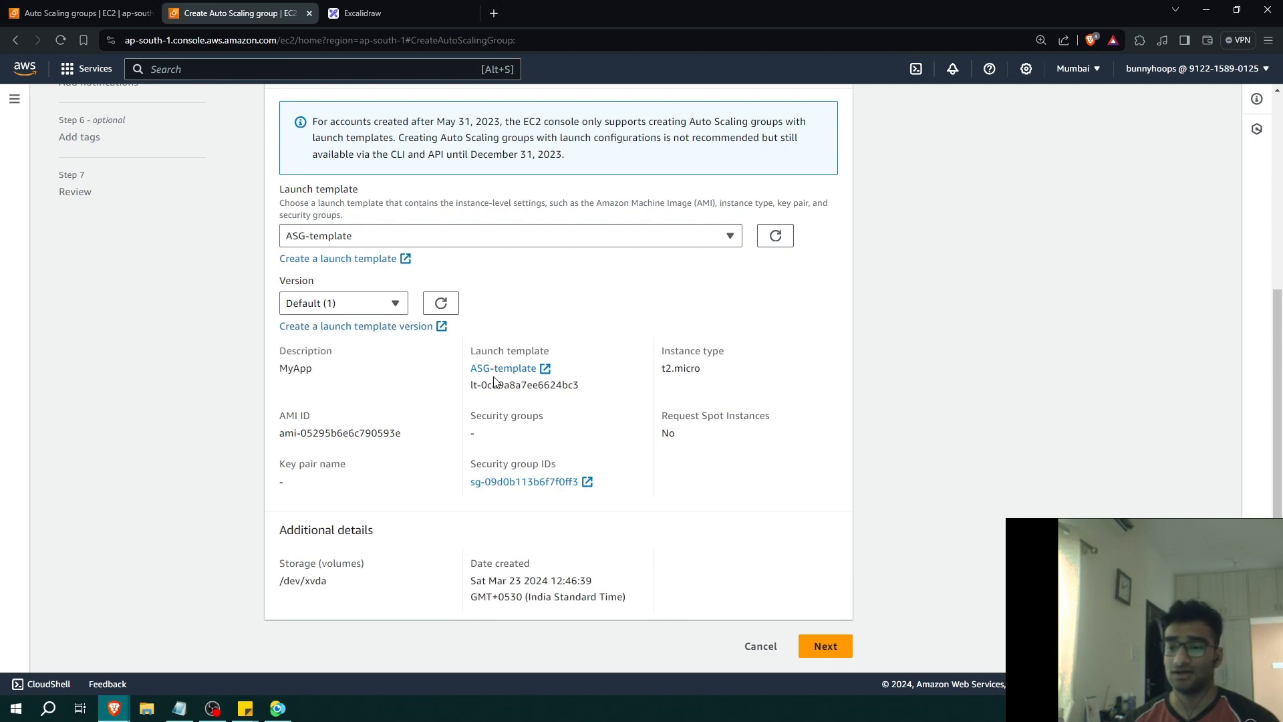
left_click(825, 645)
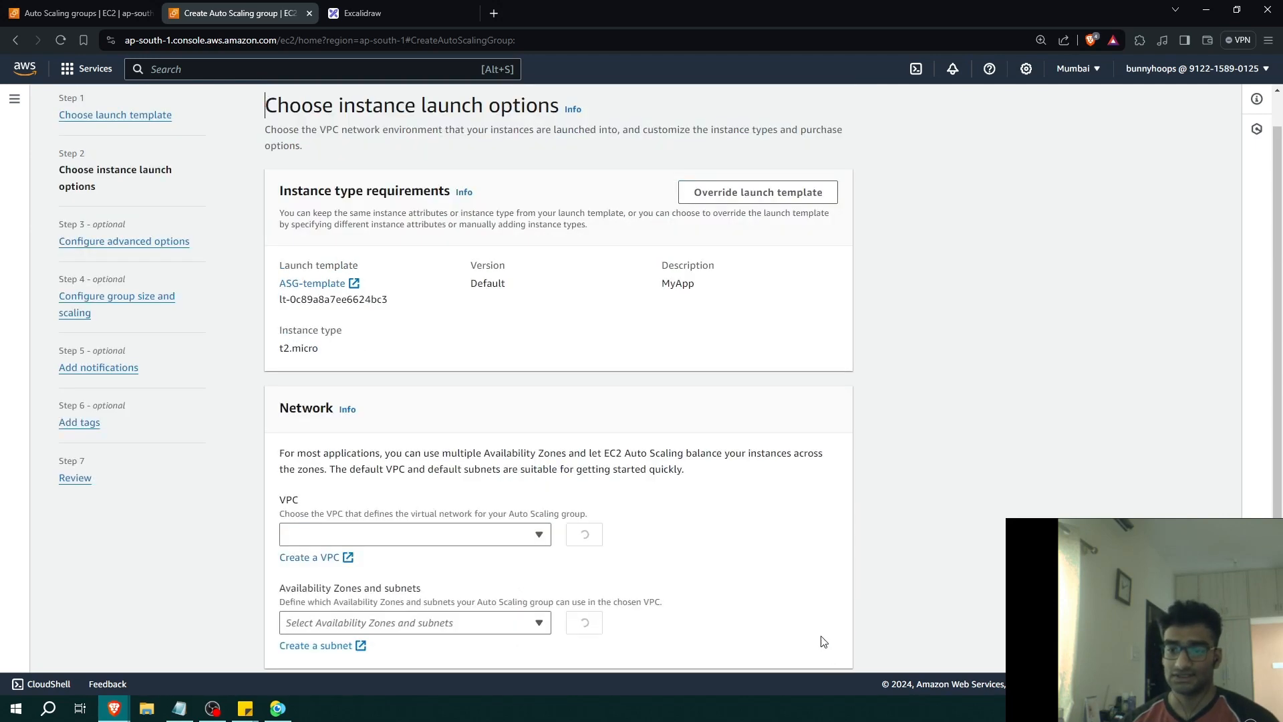
scroll(588, 394, "down", 1)
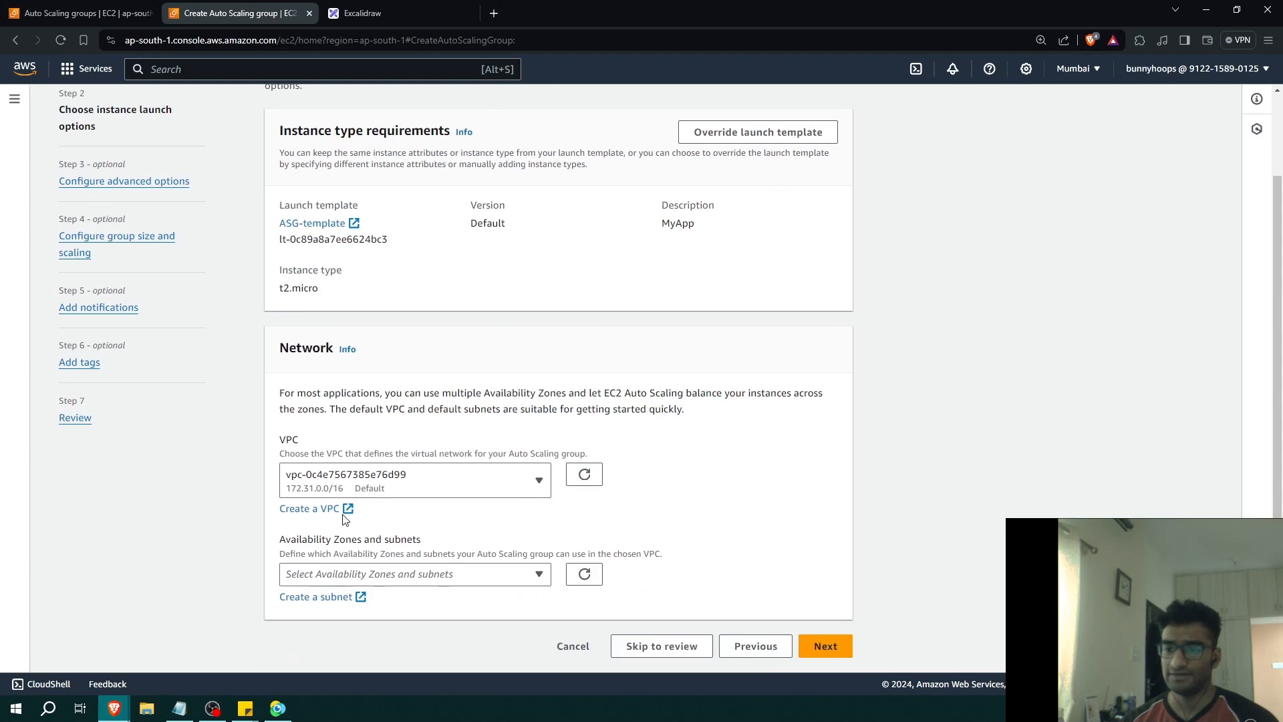
Select the default subnets in ap-south-1c, ap-south-1b and ap-south-1a for the Auto Scaling group and try to continue
left_click(435, 574)
left_click(290, 543)
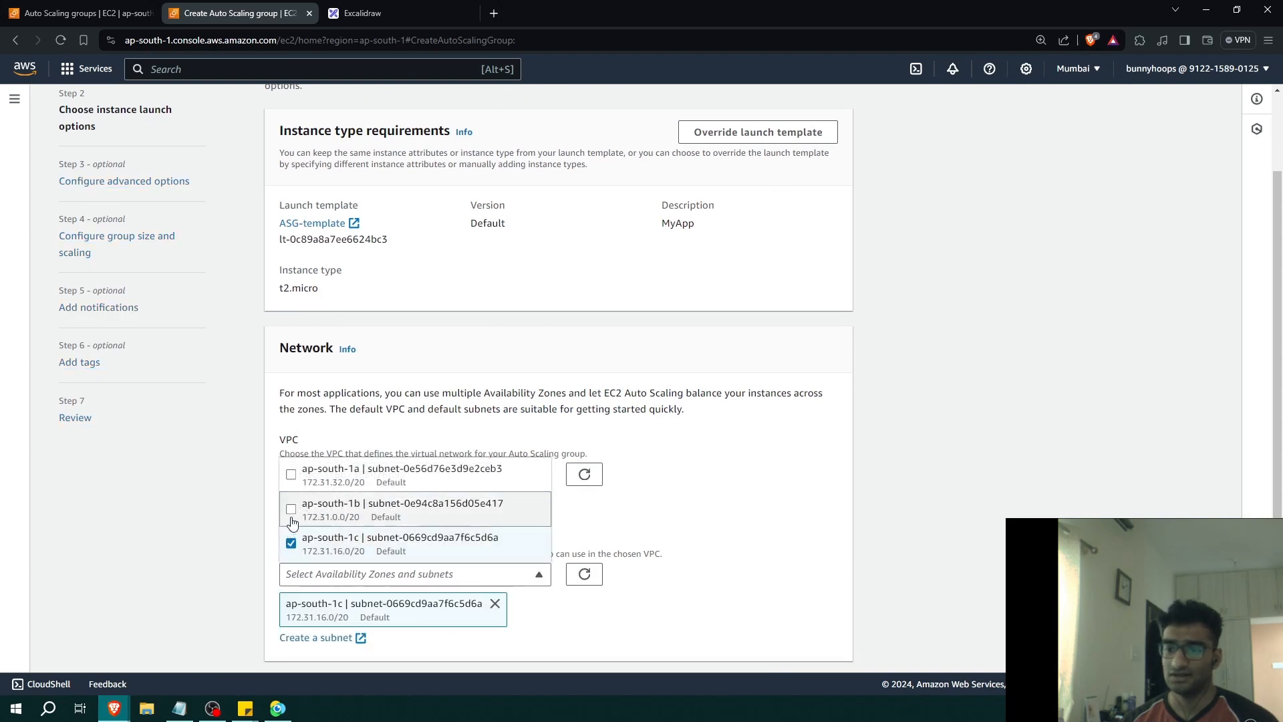
left_click(290, 508)
left_click(291, 474)
left_click(834, 468)
scroll(834, 468, "down", 2)
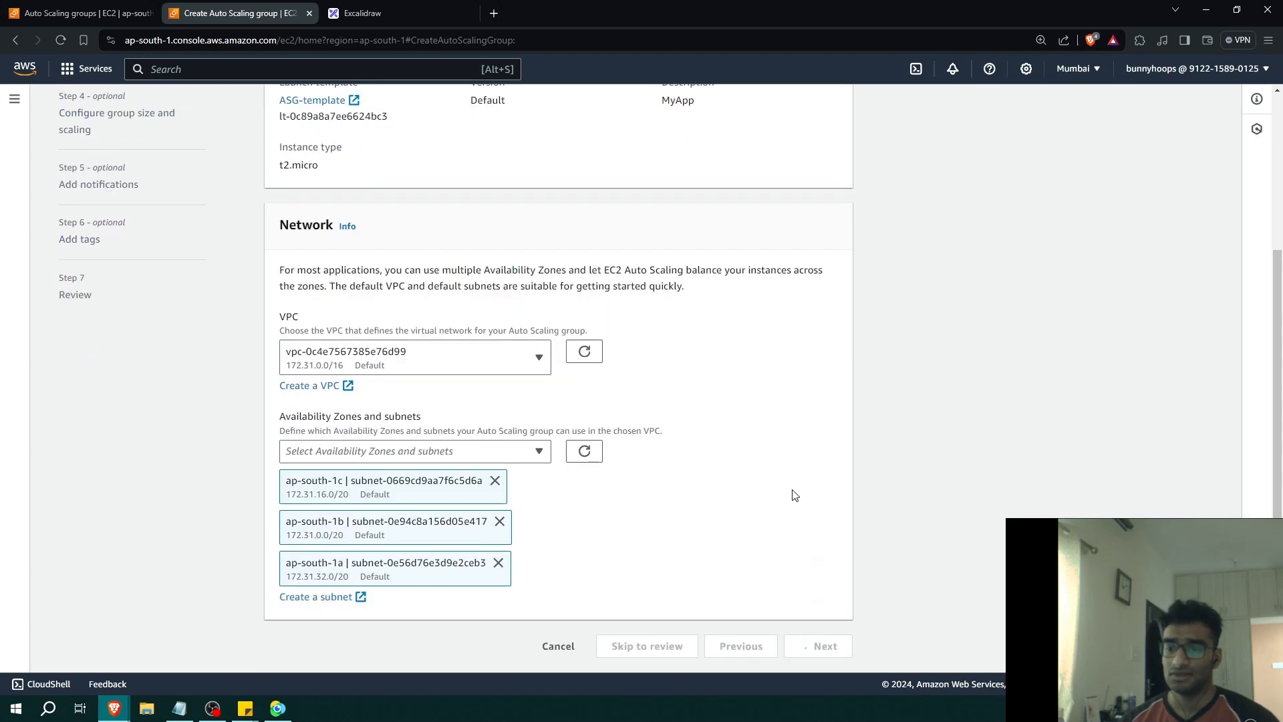
scroll(799, 519, "down", 1)
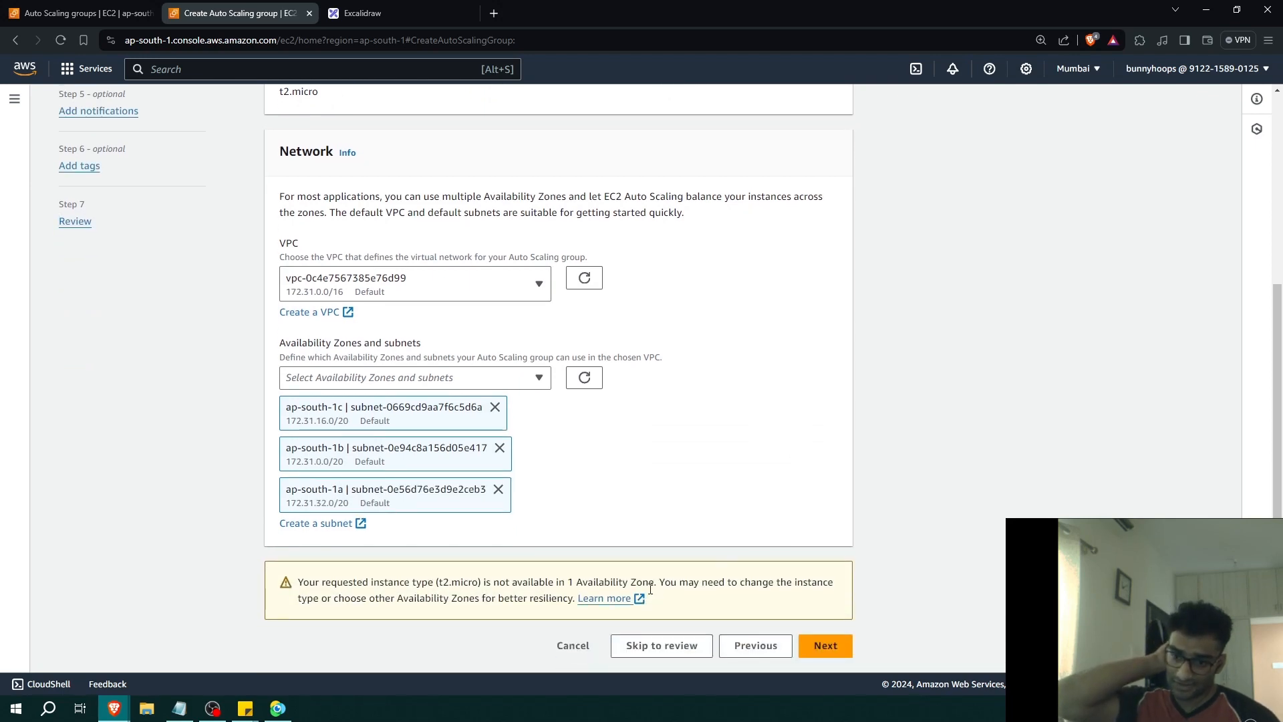
Remove the ap-south-1c subnet from the group's network selection and continue to the advanced options
left_click(495, 406)
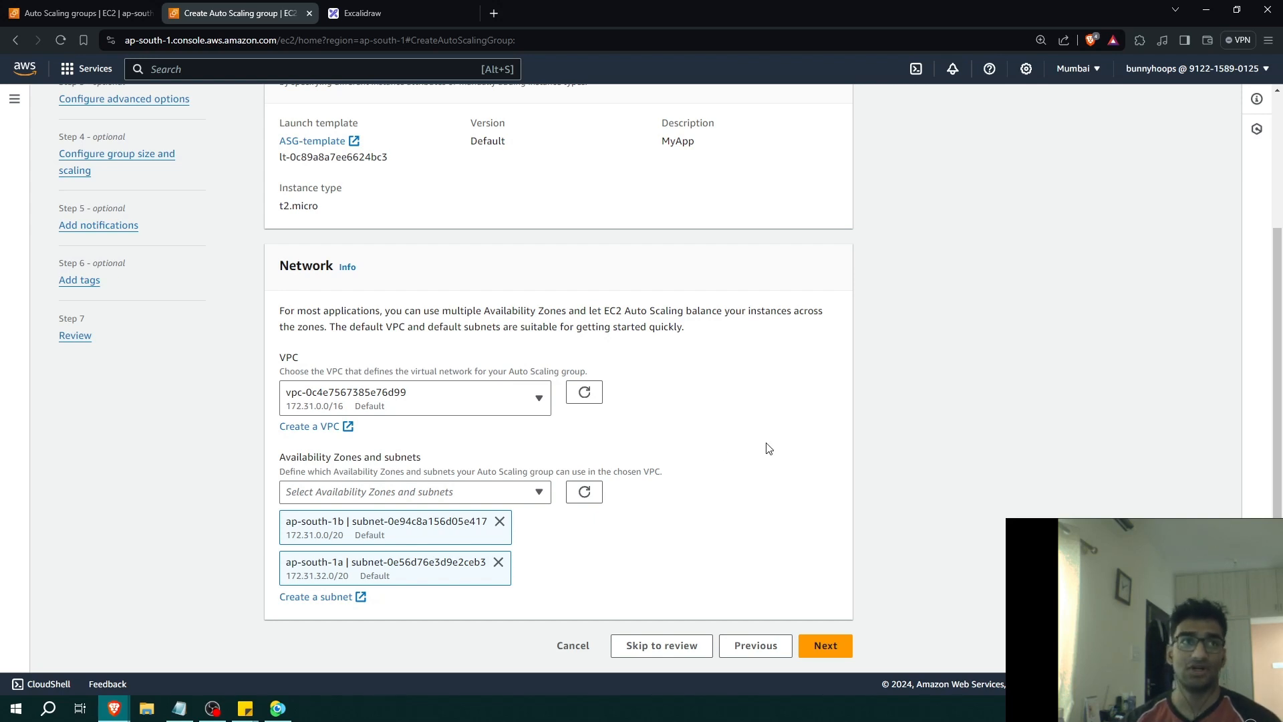
left_click(843, 642)
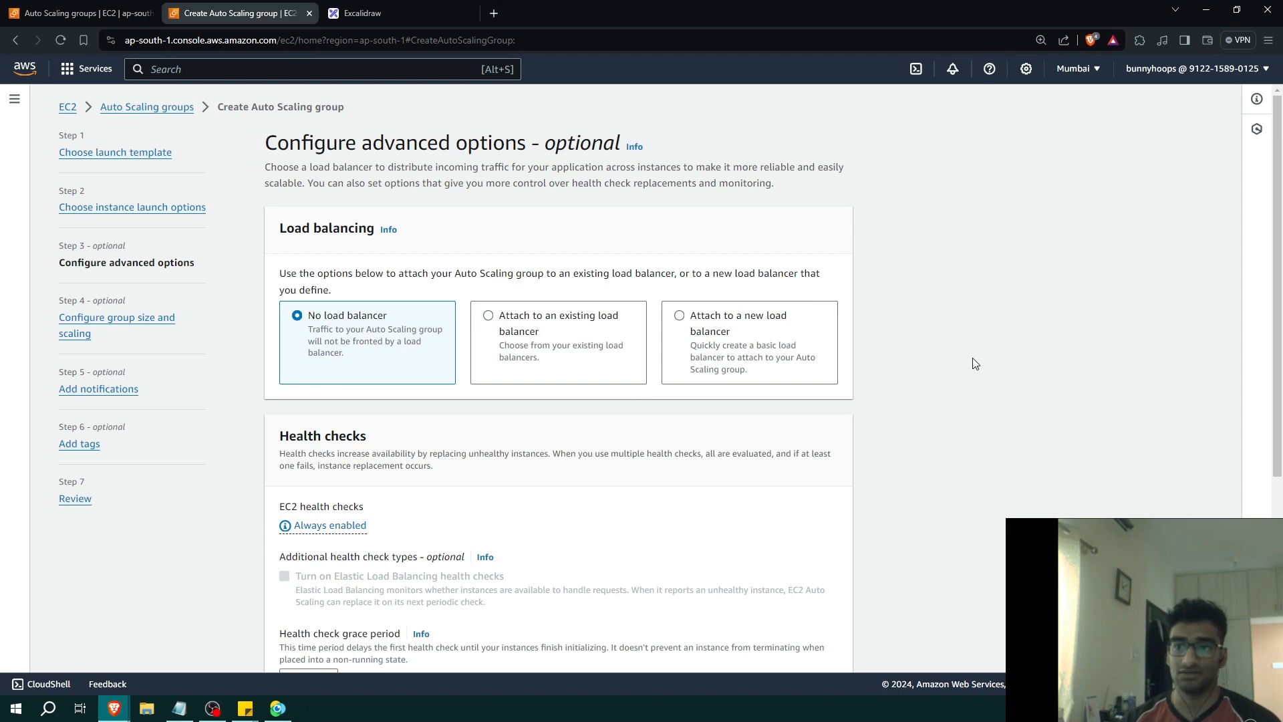
scroll(957, 342, "down", 3)
scroll(955, 337, "up", 4)
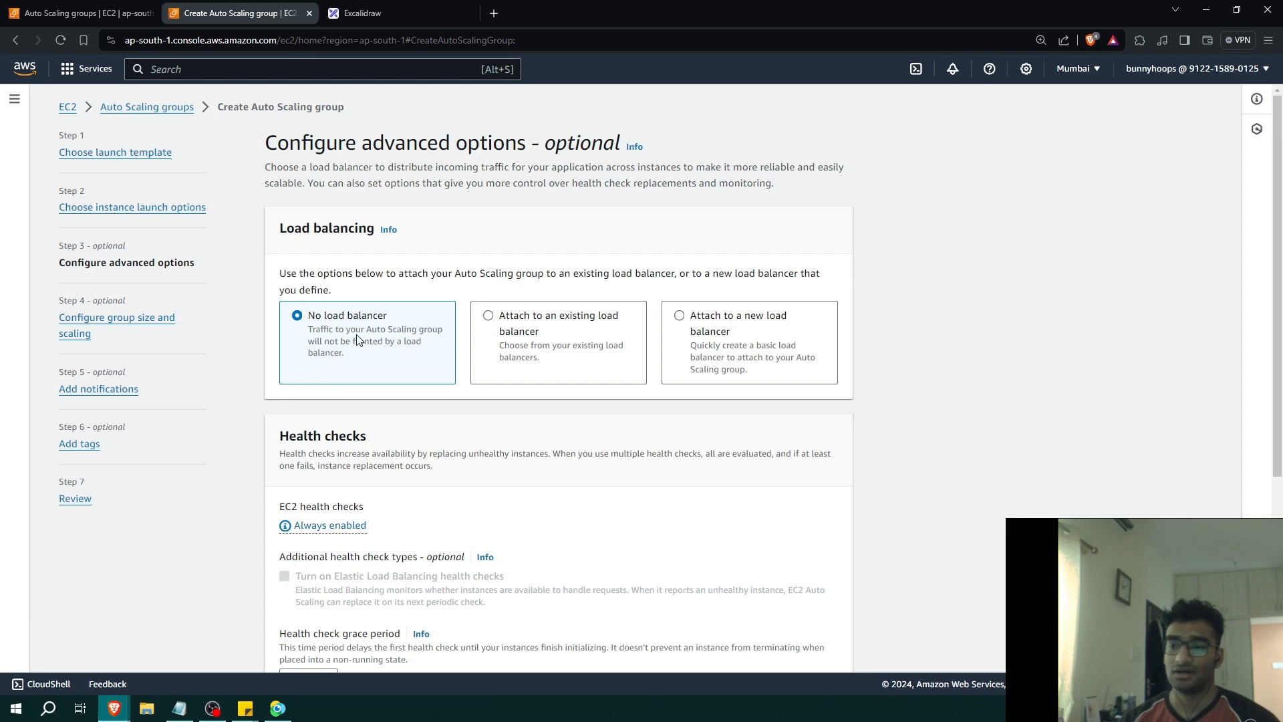
left_click(518, 337)
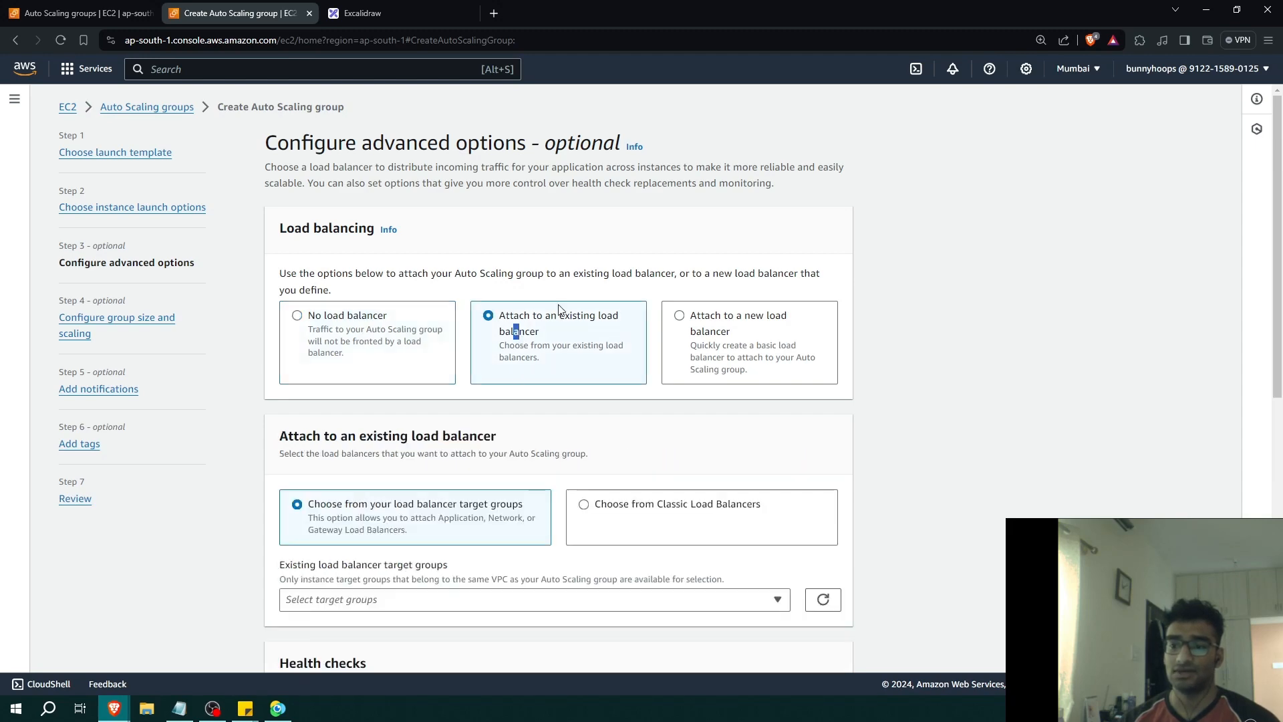
scroll(942, 191, "down", 2)
scroll(942, 192, "up", 3)
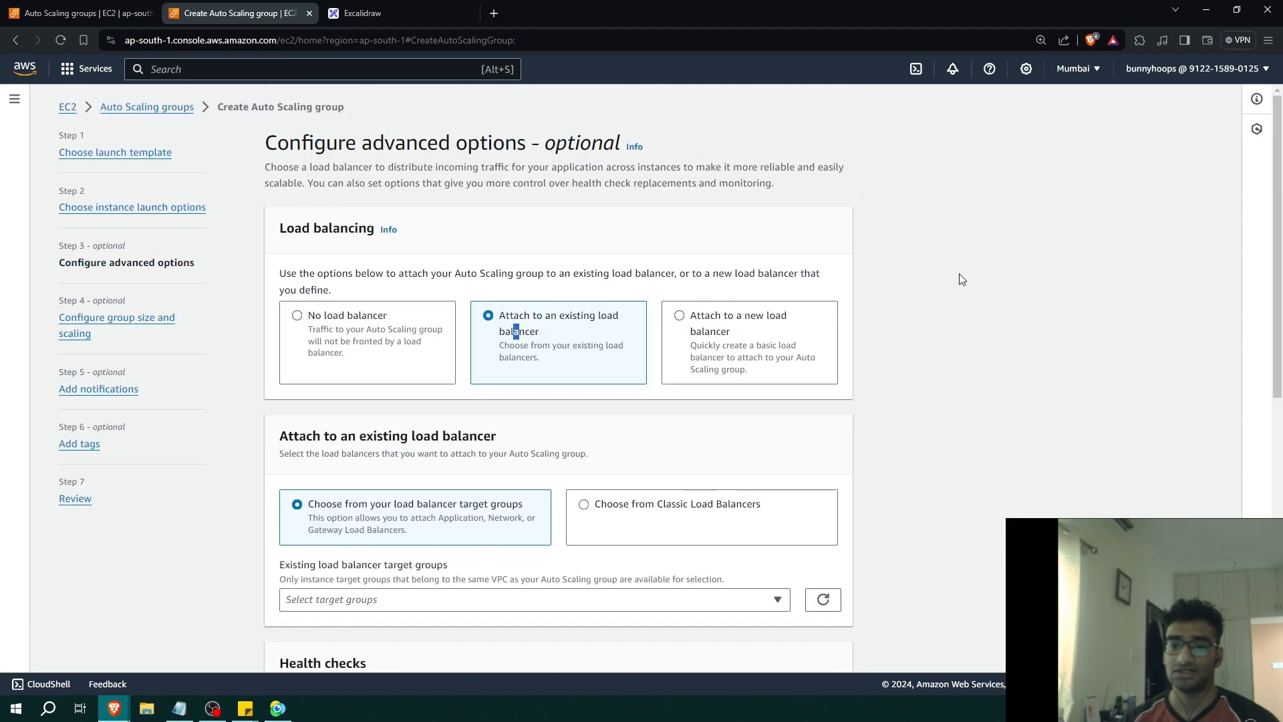
Attach the Auto Scaling group to a new load balancer of type Application Load Balancer
left_click(779, 332)
scroll(936, 306, "down", 5)
scroll(936, 306, "up", 5)
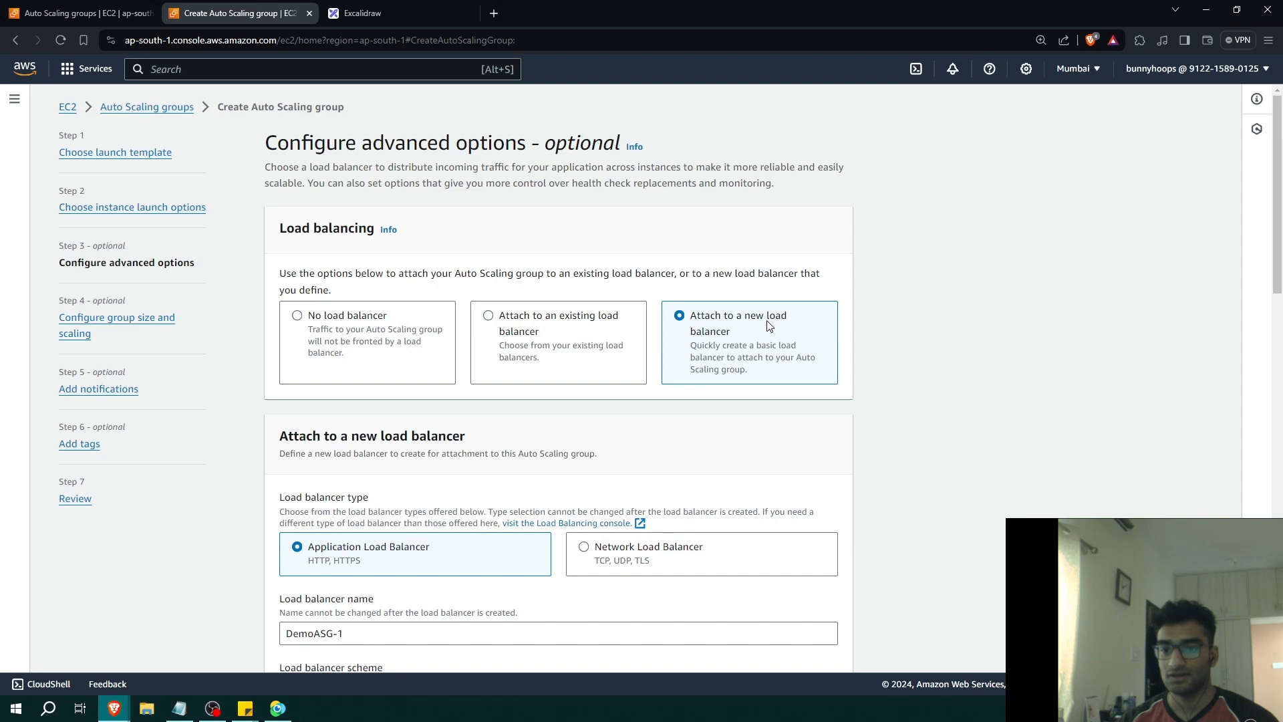
scroll(767, 326, "down", 2)
scroll(570, 277, "down", 3)
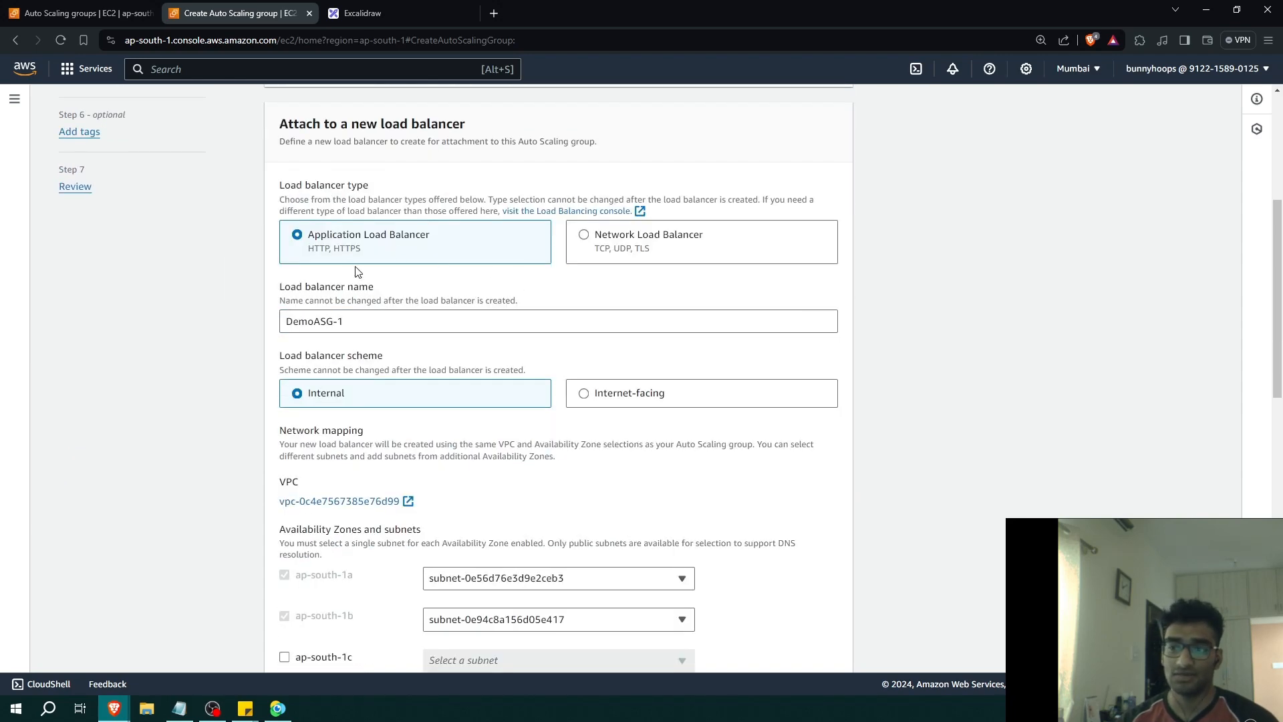
left_click(607, 246)
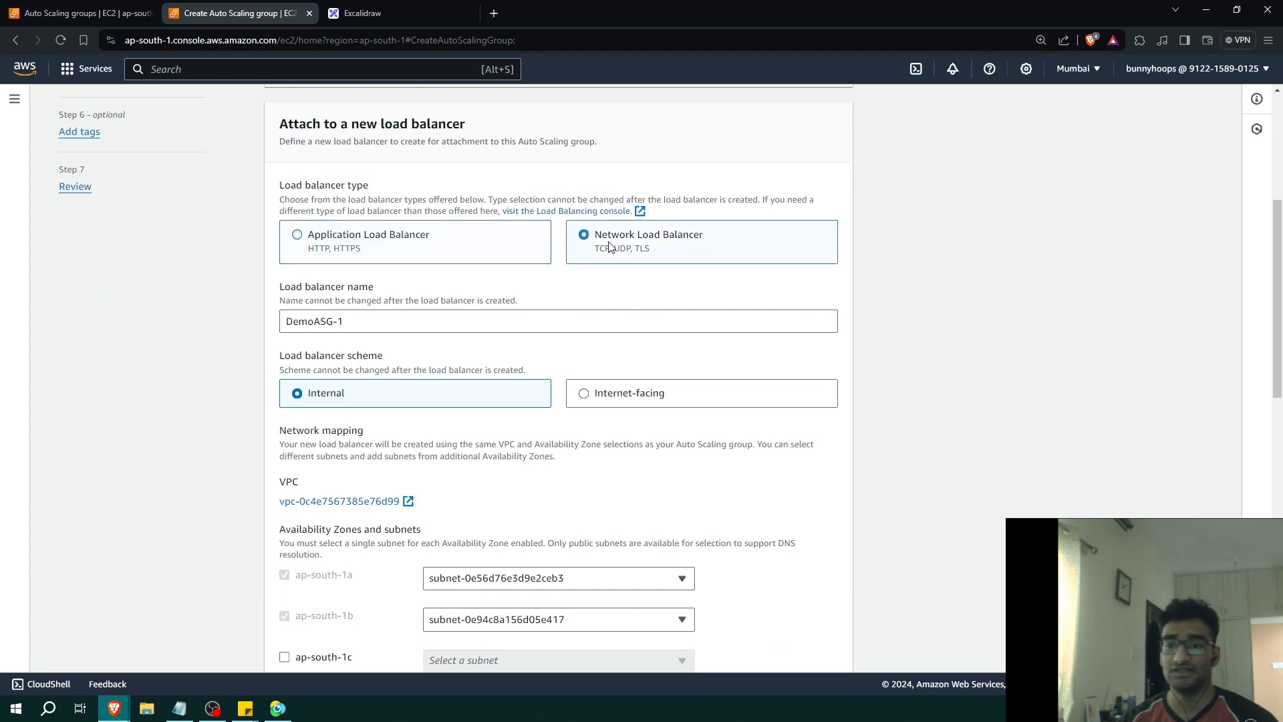
left_click(470, 247)
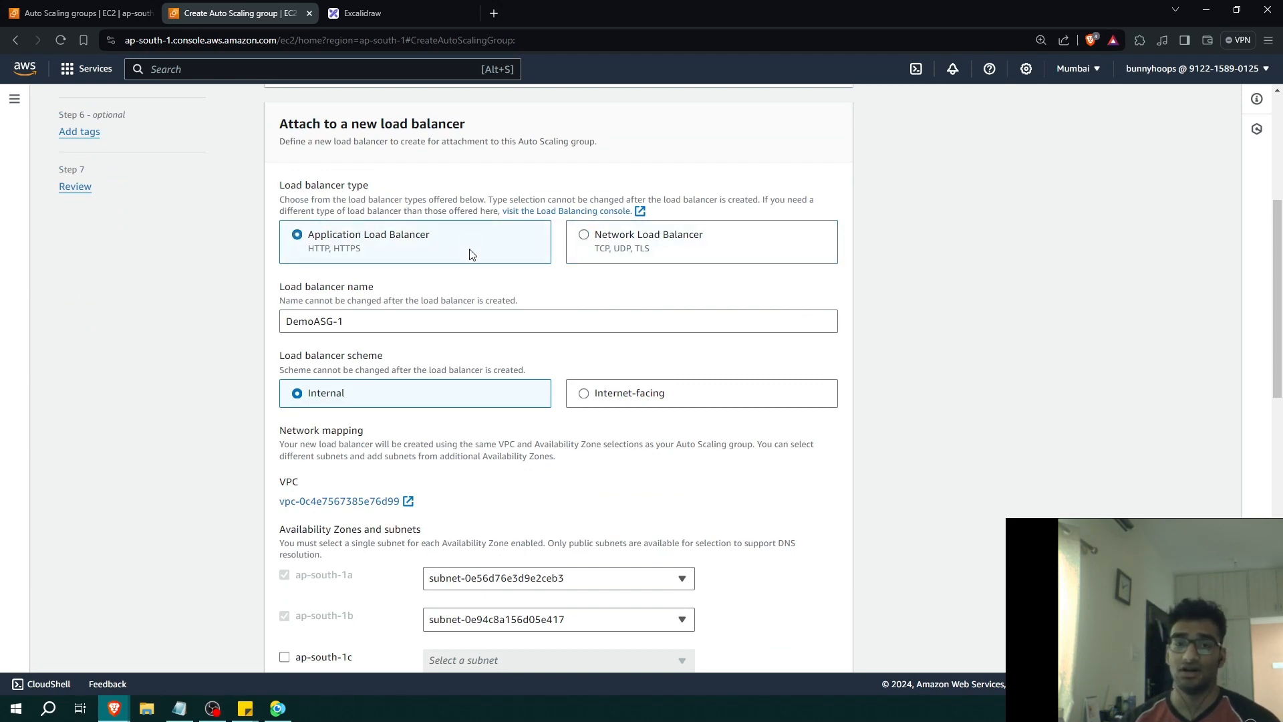
Name the new load balancer DemoASG-ALB
triple_click(368, 326)
left_click(395, 326)
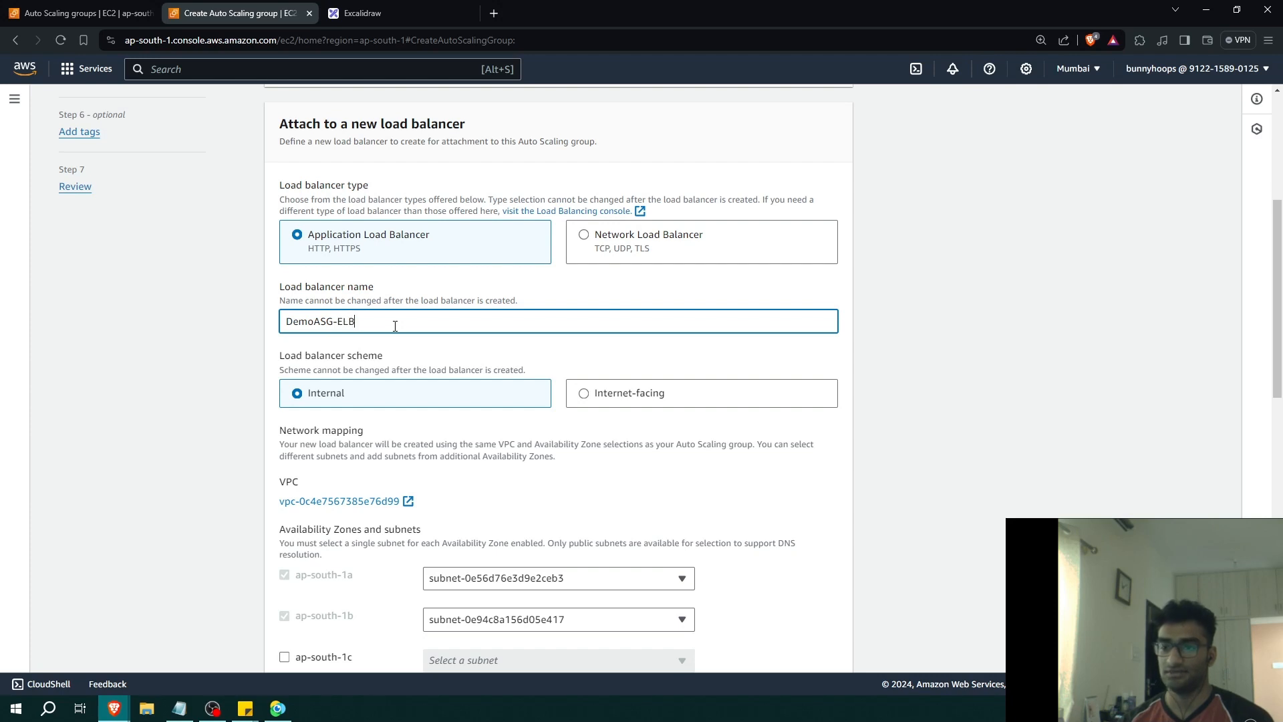
key("BackSpace")
type("ALB")
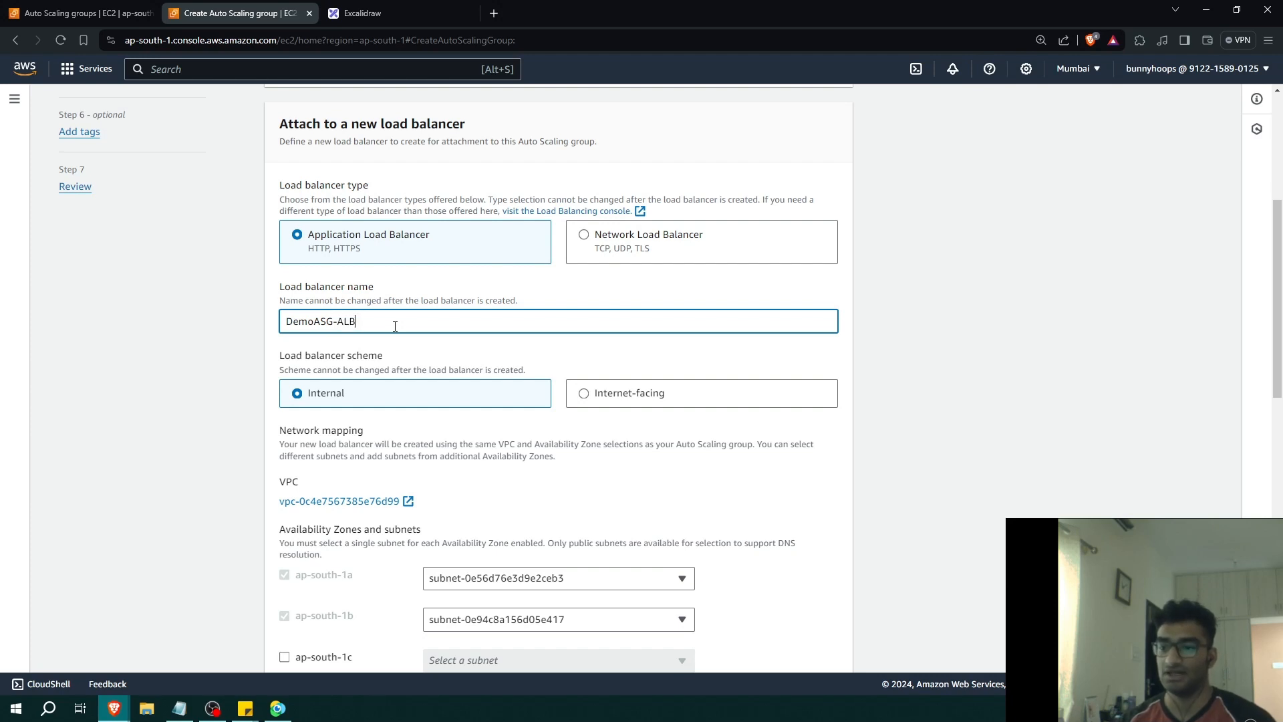
Set the load balancer scheme to Internet-facing and check its Availability Zones and subnets
scroll(493, 273, "down", 5)
scroll(693, 155, "up", 3)
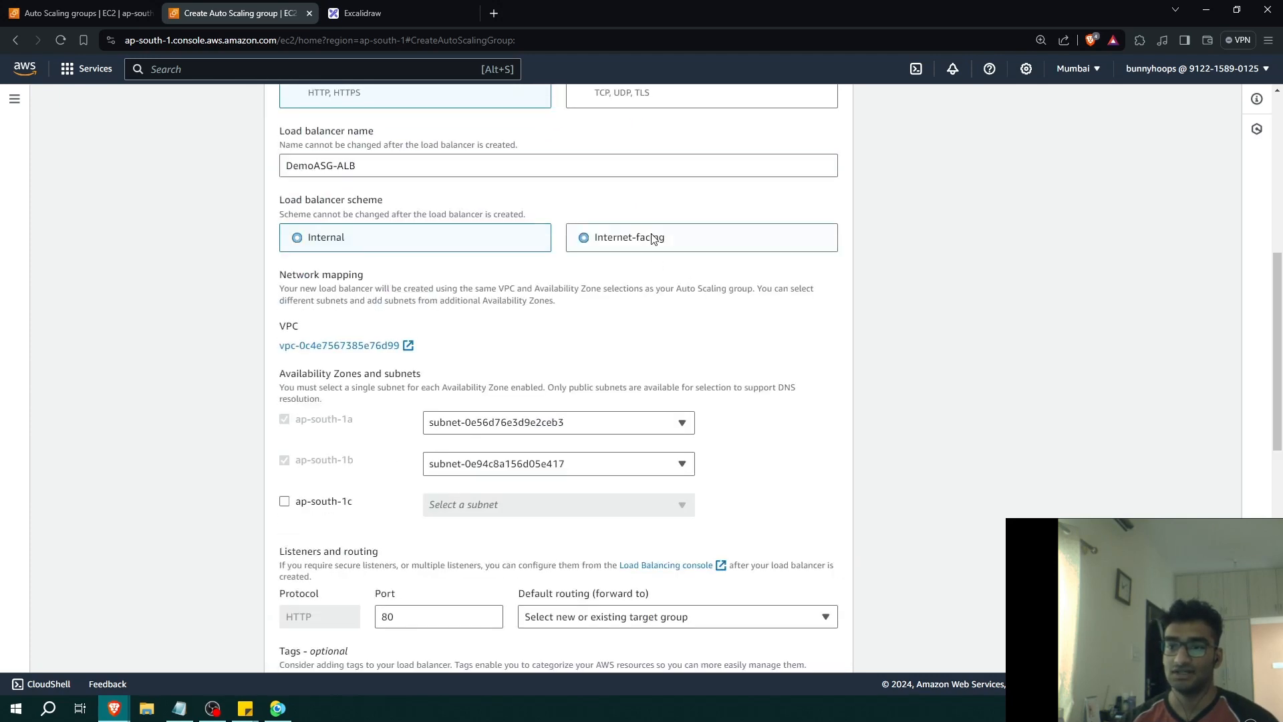
left_click(645, 237)
scroll(366, 280, "down", 3)
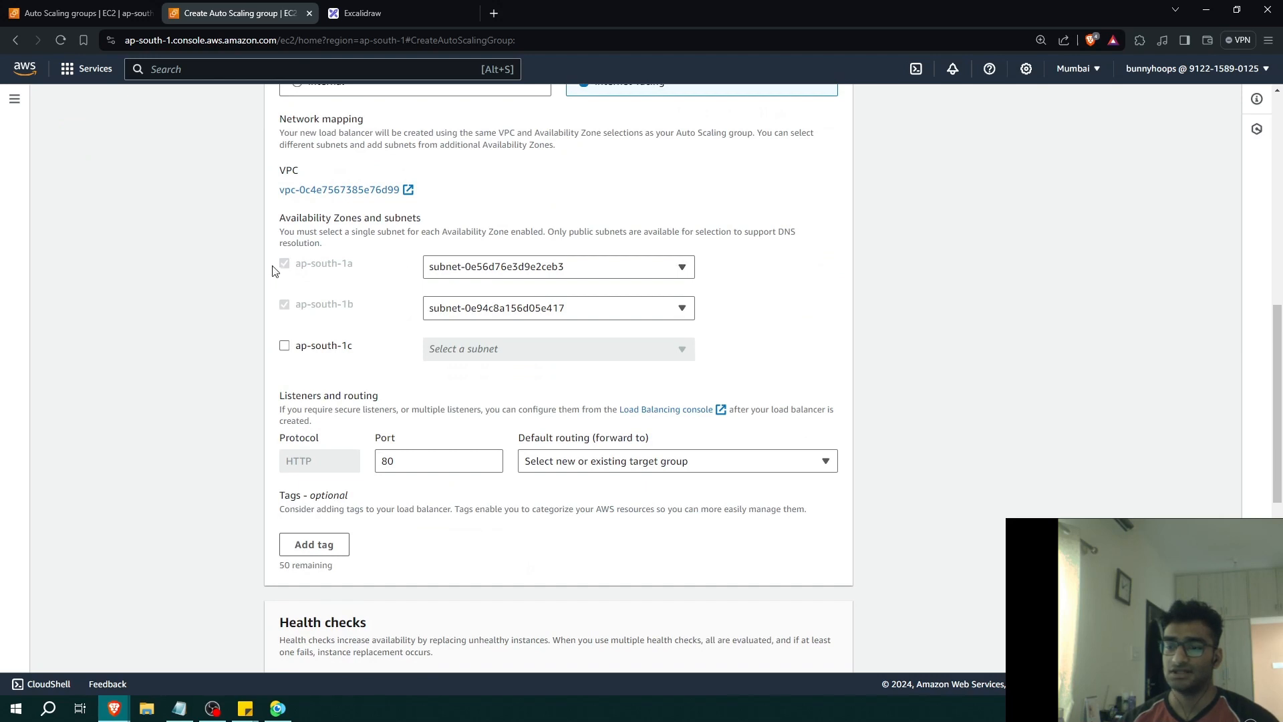
left_click_drag(272, 268, 364, 307)
left_click(347, 305)
scroll(220, 292, "down", 2)
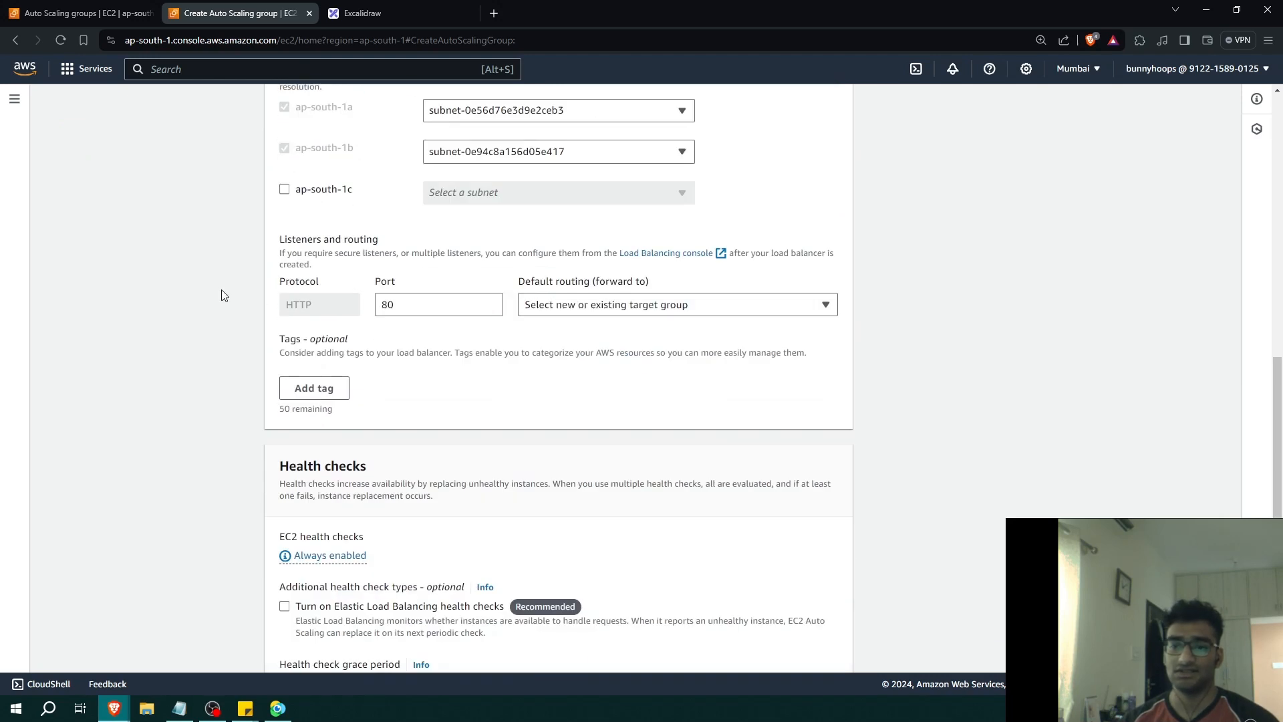
Set the default routing of the load balancer's HTTP port 80 listener to create a target group
left_click(654, 304)
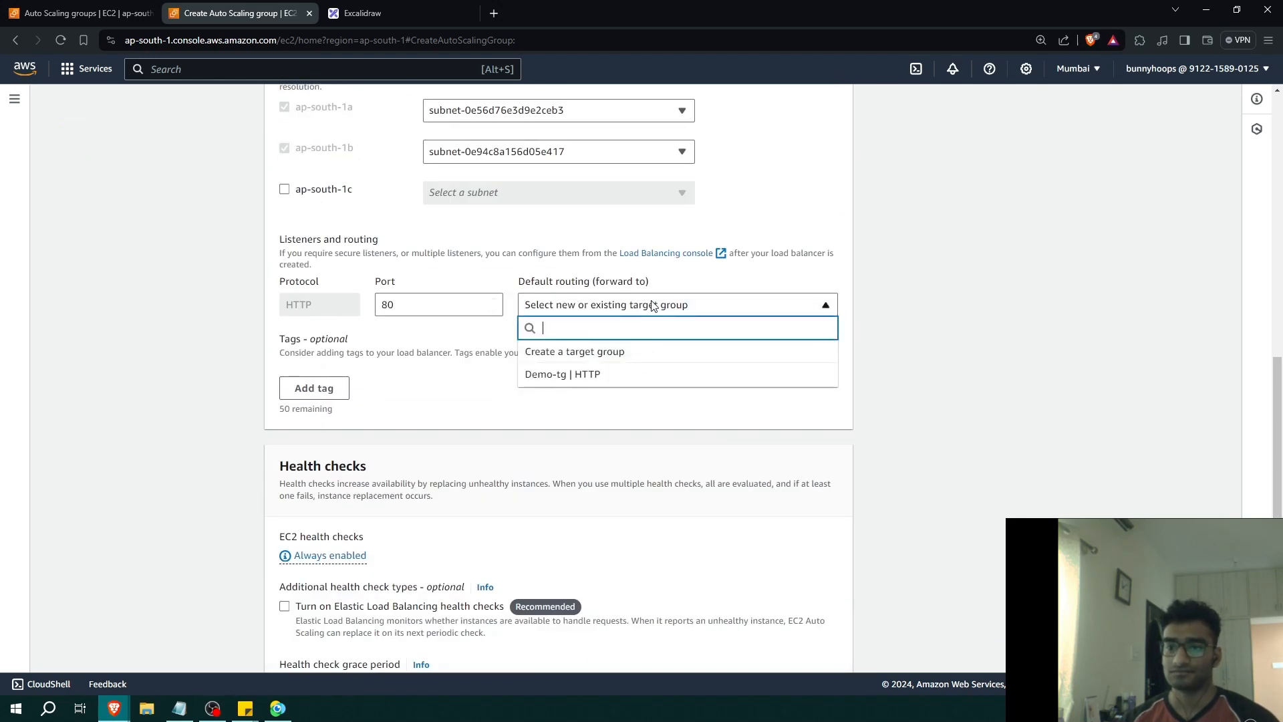
left_click(1118, 320)
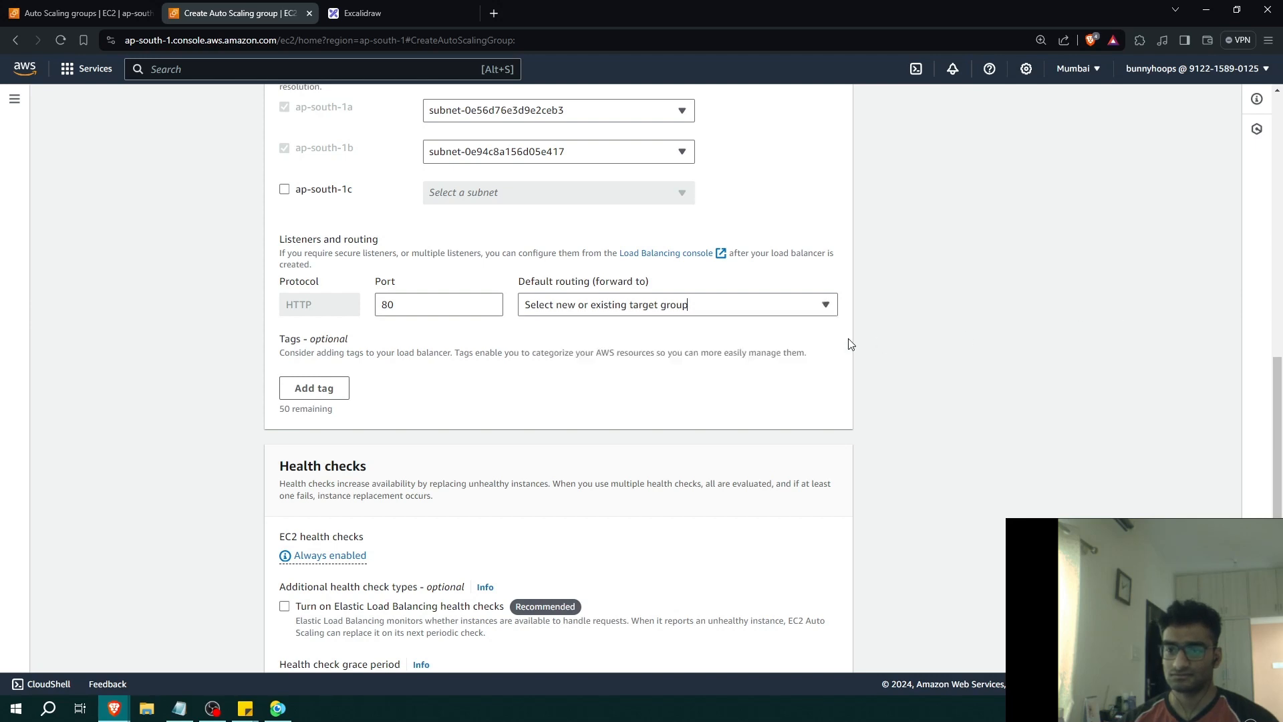
left_click(610, 307)
left_click(595, 352)
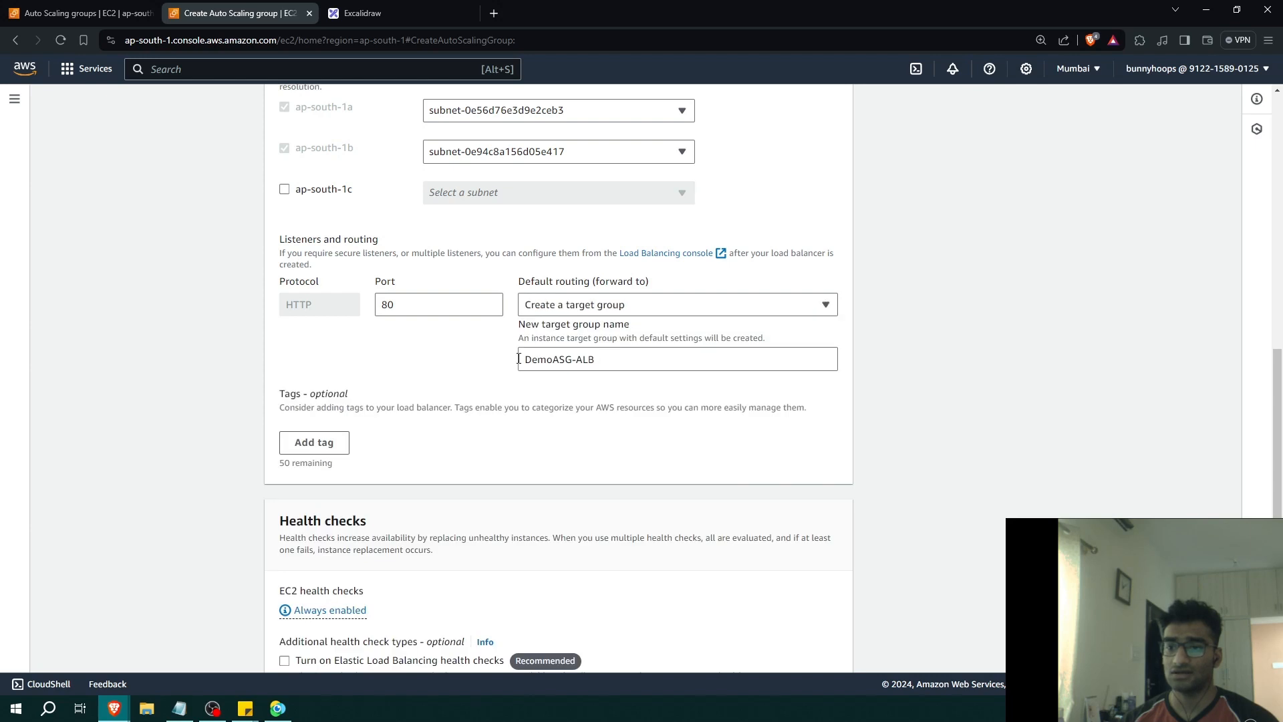
triple_click(619, 356)
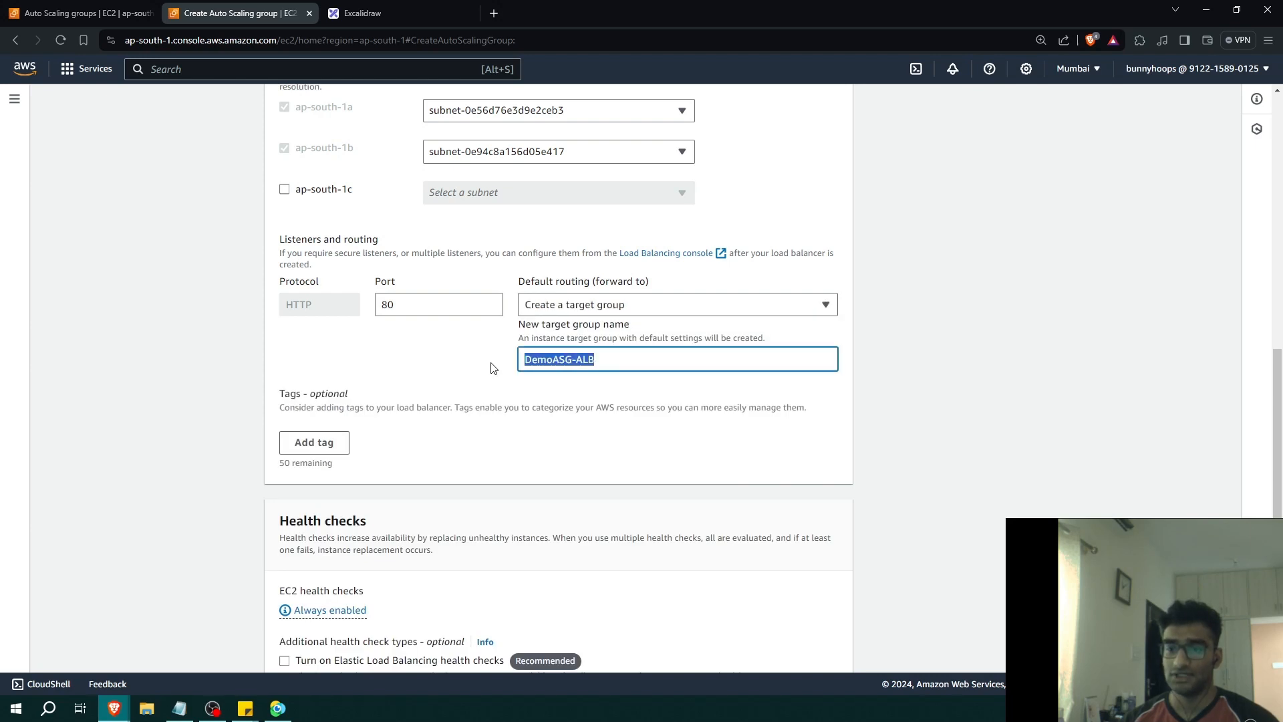
left_click(1096, 371)
Turn on Elastic Load Balancing health checks with a 50-second grace period and continue to the group size and scaling settings
scroll(471, 327, "down", 4)
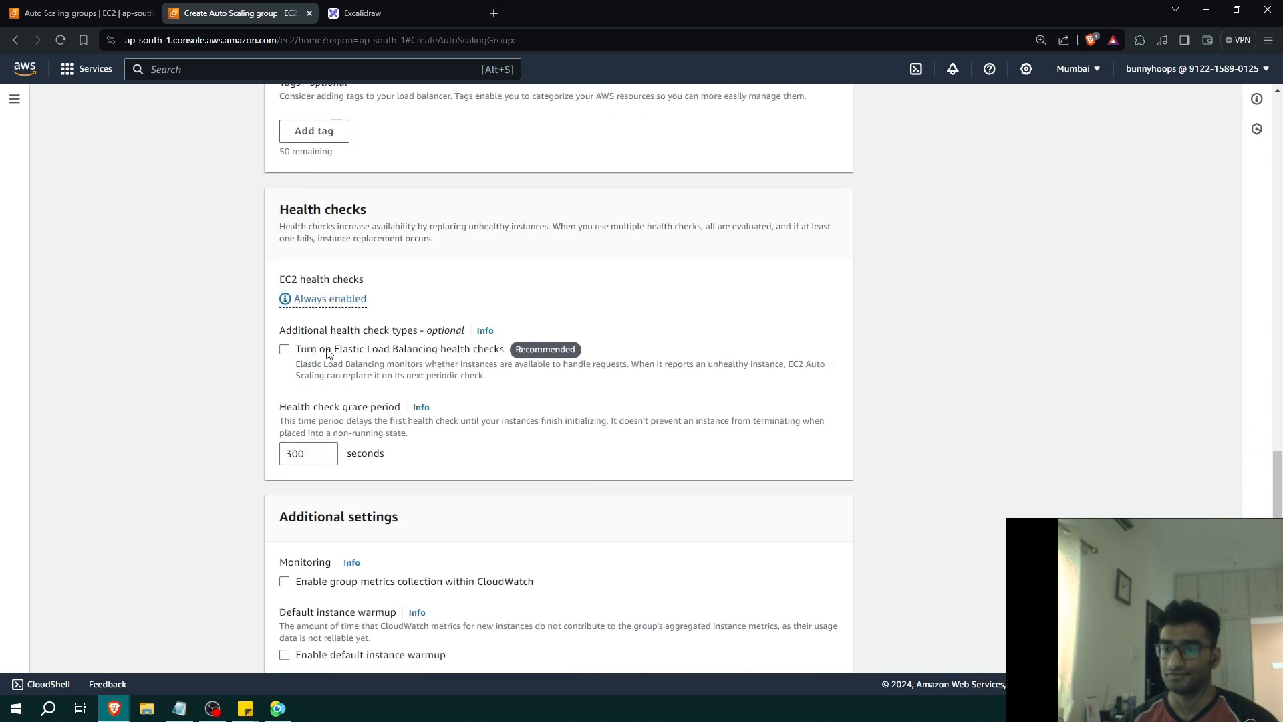
left_click(284, 349)
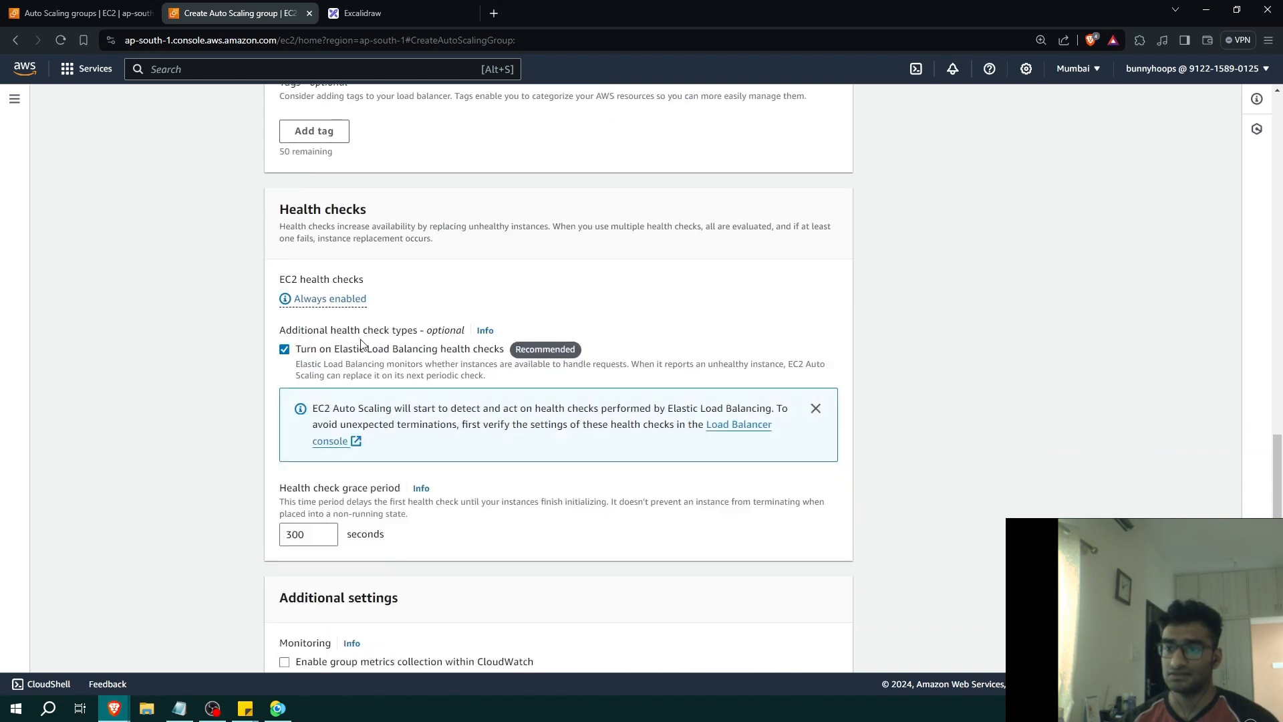
scroll(417, 376, "down", 2)
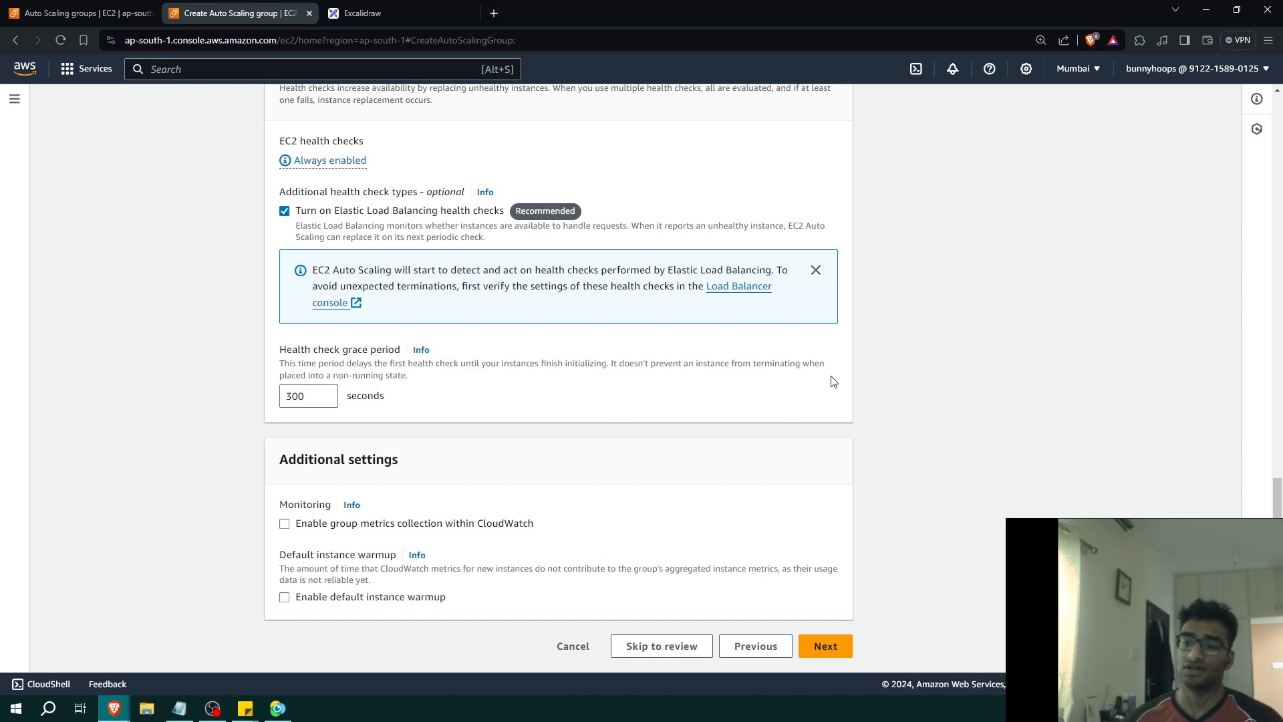
double_click(325, 396)
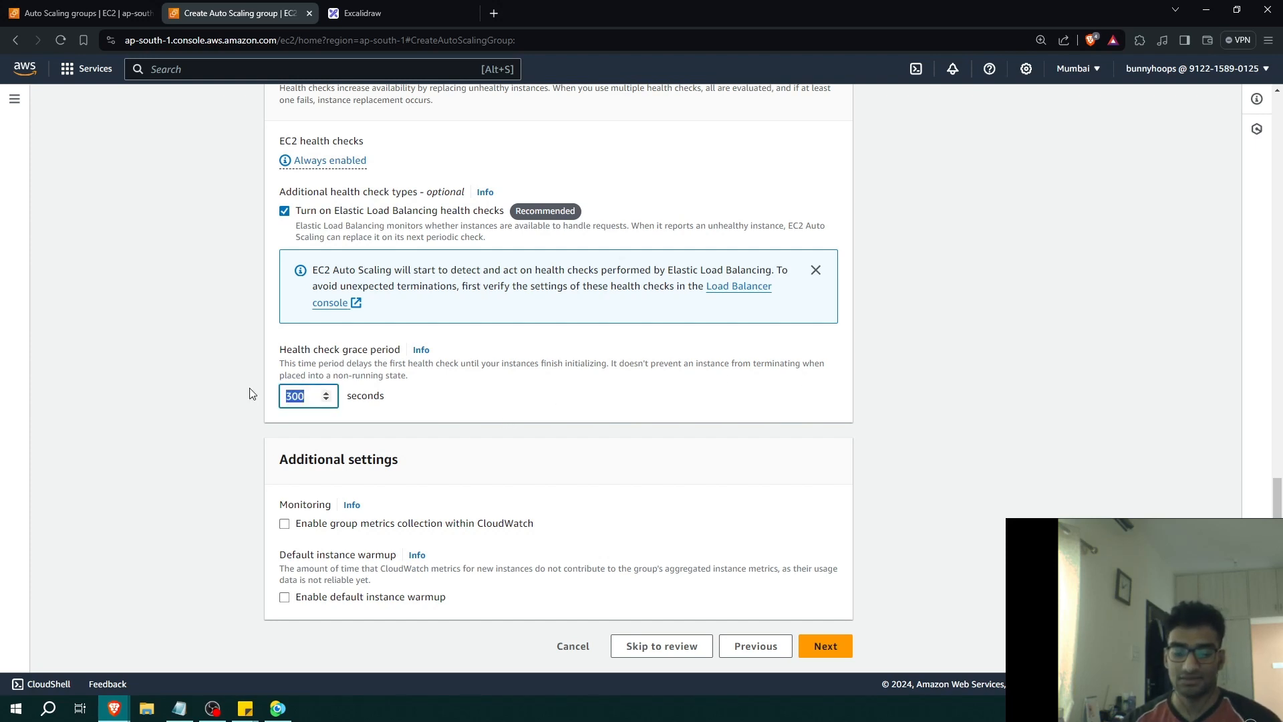
type("50")
left_click(983, 392)
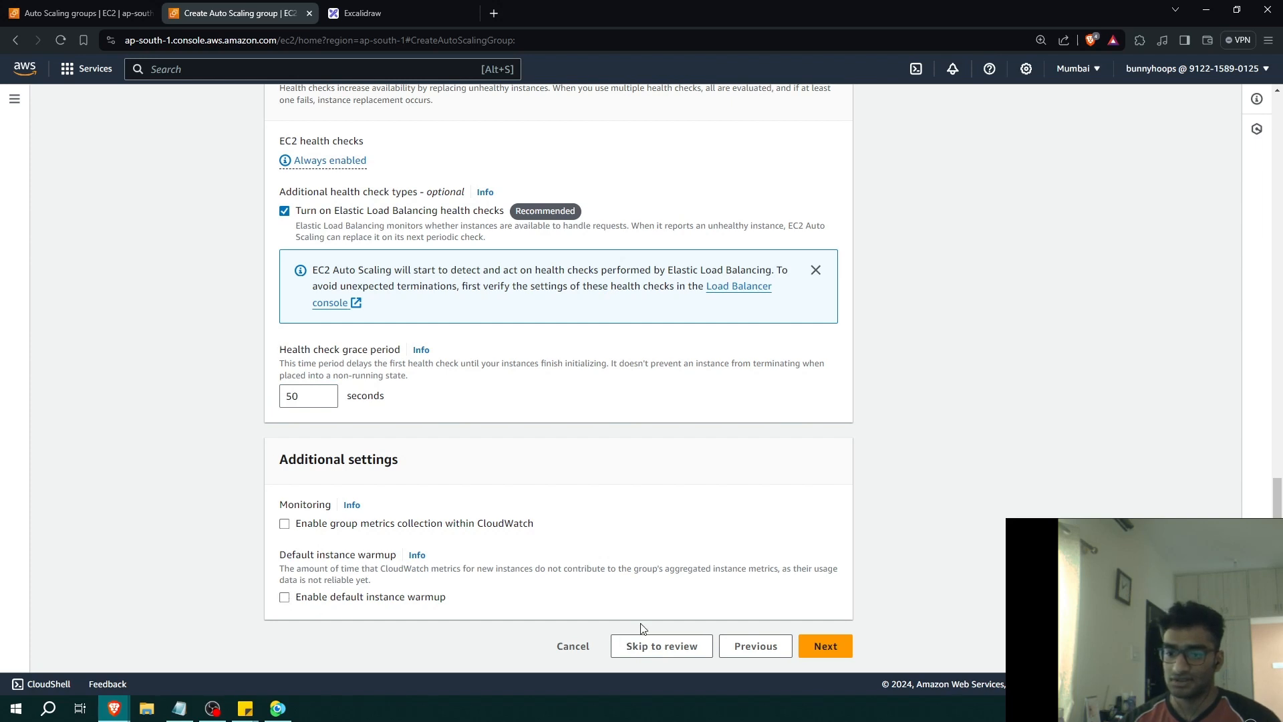
left_click(825, 646)
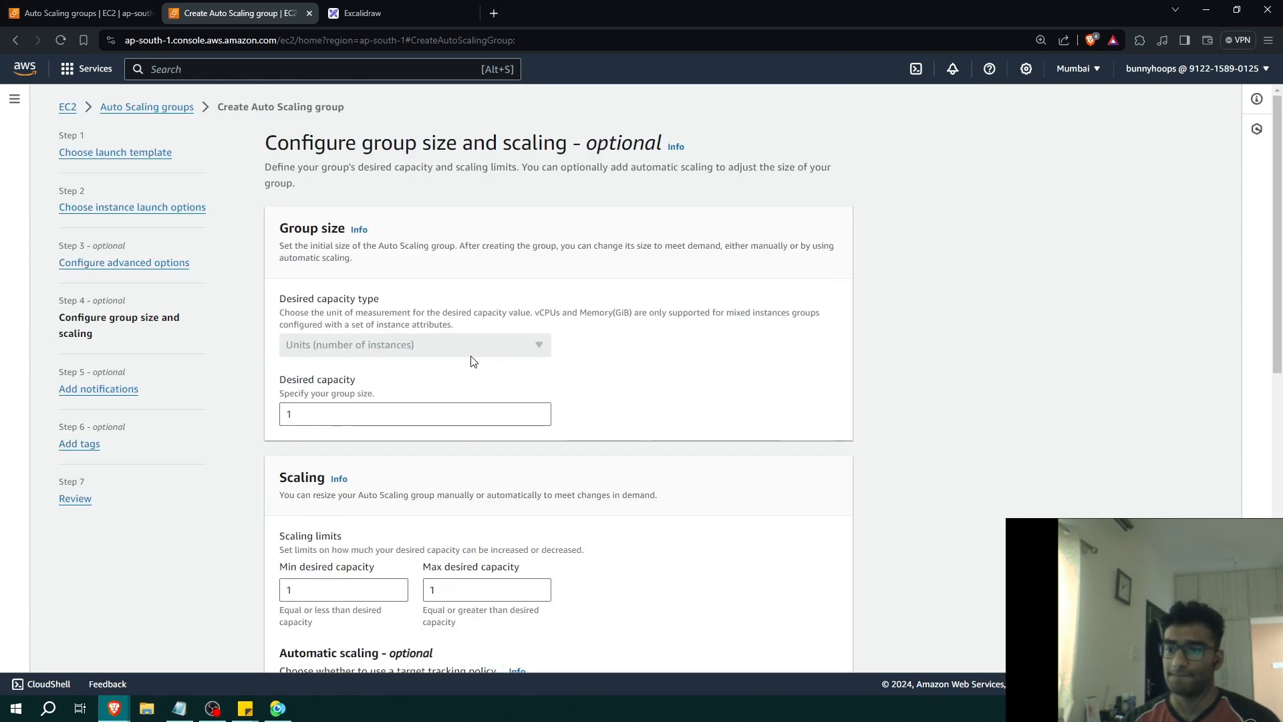
Set the group's desired capacity to 2 and its maximum desired capacity to 3, with the minimum kept at 1
double_click(303, 421)
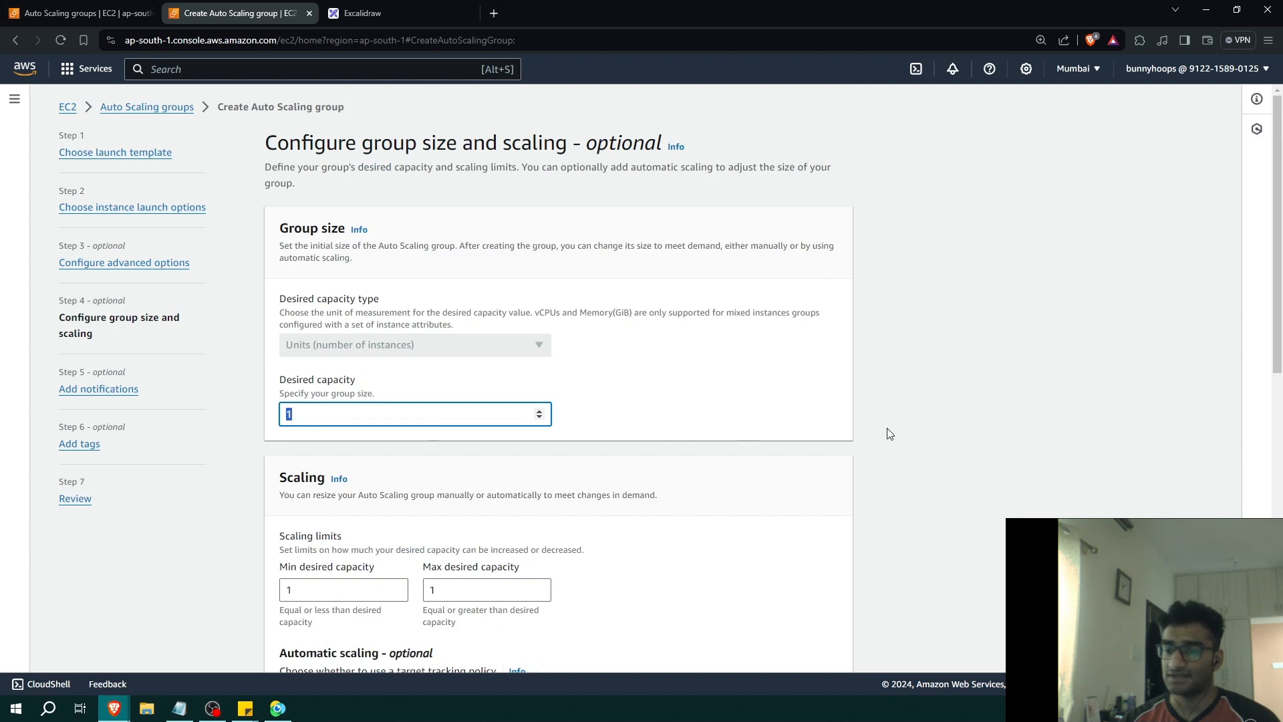
type("2")
scroll(1003, 335, "down", 5)
left_click(315, 277)
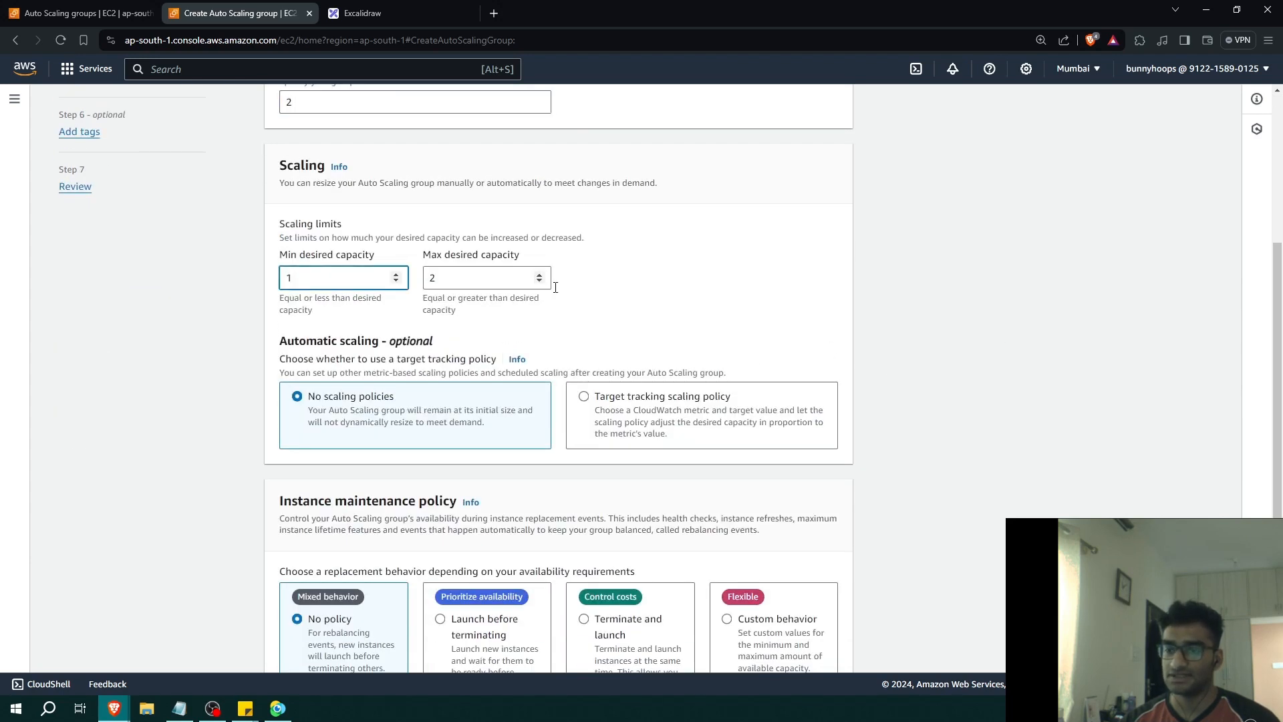
key("Tab")
type("3")
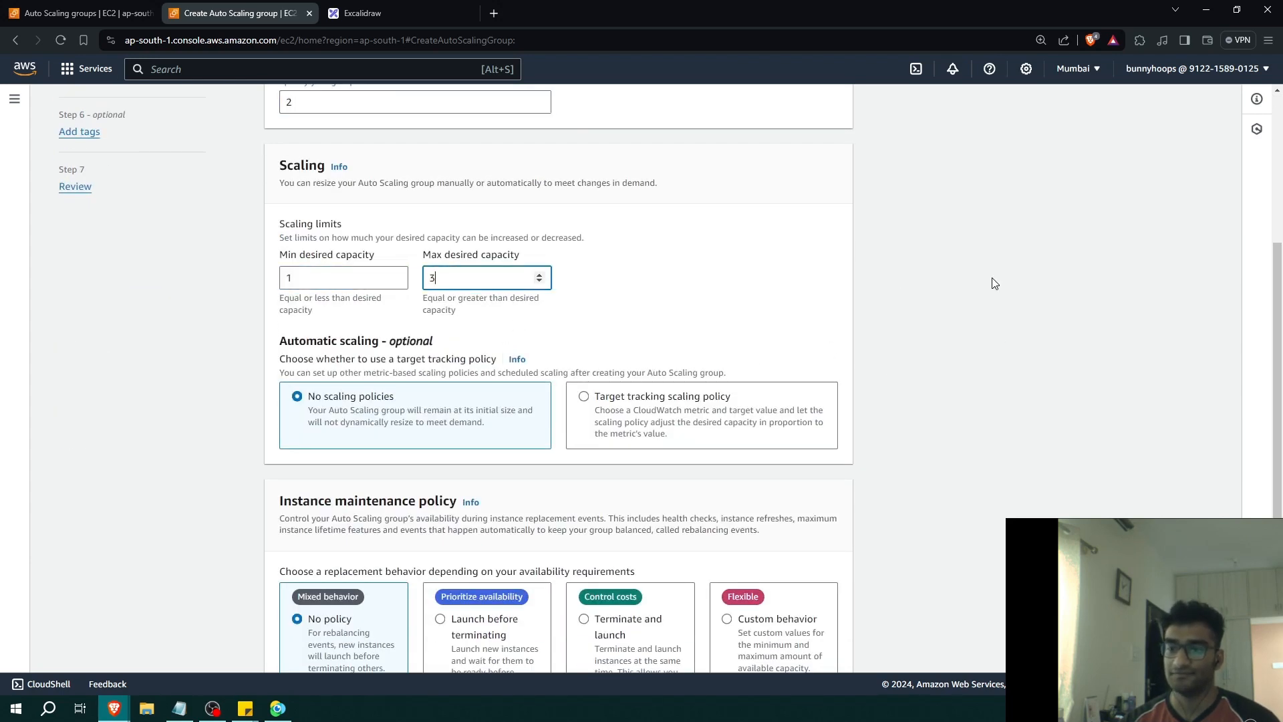
left_click(994, 283)
scroll(995, 286, "up", 3)
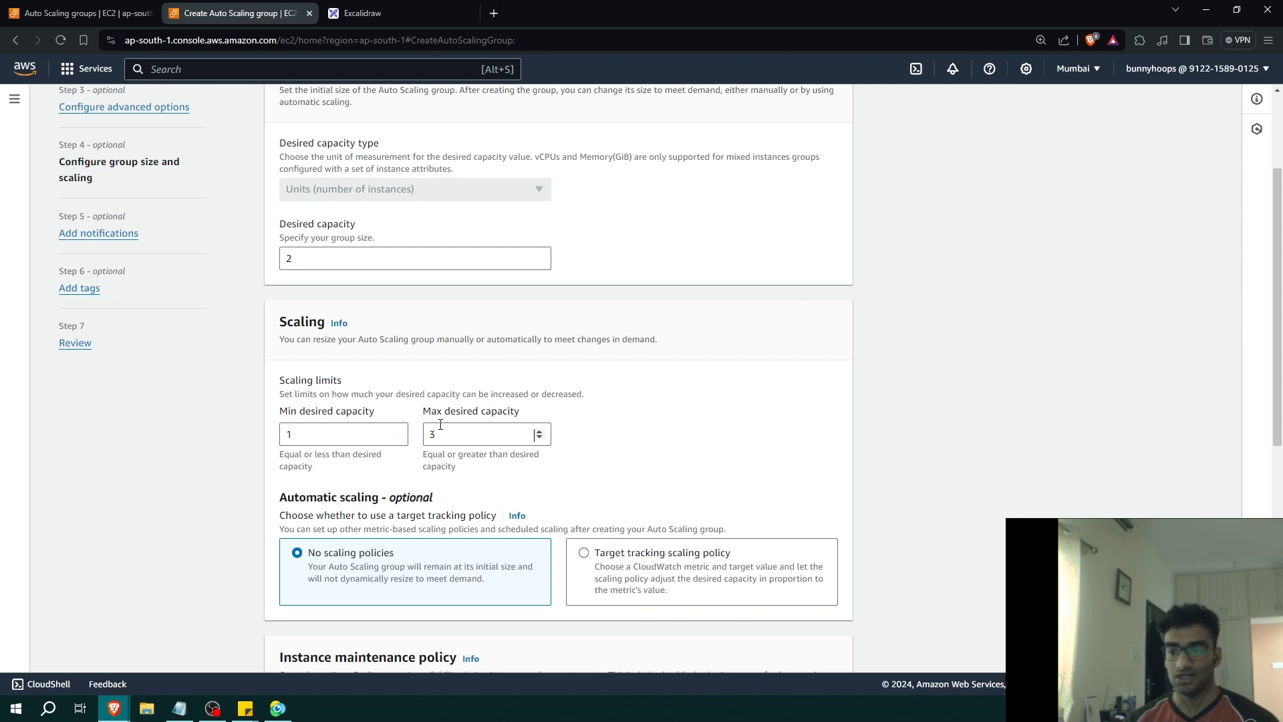
double_click(498, 437)
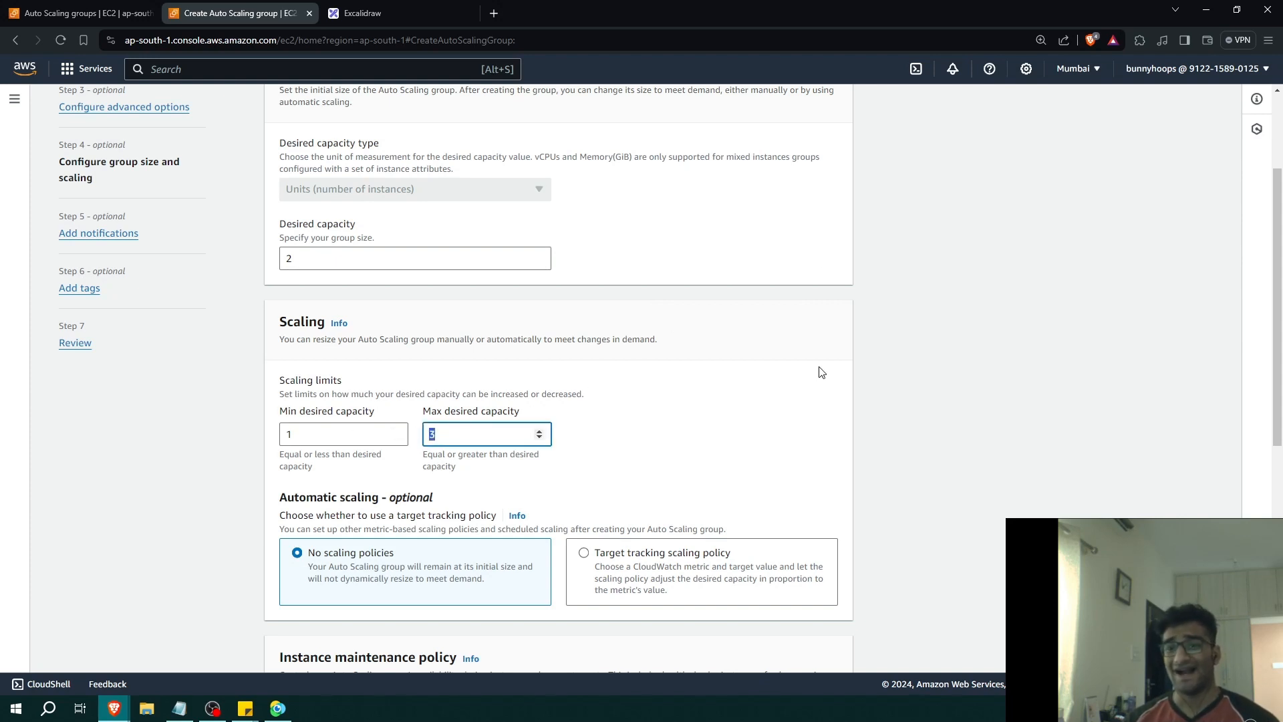
left_click(1022, 350)
Choose a target tracking scaling policy for the group's automatic scaling
scroll(1023, 349, "down", 5)
scroll(942, 352, "up", 2)
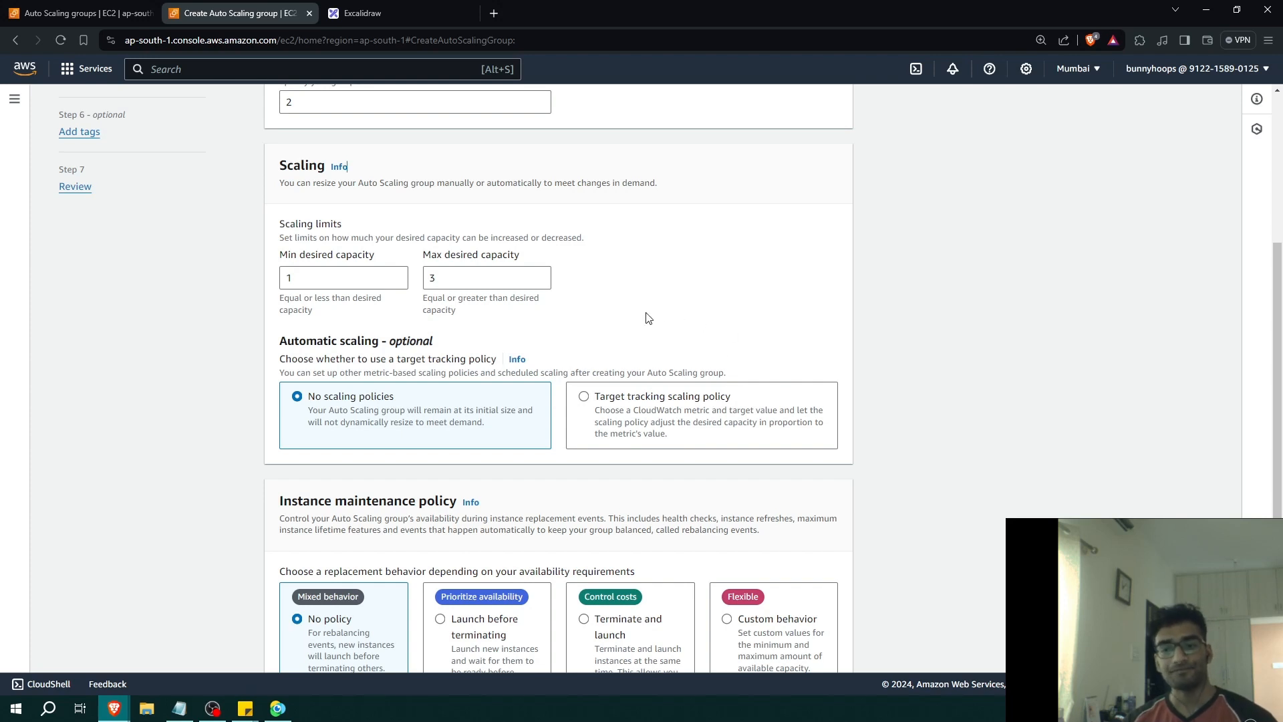
scroll(671, 314, "down", 2)
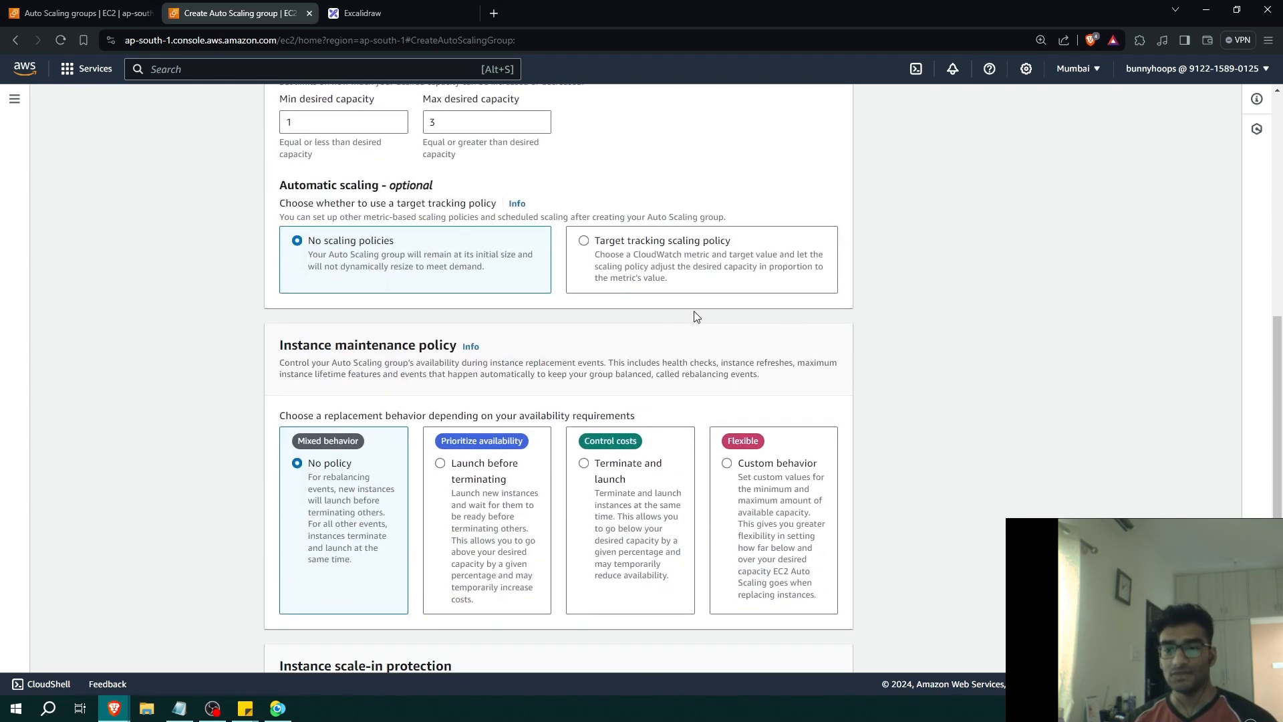
left_click(699, 256)
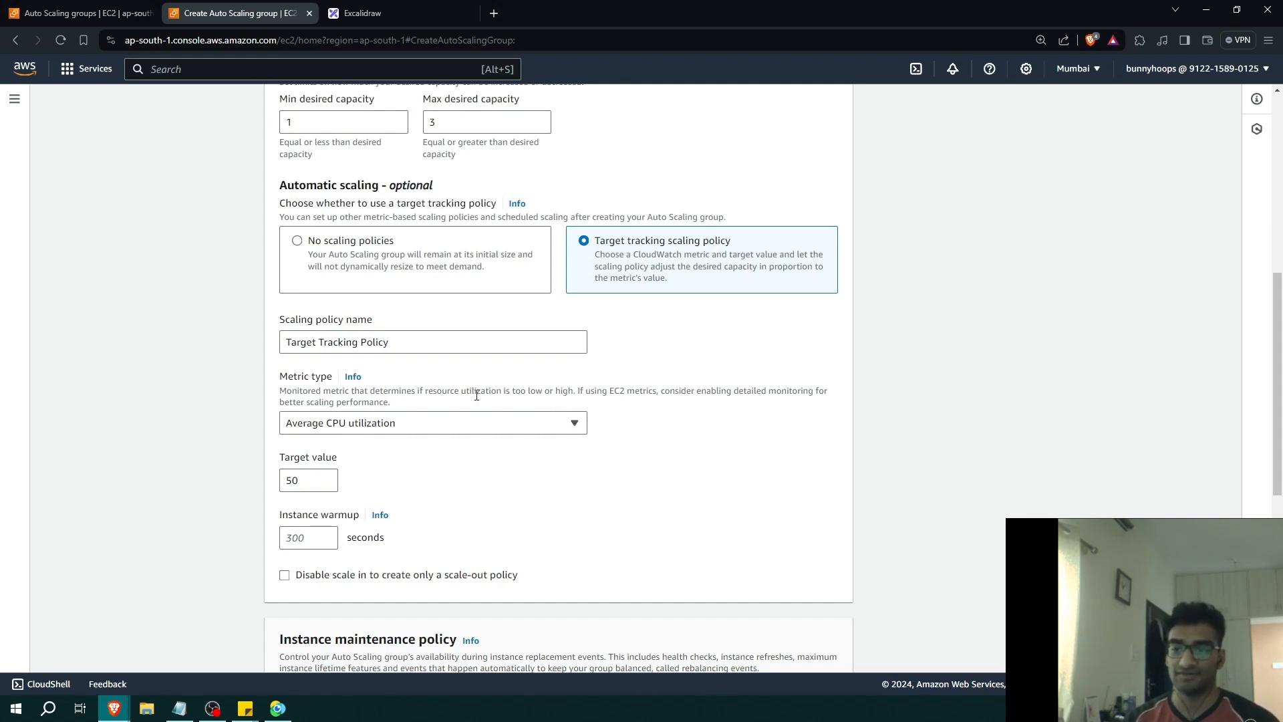
Keep average CPU utilization as the scaling policy's metric and set its target value to 60
scroll(317, 376, "down", 2)
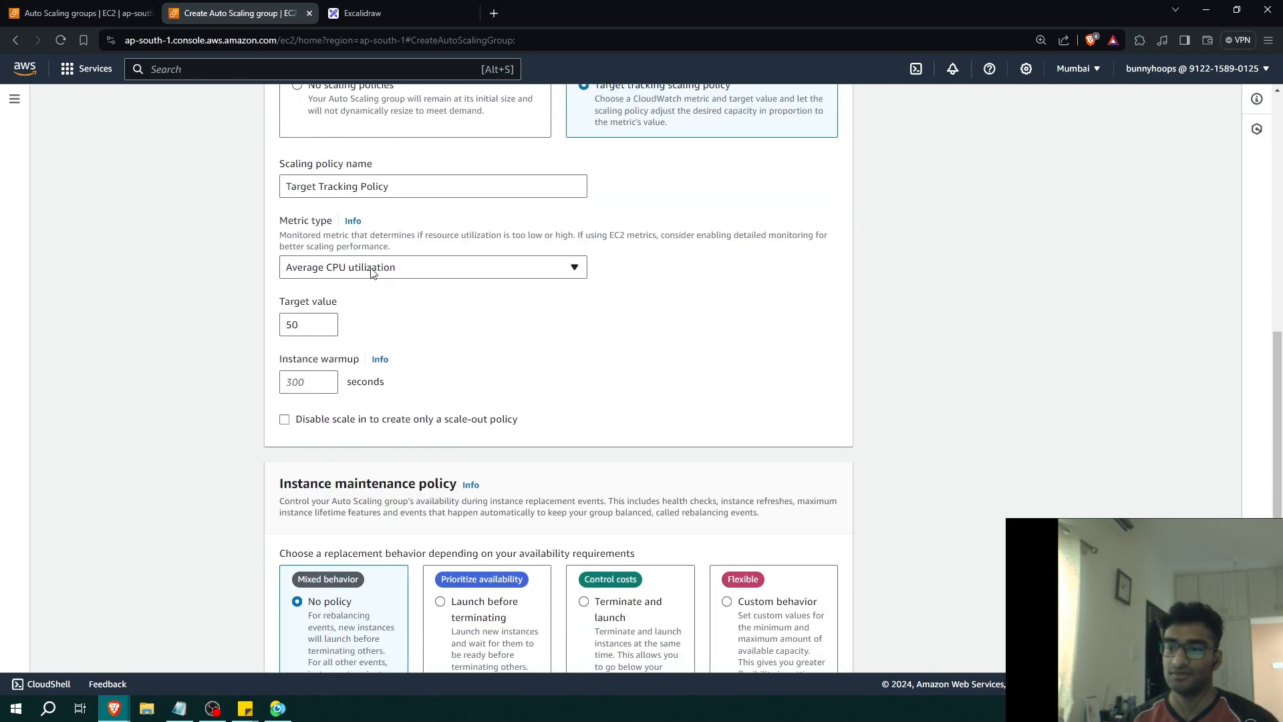
left_click(371, 271)
left_click(364, 271)
left_click_drag(307, 329, 255, 333)
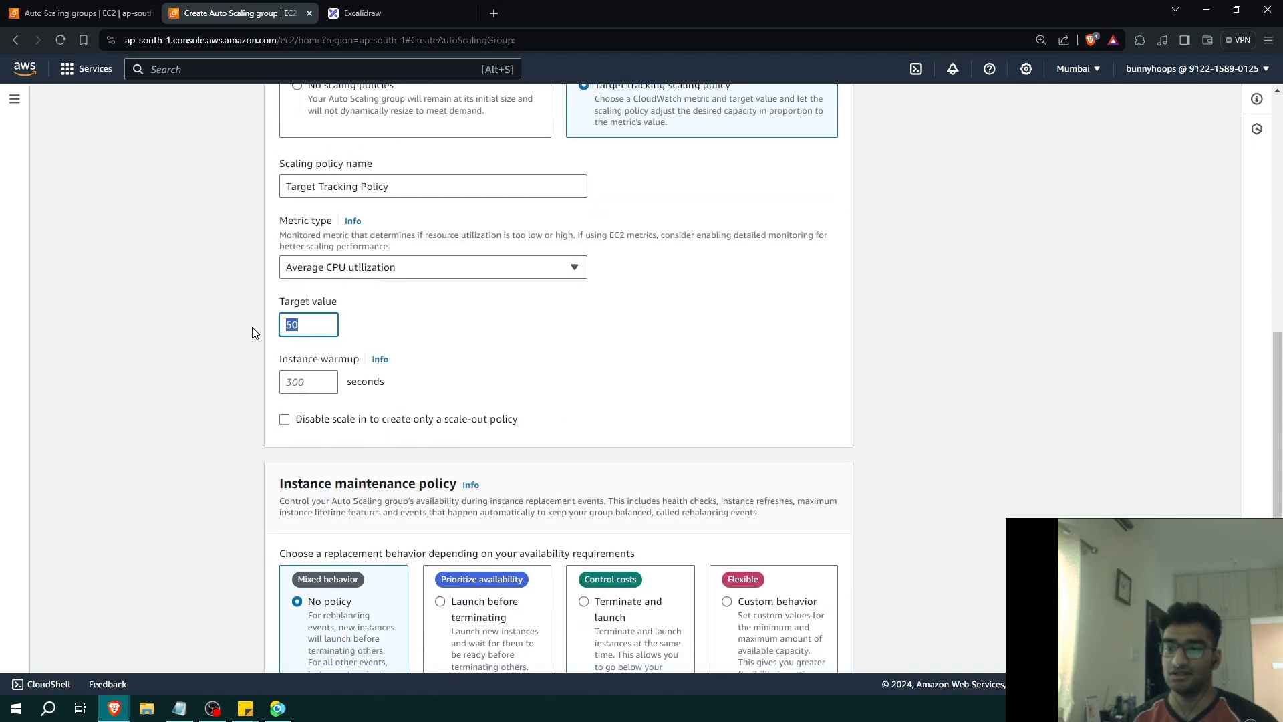
type("60")
left_click(1047, 320)
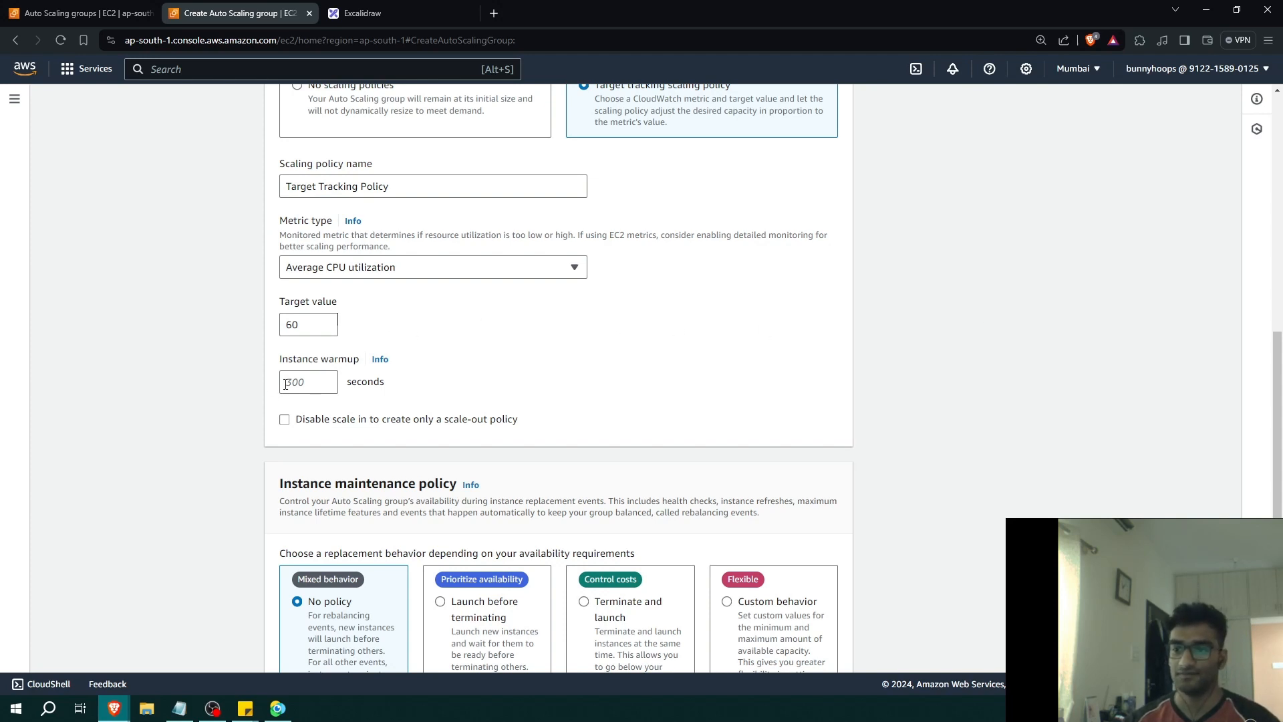
Leave the instance warmup at its default, keep No policy for instance maintenance, and continue to the notifications settings
left_click(307, 381)
scroll(244, 382, "down", 4)
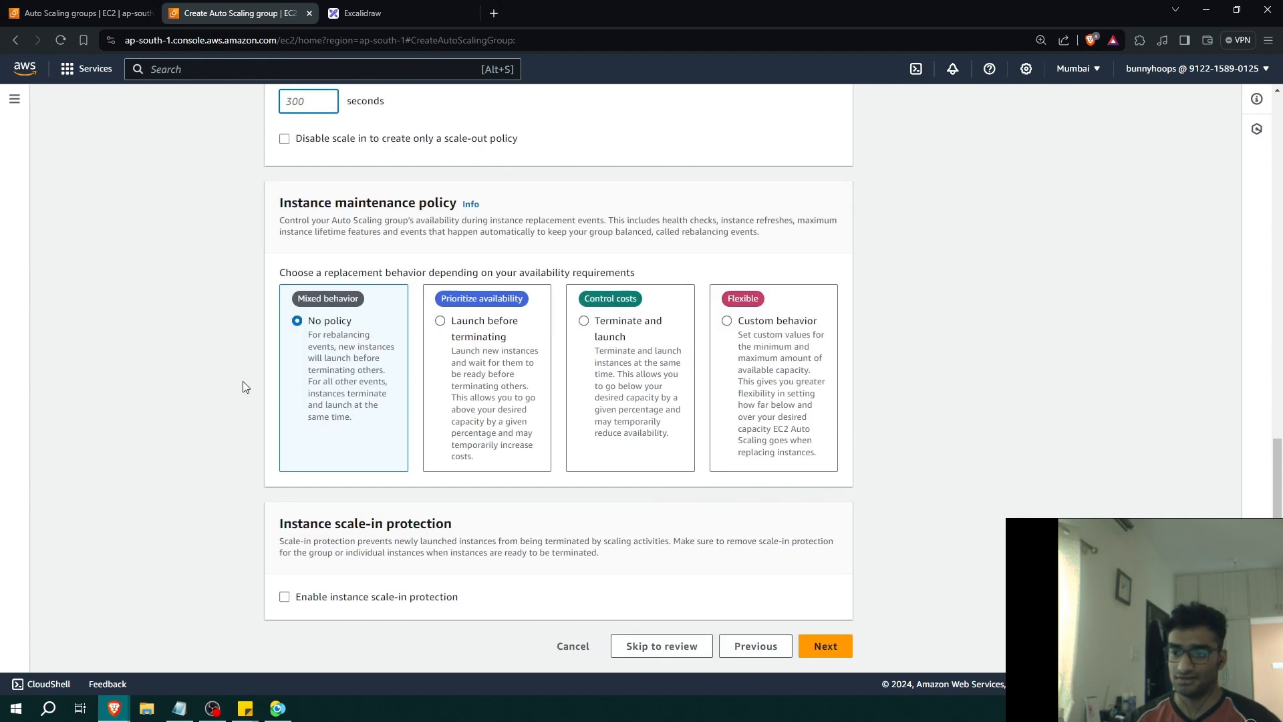
left_click(292, 387)
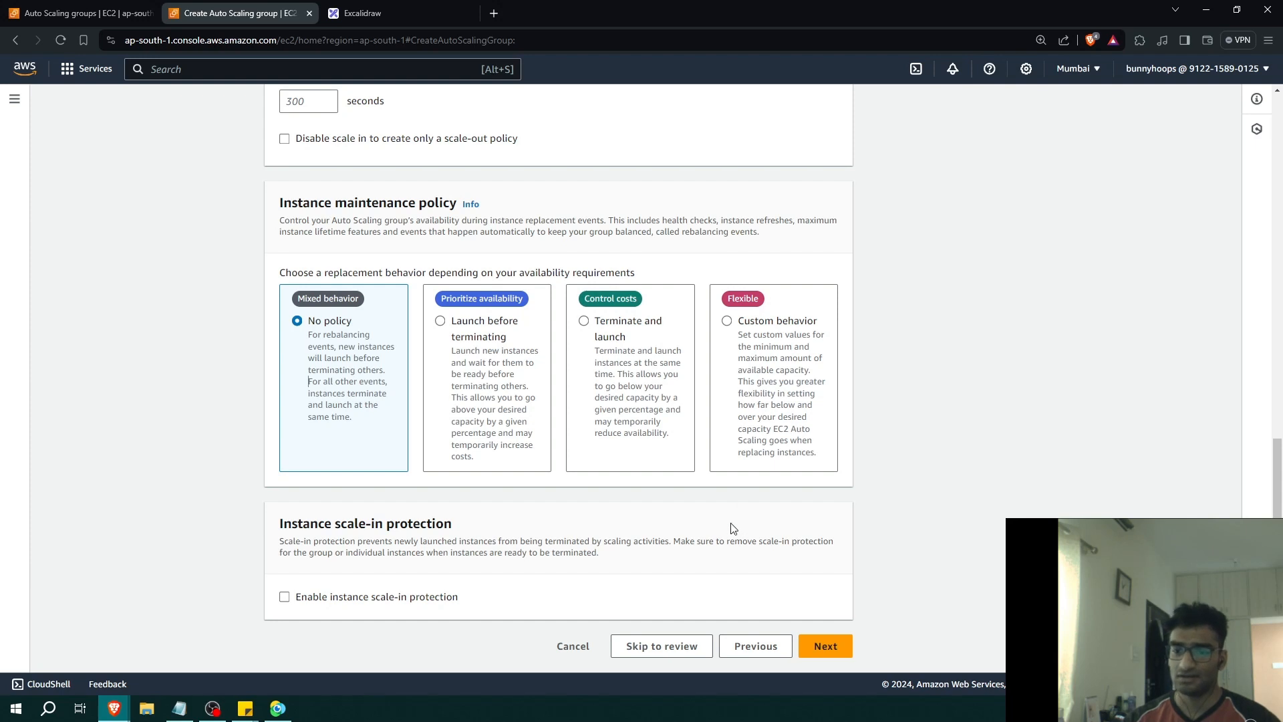
left_click(826, 646)
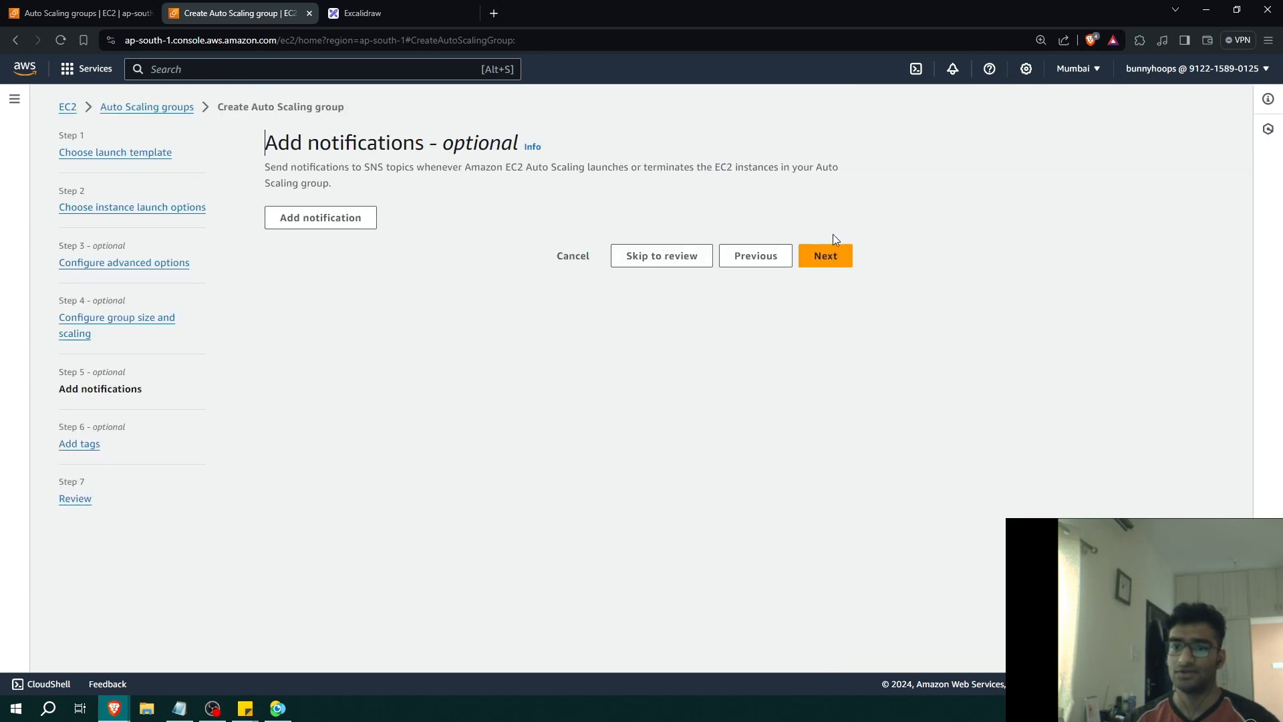
Skip the optional notifications and tags, and create the Auto Scaling group from the review page
left_click(827, 254)
left_click(812, 448)
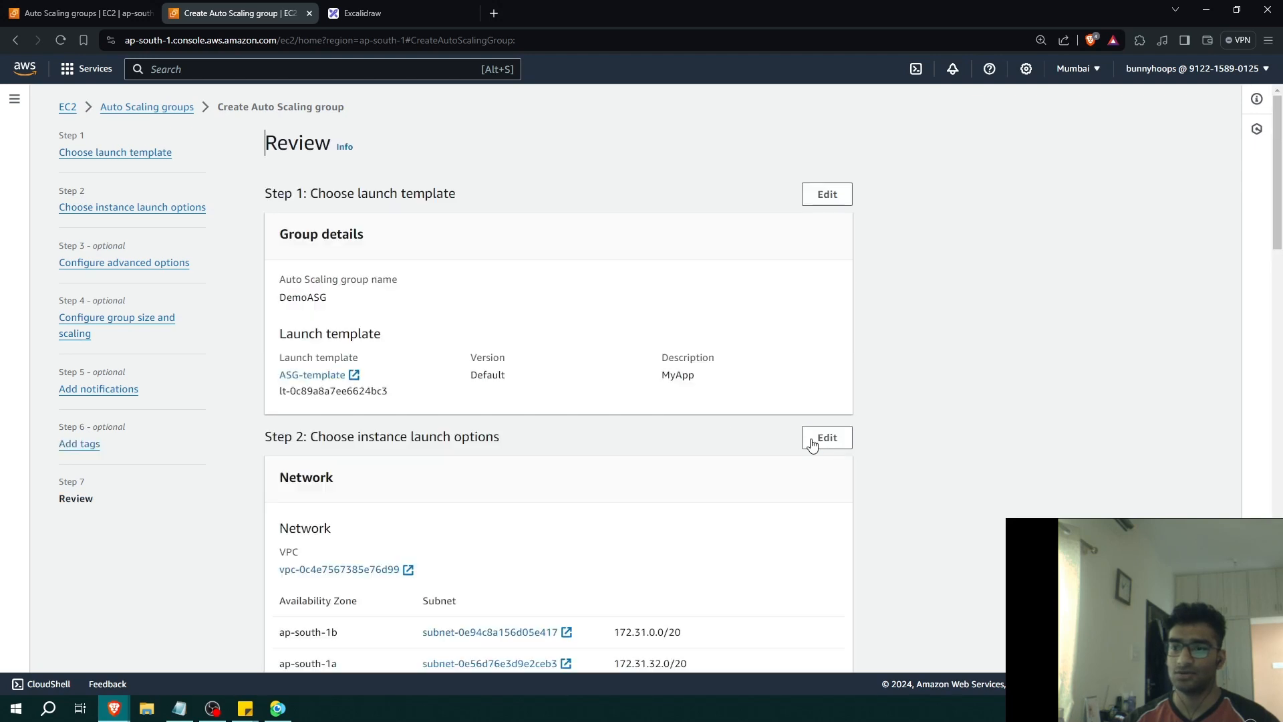
scroll(561, 351, "down", 15)
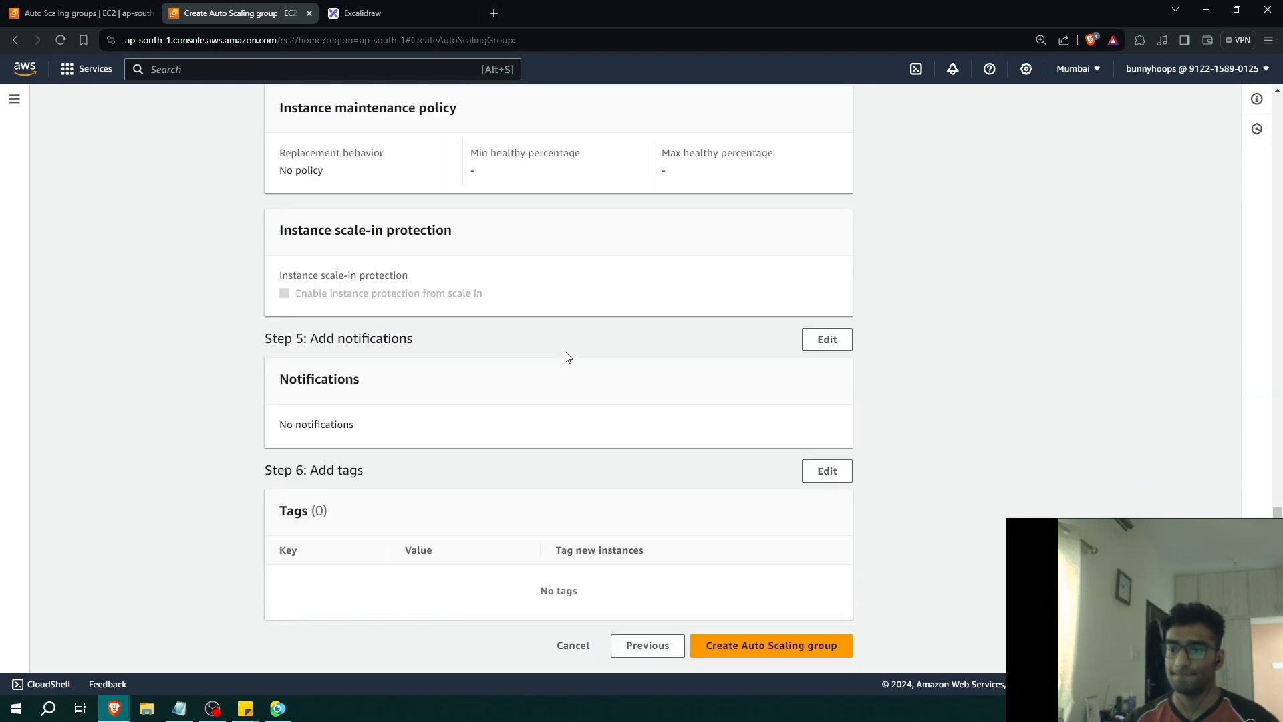
left_click(822, 647)
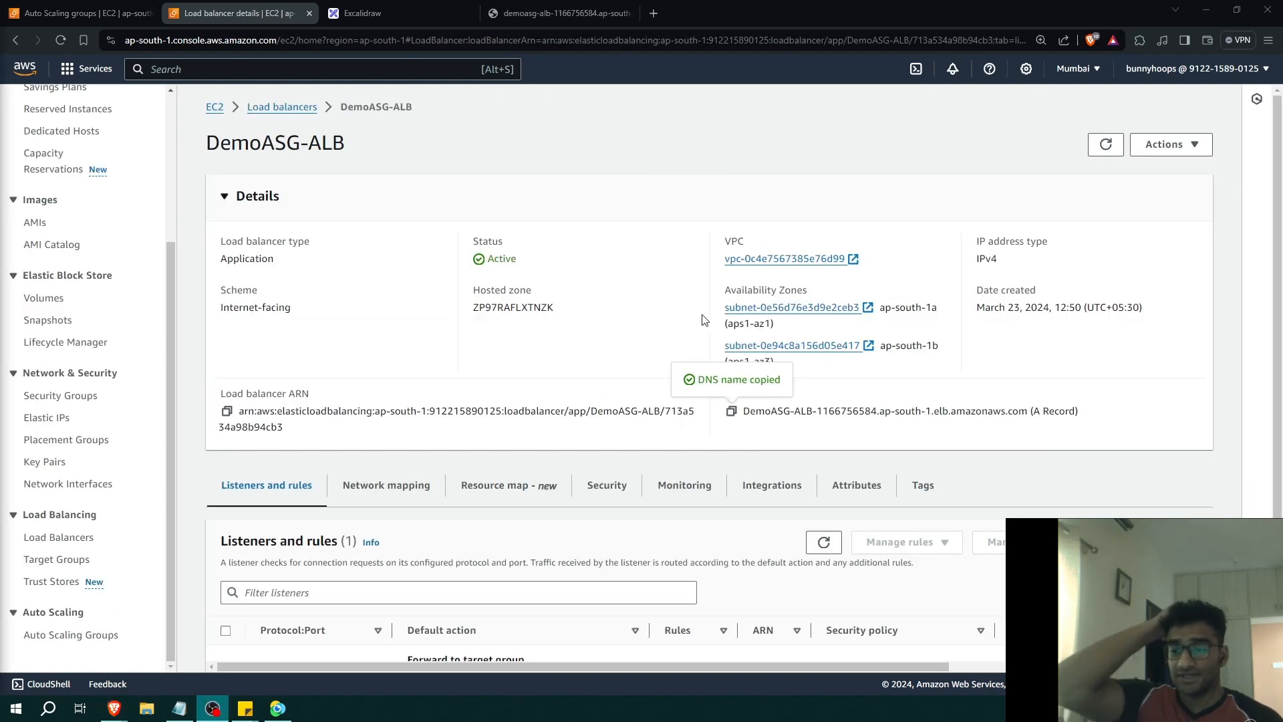
Open the DemoASG group and examine its activity history for the EC2 instance launches
left_click(69, 635)
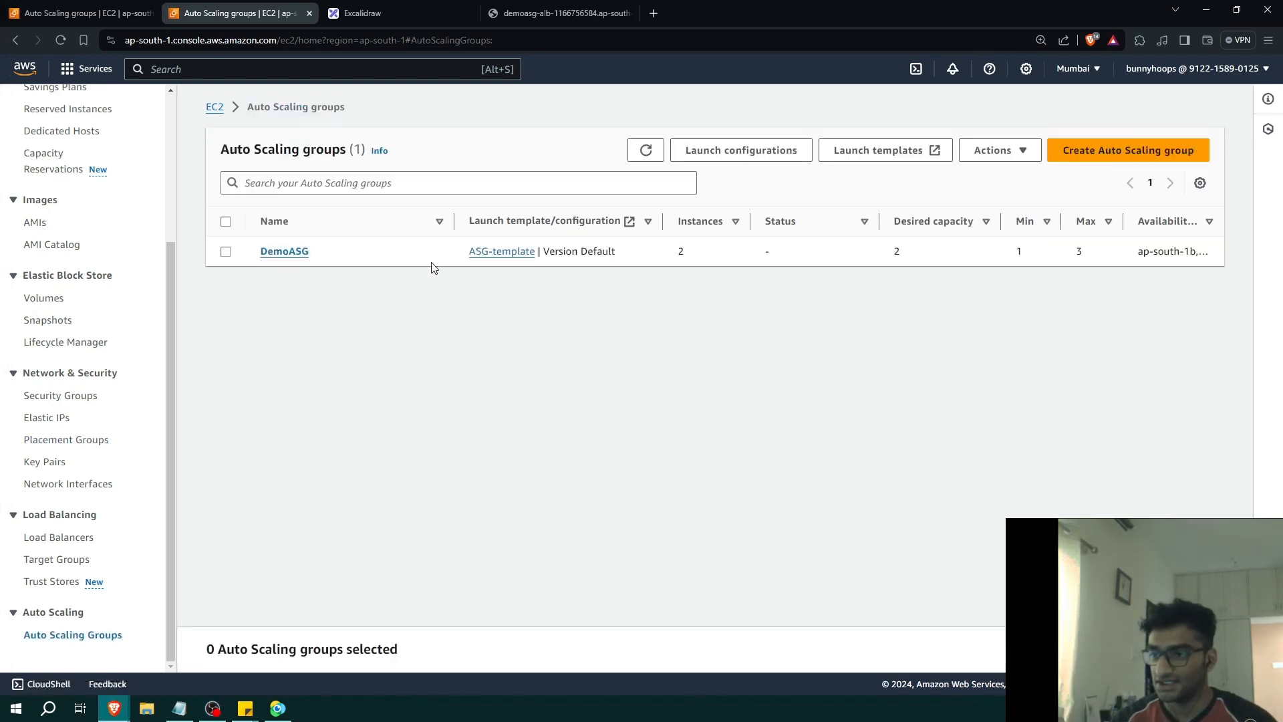
left_click(288, 254)
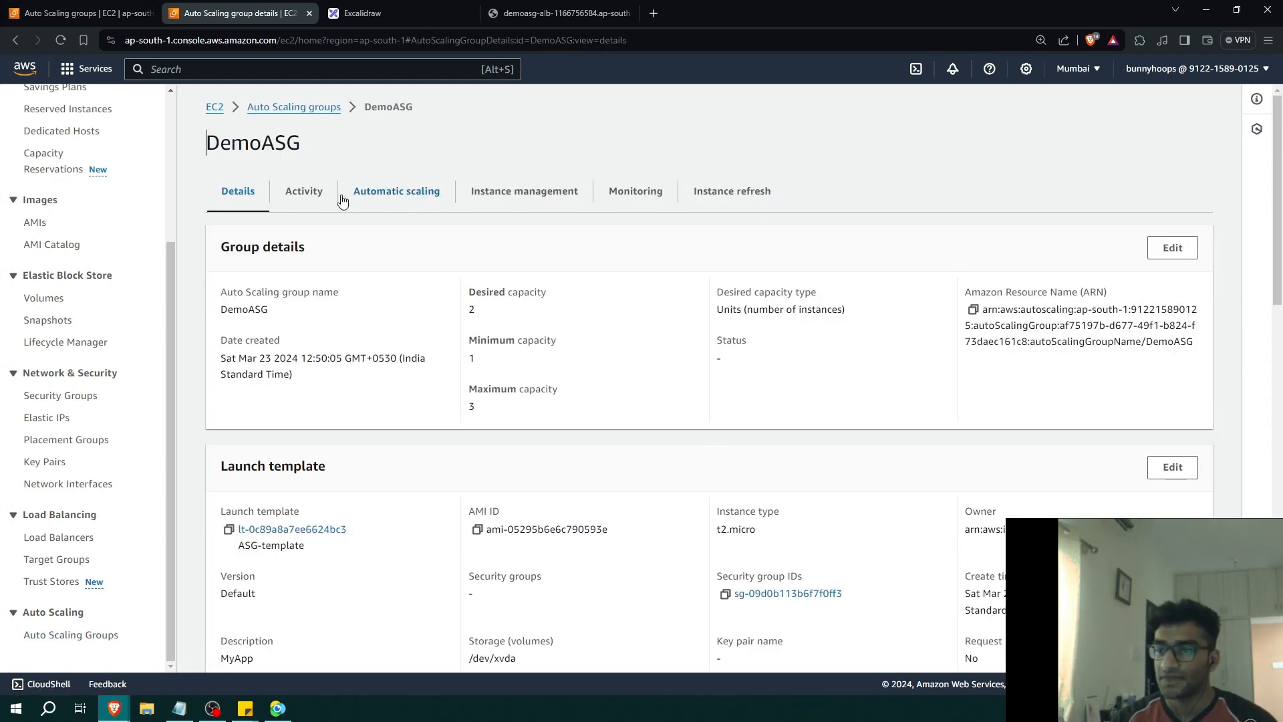
left_click(309, 200)
scroll(401, 237, "down", 3)
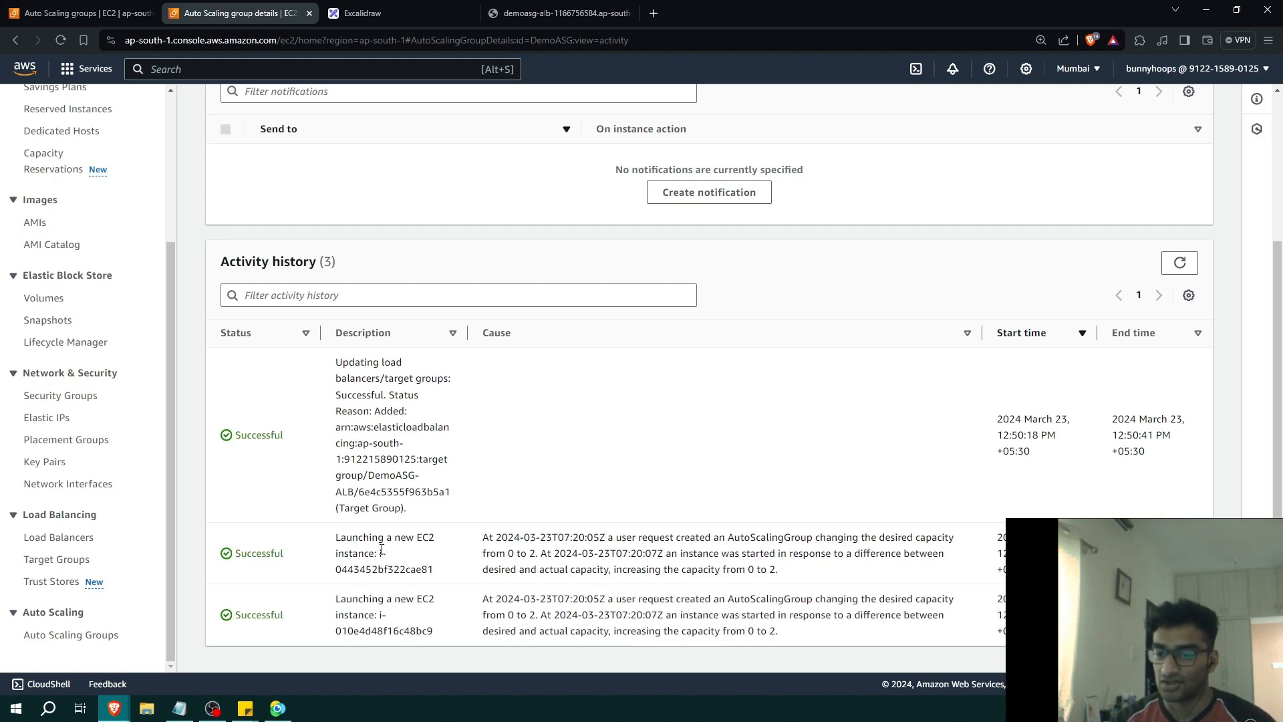
left_click_drag(364, 538, 462, 588)
left_click_drag(437, 649, 355, 600)
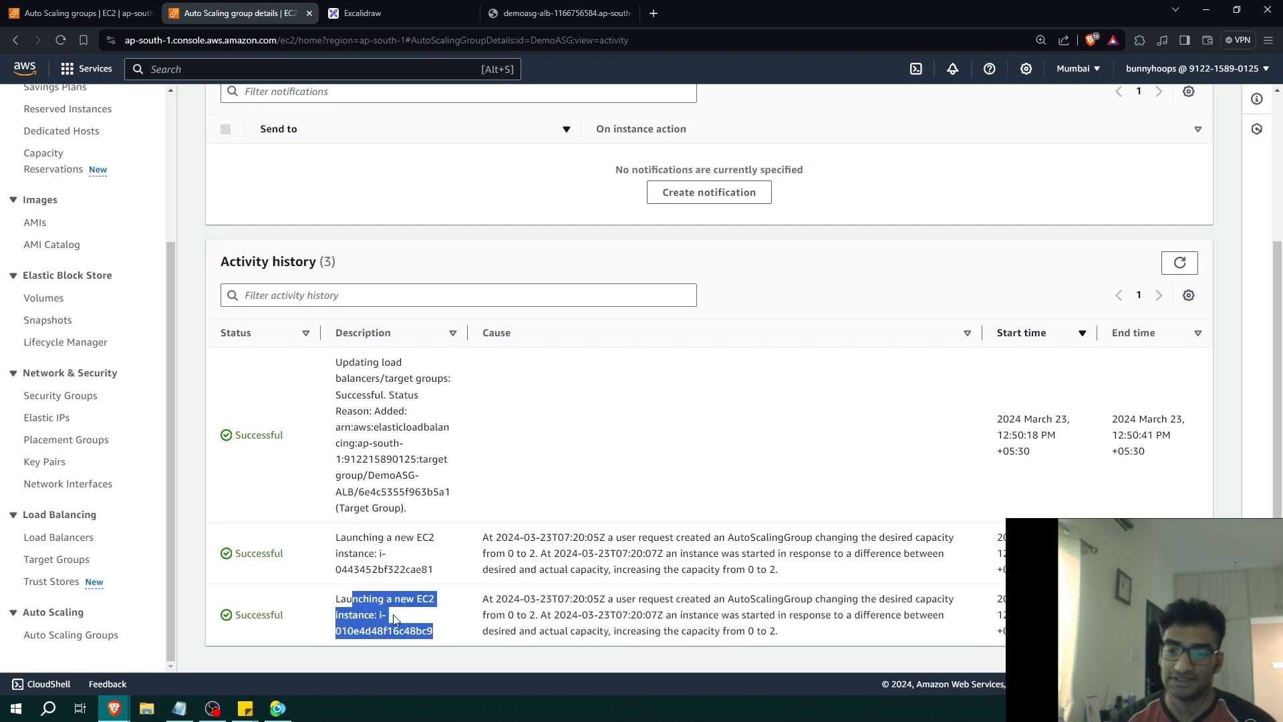
scroll(481, 608, "up", 2)
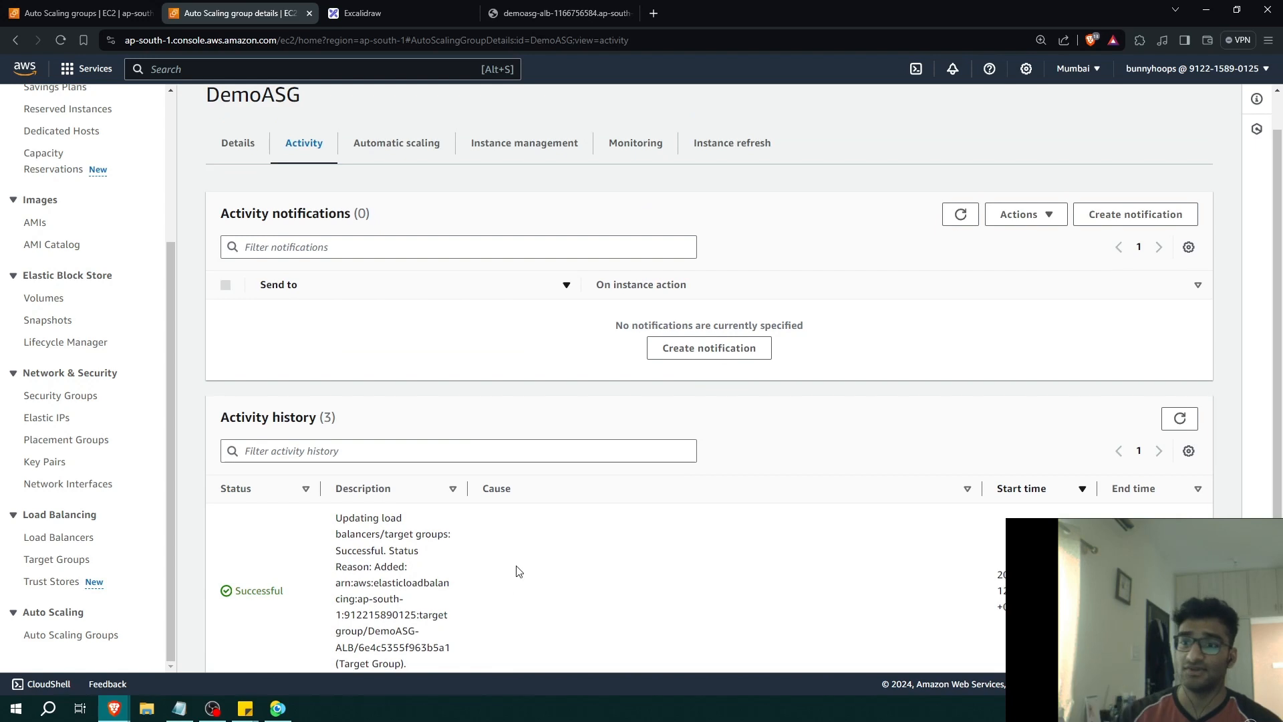
Review DemoASG's capacity settings in the group details and compare them with the architecture diagram in Excalidraw
left_click(258, 146)
left_click_drag(487, 275, 452, 259)
left_click(521, 270)
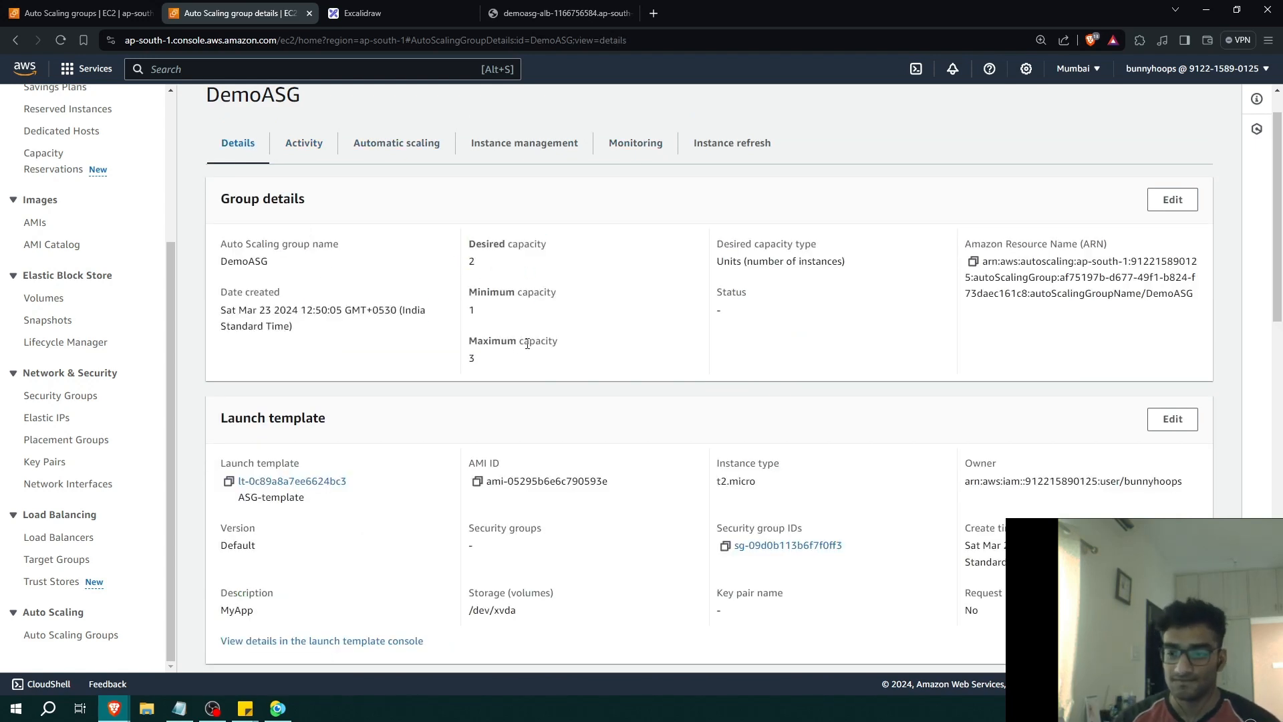
double_click(471, 263)
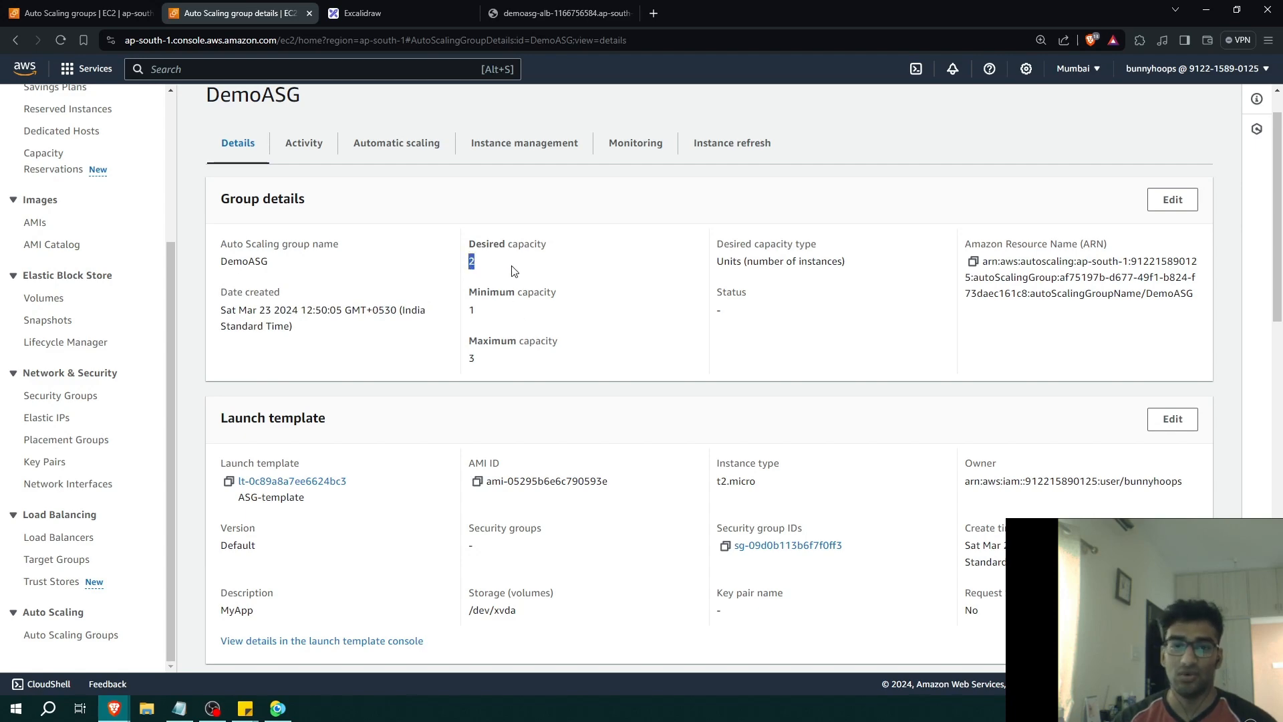
scroll(520, 294, "down", 10)
scroll(610, 490, "up", 10)
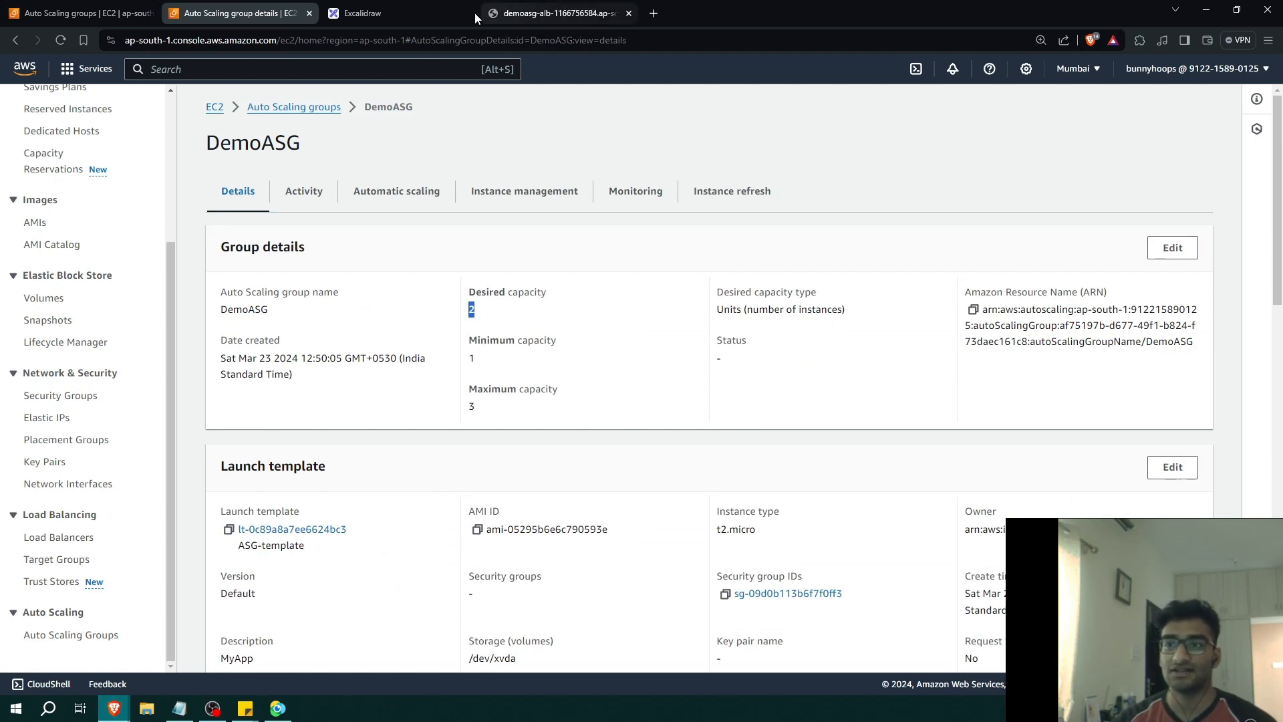
left_click(387, 14)
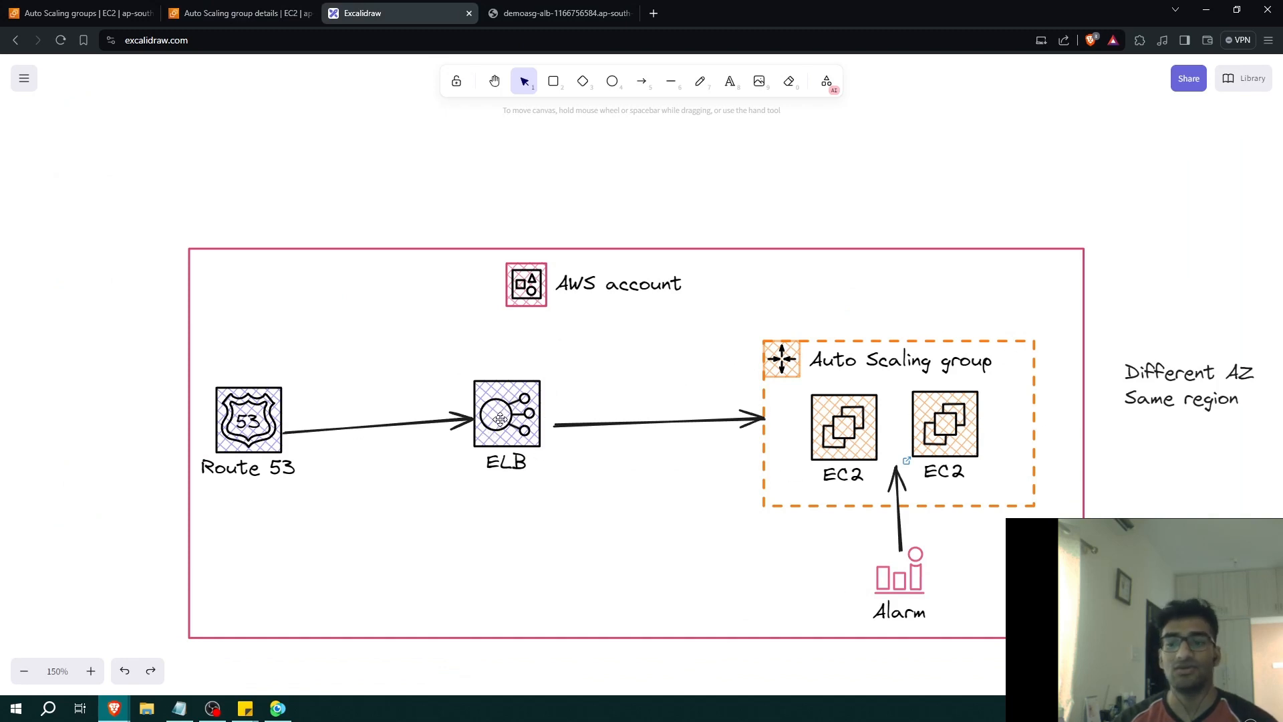
Switch back to the AWS console, open the DemoASG-ALB load balancer and copy its DNS name
left_click(258, 14)
left_click(63, 538)
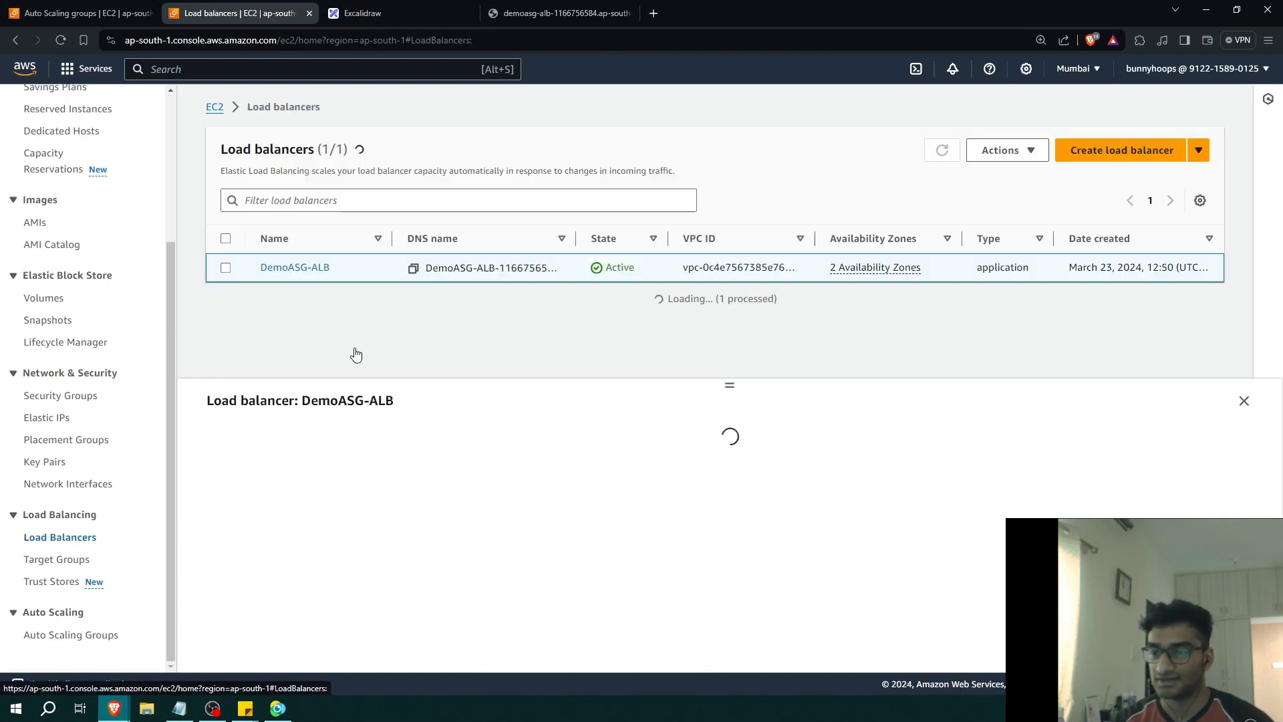
left_click(292, 268)
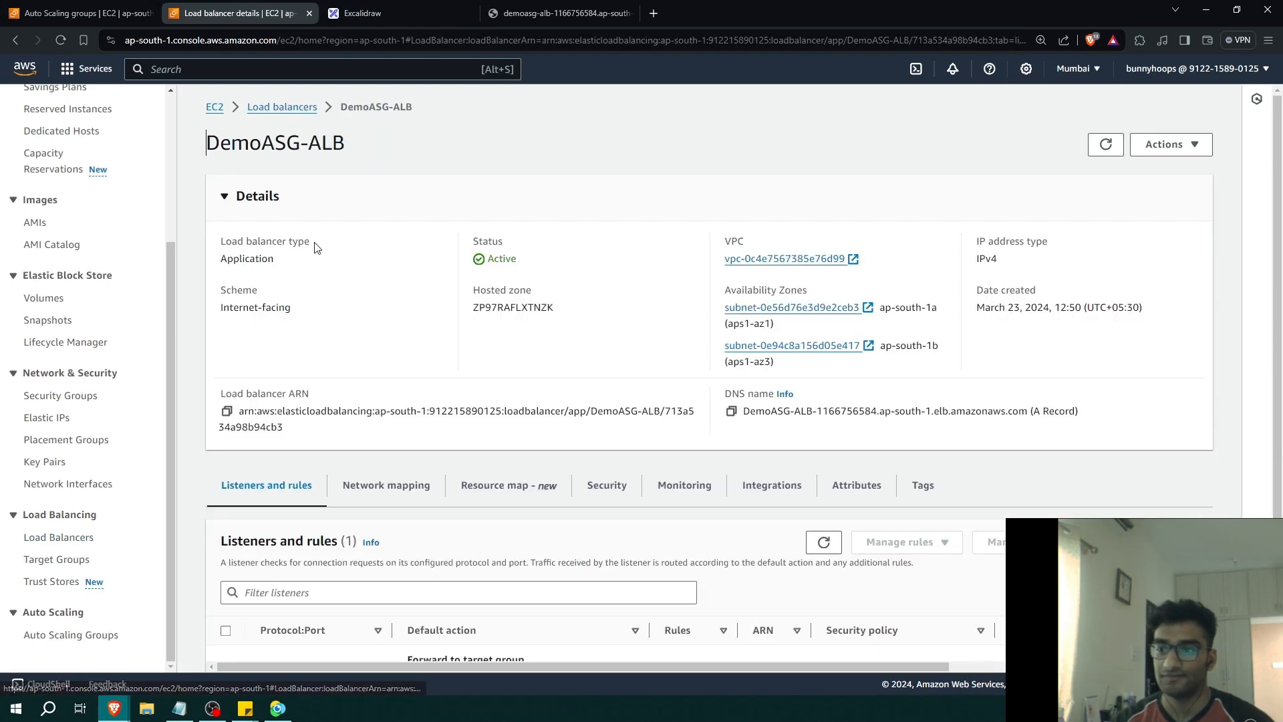
left_click(731, 411)
left_click(905, 396)
left_click(731, 411)
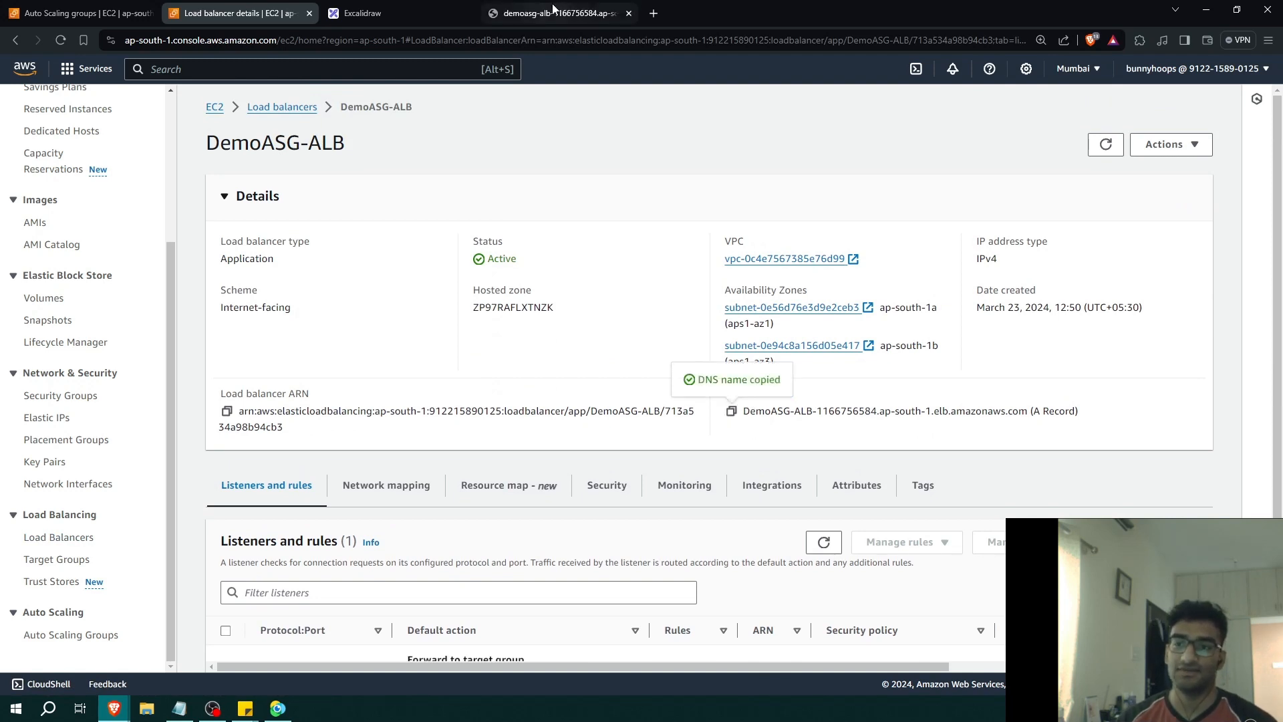
Load the load balancer's DNS name in the other browser tab and check which instance's hostname answers
left_click(525, 16)
left_click(261, 41)
key("ctrl+v")
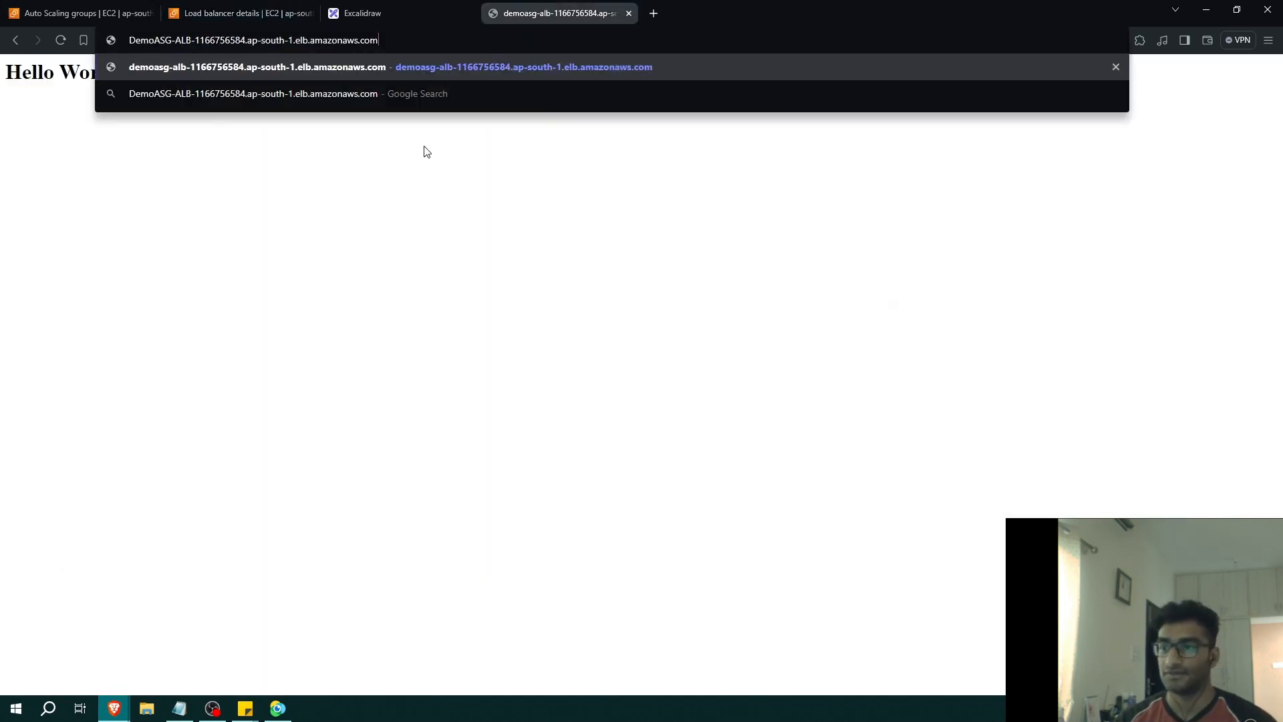
key("Return")
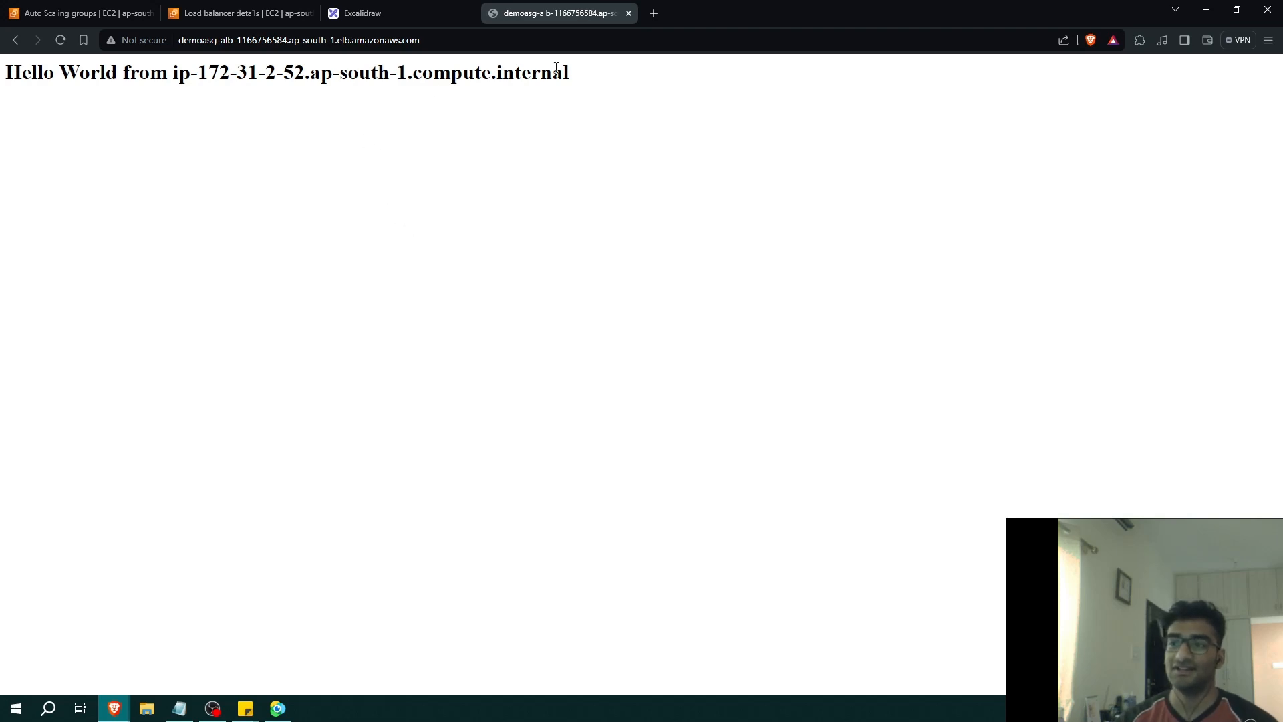
left_click_drag(569, 72, 72, 91)
left_click(305, 116)
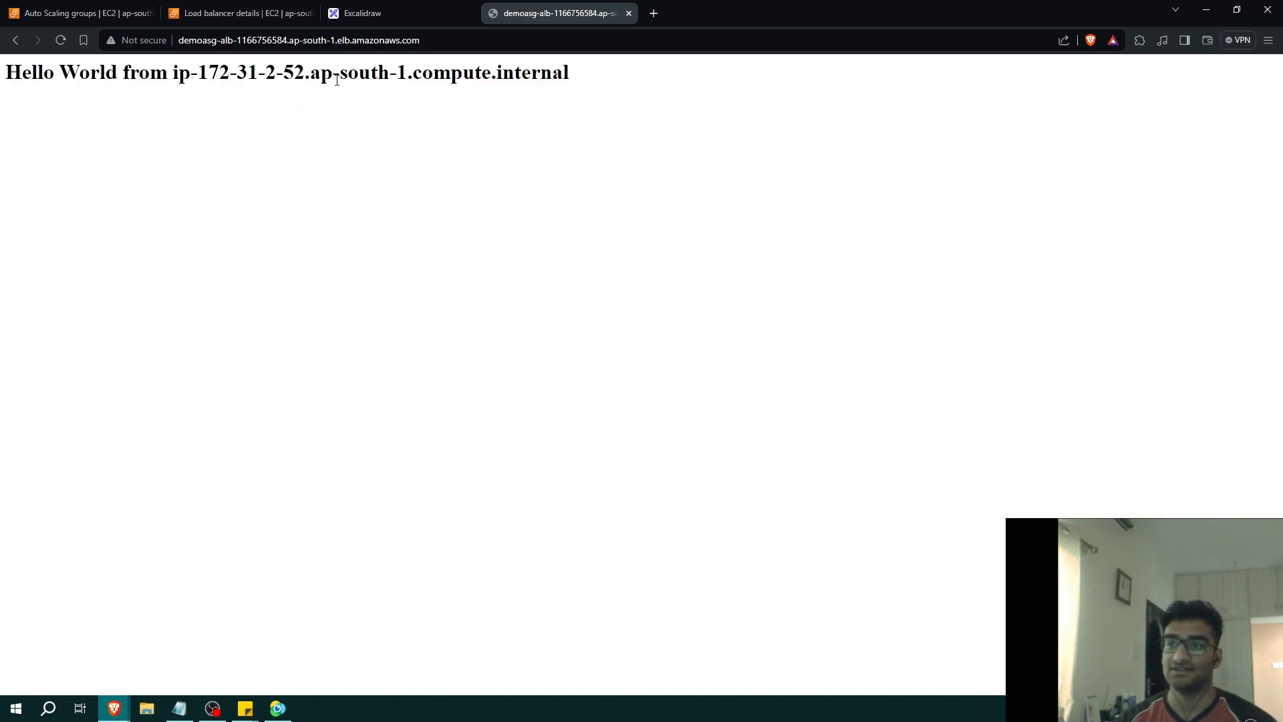
left_click_drag(310, 70, 191, 72)
left_click(82, 59)
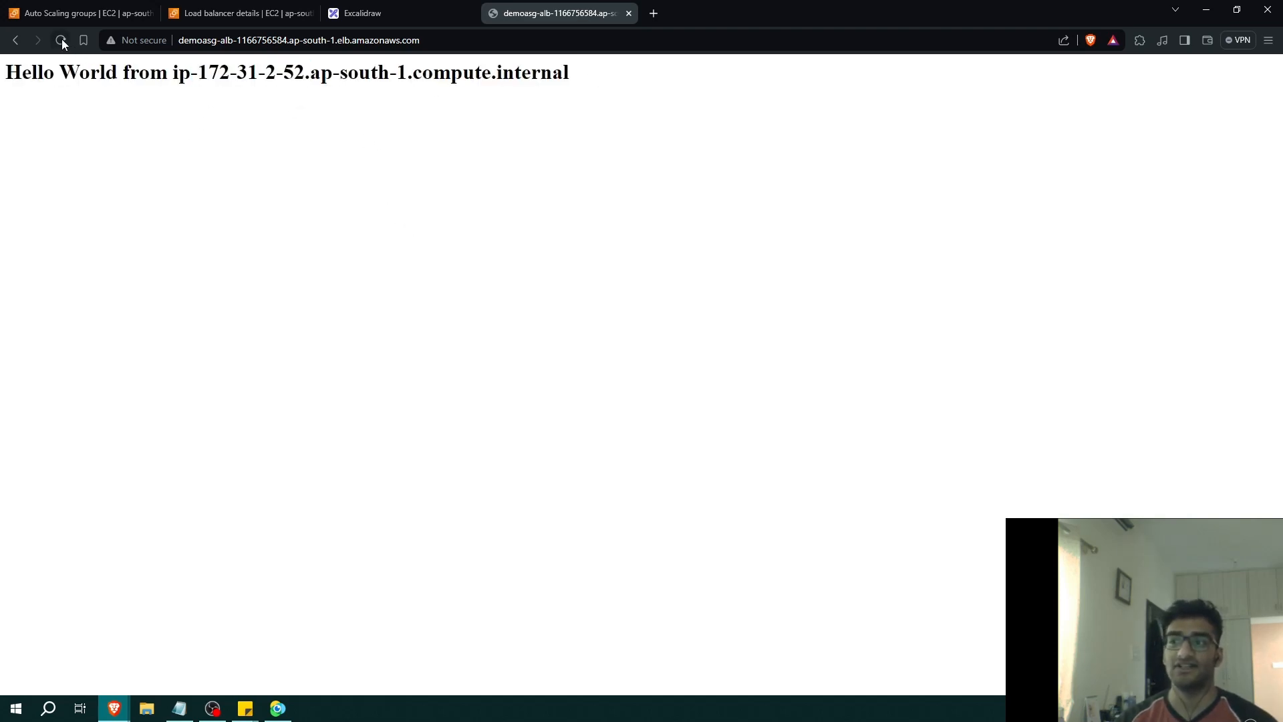
Reload the load balancer's page repeatedly to check whether the responding instance's hostname alternates
left_click(61, 40)
left_click(61, 40)
left_click(61, 40)
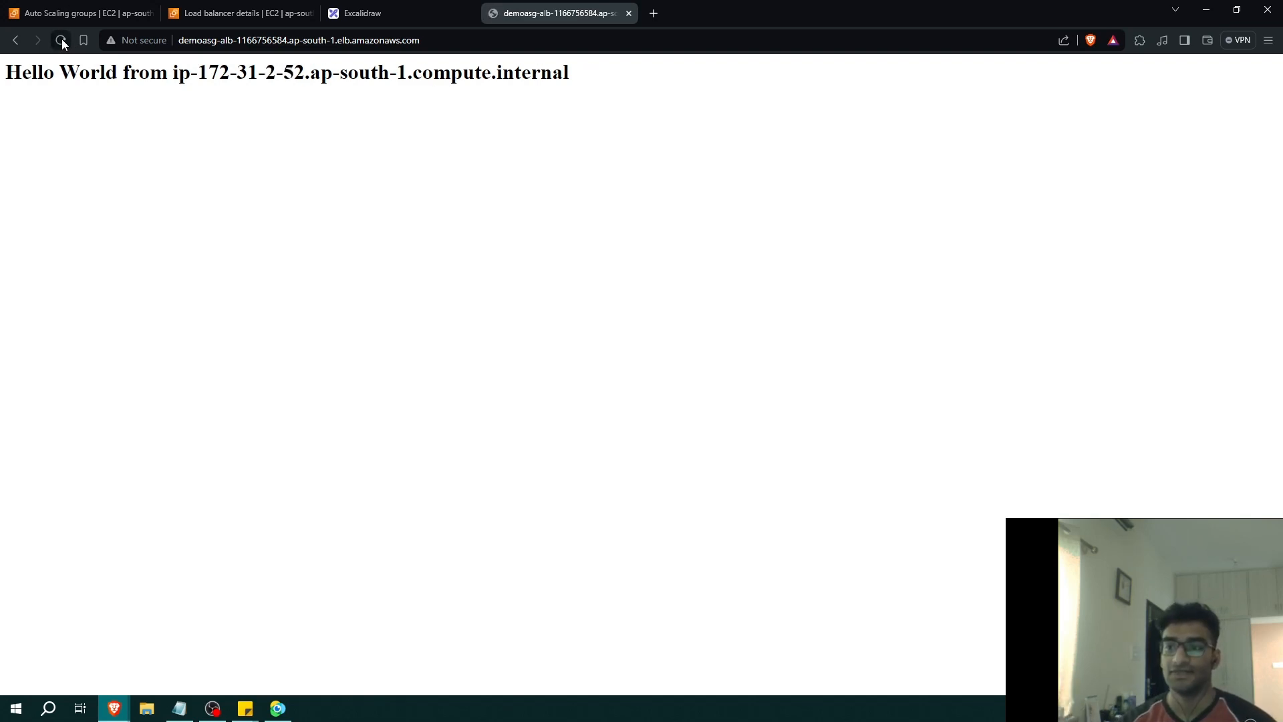
left_click(60, 41)
left_click(61, 41)
left_click(61, 40)
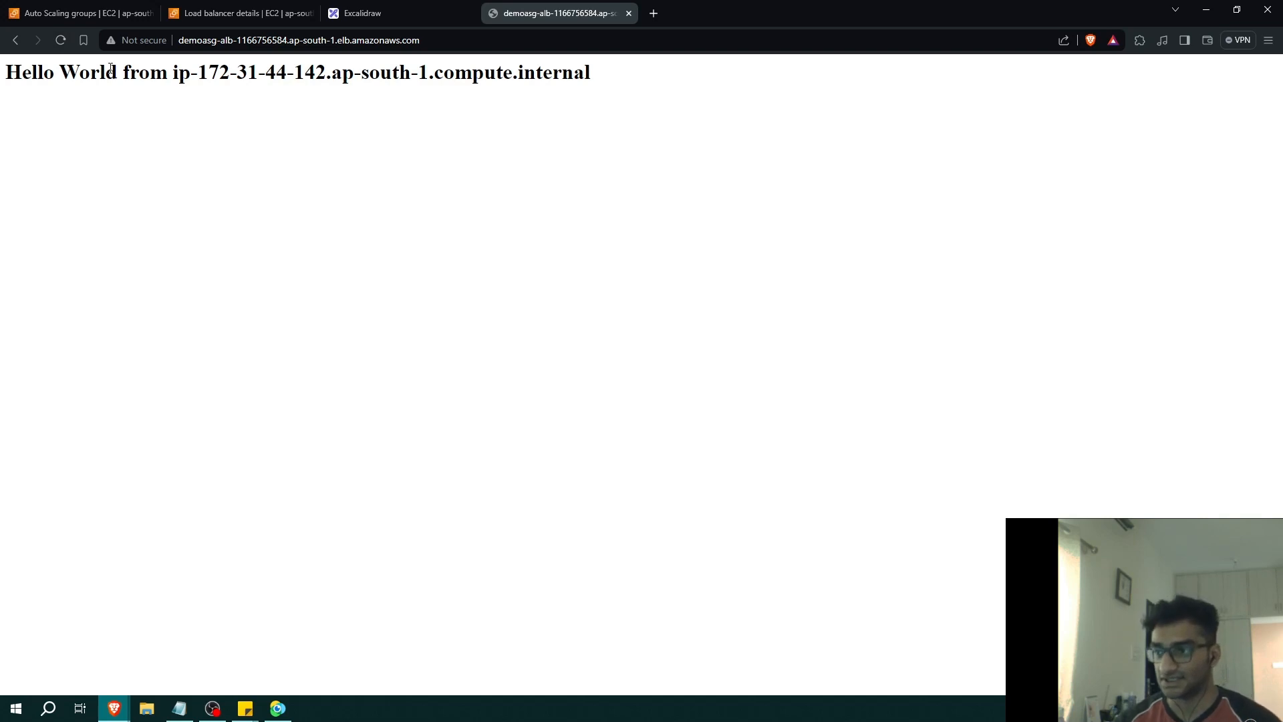
left_click(61, 41)
left_click(61, 41)
left_click(61, 41)
left_click(60, 41)
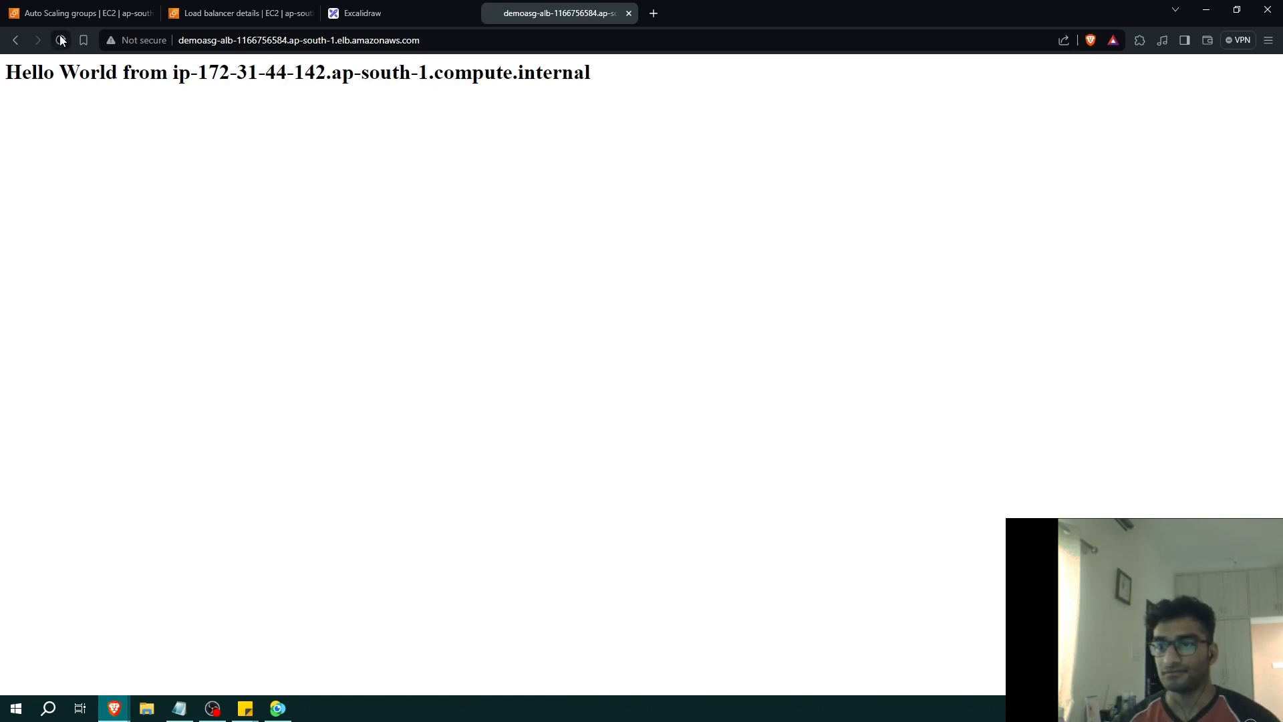
left_click(60, 41)
left_click(61, 41)
Examine DemoASG-ALB's listener details and compare the Excalidraw architecture diagram with the page served at the load balancer's address
left_click(268, 13)
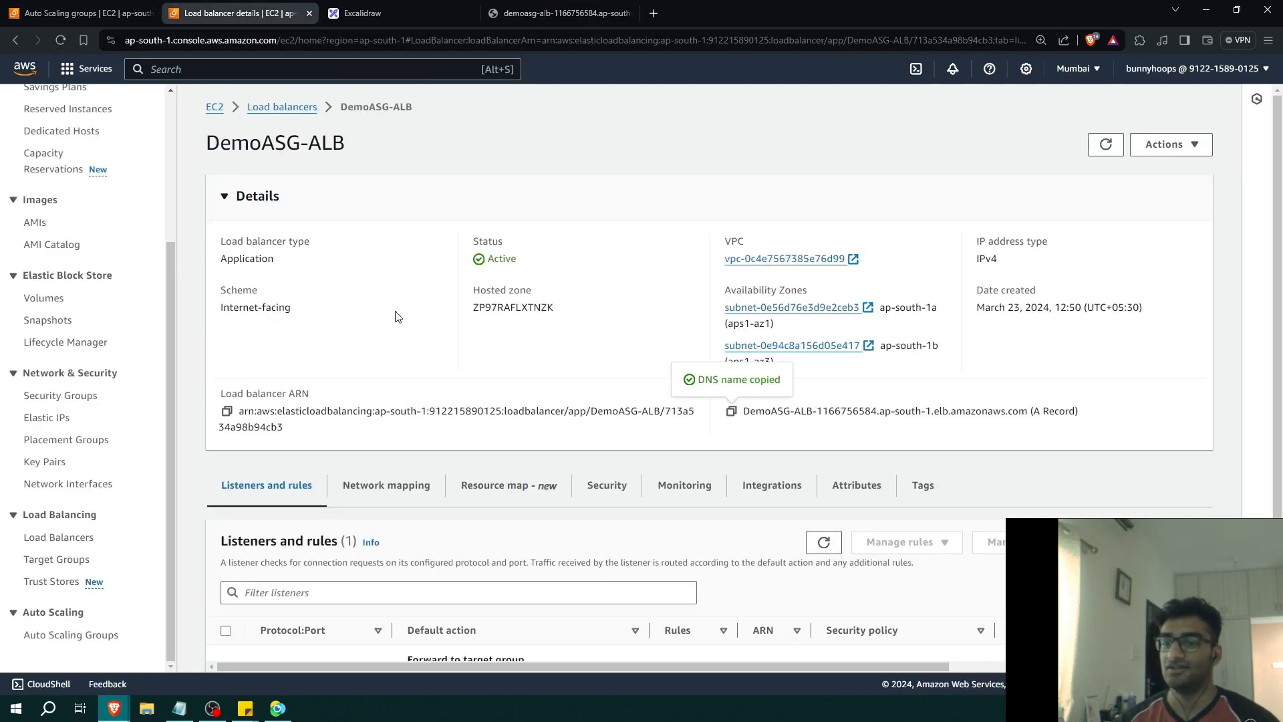
scroll(401, 321, "down", 1)
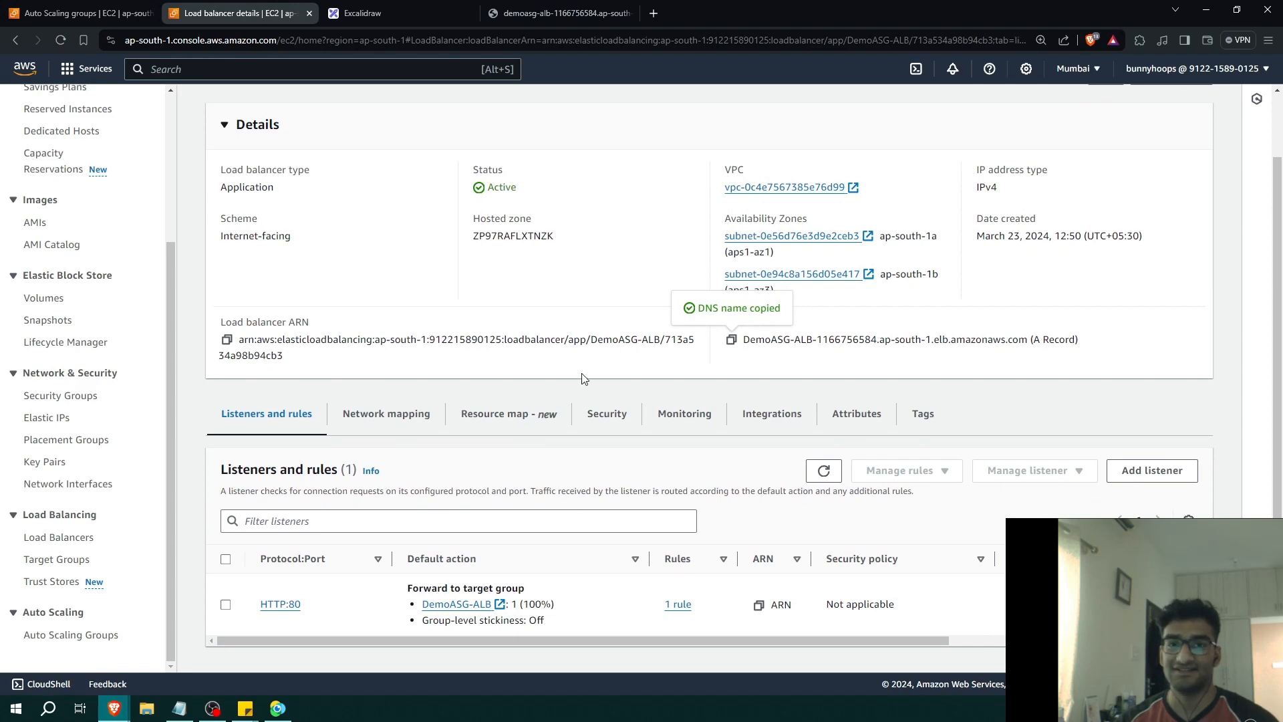
left_click(375, 12)
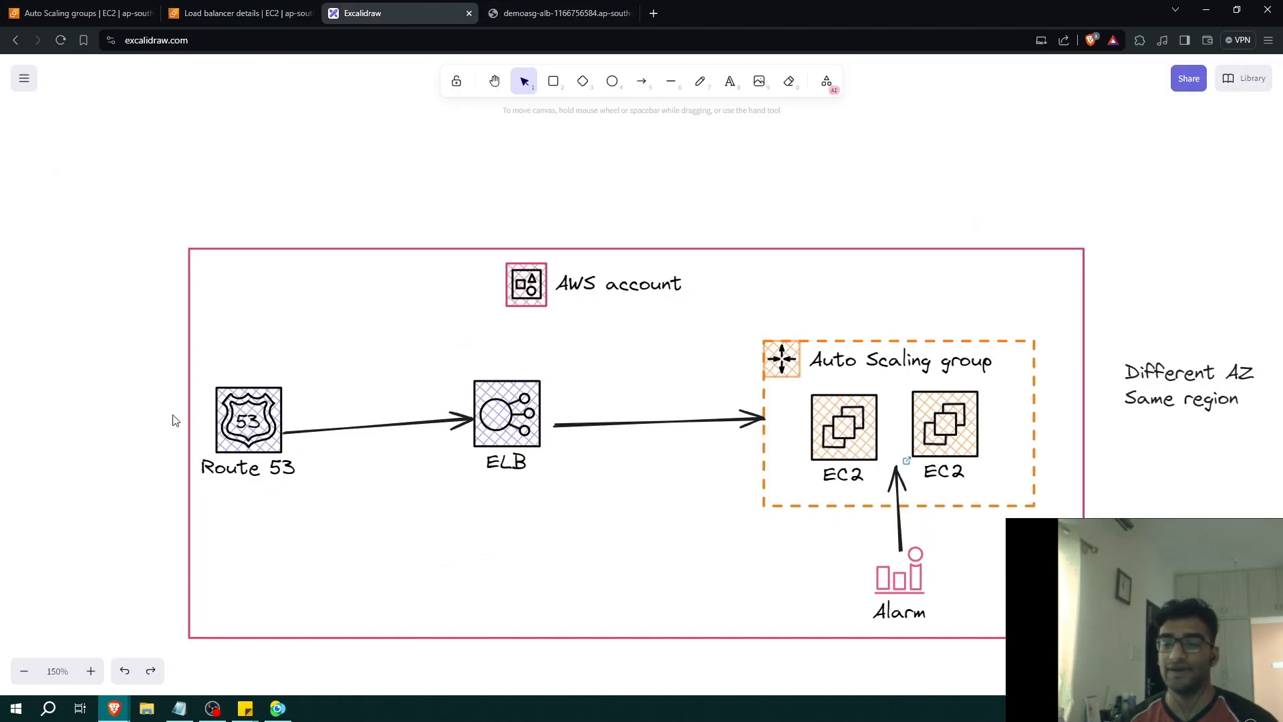
left_click(562, 13)
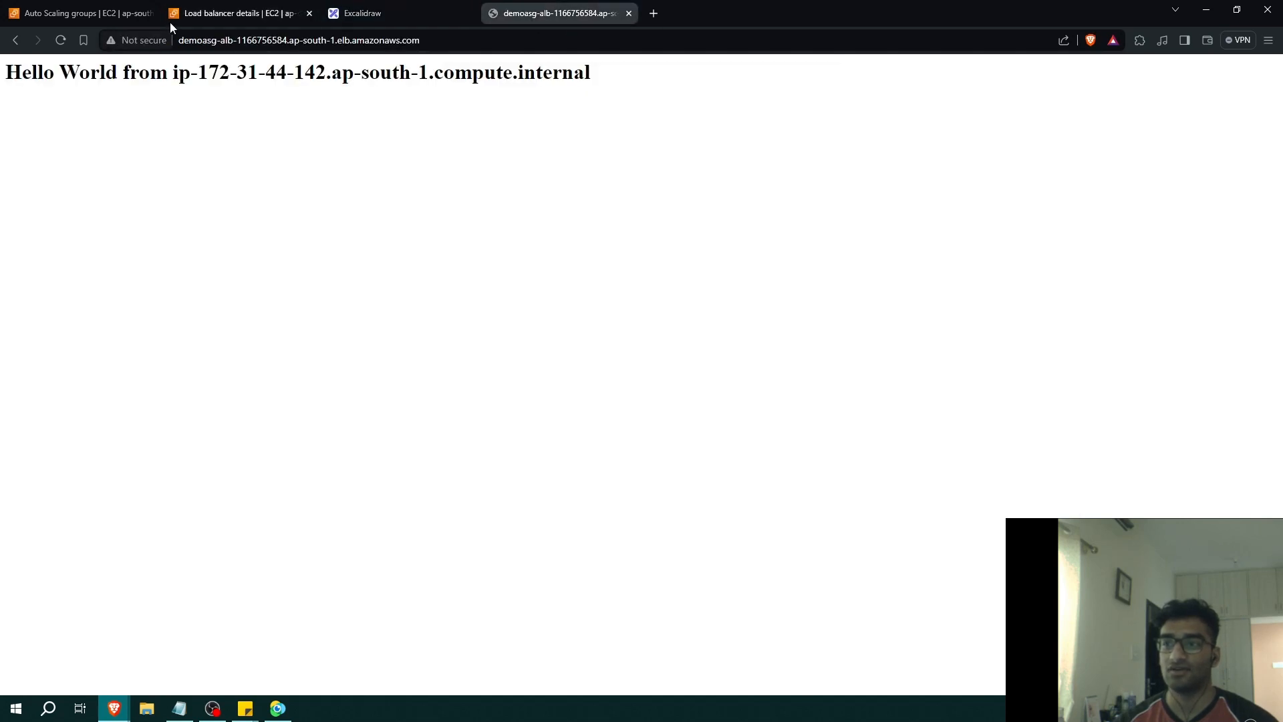
left_click(186, 39)
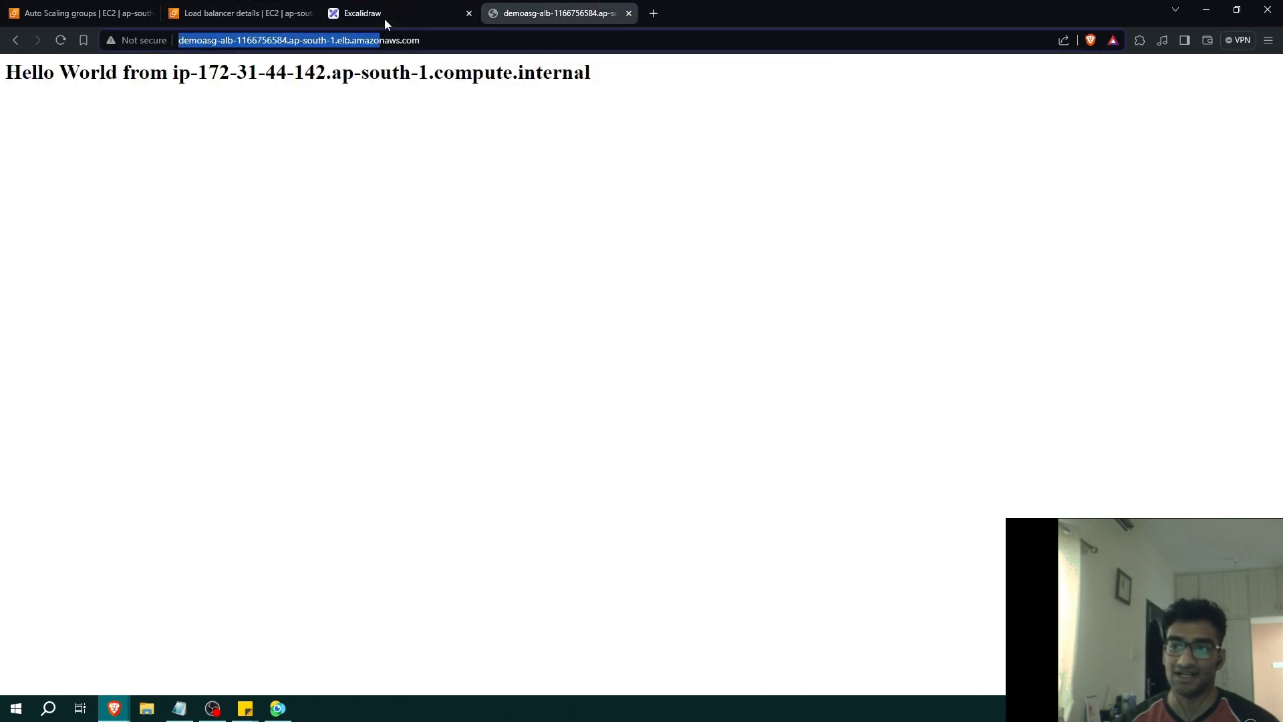
left_click(384, 16)
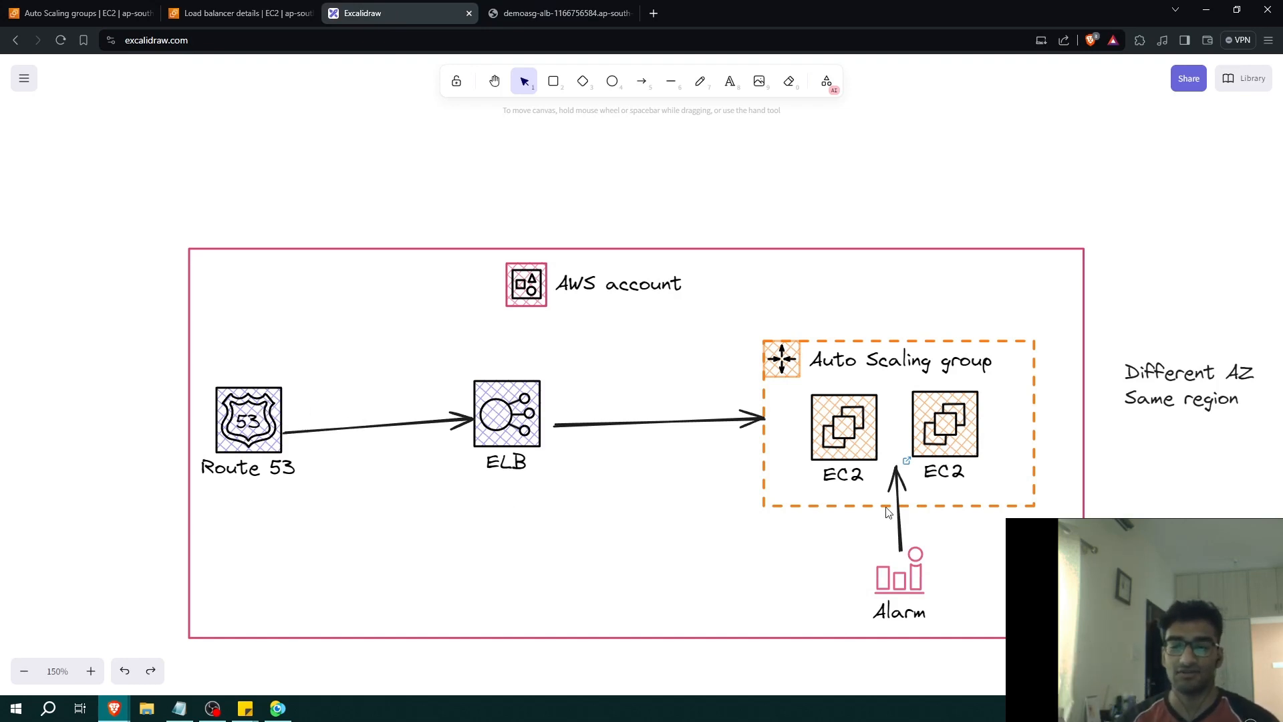
left_click(544, 13)
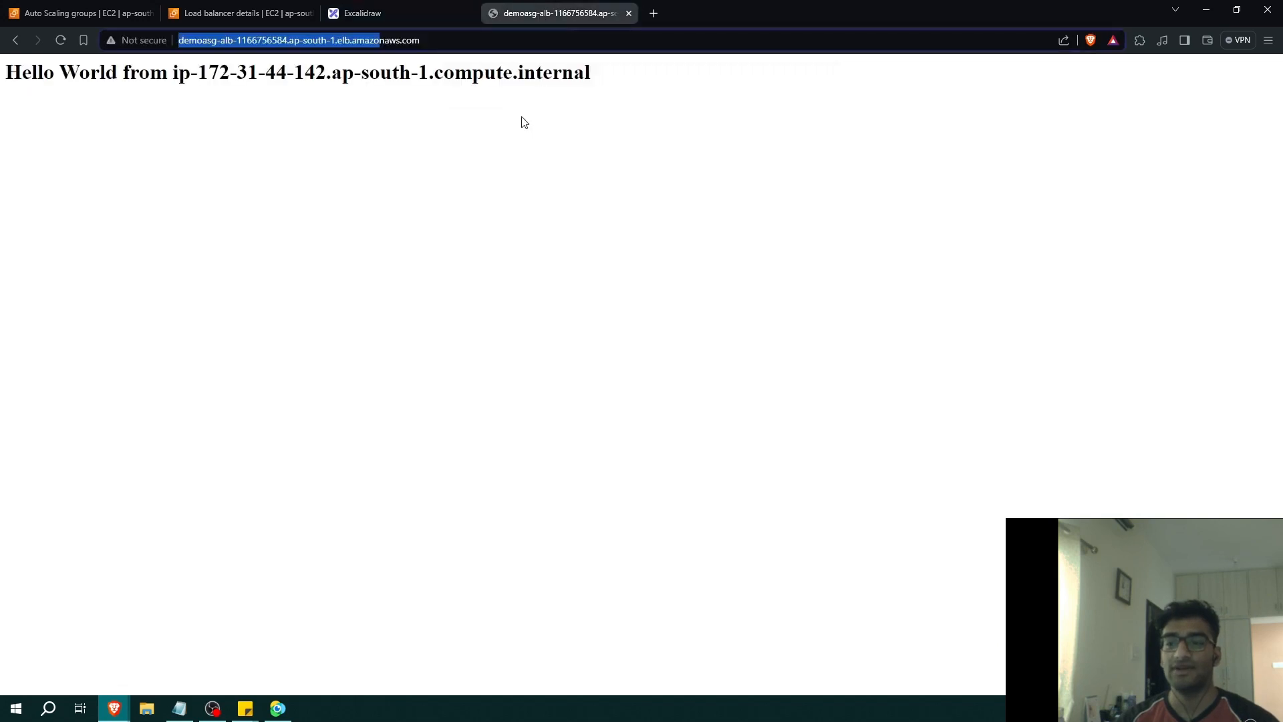
Look over the Excalidraw architecture diagram, then return to the AWS console and refresh the EC2 instances list
left_click(386, 15)
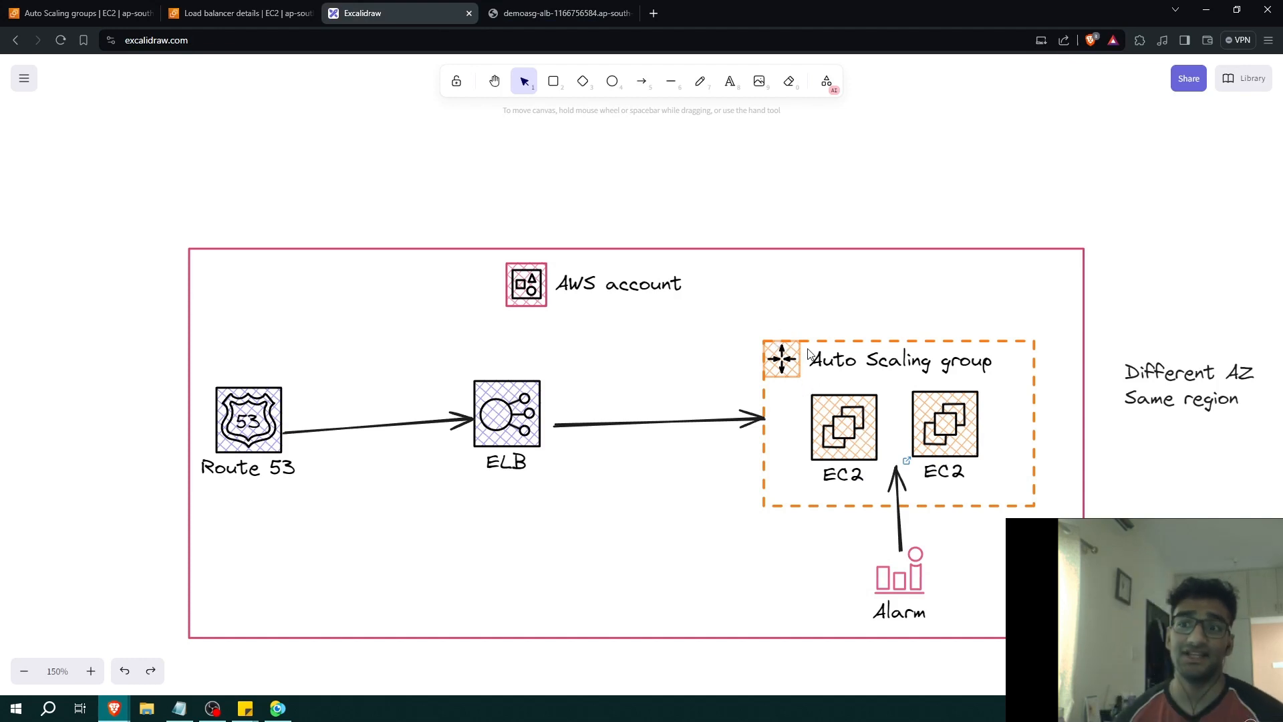
left_click(239, 13)
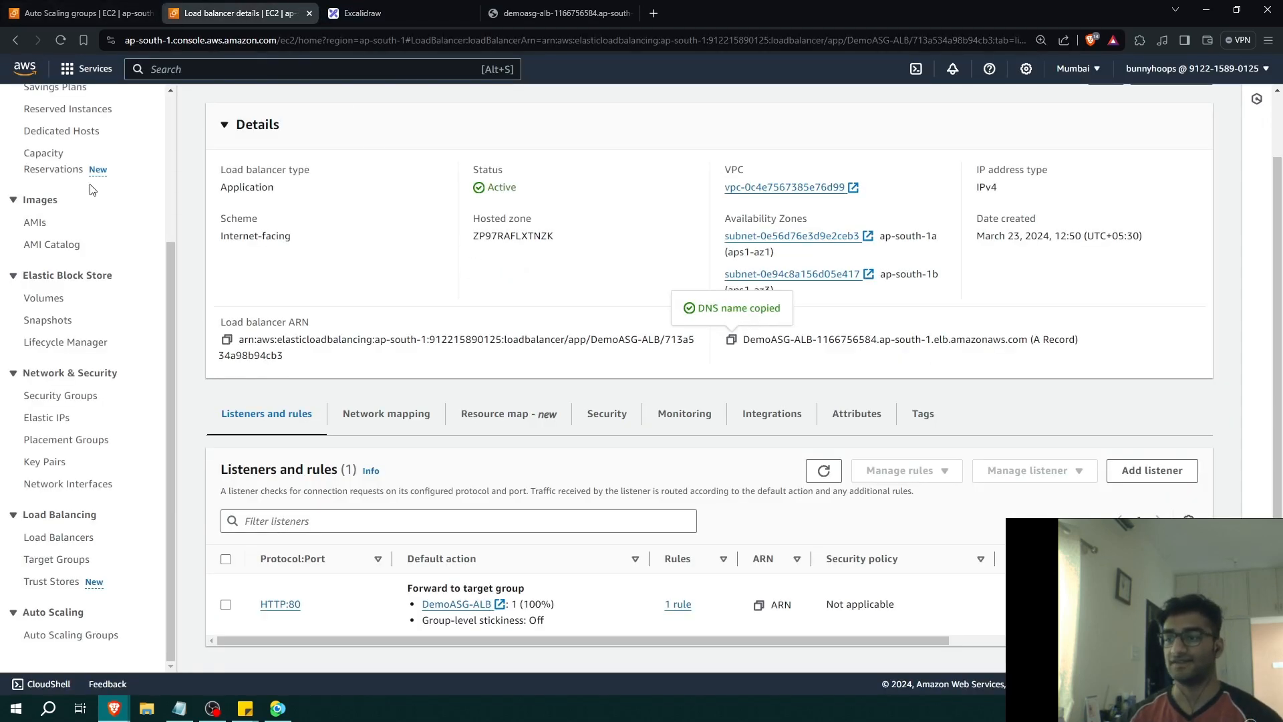
scroll(45, 219, "up", 3)
left_click(57, 205)
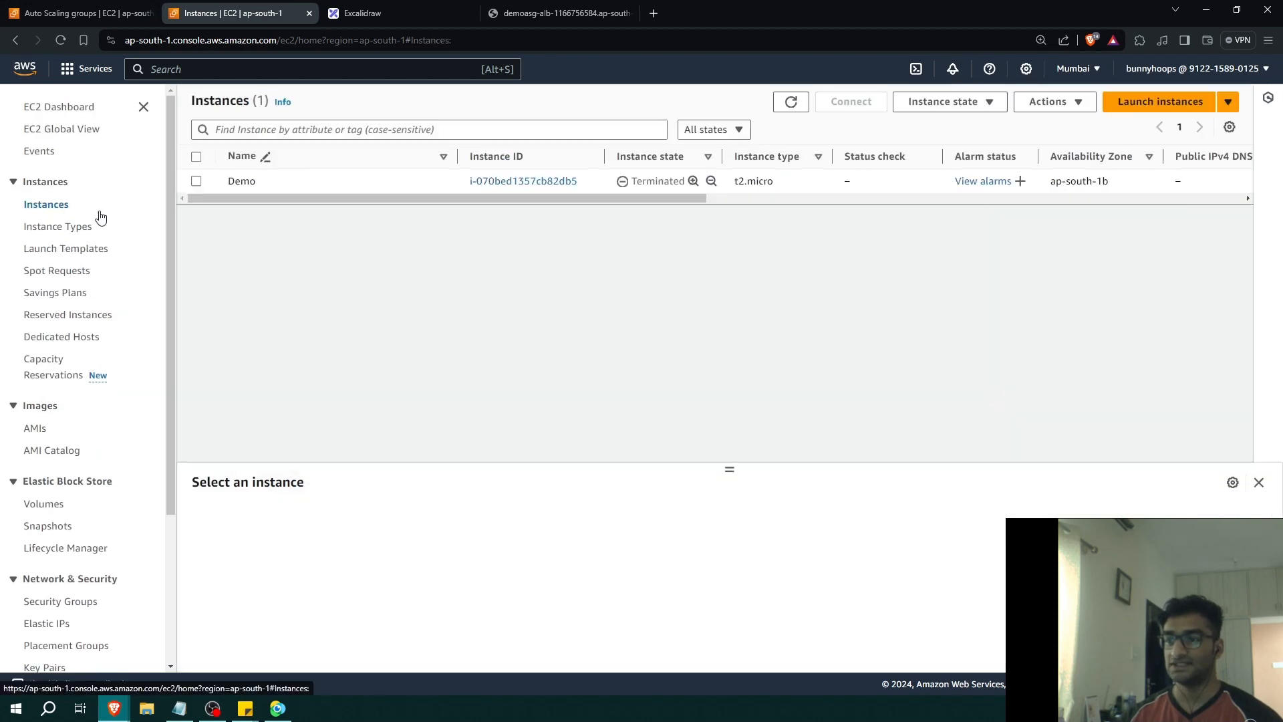
left_click(791, 102)
Open the DemoASG Auto Scaling group and review its group details and launch template information
scroll(100, 521, "down", 3)
left_click(64, 640)
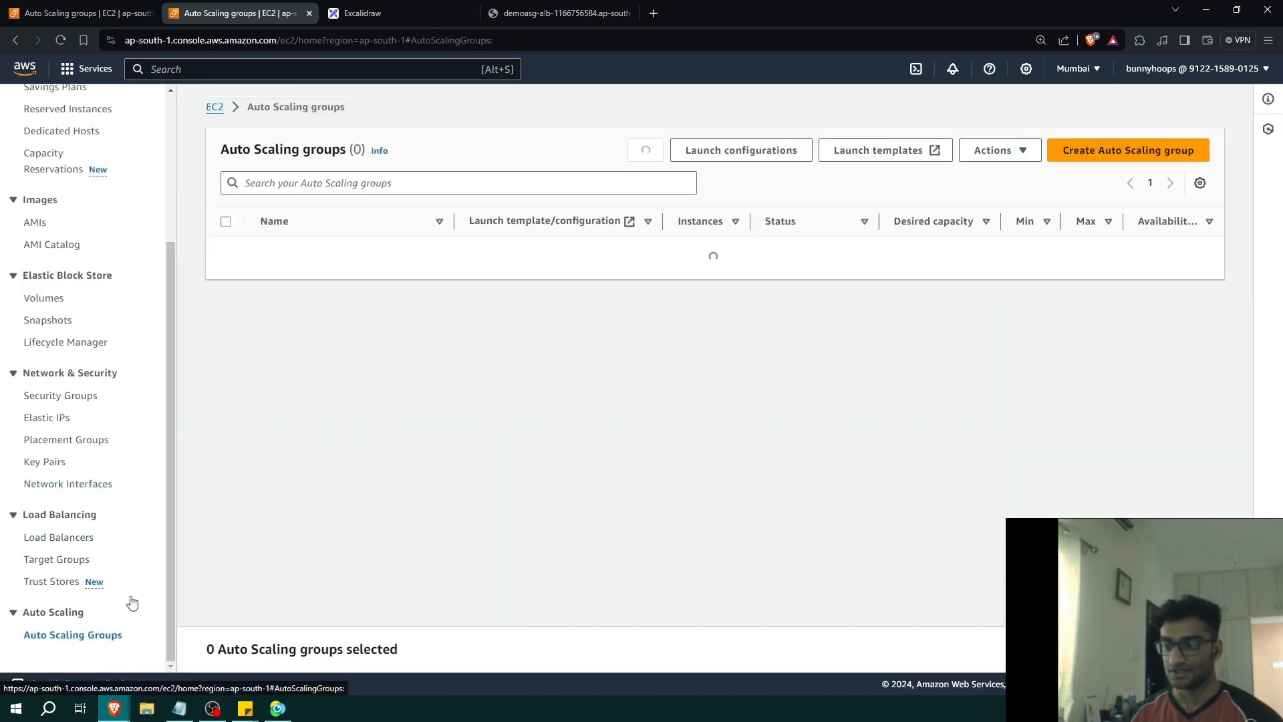
left_click(284, 251)
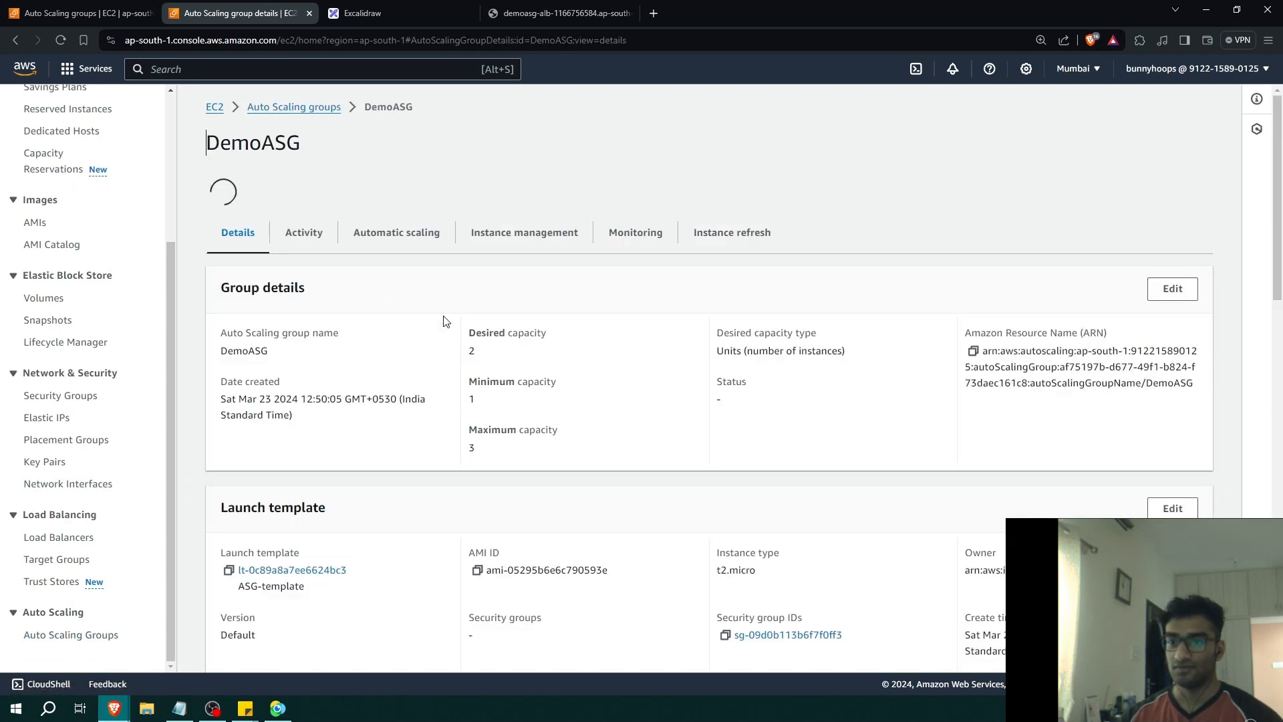
scroll(508, 334, "down", 5)
scroll(554, 352, "down", 3)
scroll(555, 348, "up", 7)
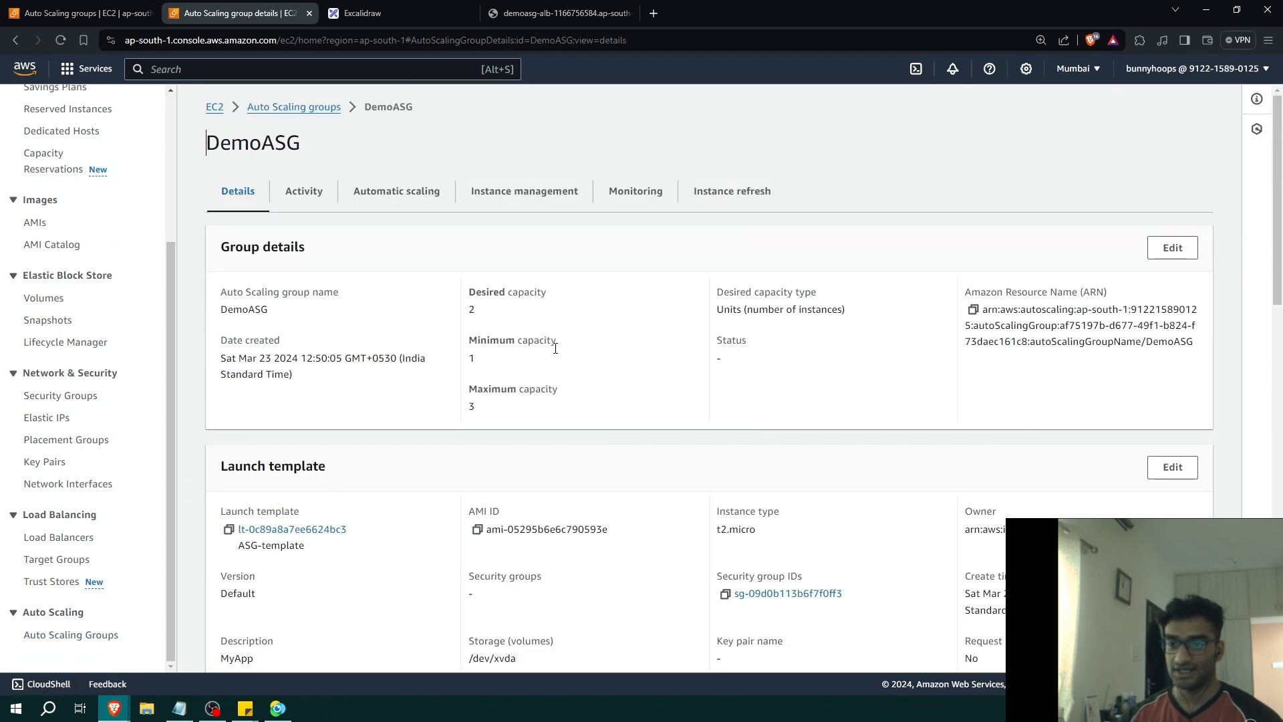
Examine DemoASG's monitoring and its target tracking policy's average CPU utilization target
left_click(637, 200)
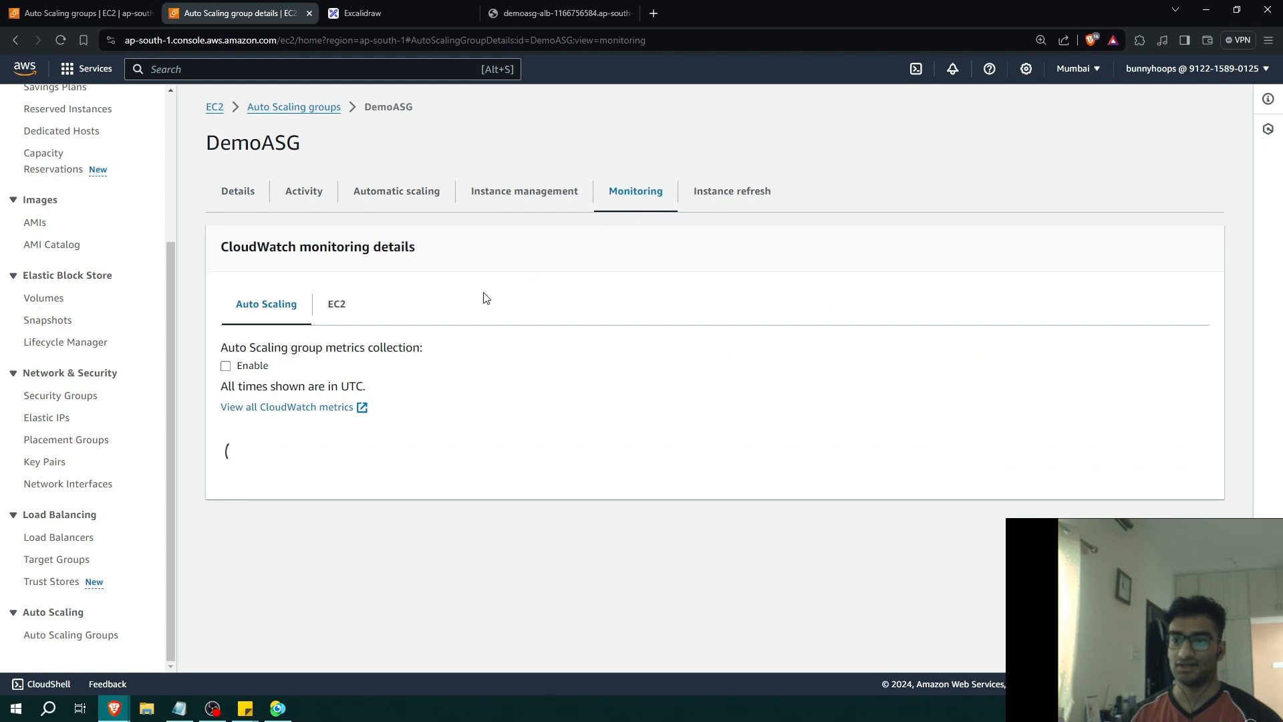
left_click(404, 194)
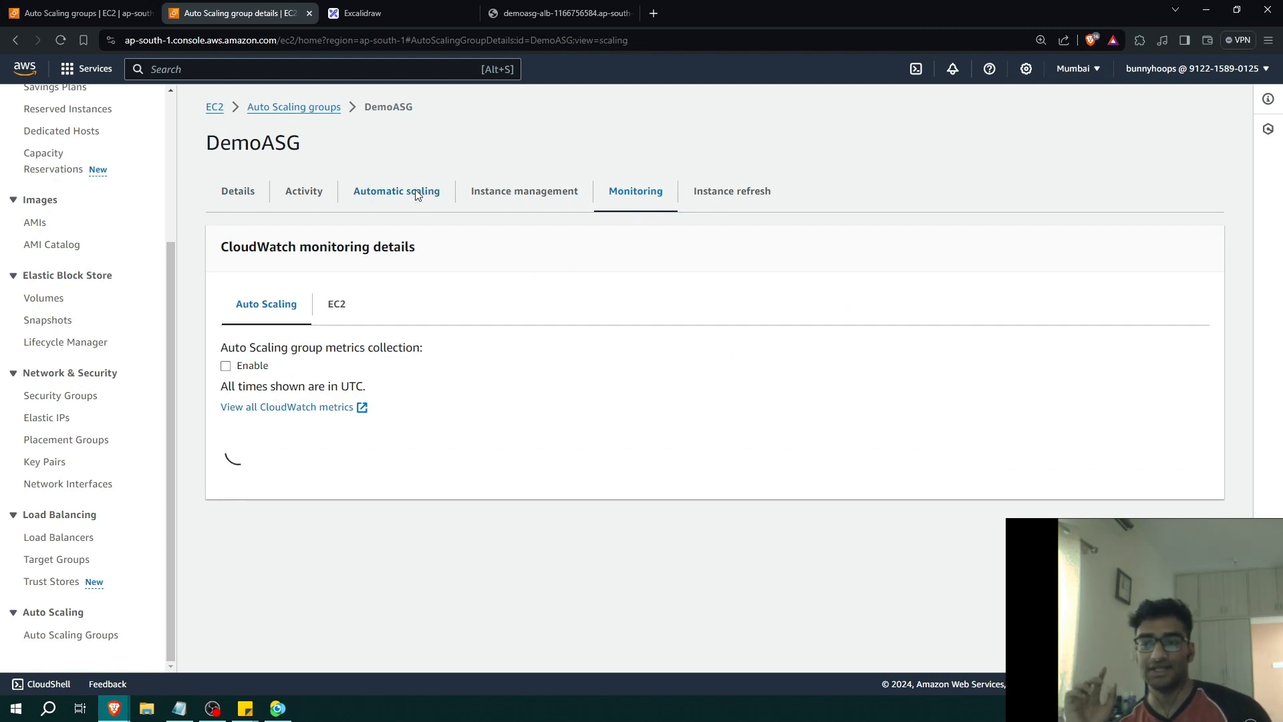
scroll(495, 343, "down", 2)
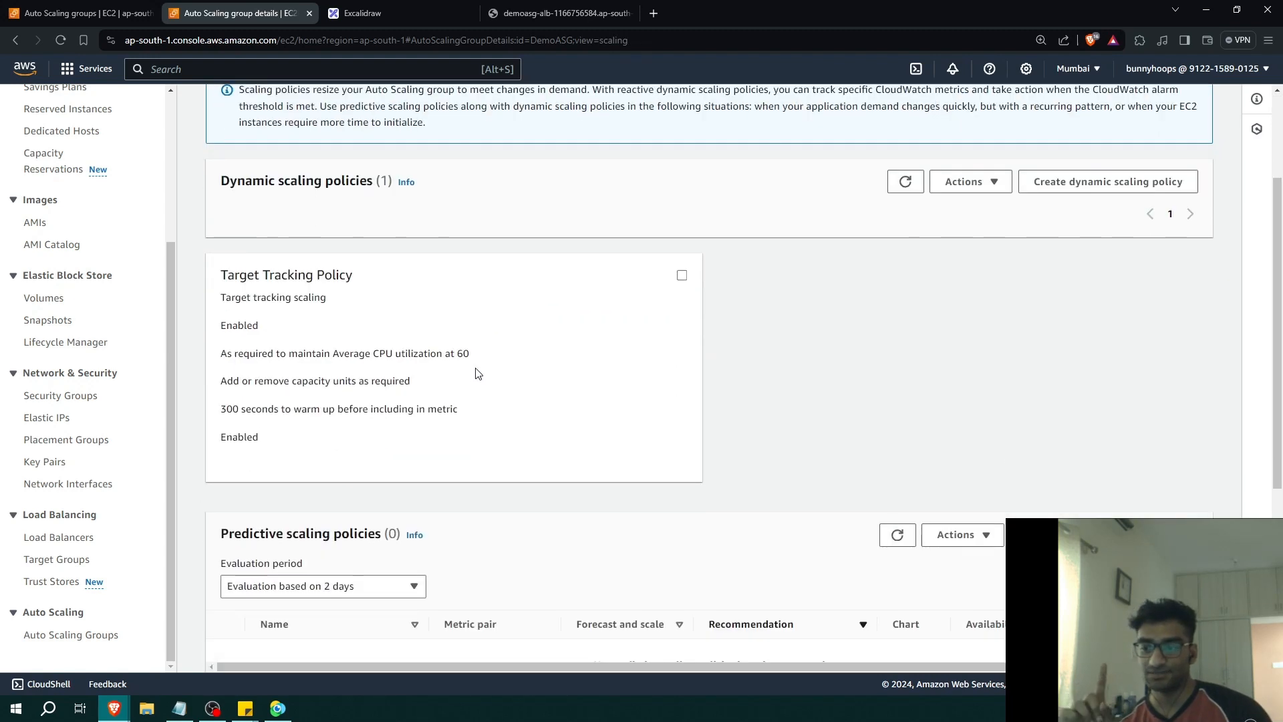
left_click_drag(470, 354, 334, 359)
left_click(816, 370)
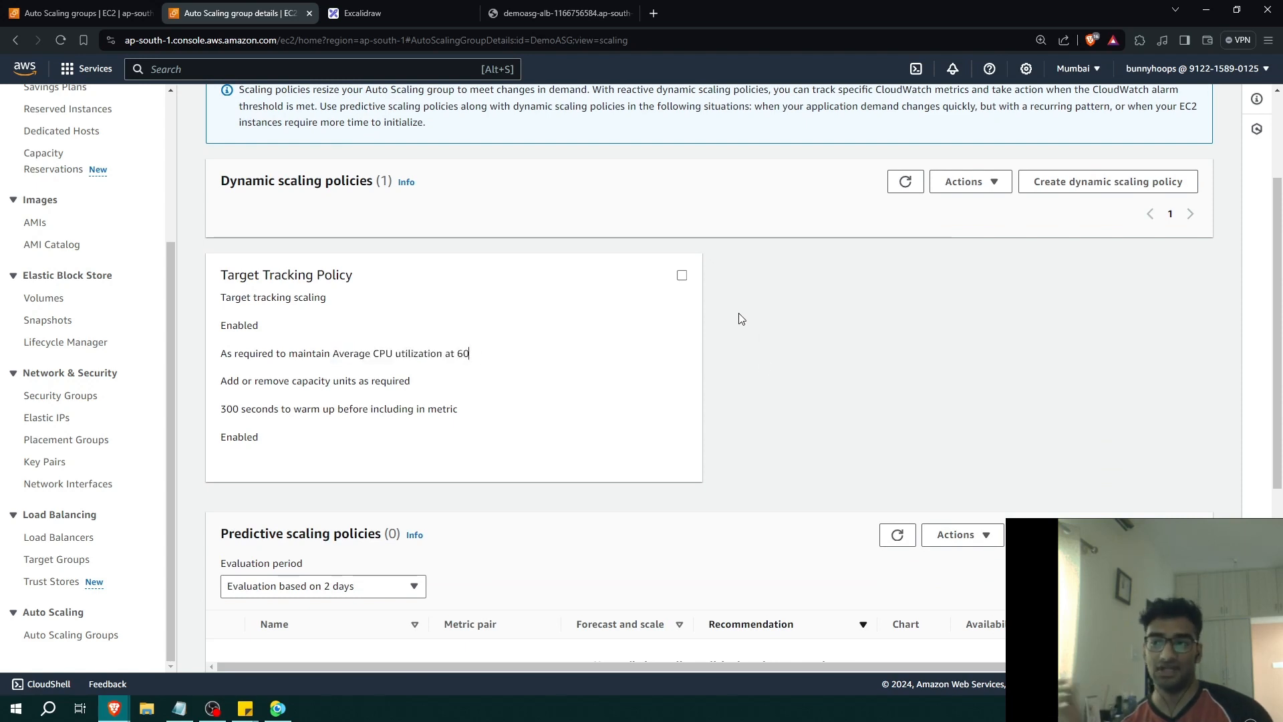
In the other AWS console tab, open the EC2 instances list and refresh it to load the Auto Scaling group's instances
left_click(107, 16)
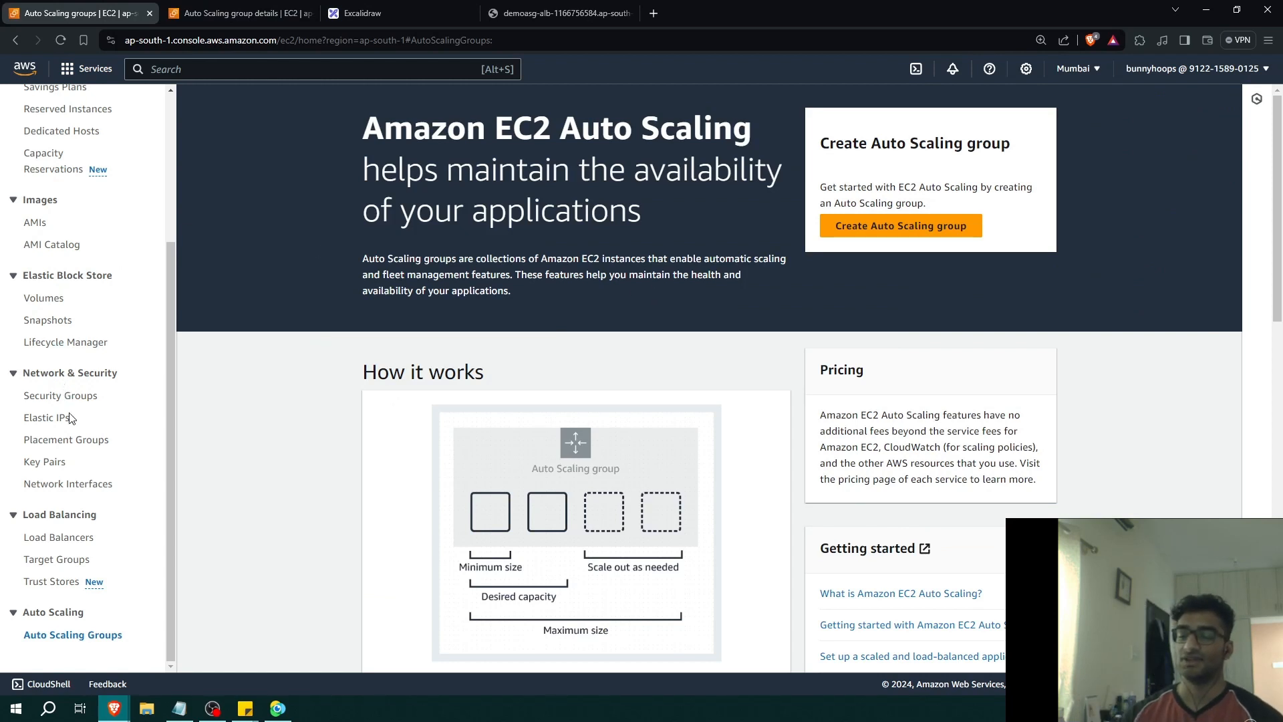
scroll(67, 468, "up", 3)
scroll(64, 374, "down", 2)
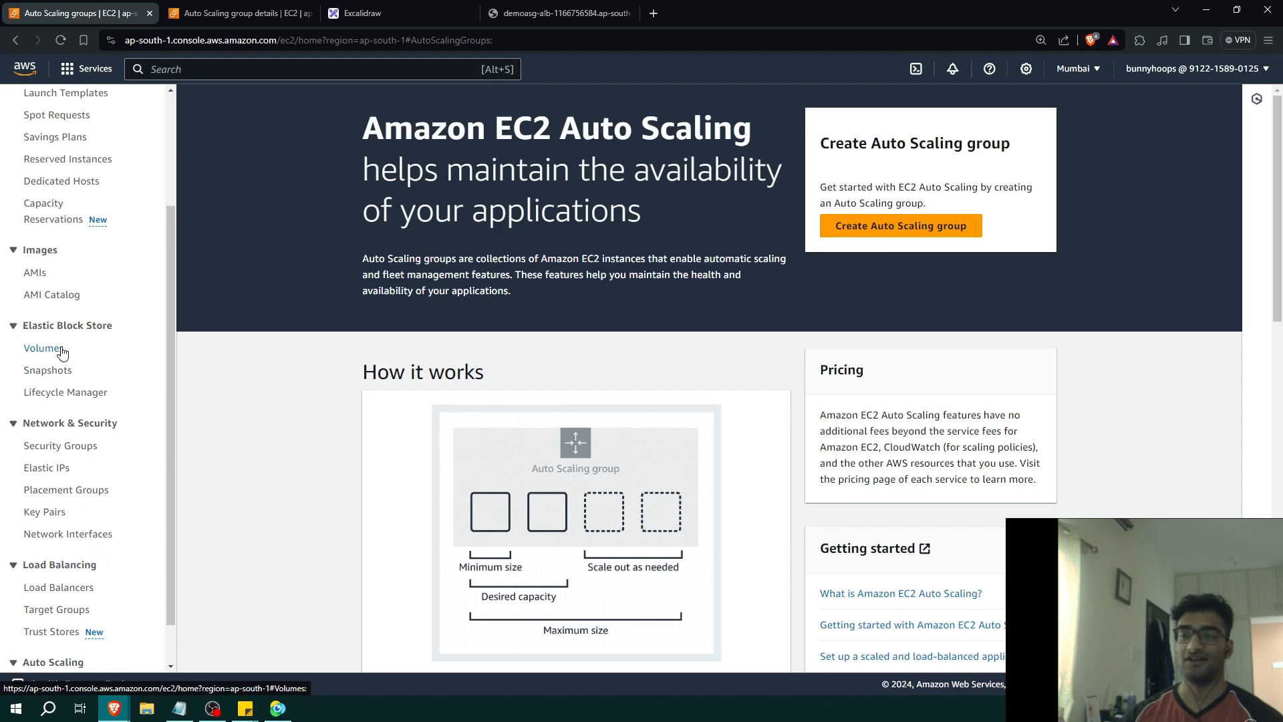
scroll(64, 321, "up", 2)
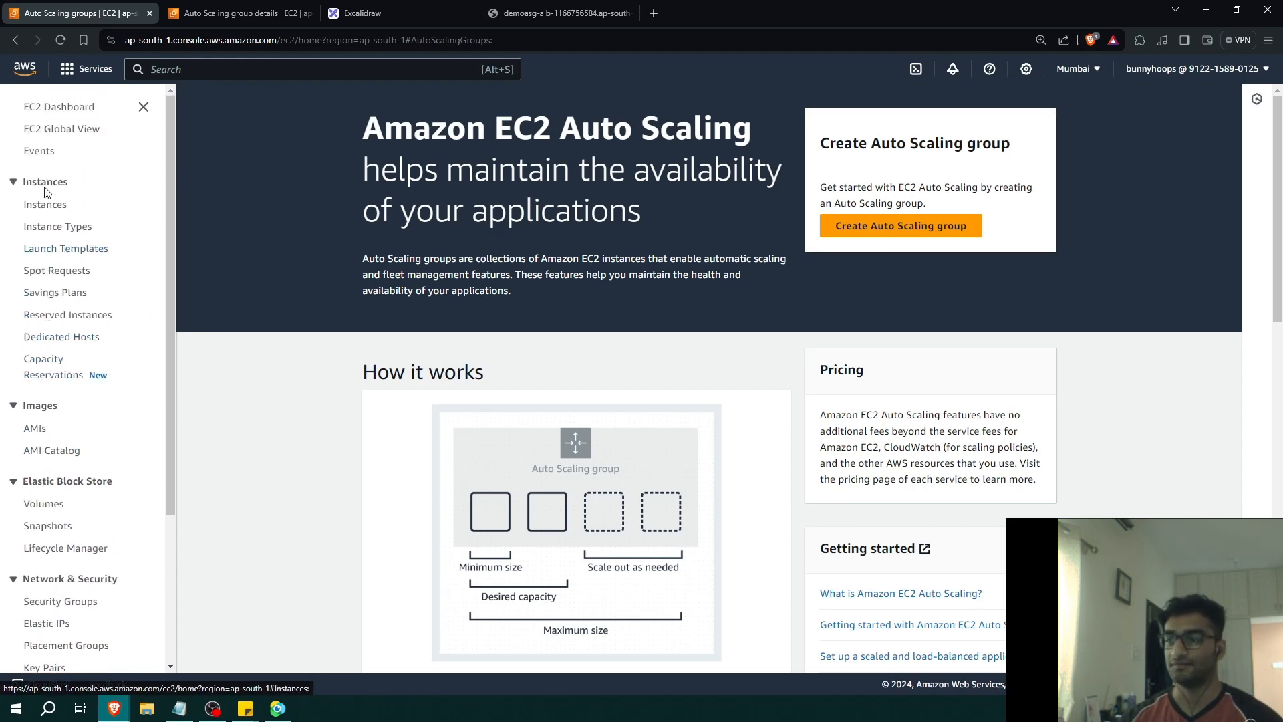
left_click(44, 204)
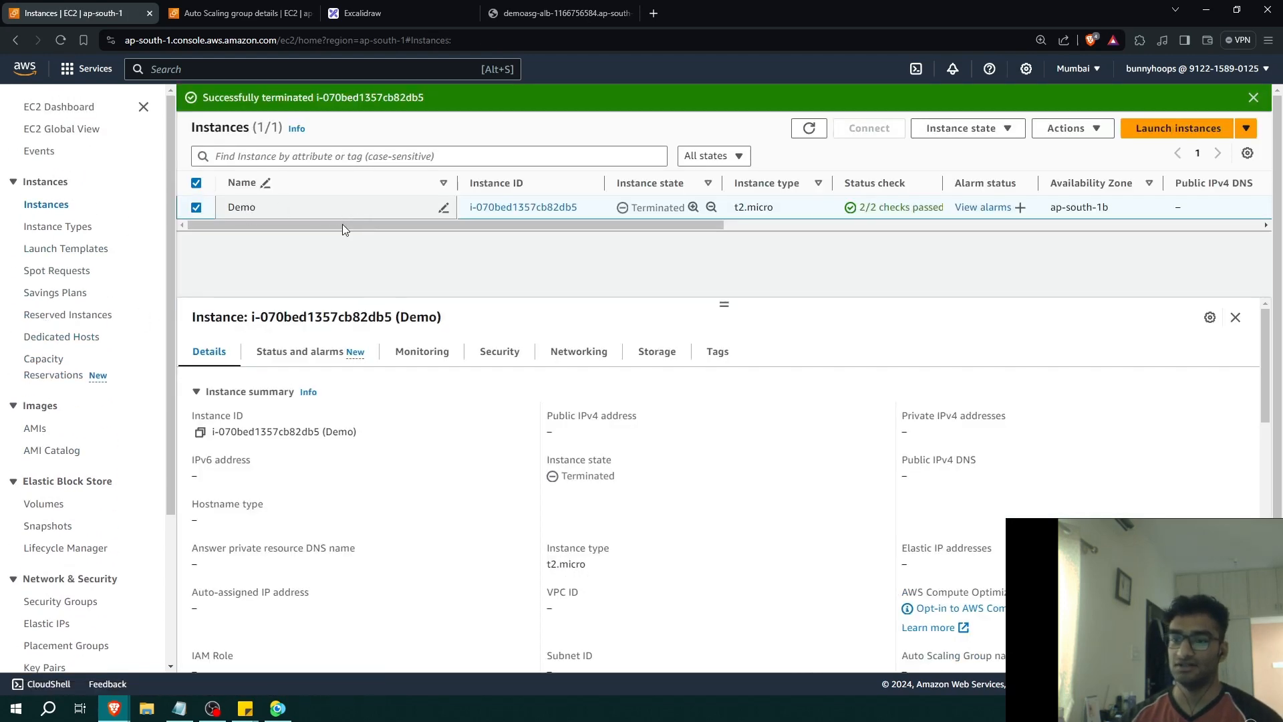
left_click(808, 127)
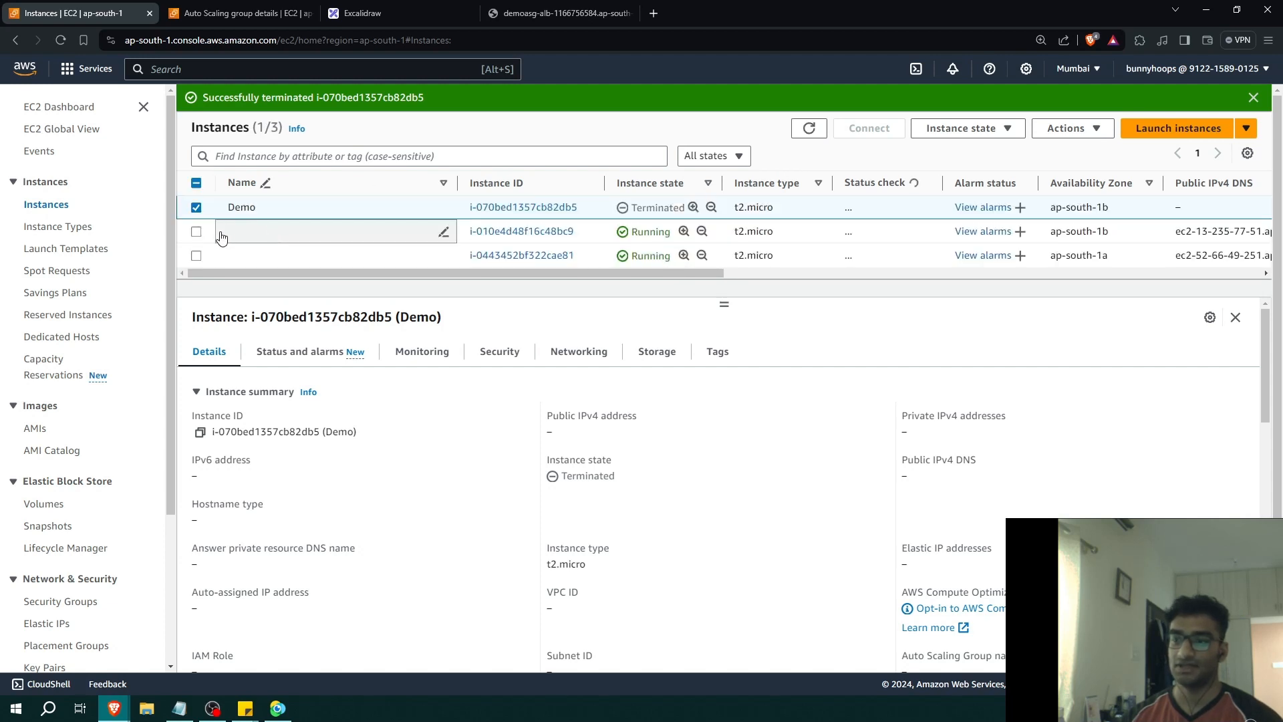
Try to connect to the running ap-south-1b instance through EC2 Instance Connect as ec2-user and read the response
left_click(425, 231)
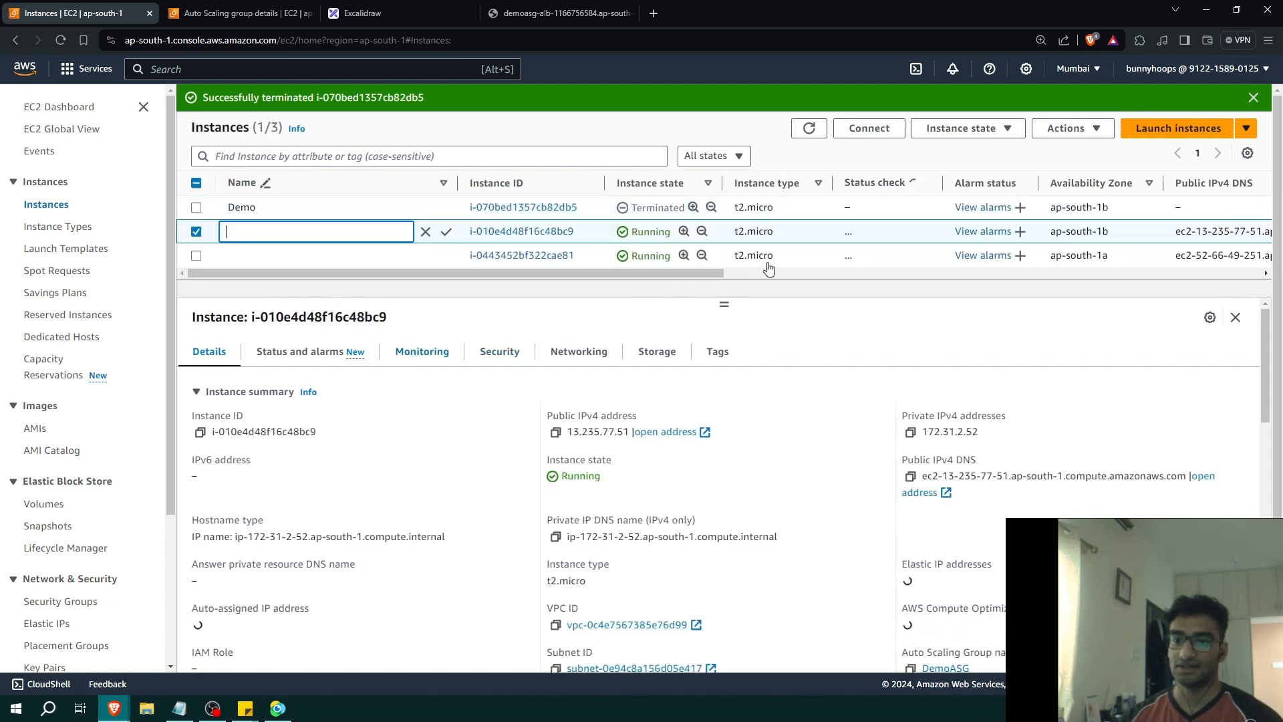
left_click(869, 129)
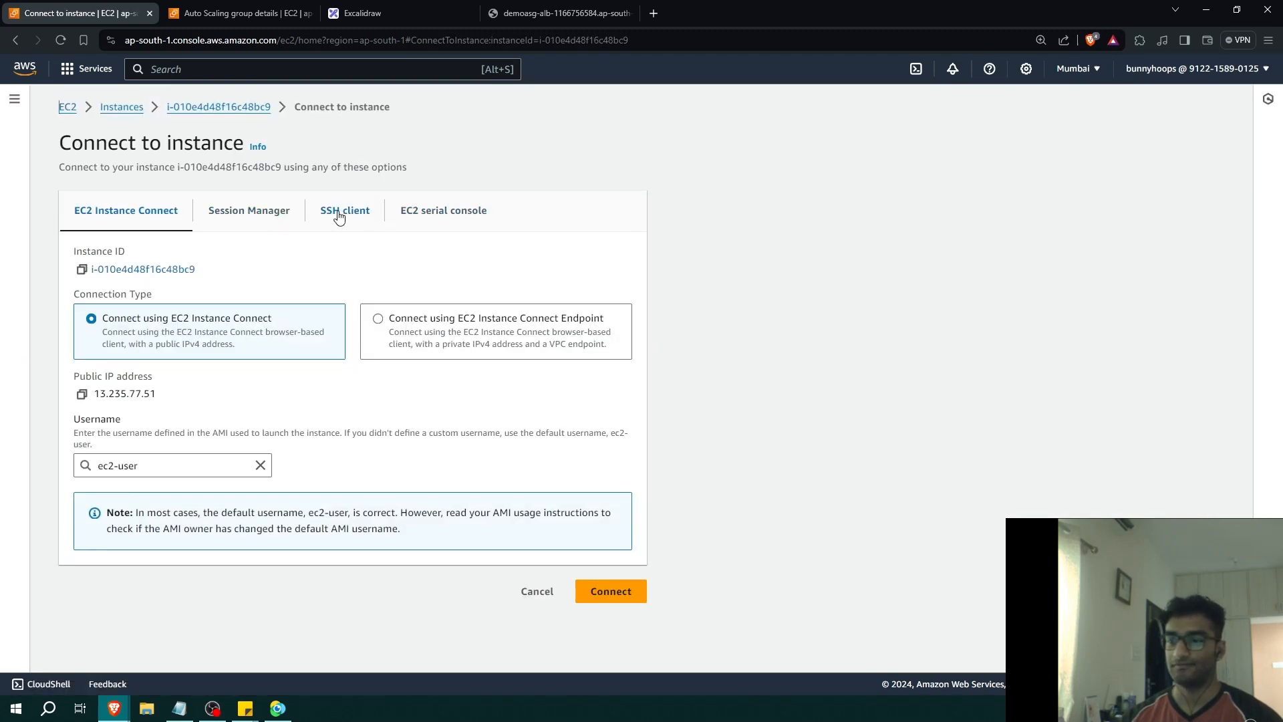
left_click(610, 591)
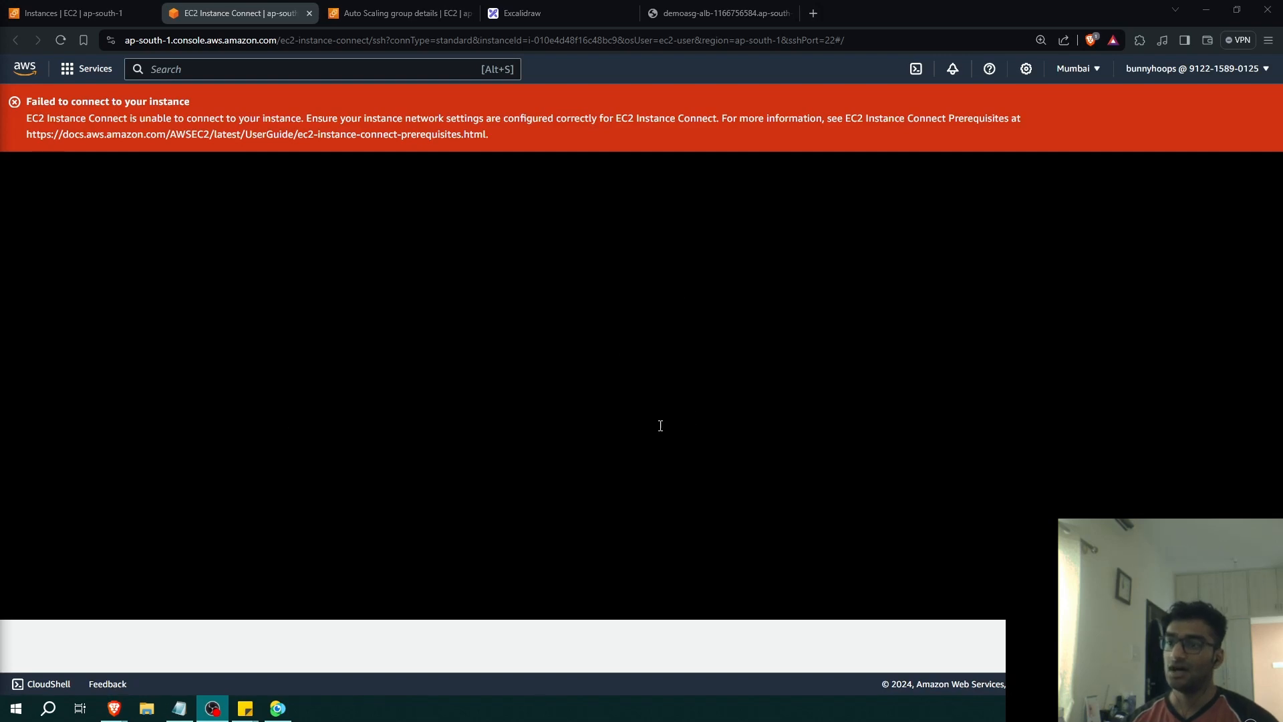
left_click_drag(501, 138, 244, 109)
left_click(267, 102)
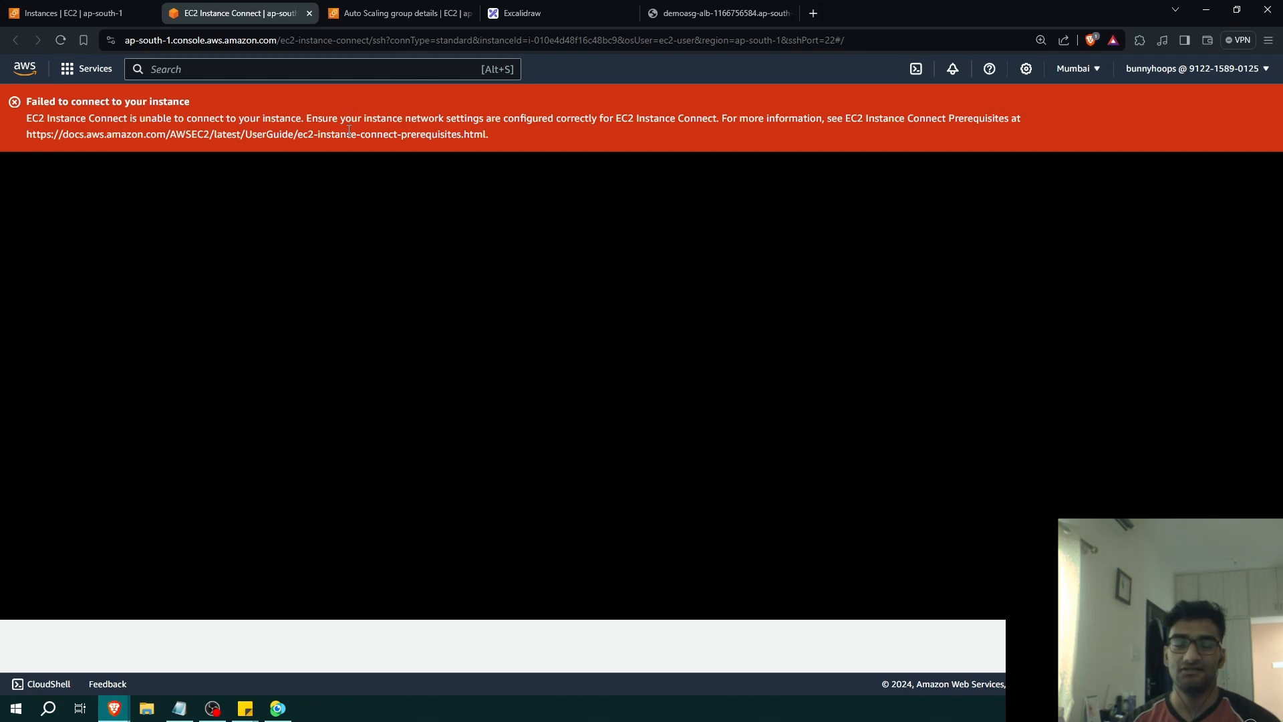
Return to the instances list and open the ASG-SG security group from the running ap-south-1b instance's security details
left_click(94, 13)
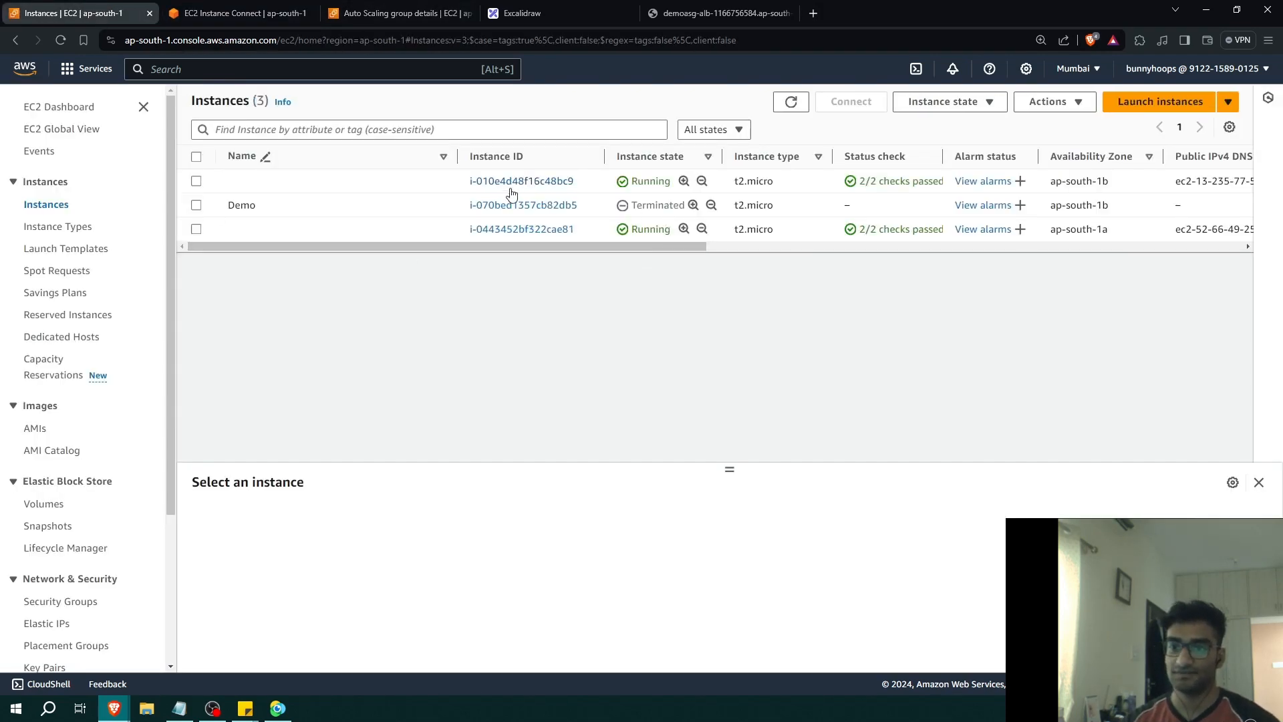
left_click(651, 181)
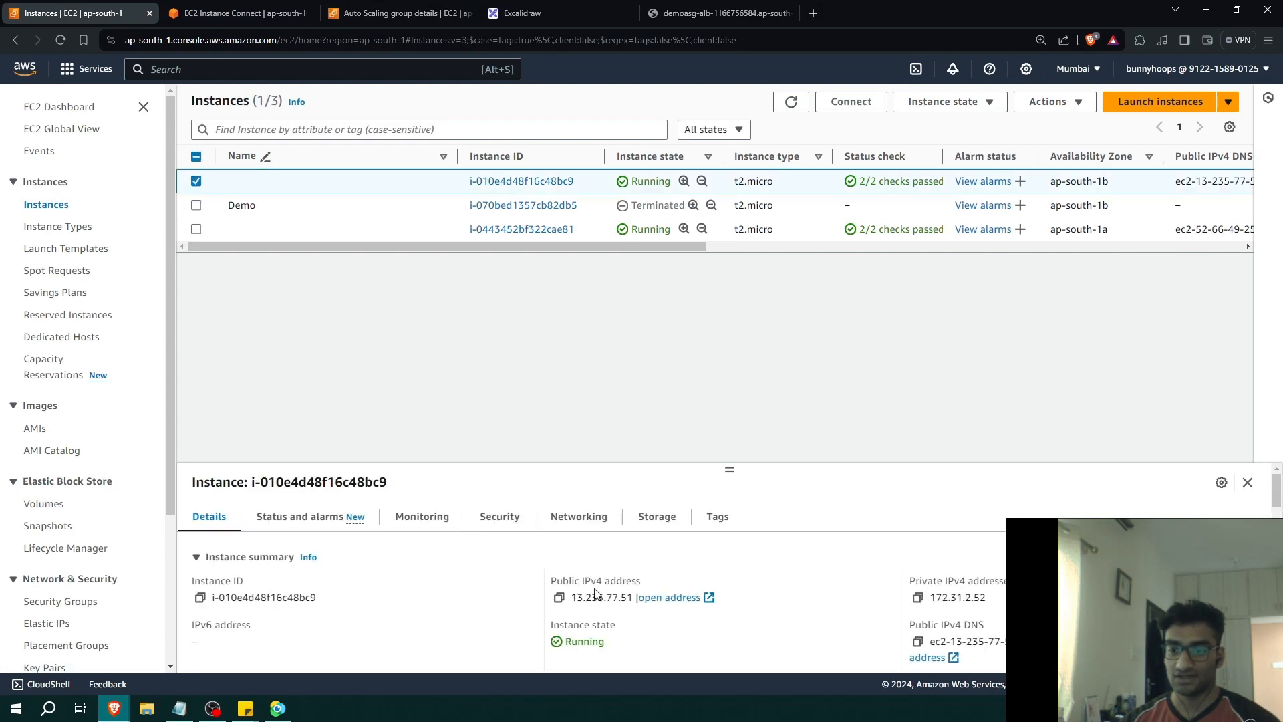
left_click_drag(730, 466, 724, 315)
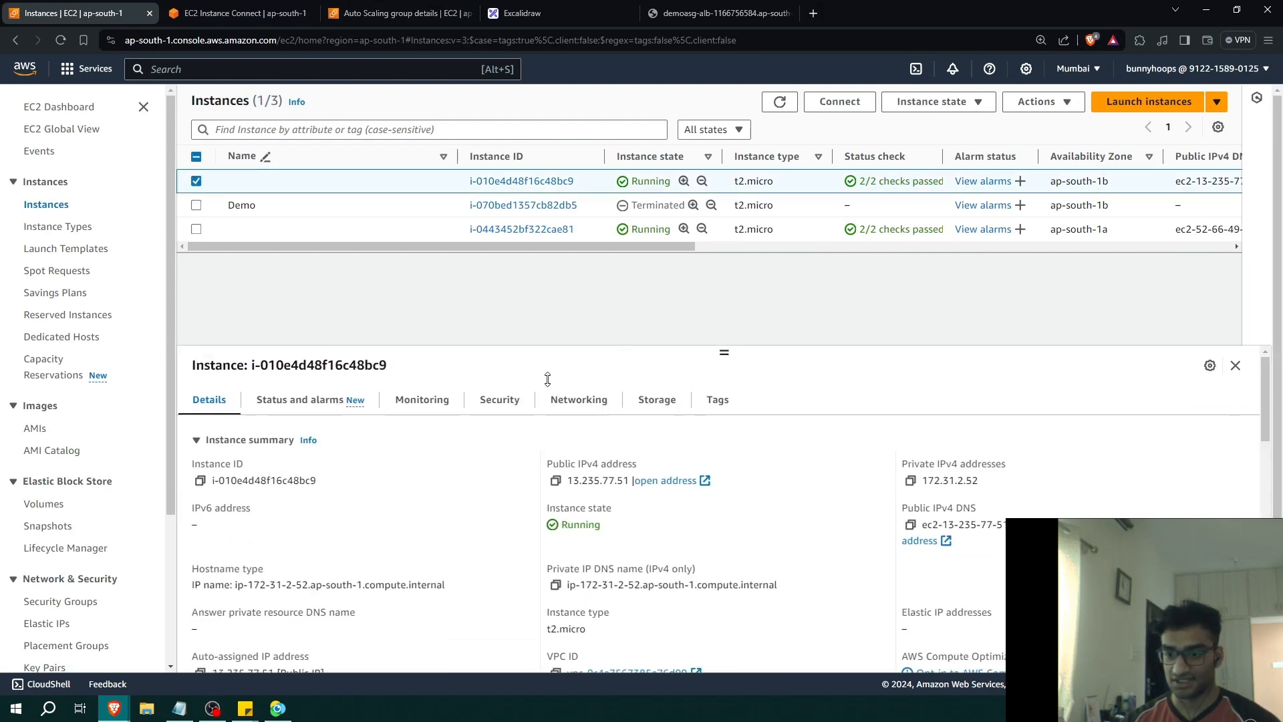
left_click(506, 368)
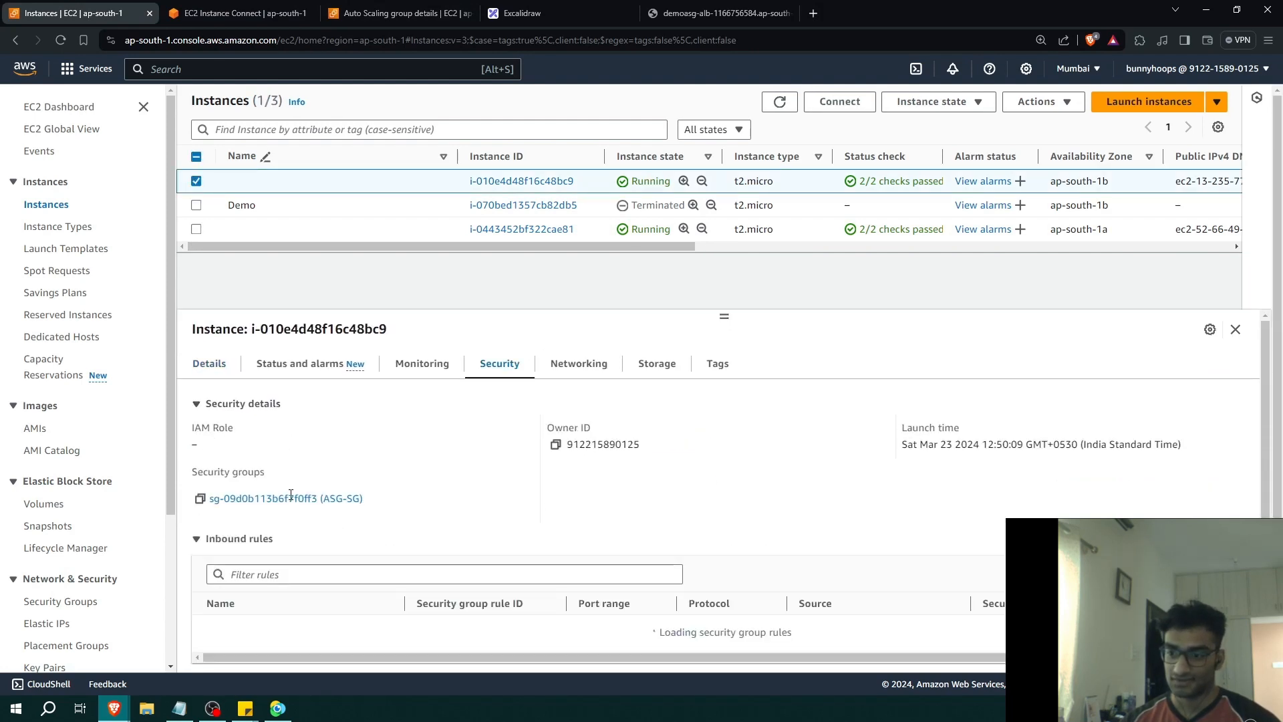
left_click(289, 500)
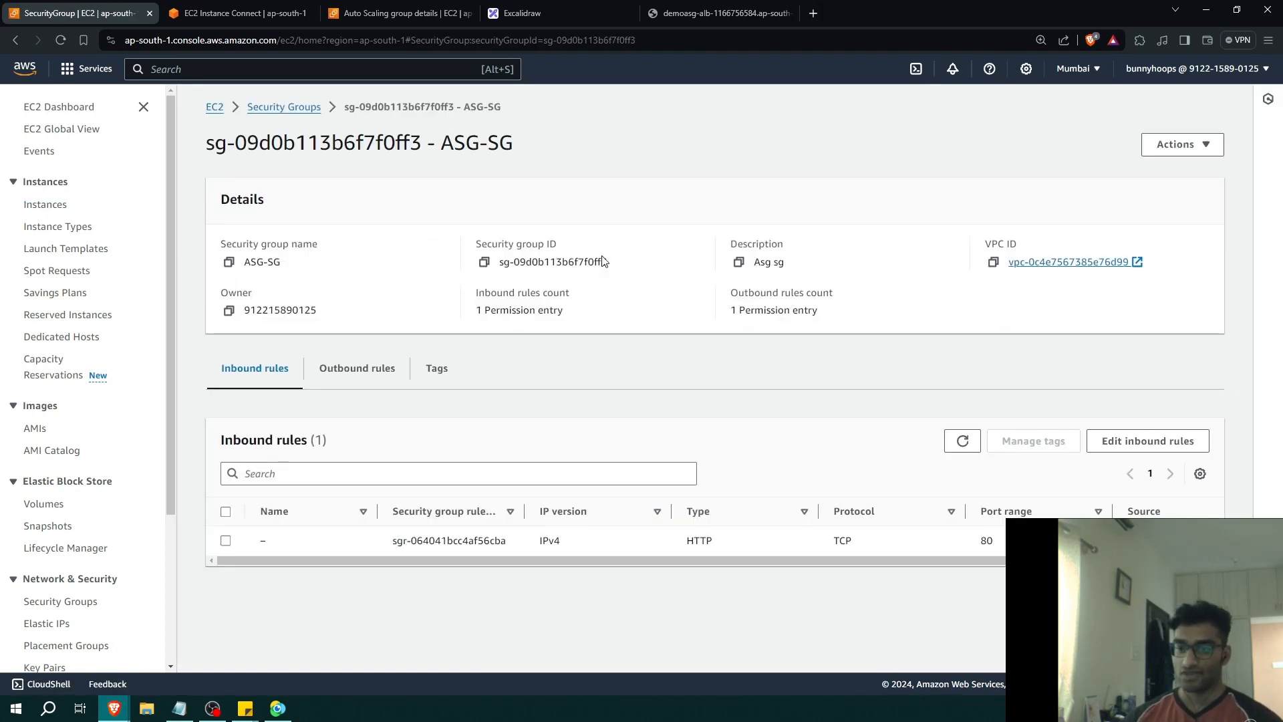
Add an inbound SSH rule to ASG-SG with source Anywhere (0.0.0.0/0) and save the rules
left_click(1136, 441)
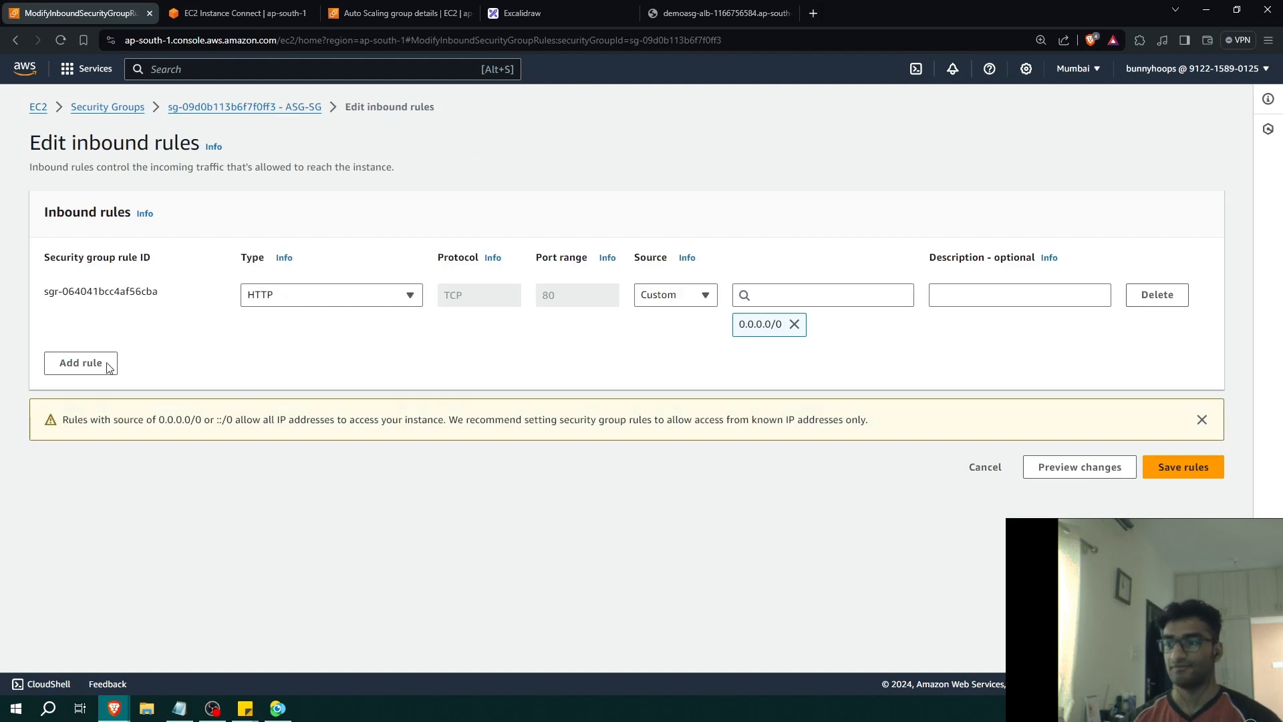
left_click(94, 364)
left_click(372, 379)
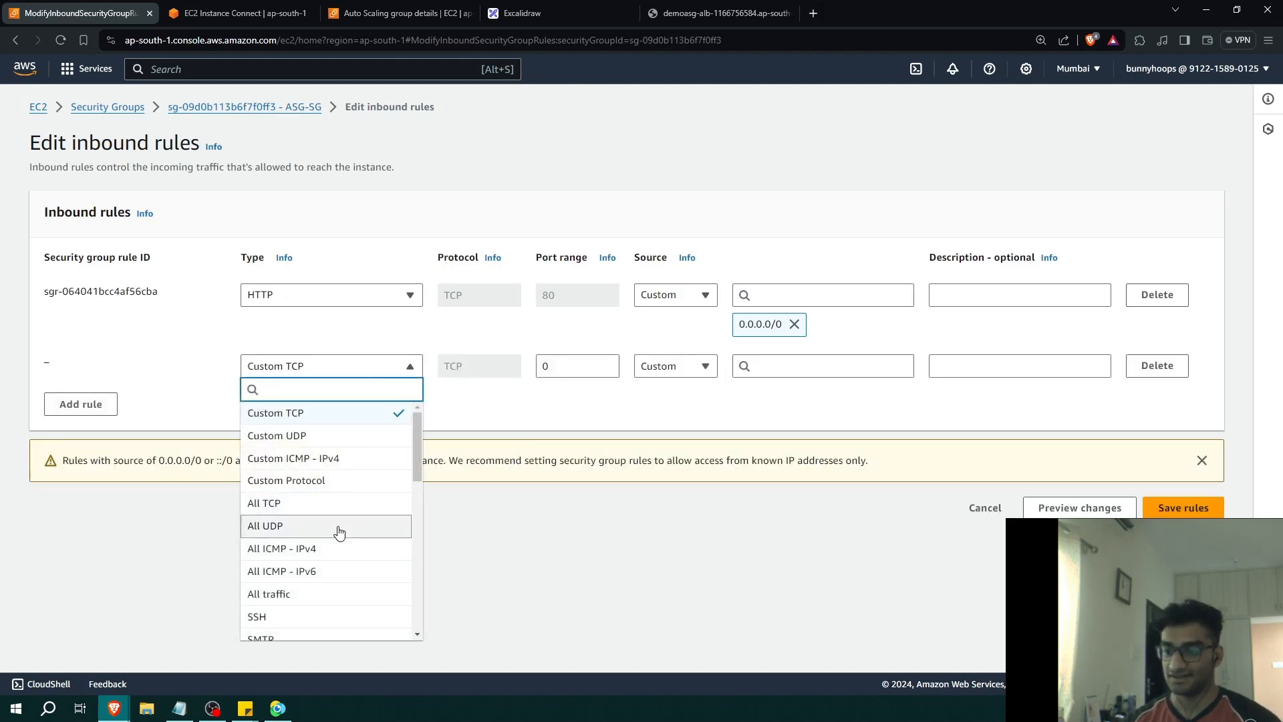
left_click(305, 615)
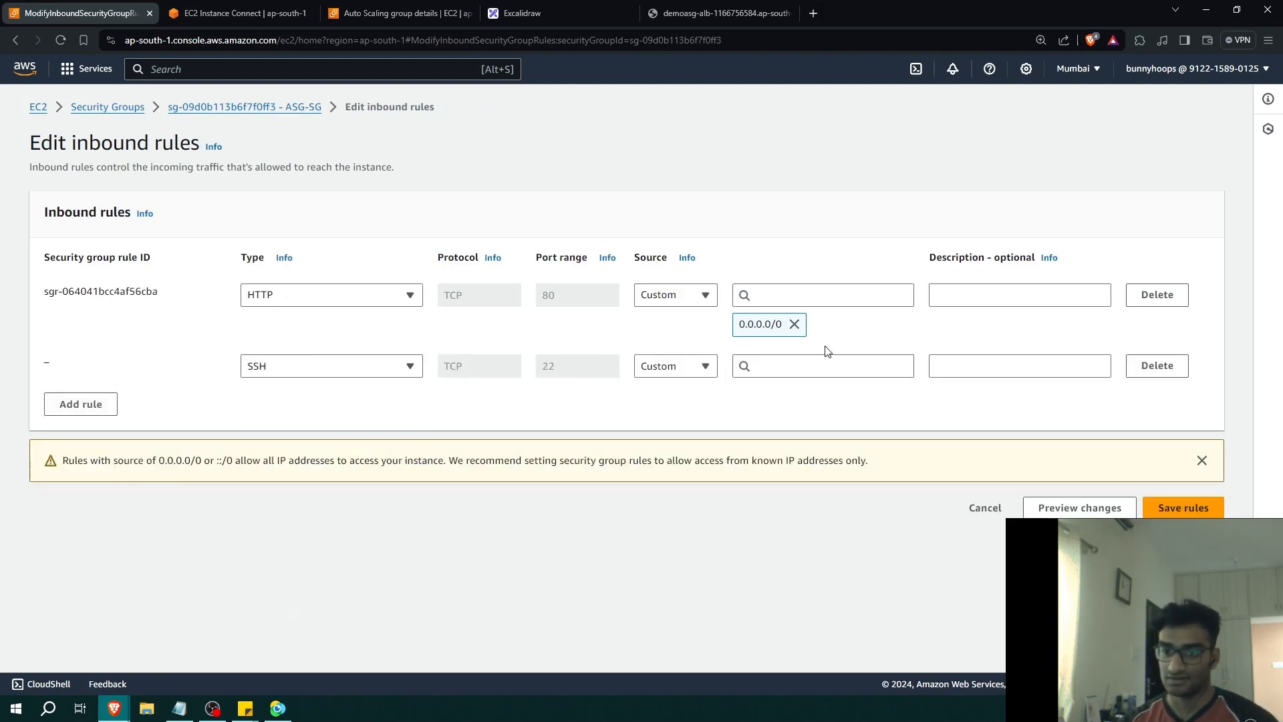
left_click(810, 365)
left_click(775, 415)
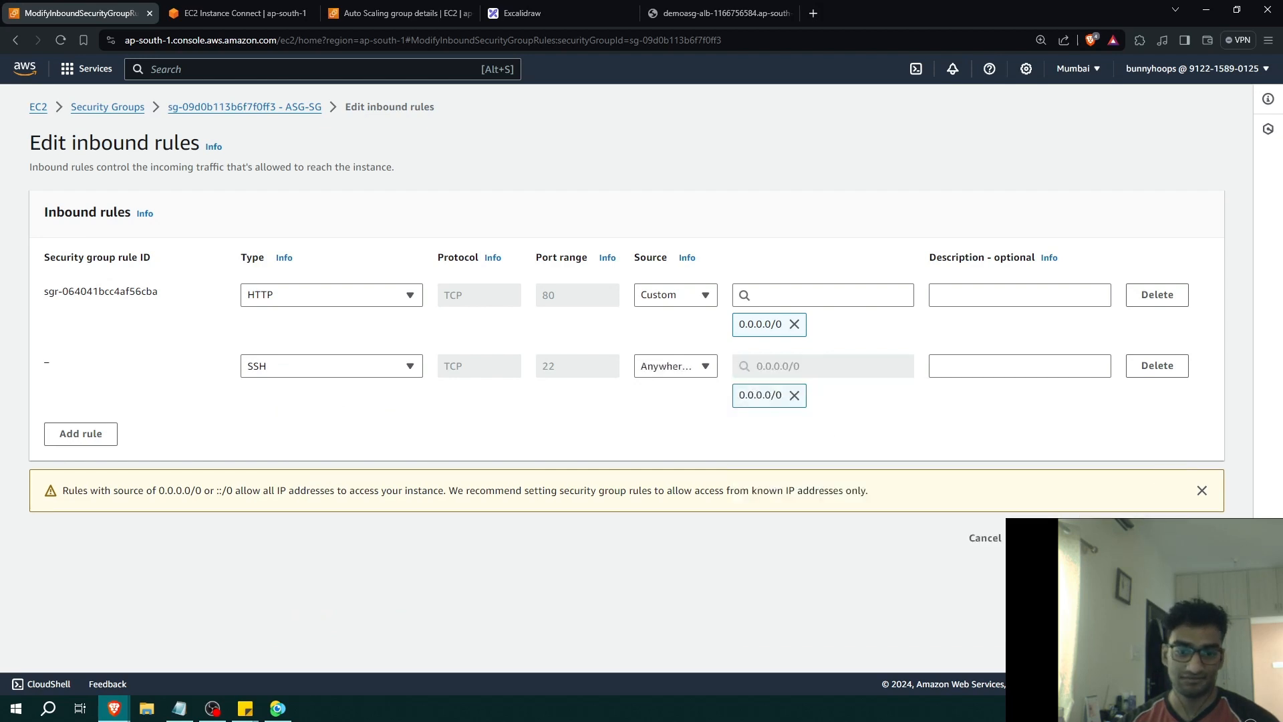
left_click(1042, 537)
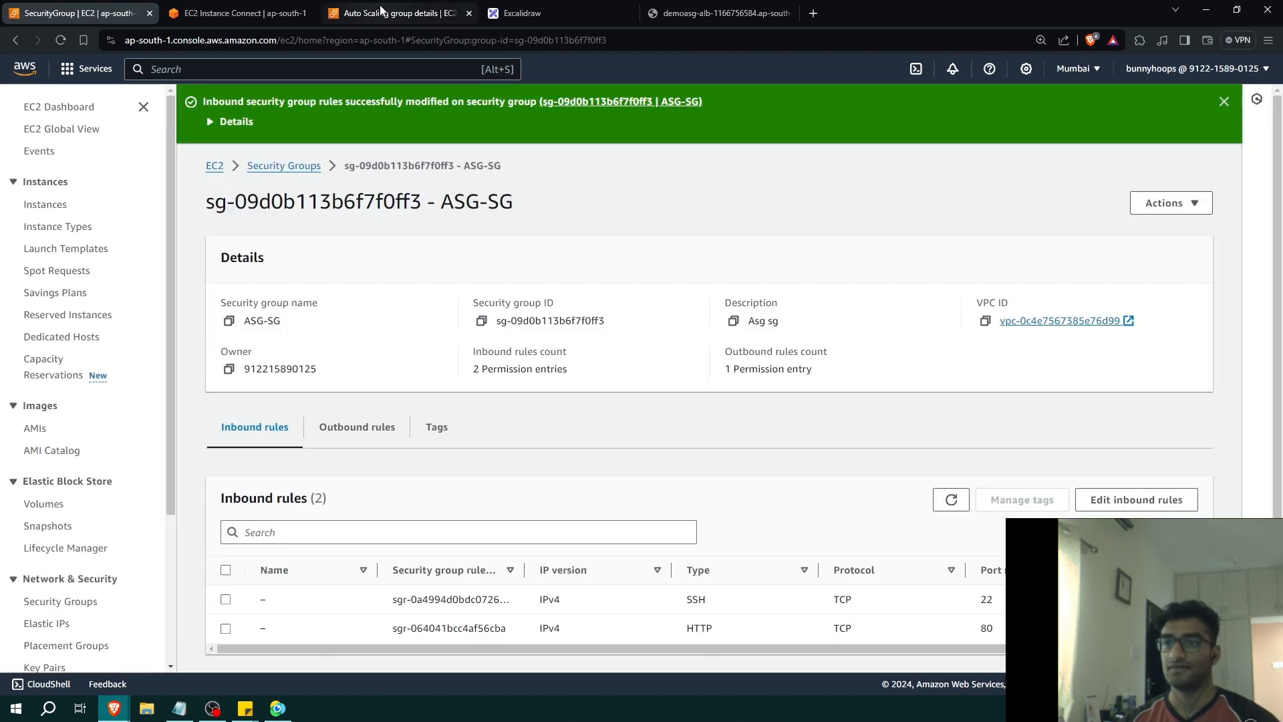
Reload the EC2 Instance Connect session and install the stress package by running "sudo yum install stress -y"
left_click(237, 13)
left_click(55, 40)
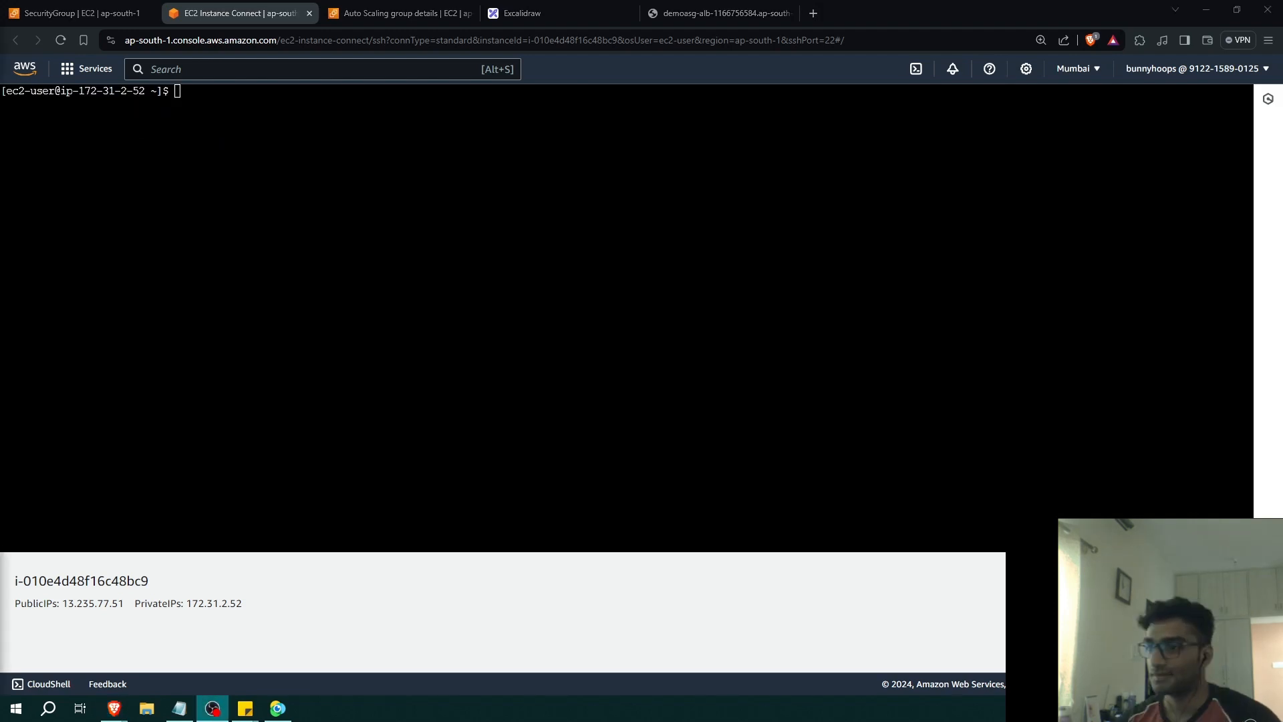
left_click(277, 135)
type("sud")
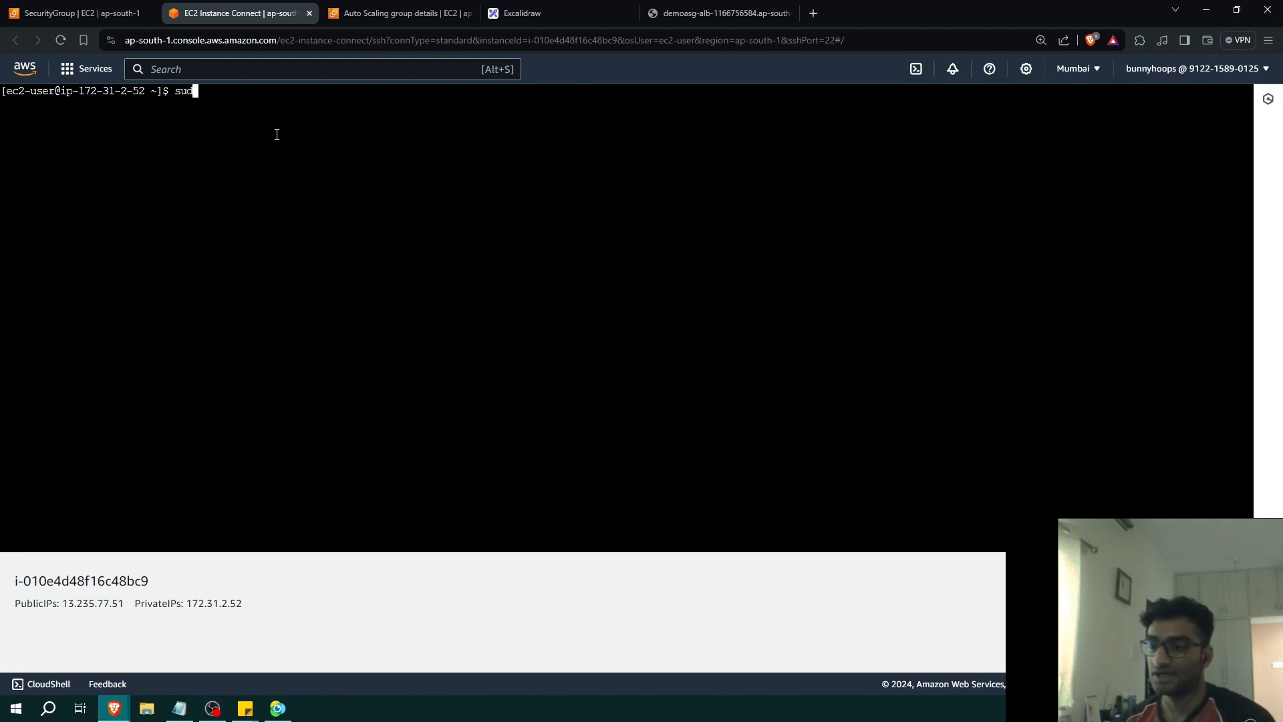
type("o yu")
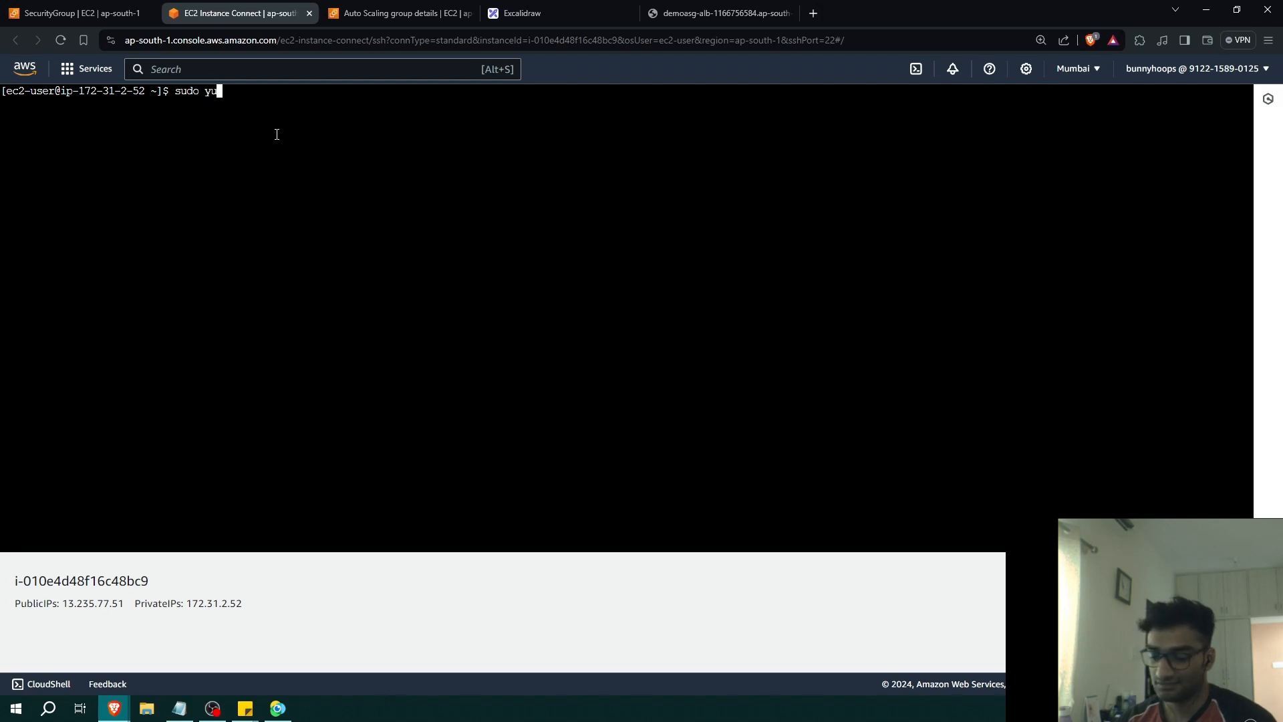
type("m install s")
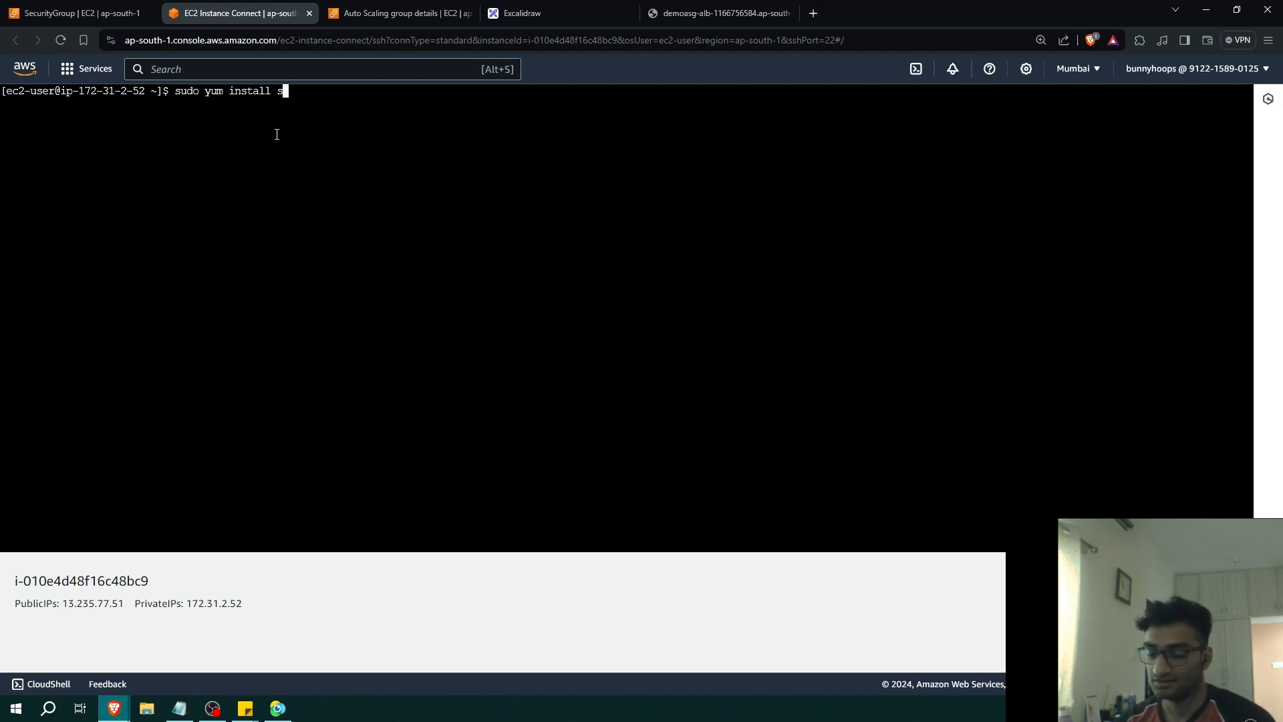
type("tress -y")
key("Return")
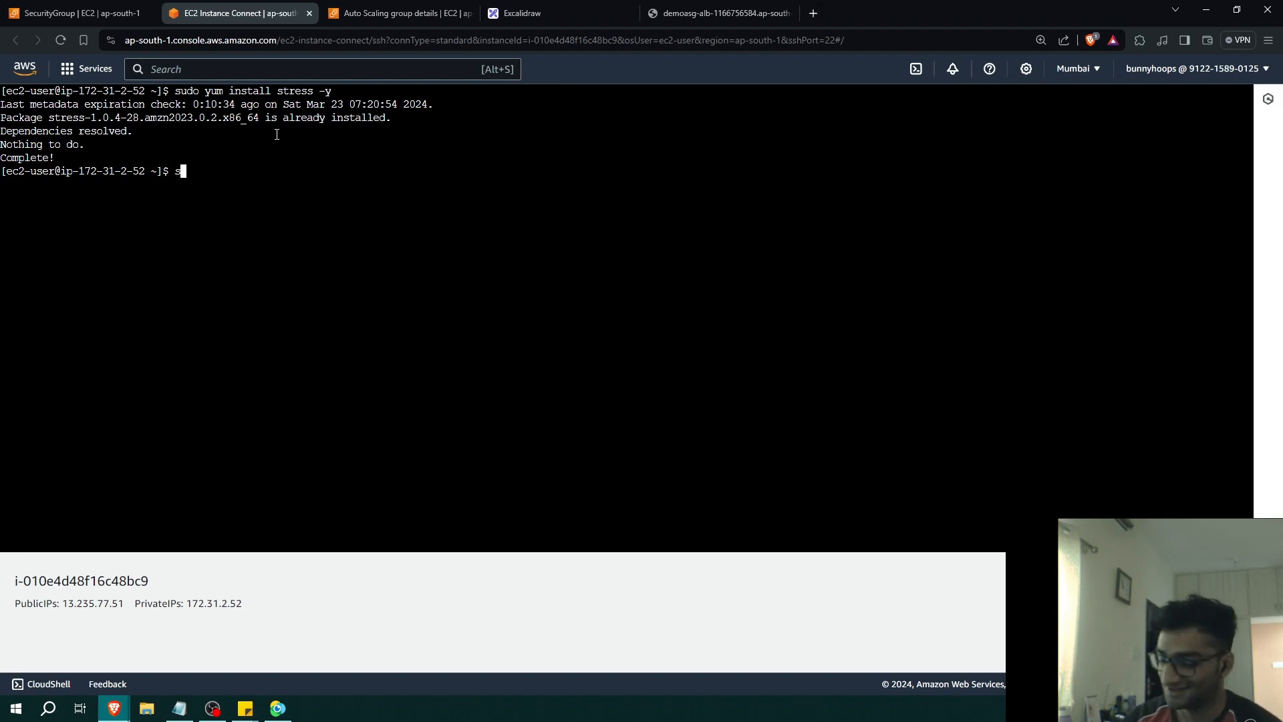
Stress the instance's CPU by running "sudo stress --cpu 8 --timeout 800"
type("udo stre")
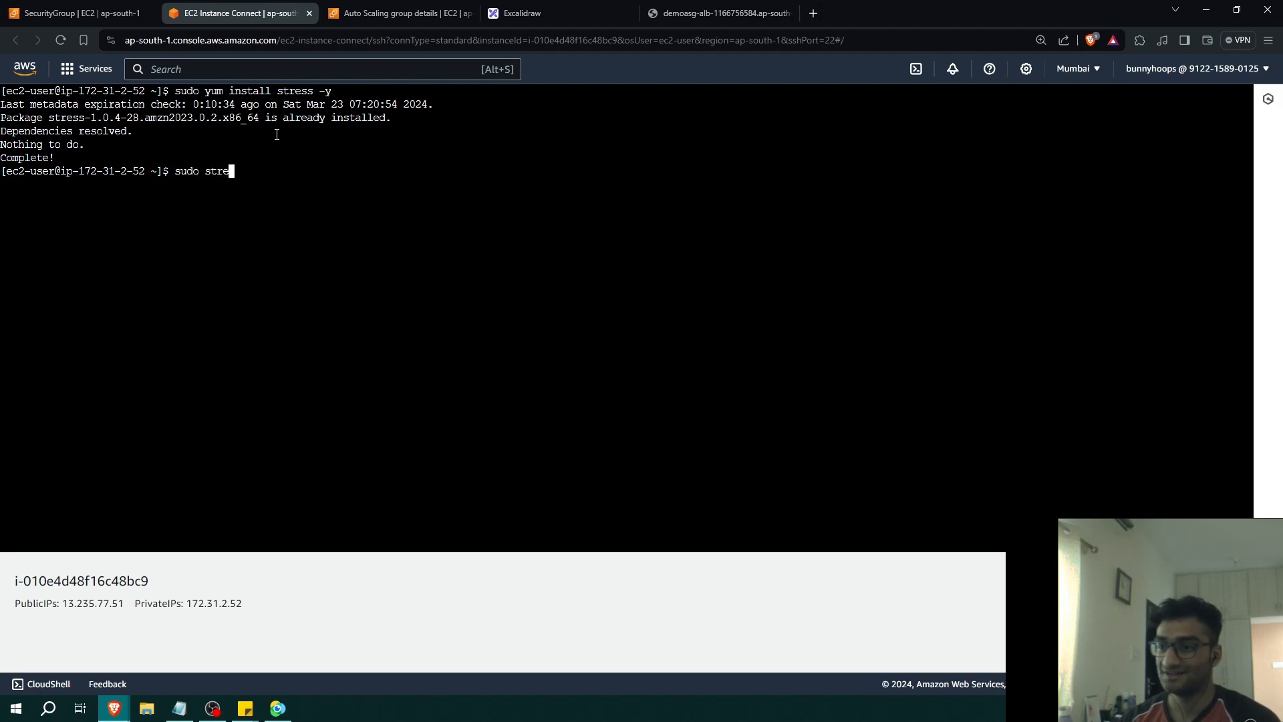
type("ss --cp")
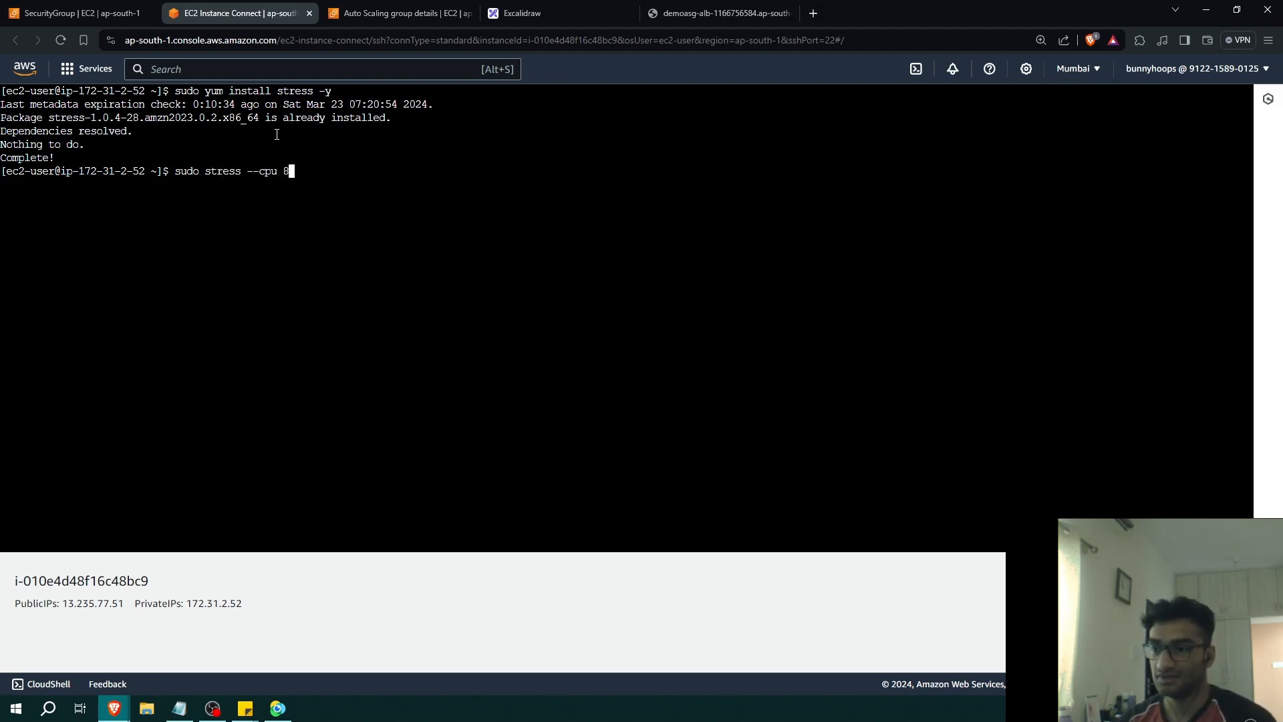
type("u 8")
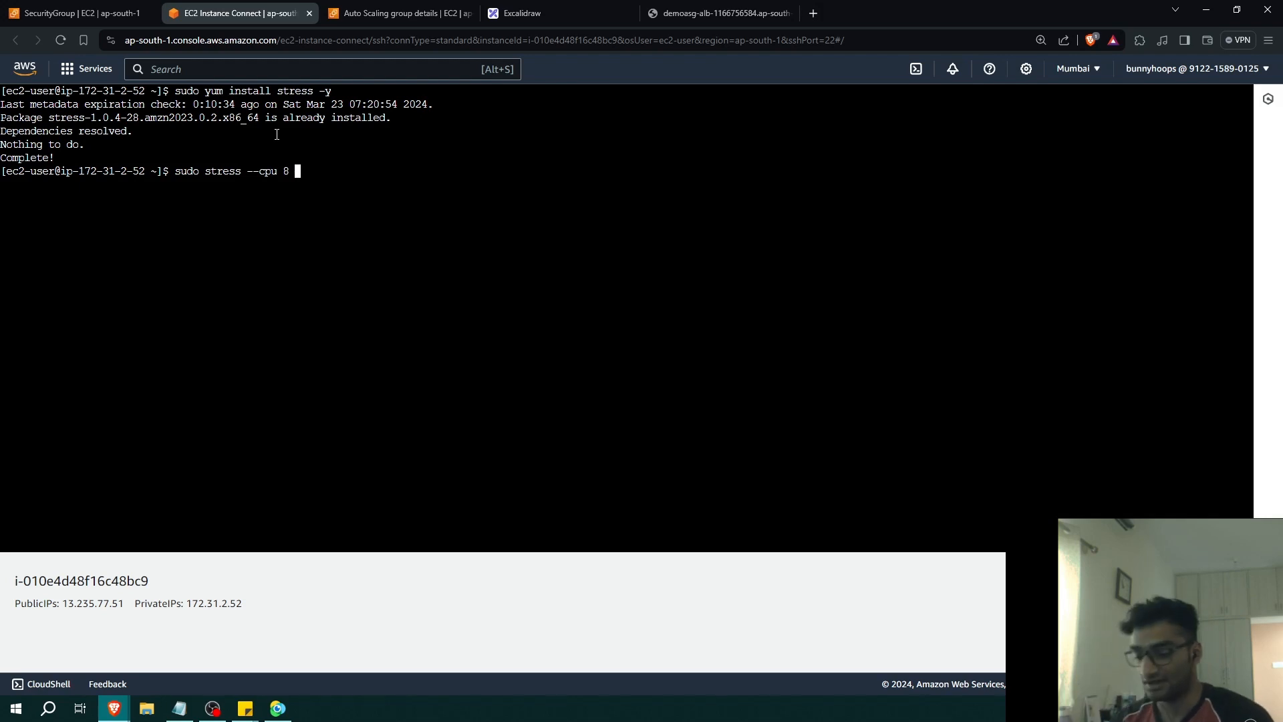
type(" -timeout")
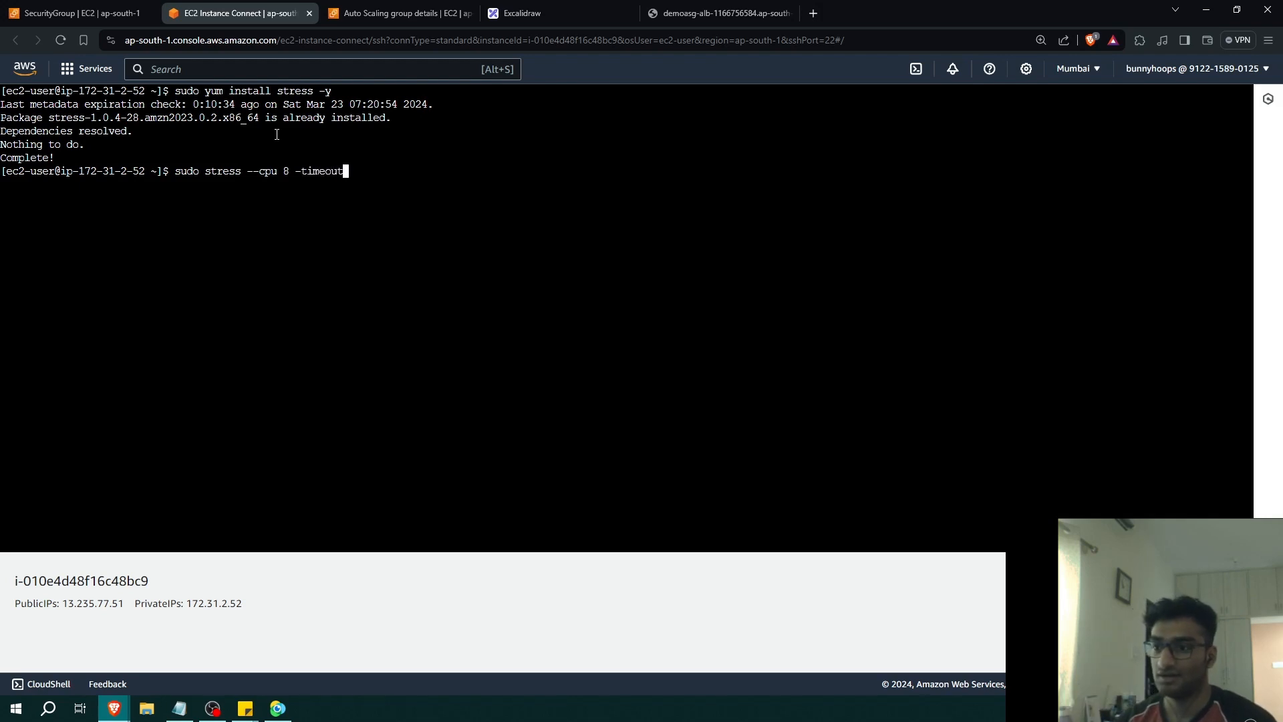
key("BackSpace")
key("BackSpace")
key("BackSpace")
key("BackSpace")
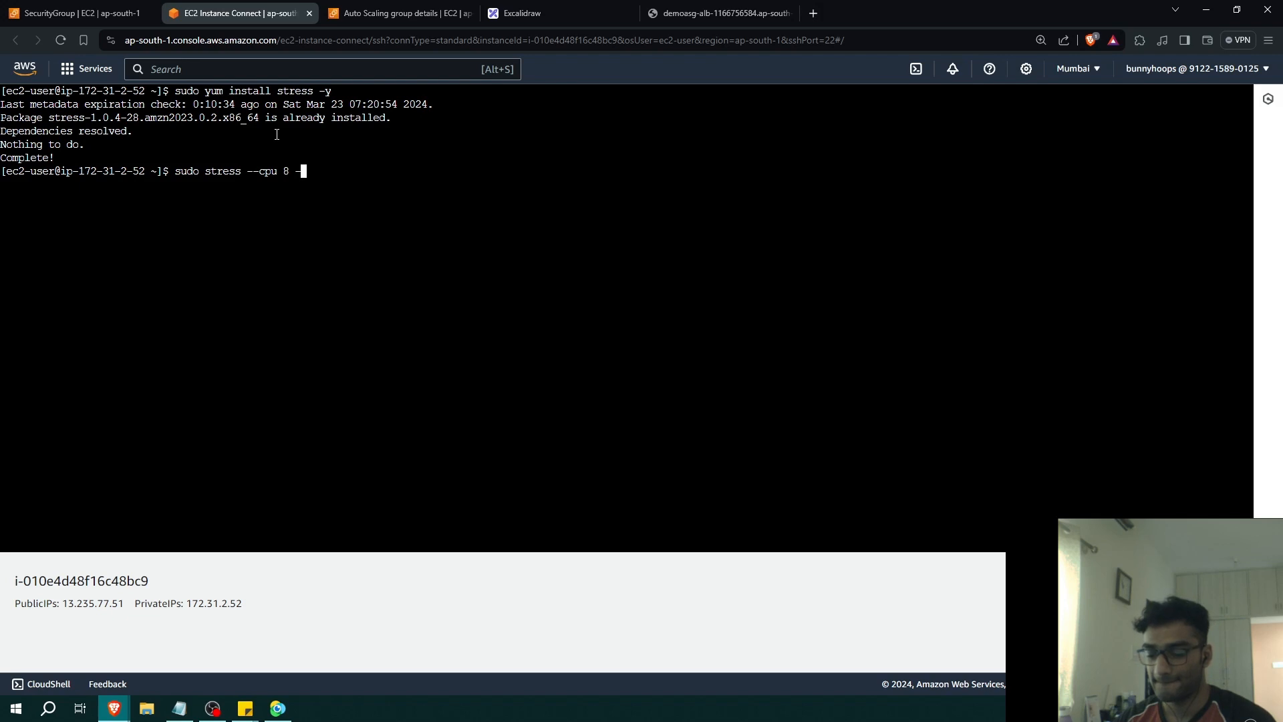
type("-timeout ")
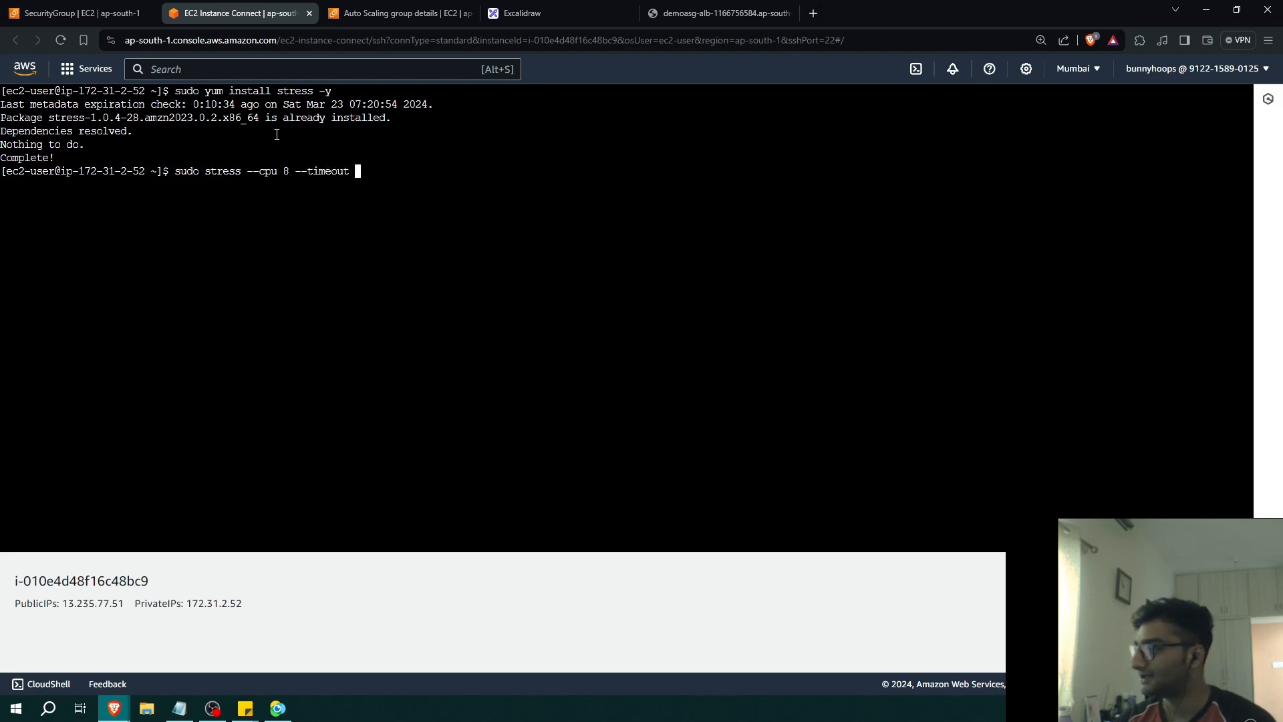
type("800")
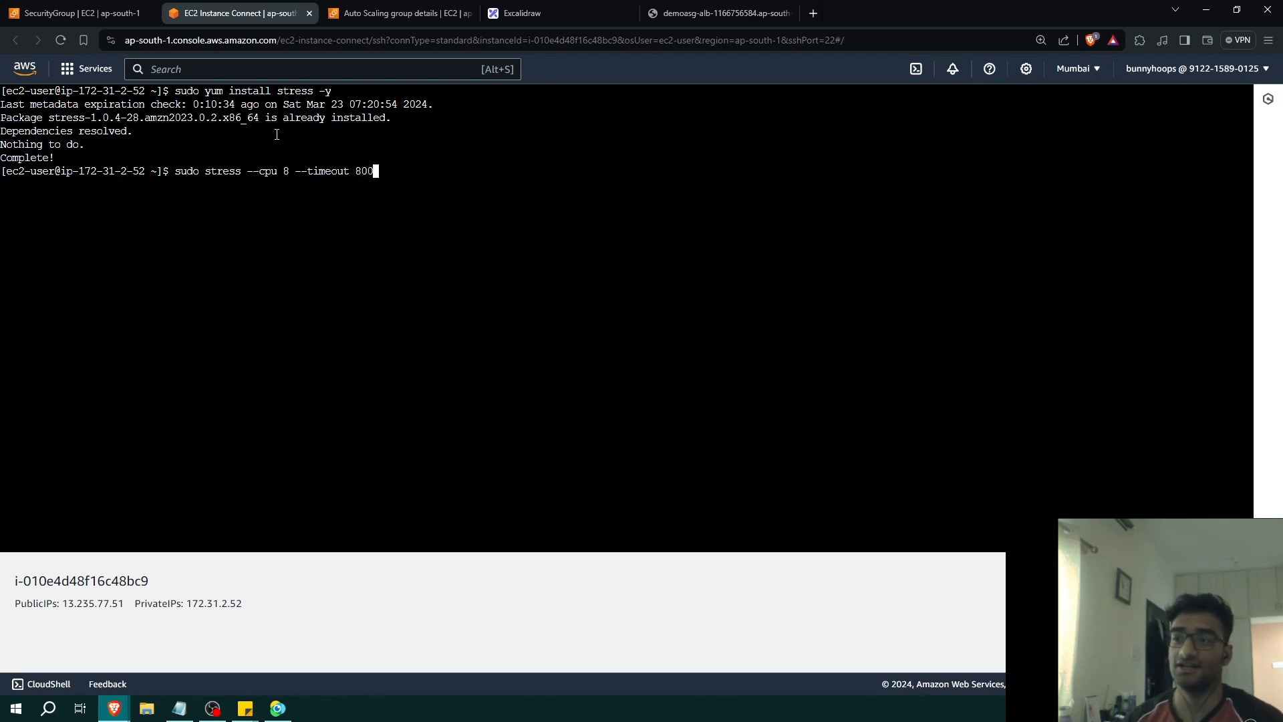
key("Return")
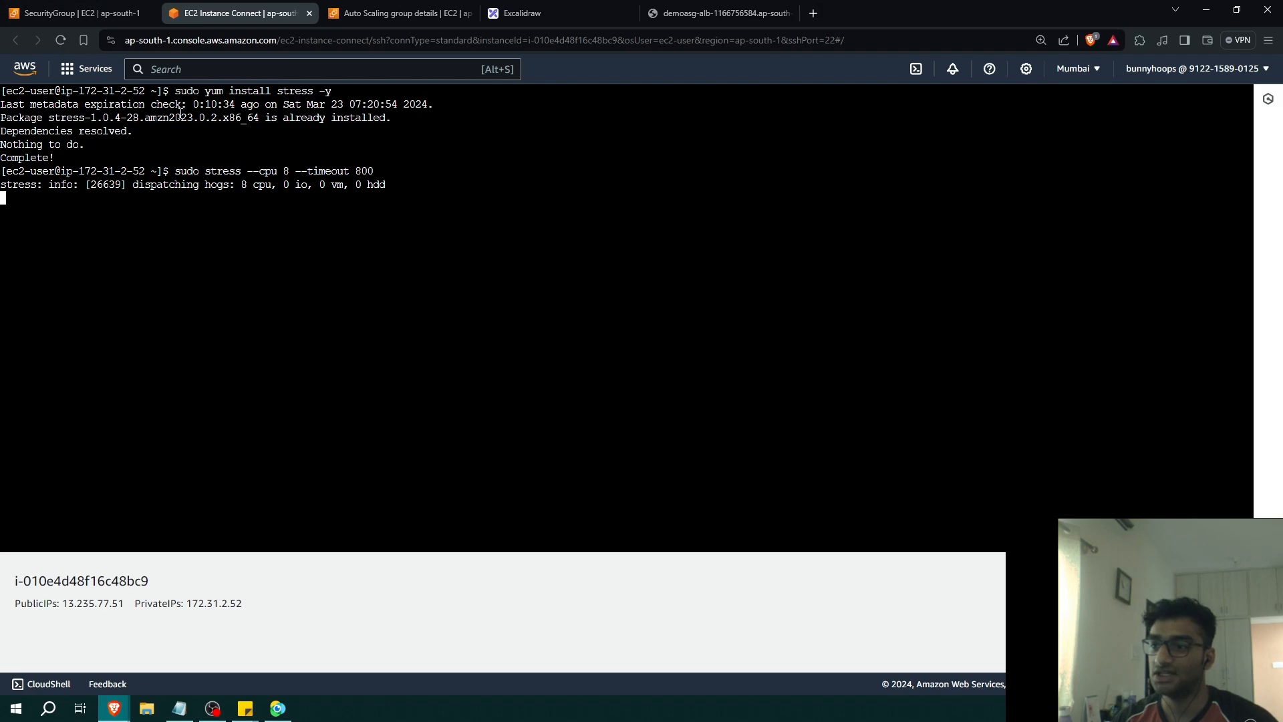
Reload the Auto Scaling groups list, close the other Auto Scaling group details page, and open DemoASG
left_click(107, 14)
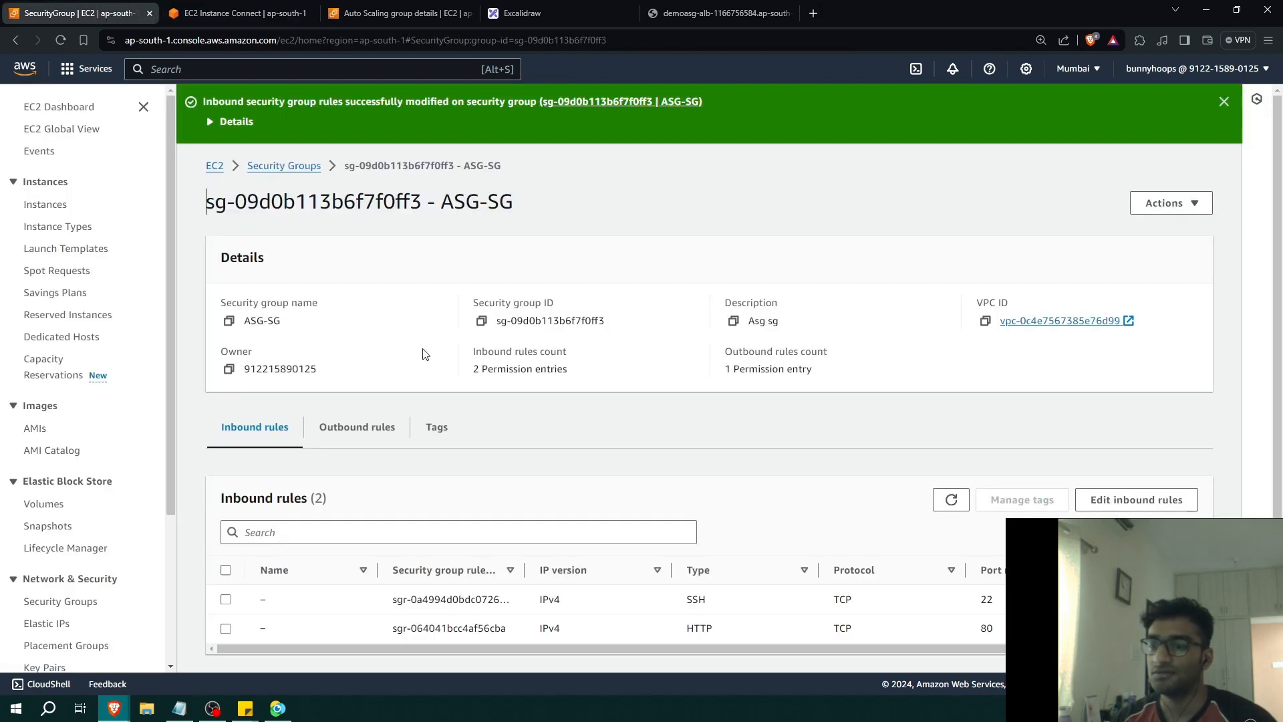
scroll(113, 528, "down", 3)
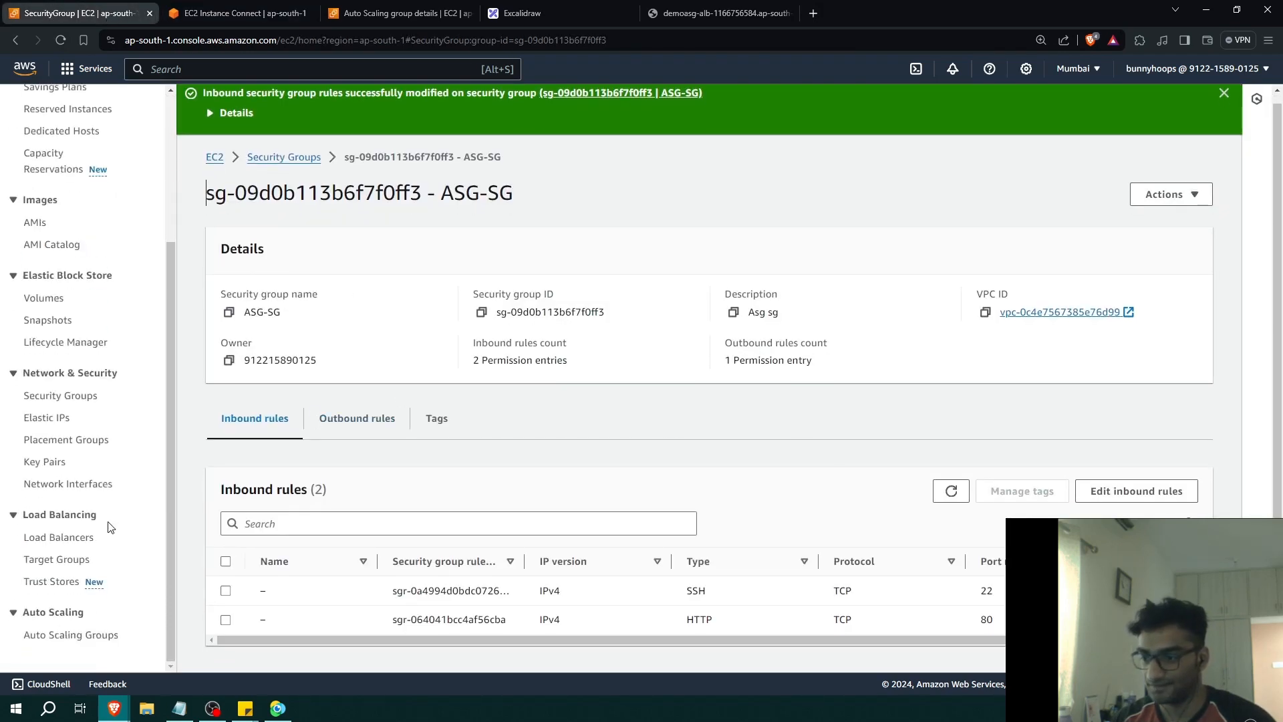
left_click(75, 635)
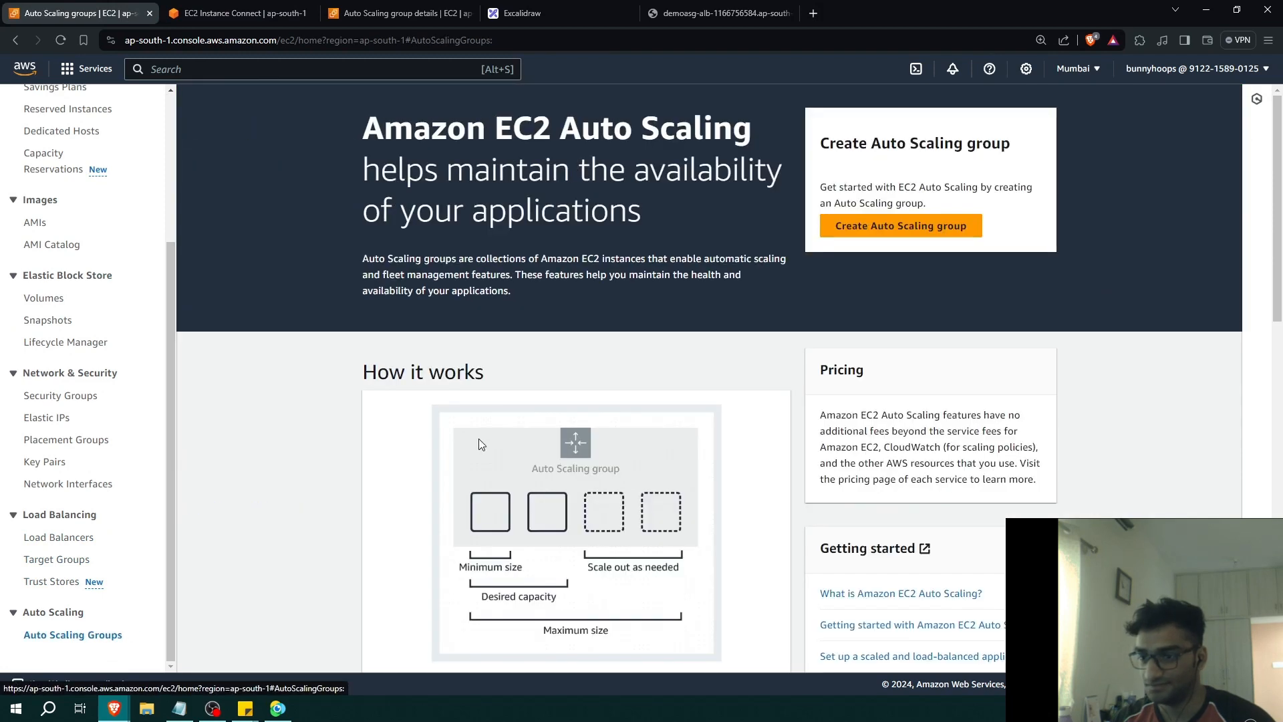
left_click(61, 44)
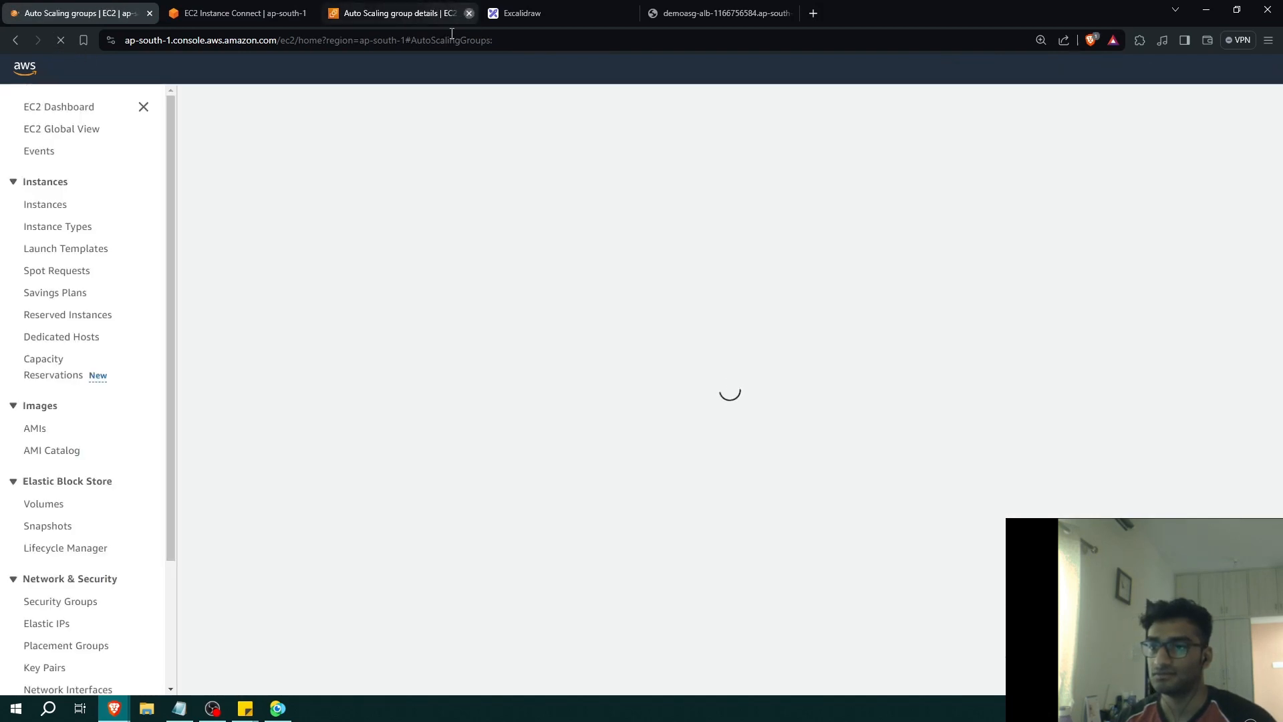
left_click(469, 12)
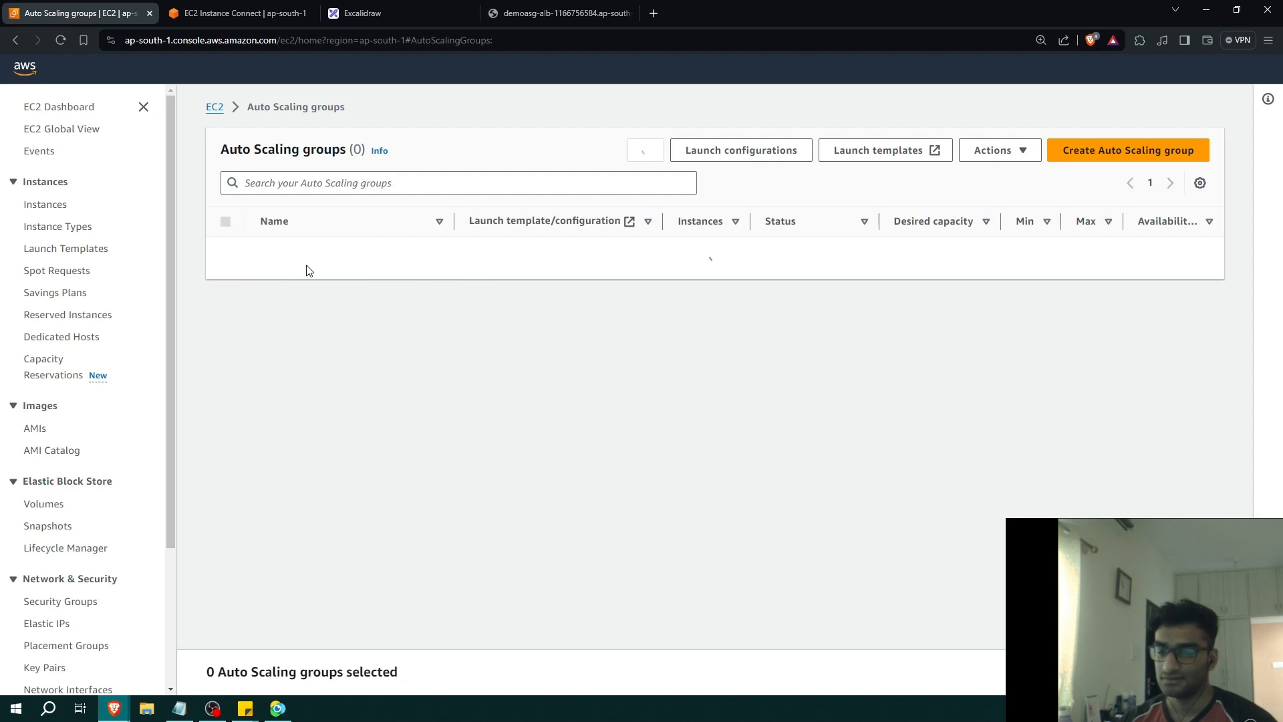
left_click(279, 254)
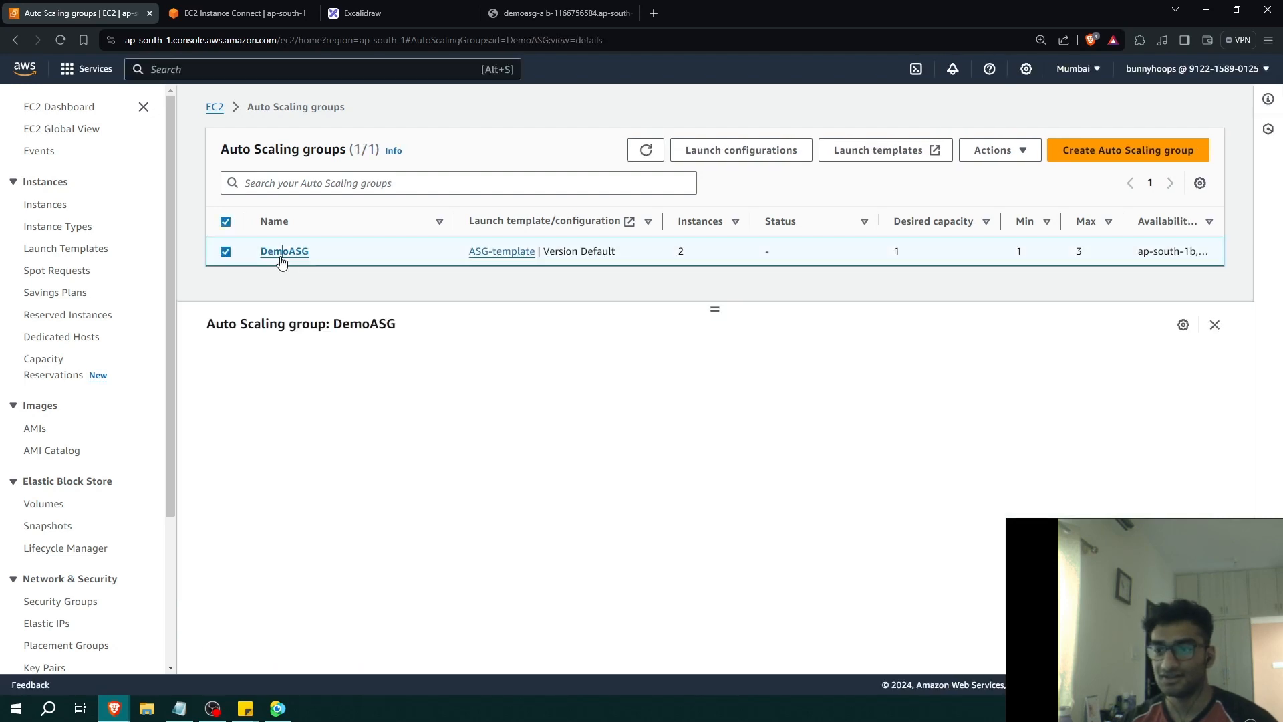
Review DemoASG's group details and its automatic scaling policies
scroll(795, 254, "down", 15)
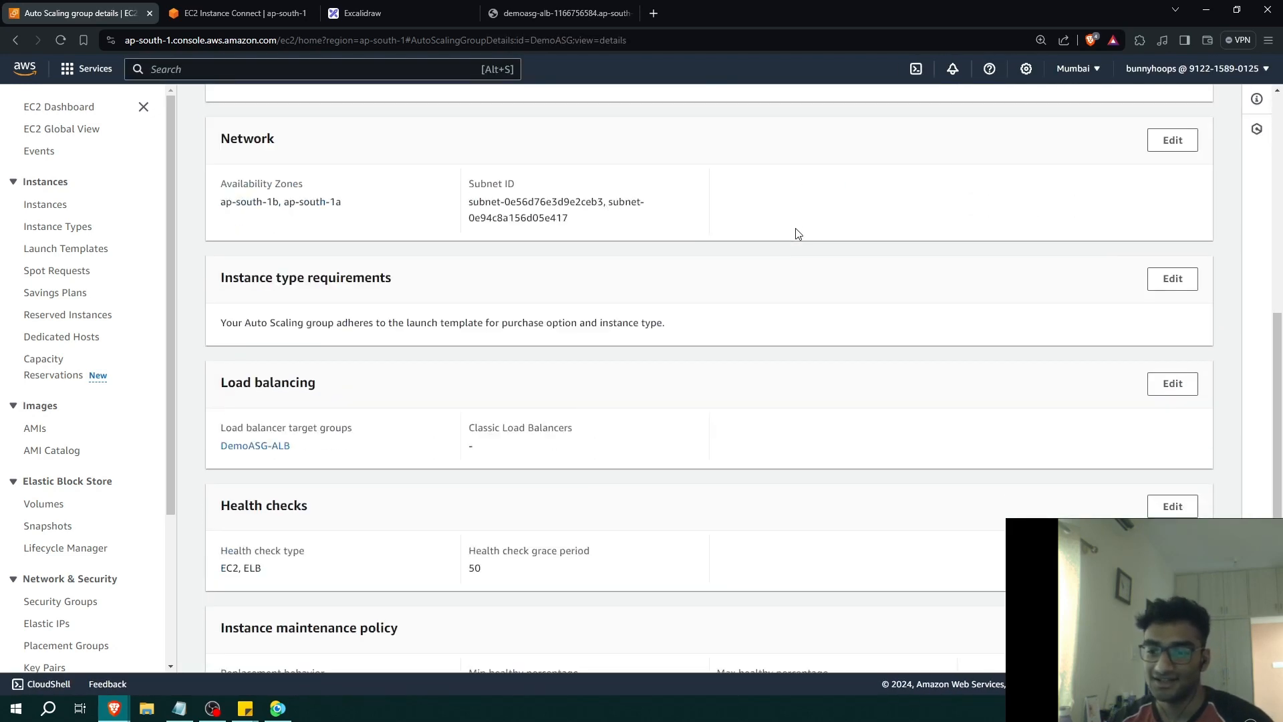
scroll(799, 280, "up", 15)
left_click(409, 200)
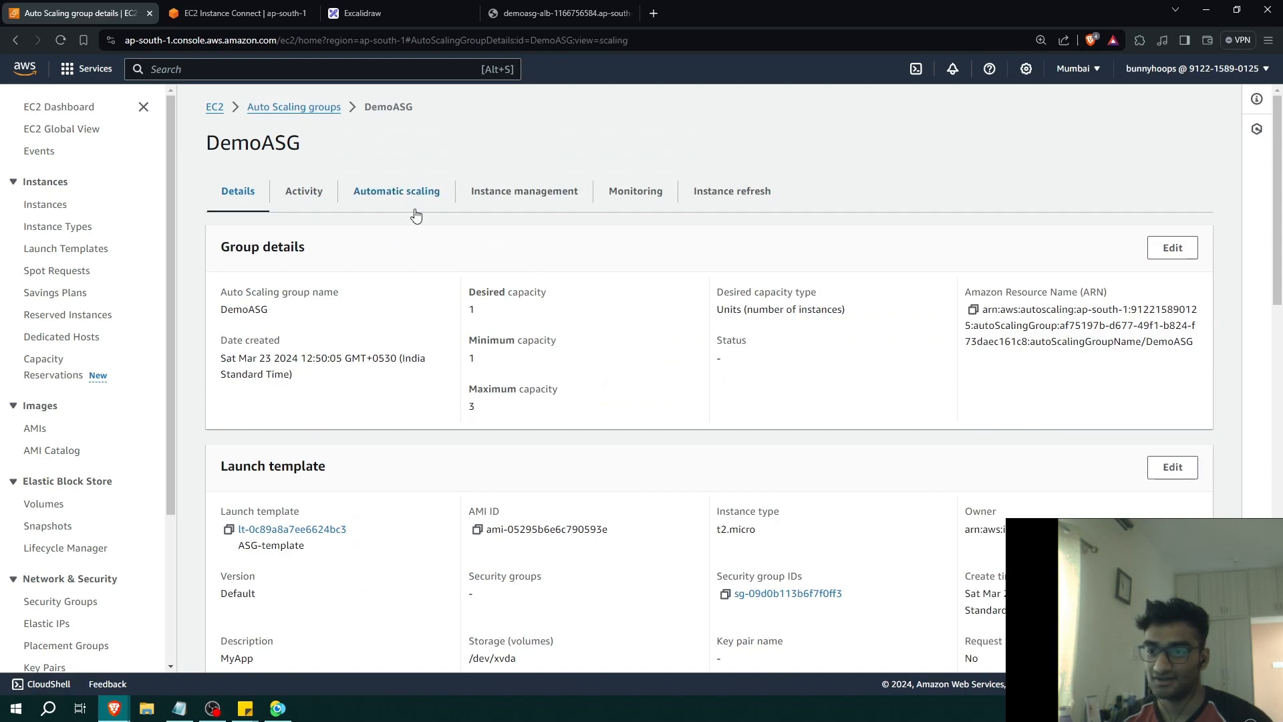
scroll(682, 340, "down", 5)
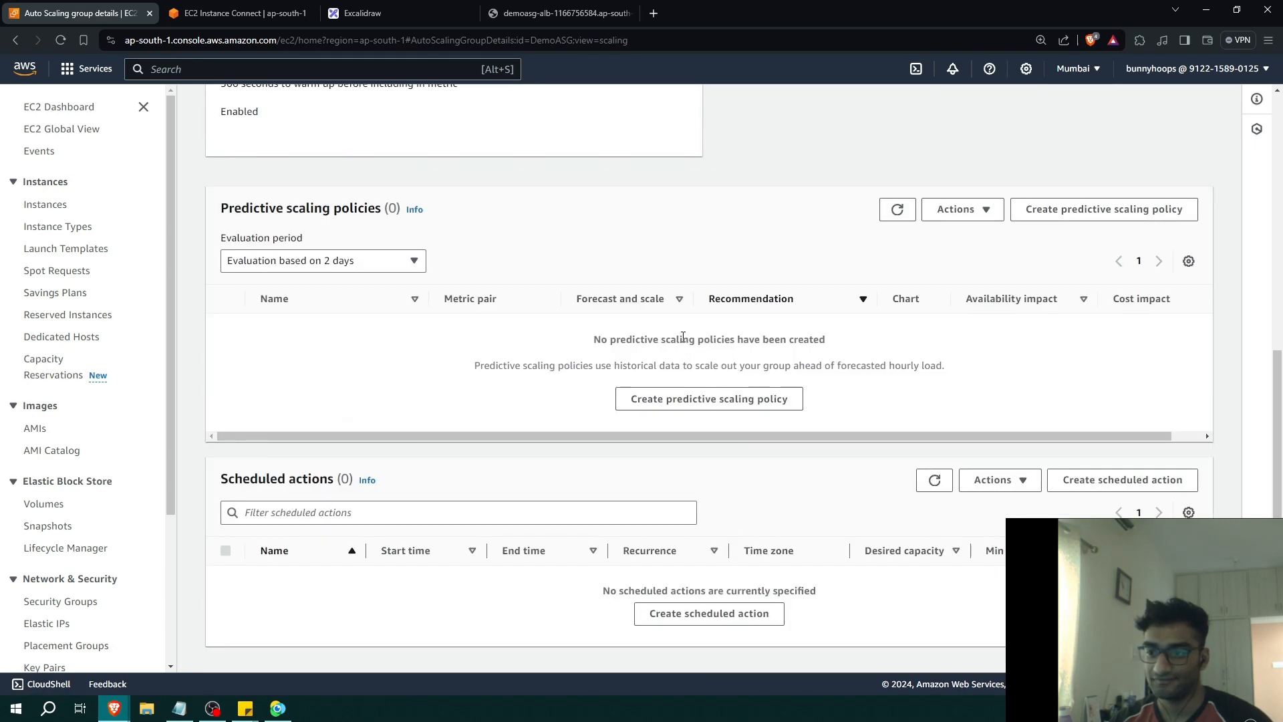
scroll(685, 338, "up", 9)
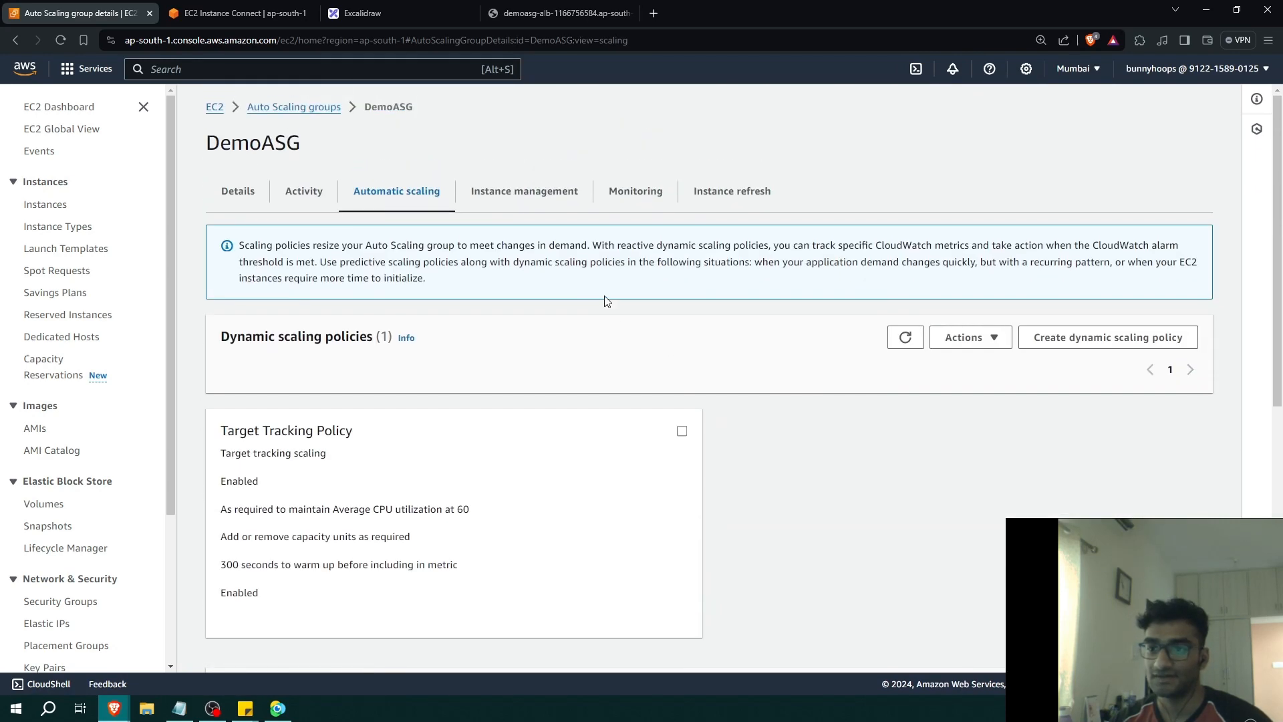
Examine the status and cause of the instance termination entry in DemoASG's activity history
left_click(302, 191)
scroll(878, 397, "down", 2)
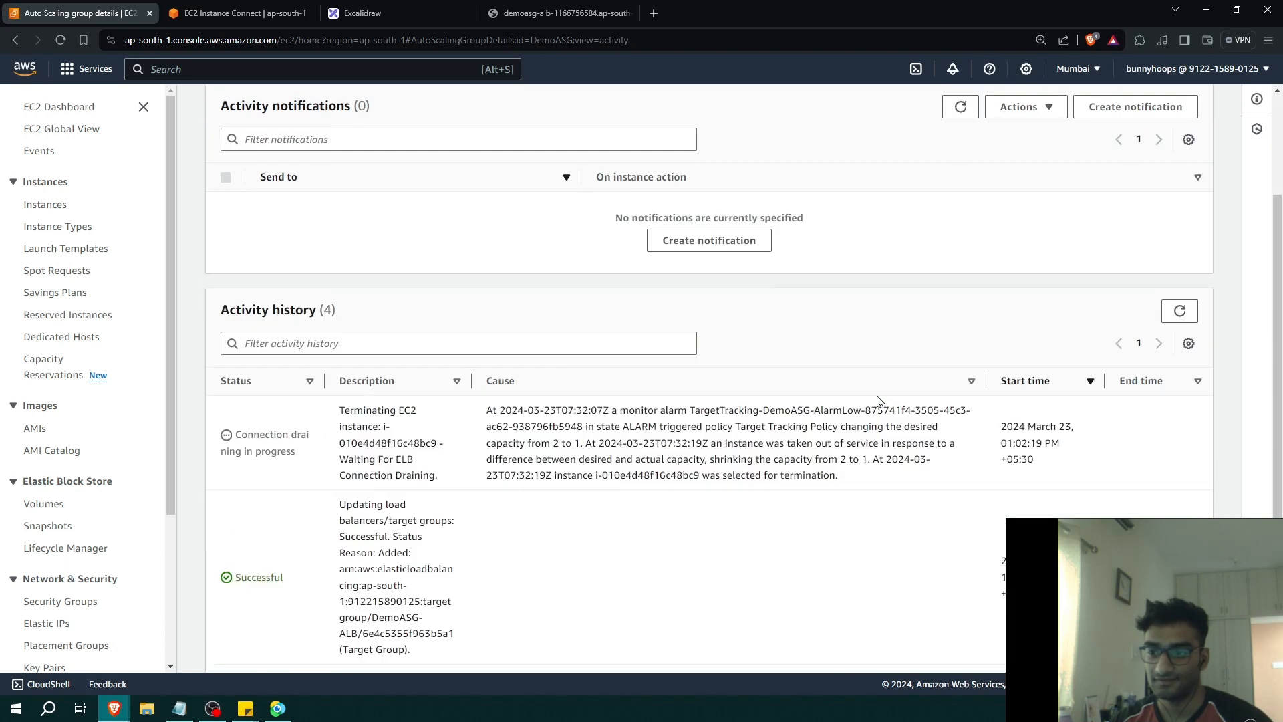
left_click_drag(301, 468, 241, 436)
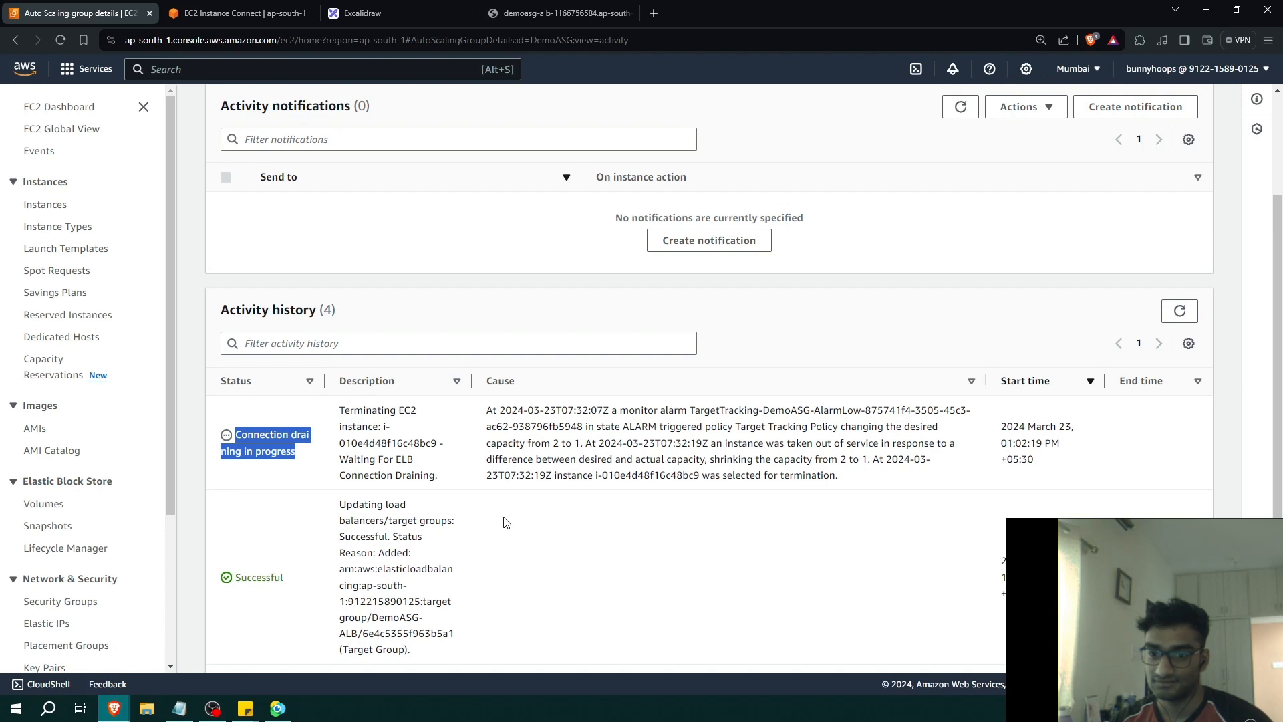
left_click_drag(487, 443, 840, 475)
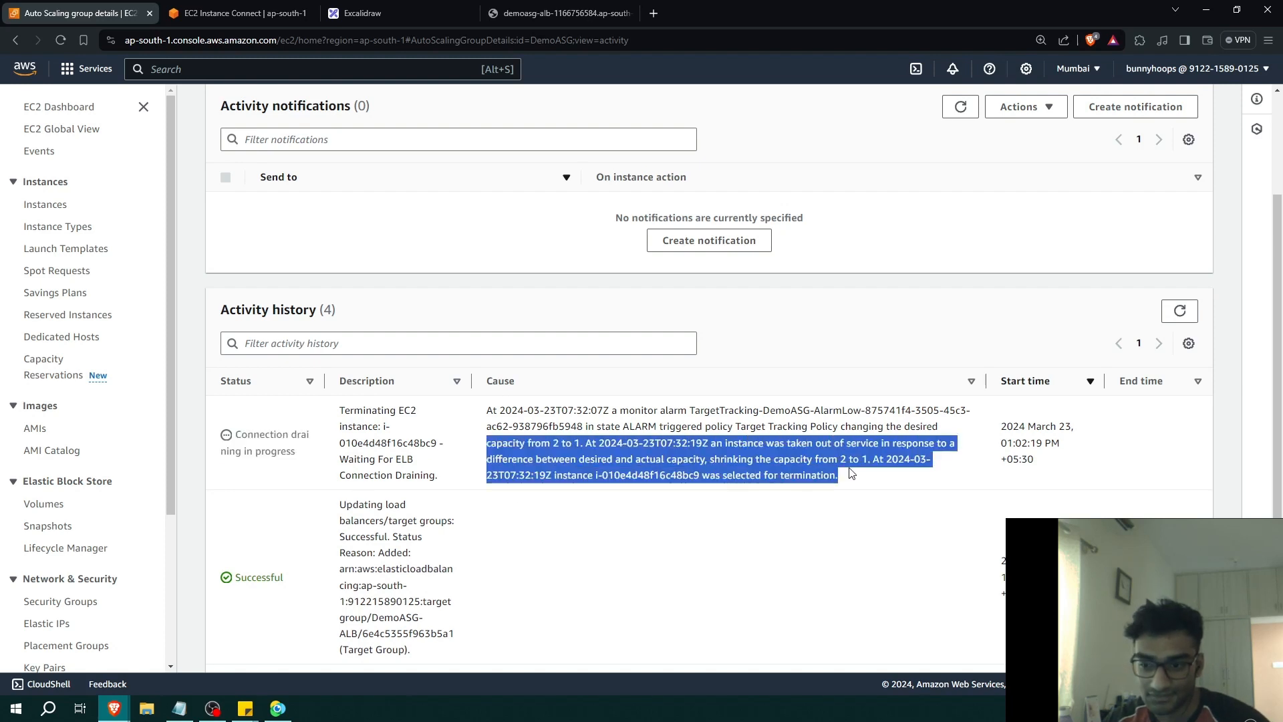
scroll(802, 468, "down", 2)
left_click(705, 270)
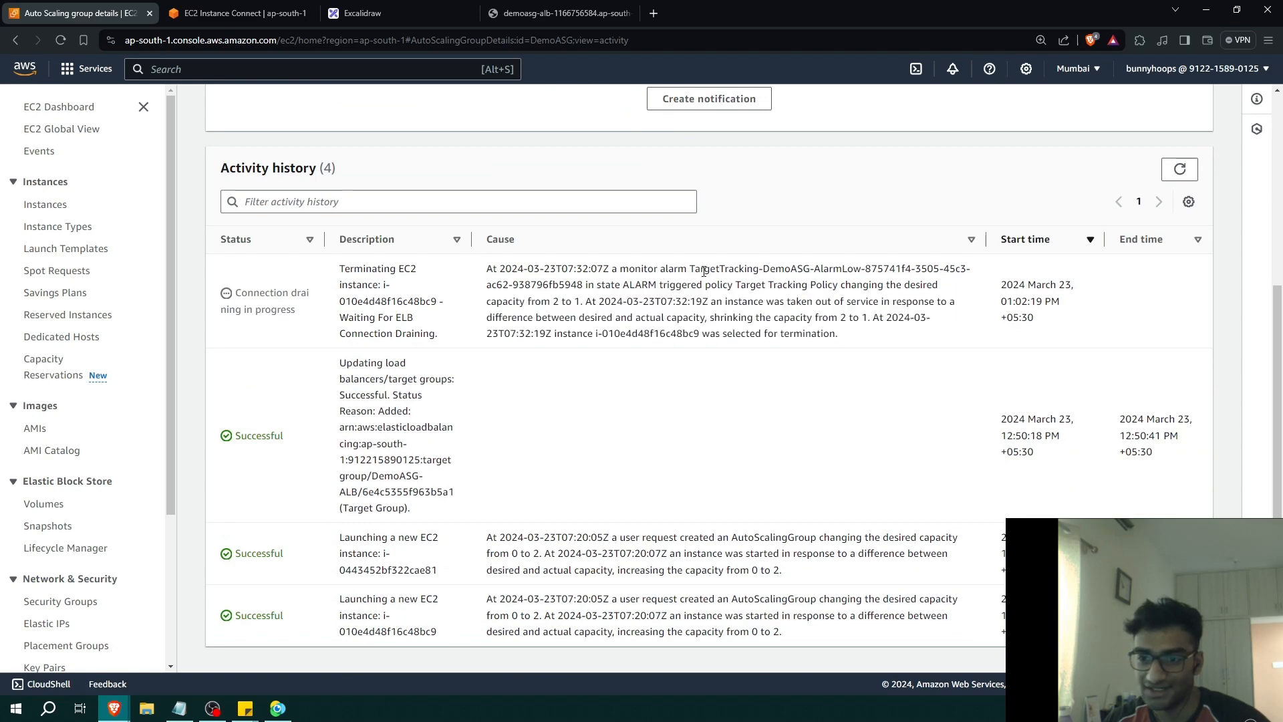
Recheck DemoASG's target tracking policy and compare the group's desired capacity with its recent activity
scroll(605, 288, "up", 4)
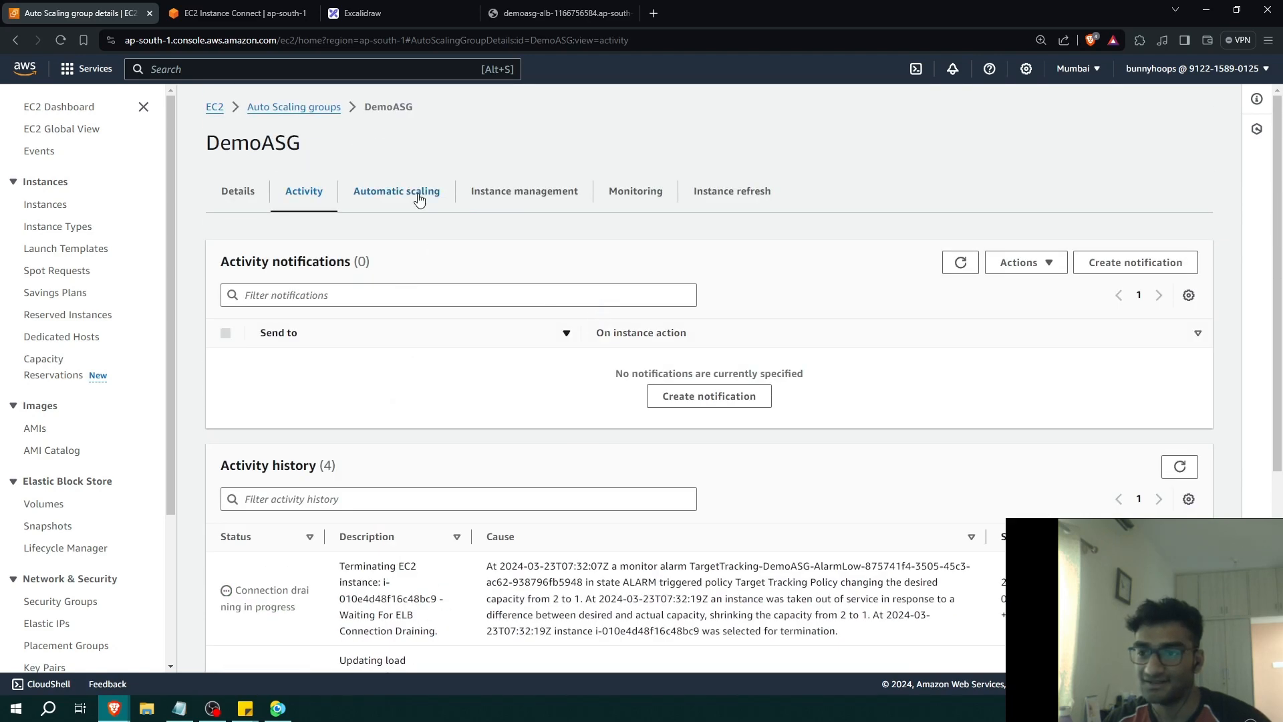
left_click(367, 201)
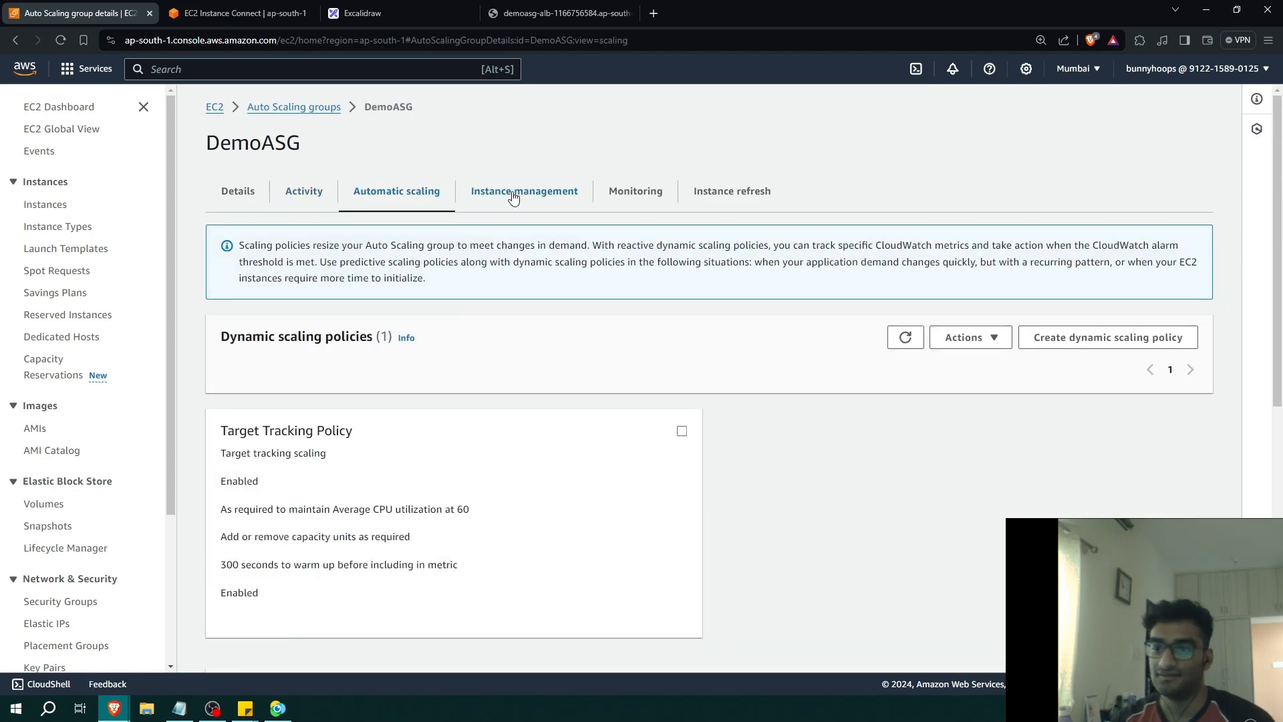
left_click(515, 196)
left_click(302, 195)
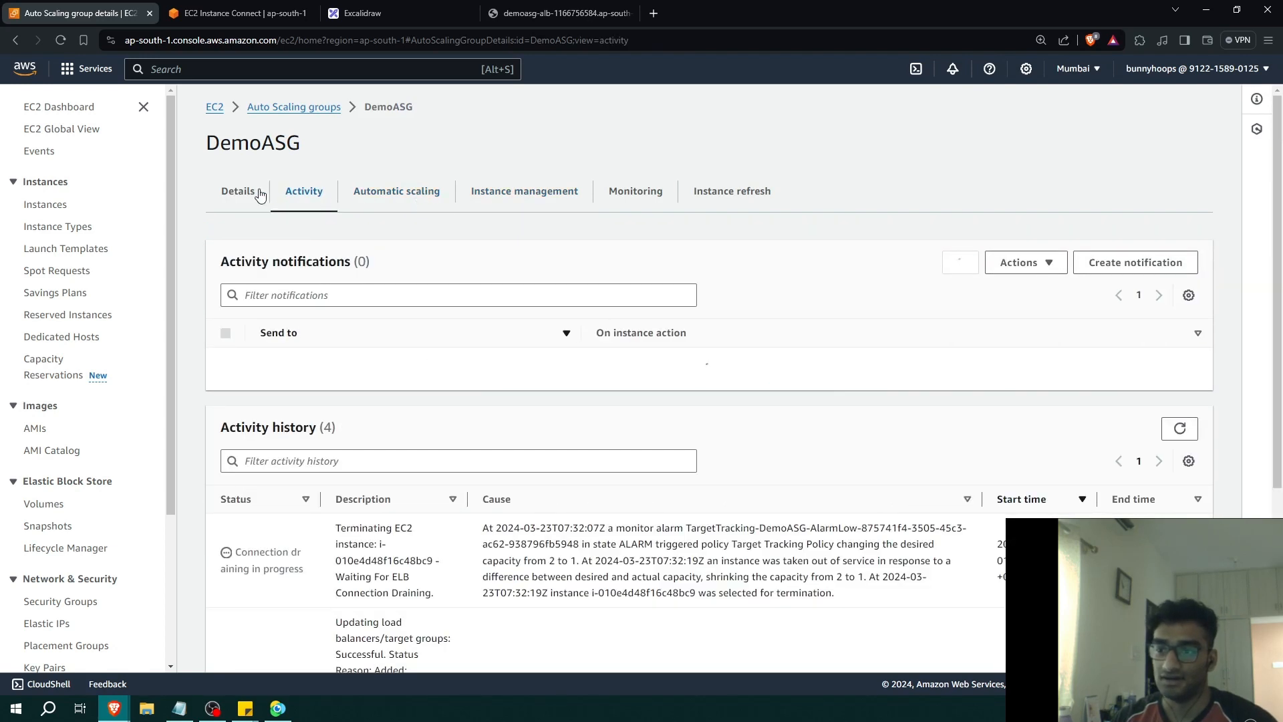
left_click(260, 195)
left_click_drag(477, 310, 464, 304)
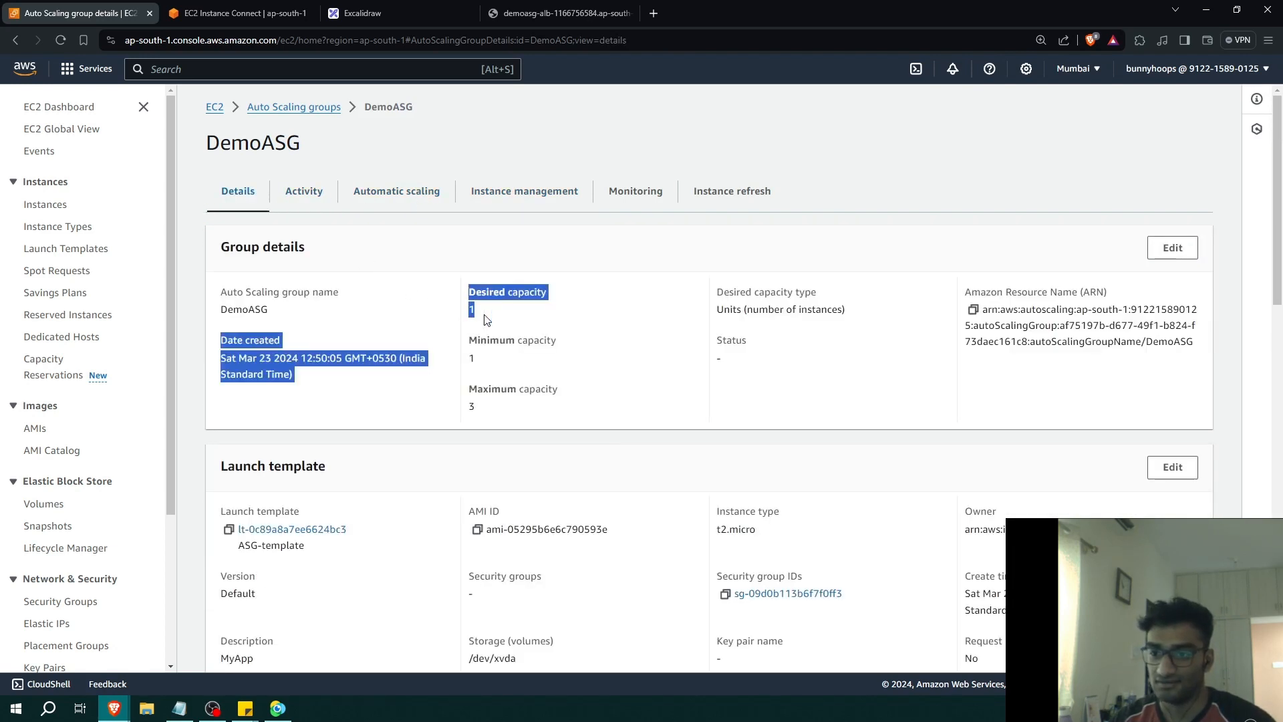
left_click(488, 320)
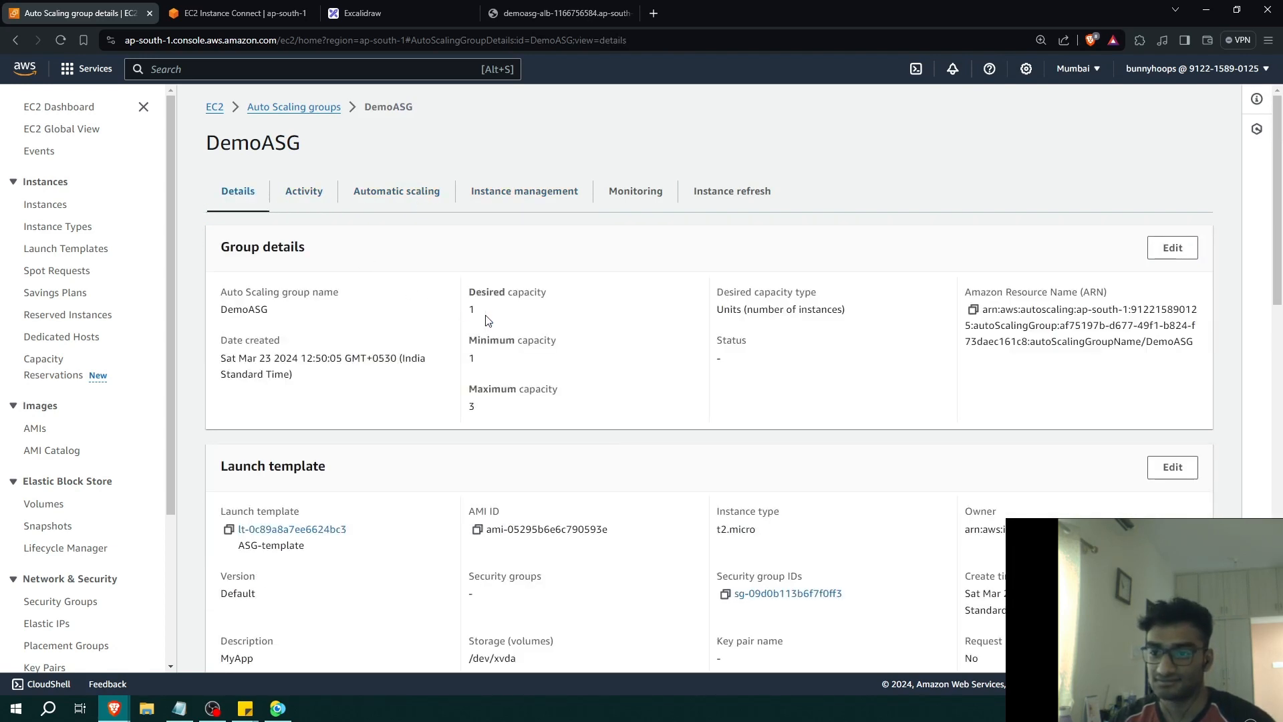
left_click(308, 195)
left_click_drag(250, 143, 244, 188)
left_click(244, 190)
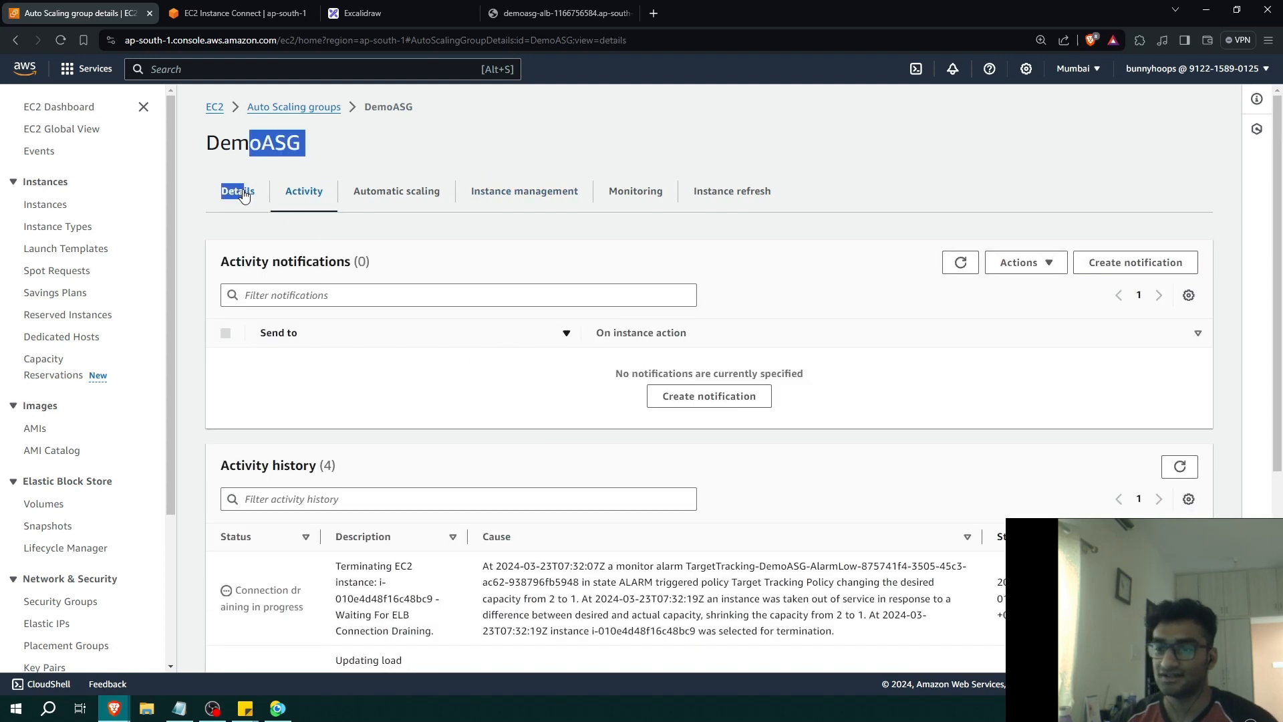
left_click(476, 308)
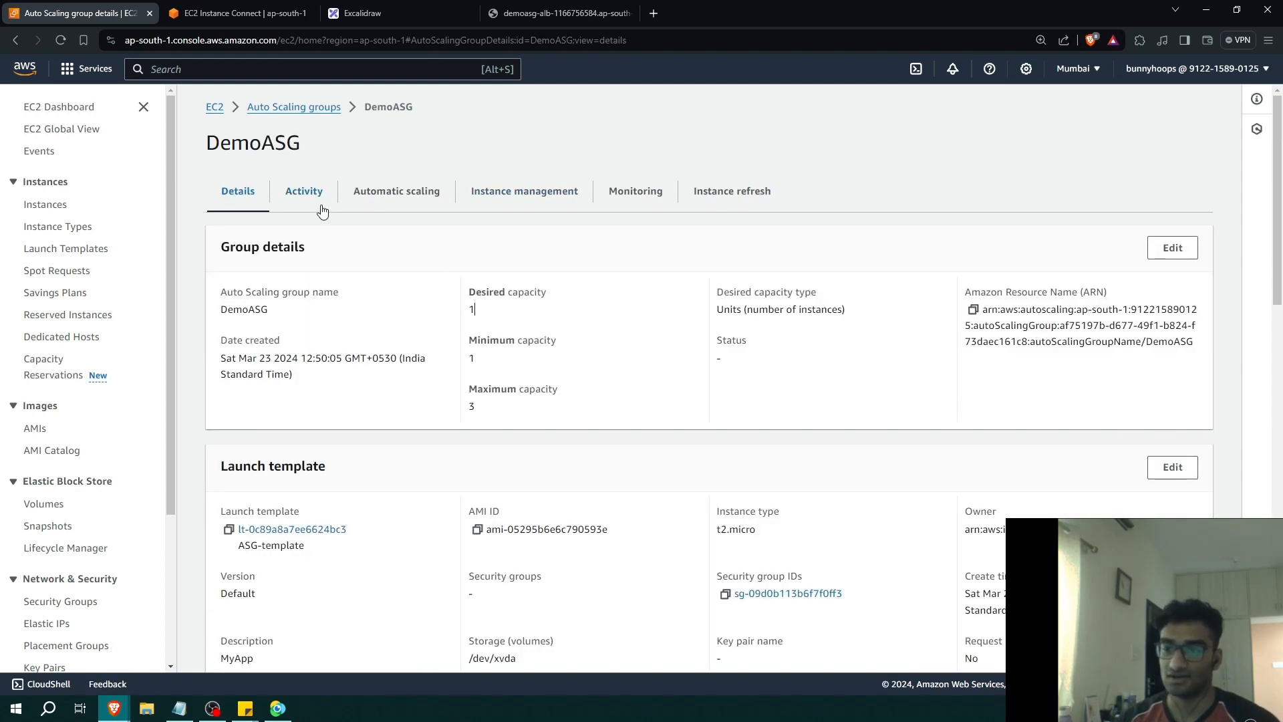
Refresh DemoASG's activity history and check it for new scaling events
left_click(304, 194)
scroll(674, 415, "down", 3)
scroll(674, 415, "down", 2)
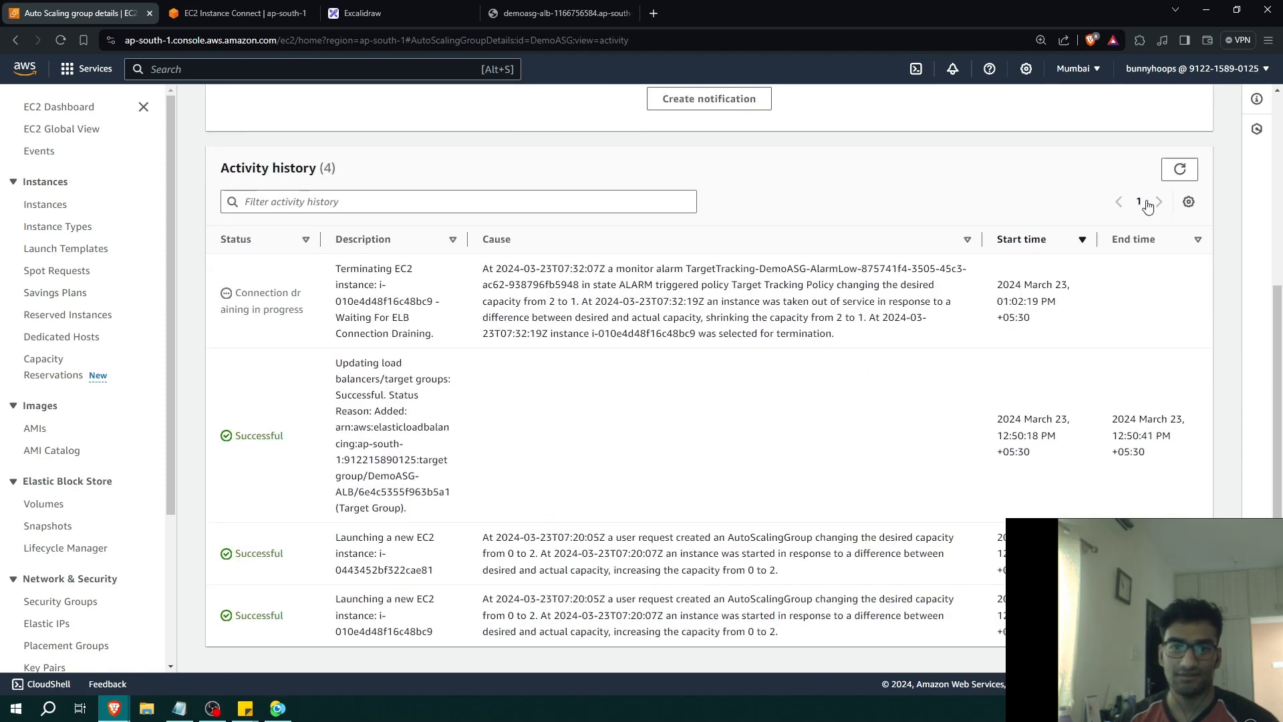
left_click(1180, 170)
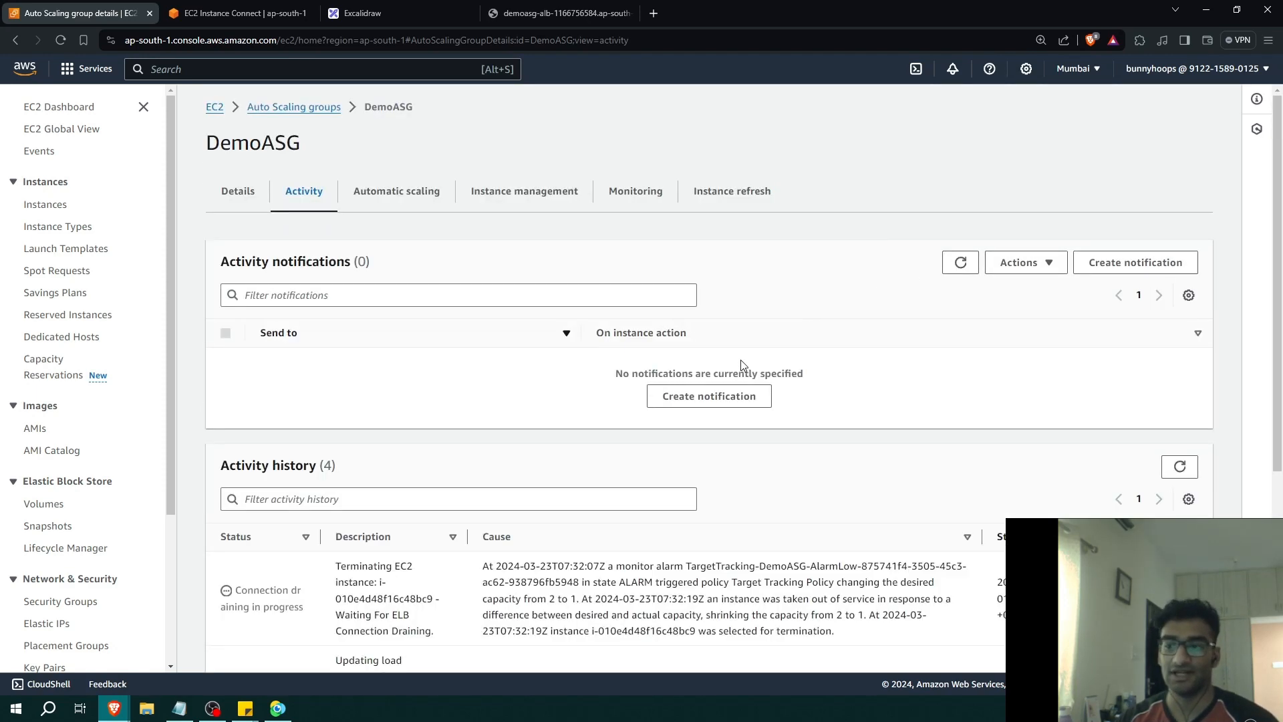
scroll(702, 395, "down", 4)
scroll(610, 430, "up", 3)
scroll(610, 429, "down", 3)
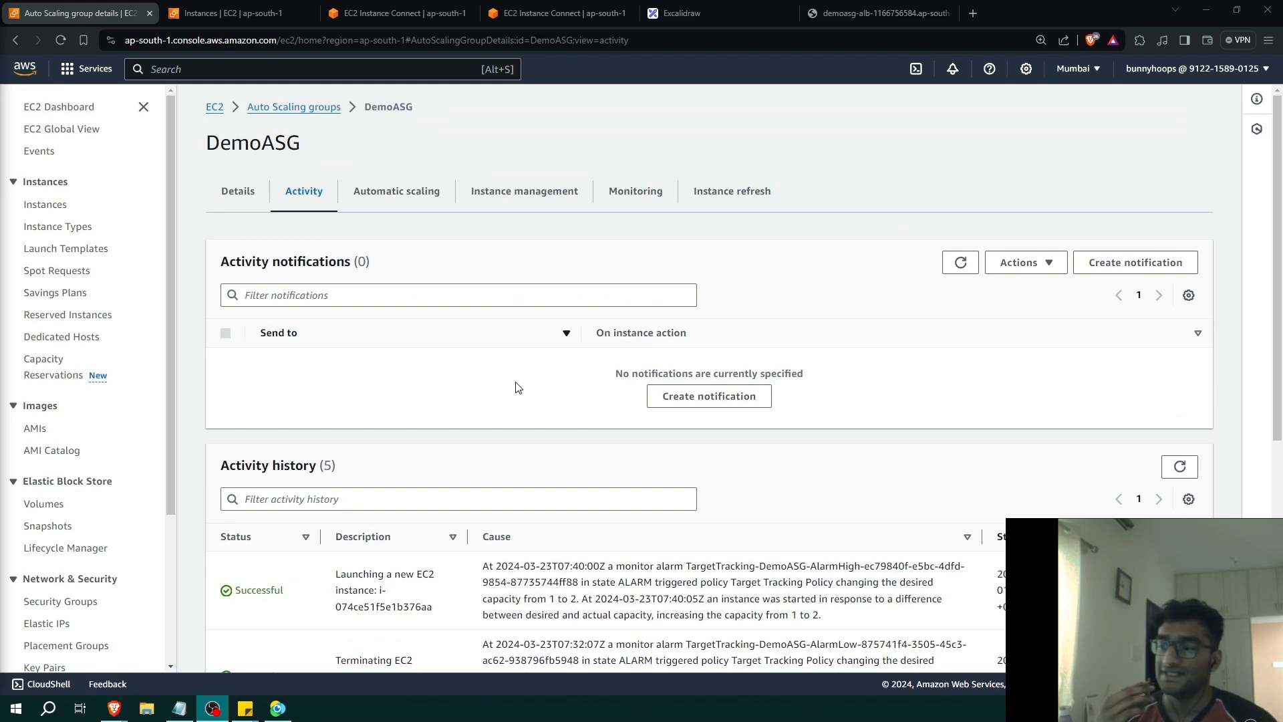
Inspect the CPU utilization graph in DemoASG's EC2 CloudWatch monitoring details
left_click(423, 193)
left_click(648, 199)
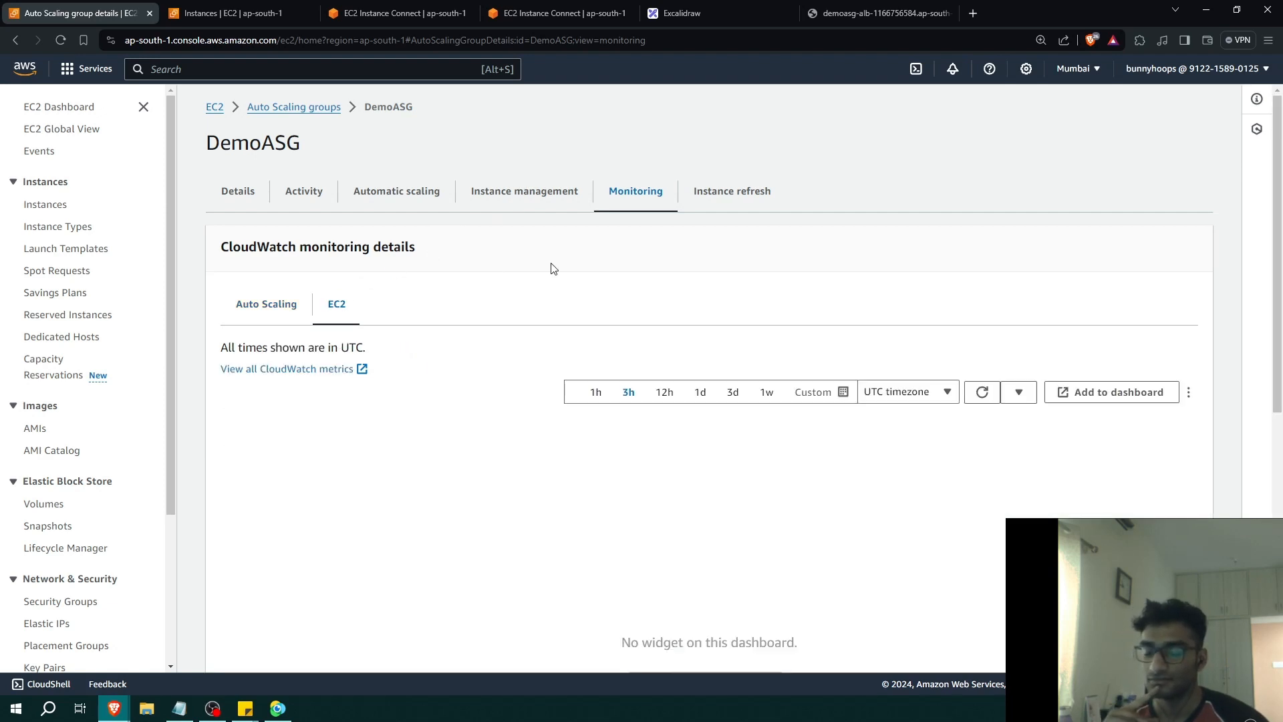
scroll(508, 271, "down", 2)
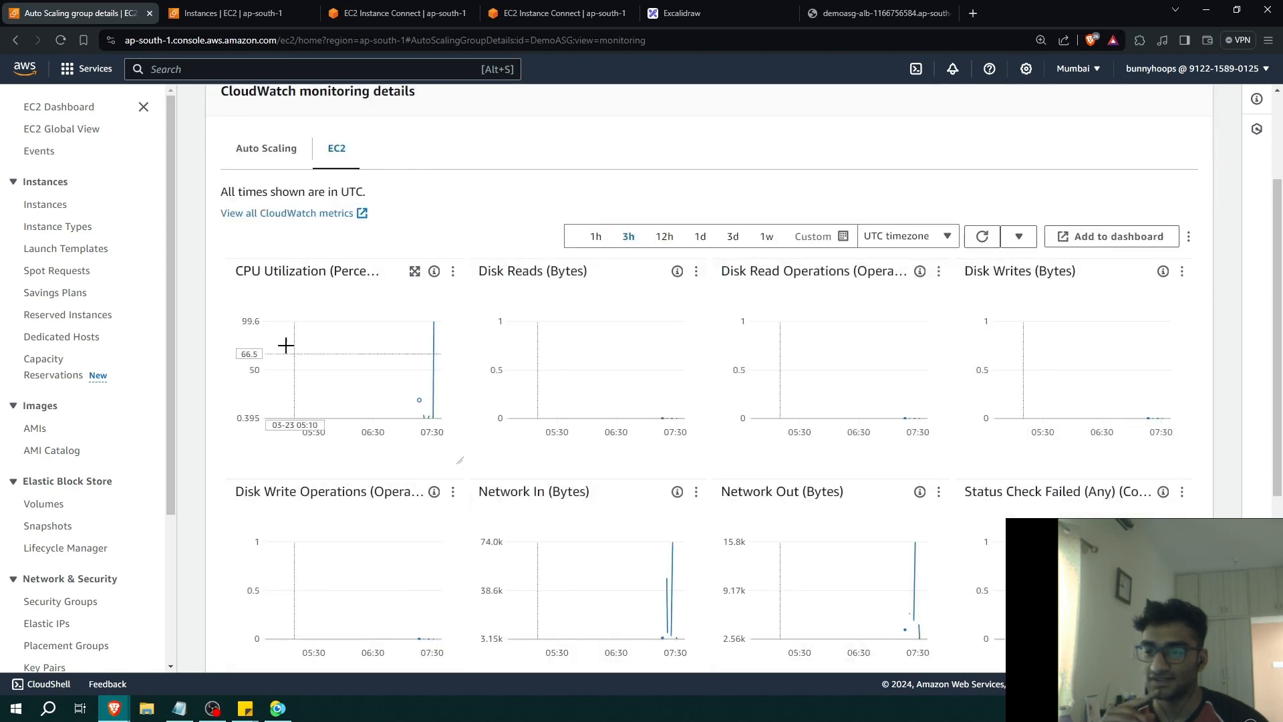
mouse_move(424, 327)
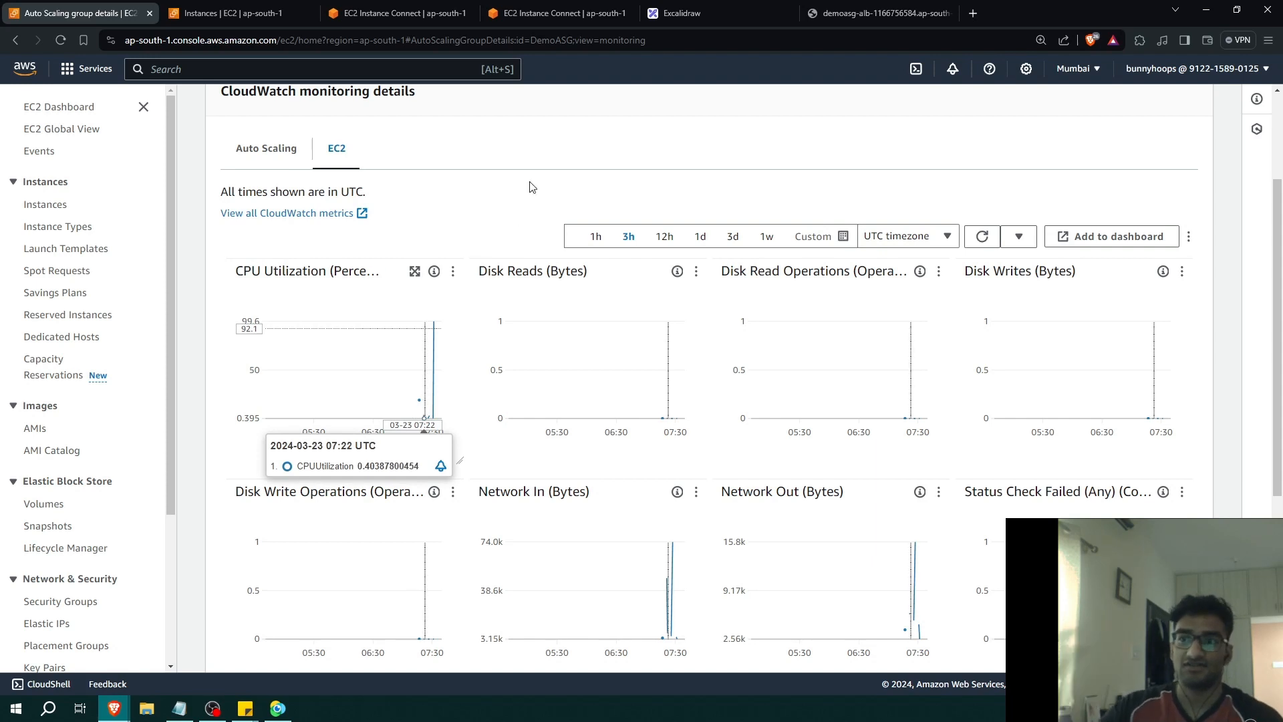
Check the CPU usage of the stress processes in the EC2 Instance Connect session and return to DemoASG's monitoring details
left_click(401, 12)
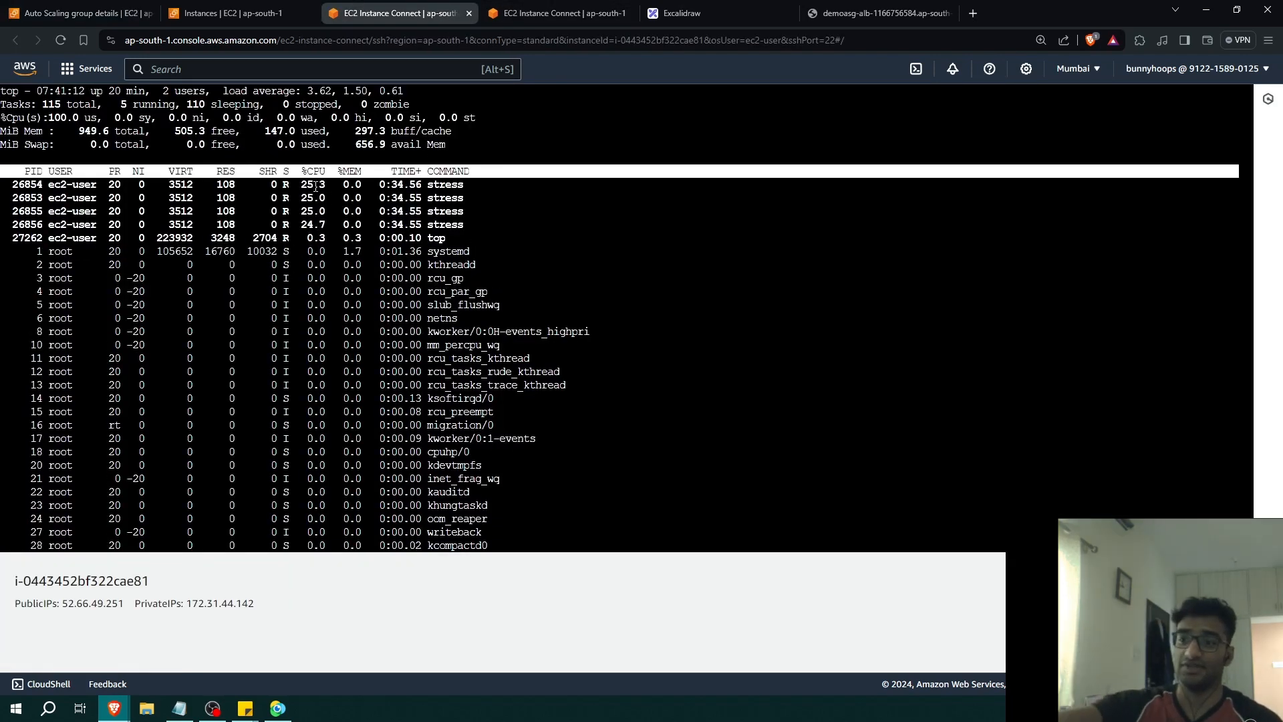
left_click(227, 12)
left_click(80, 12)
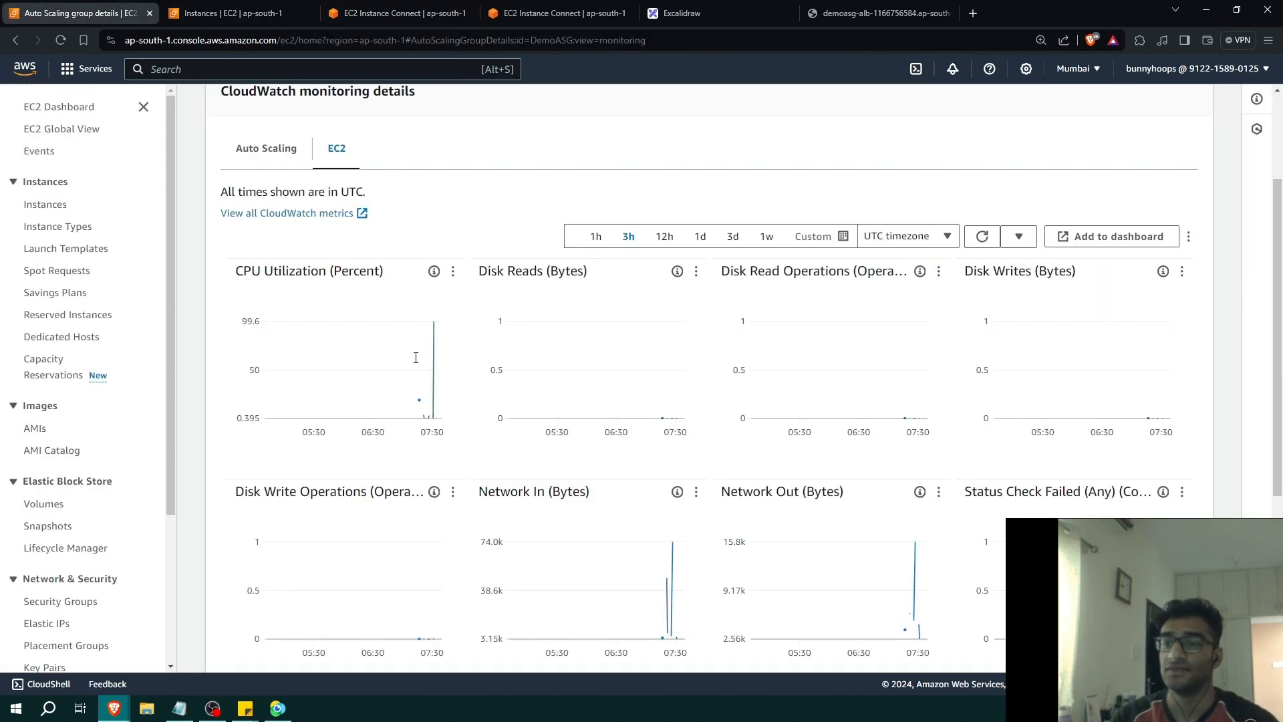
Open DemoASG's activity history and look for new scaling events
scroll(287, 268, "up", 3)
left_click(314, 191)
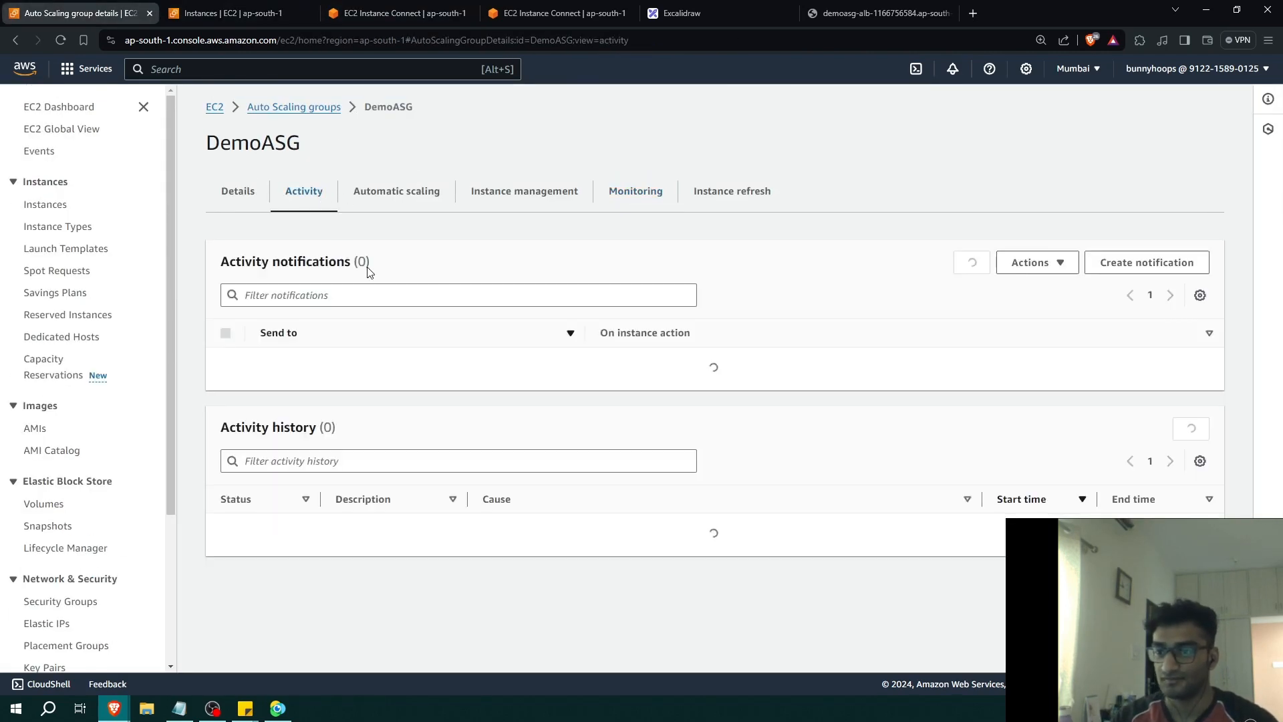
scroll(553, 347, "down", 5)
scroll(452, 339, "up", 3)
scroll(451, 340, "down", 3)
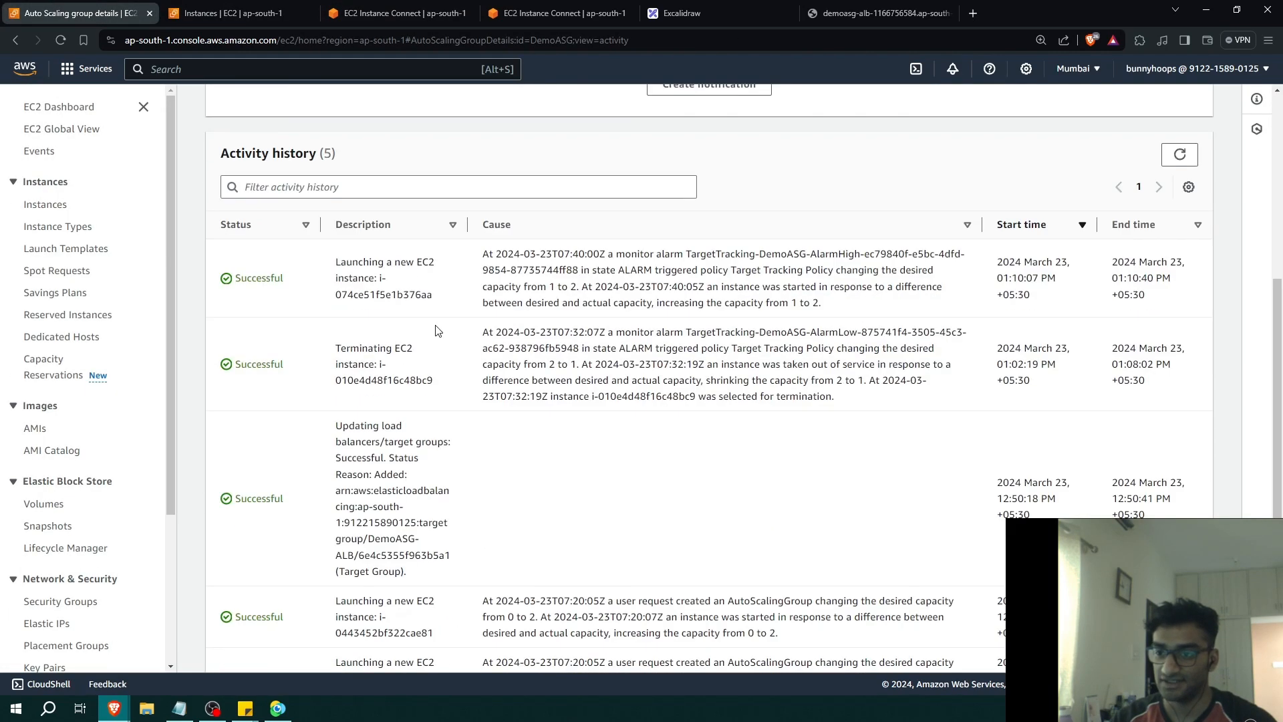
Examine the description, triggering alarm and capacity change of the latest instance launch entry in DemoASG's activity history
triple_click(355, 262)
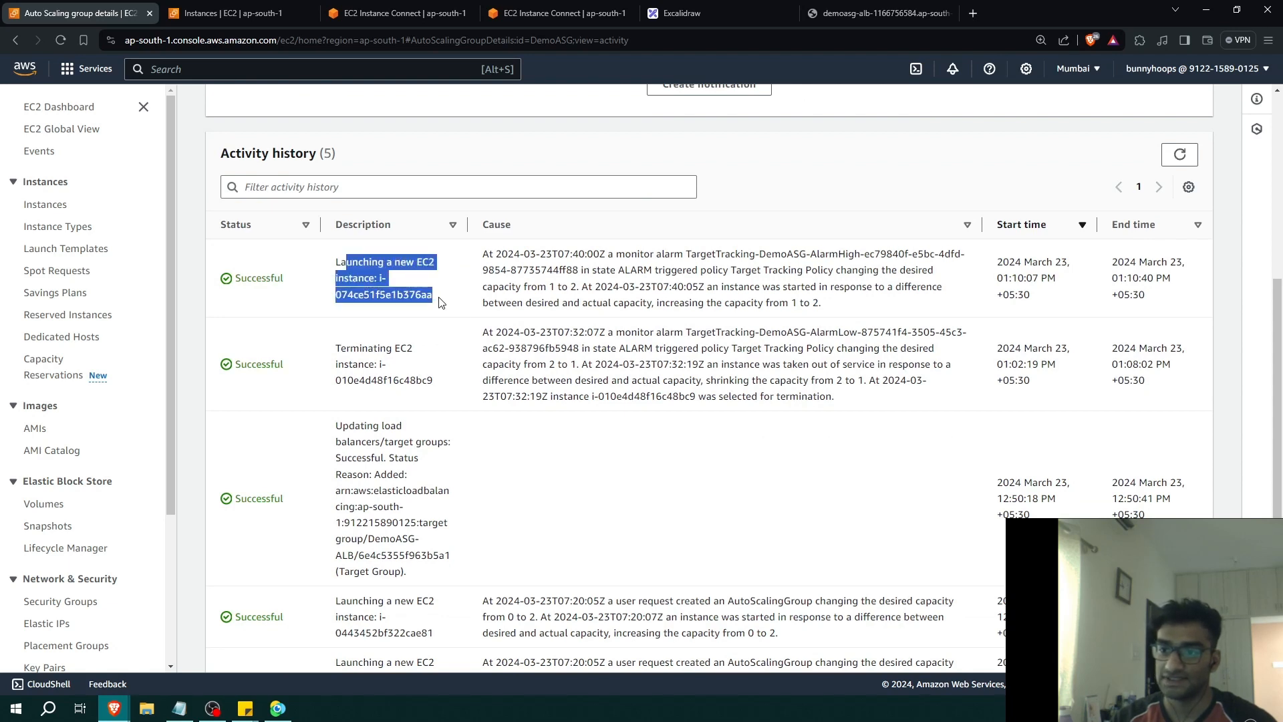
left_click(600, 266)
left_click_drag(616, 253, 707, 272)
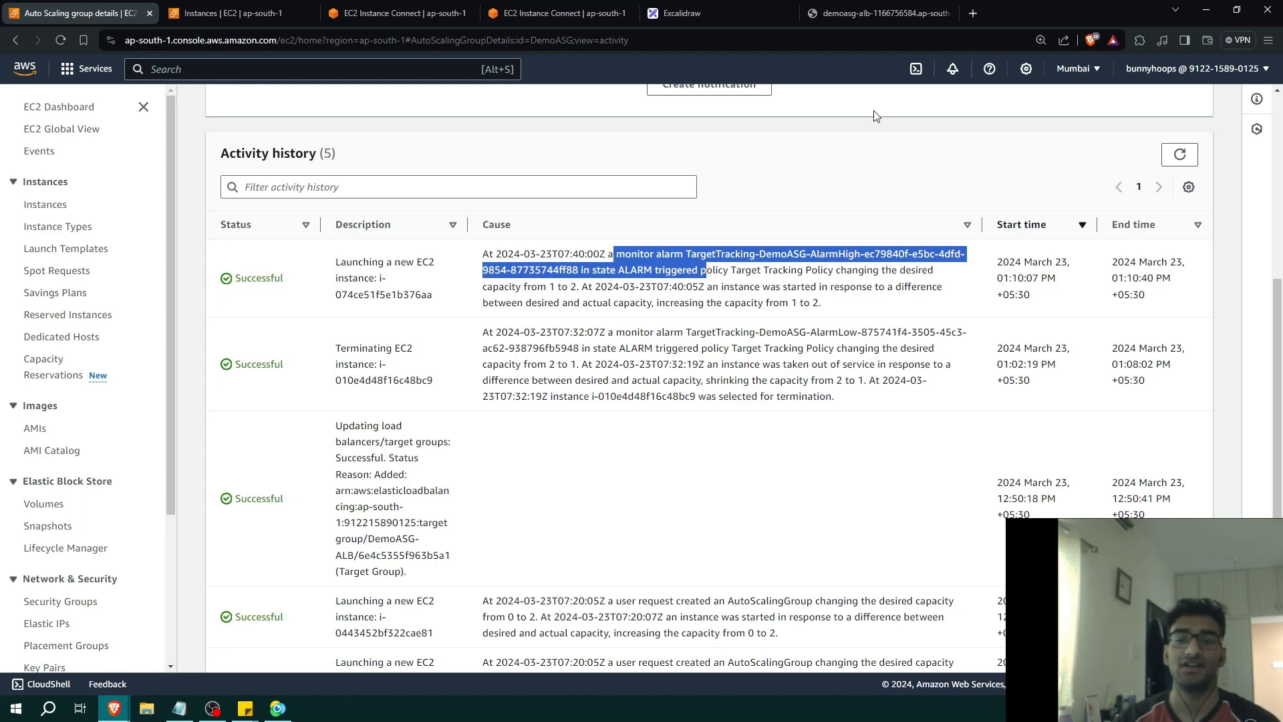
left_click(855, 196)
scroll(885, 395, "up", 5)
scroll(836, 404, "down", 6)
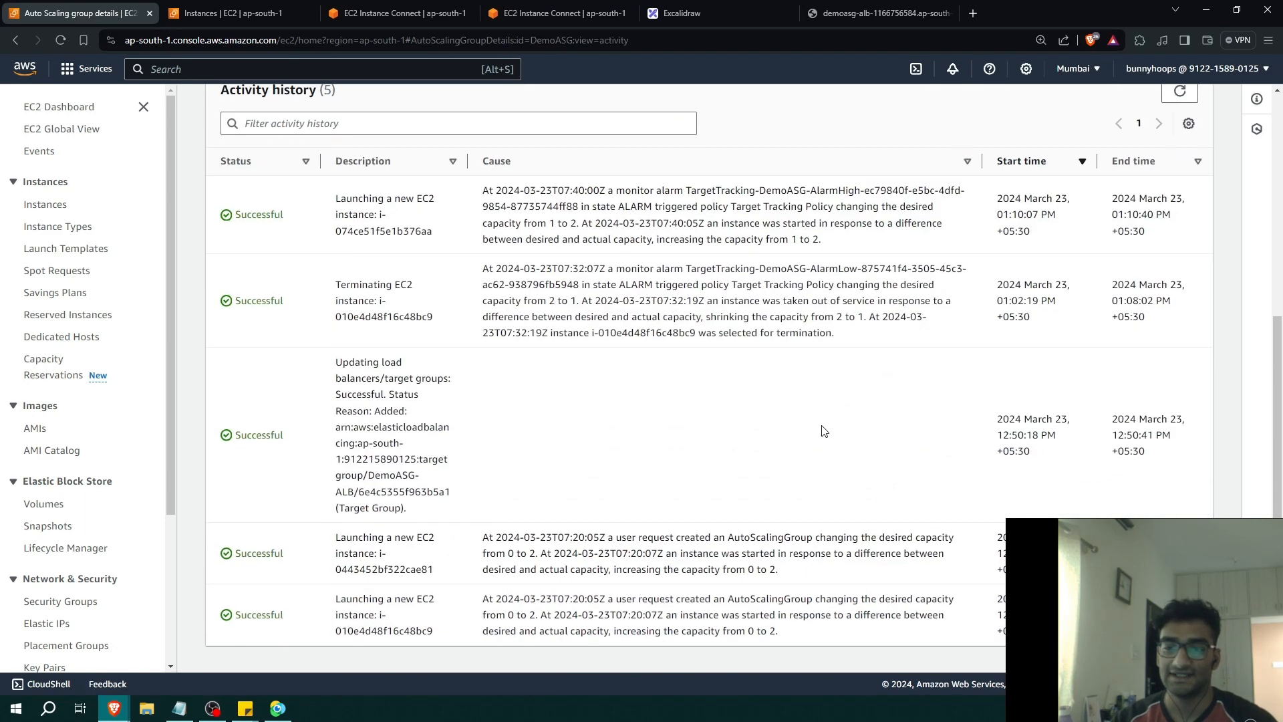
left_click_drag(653, 239, 849, 239)
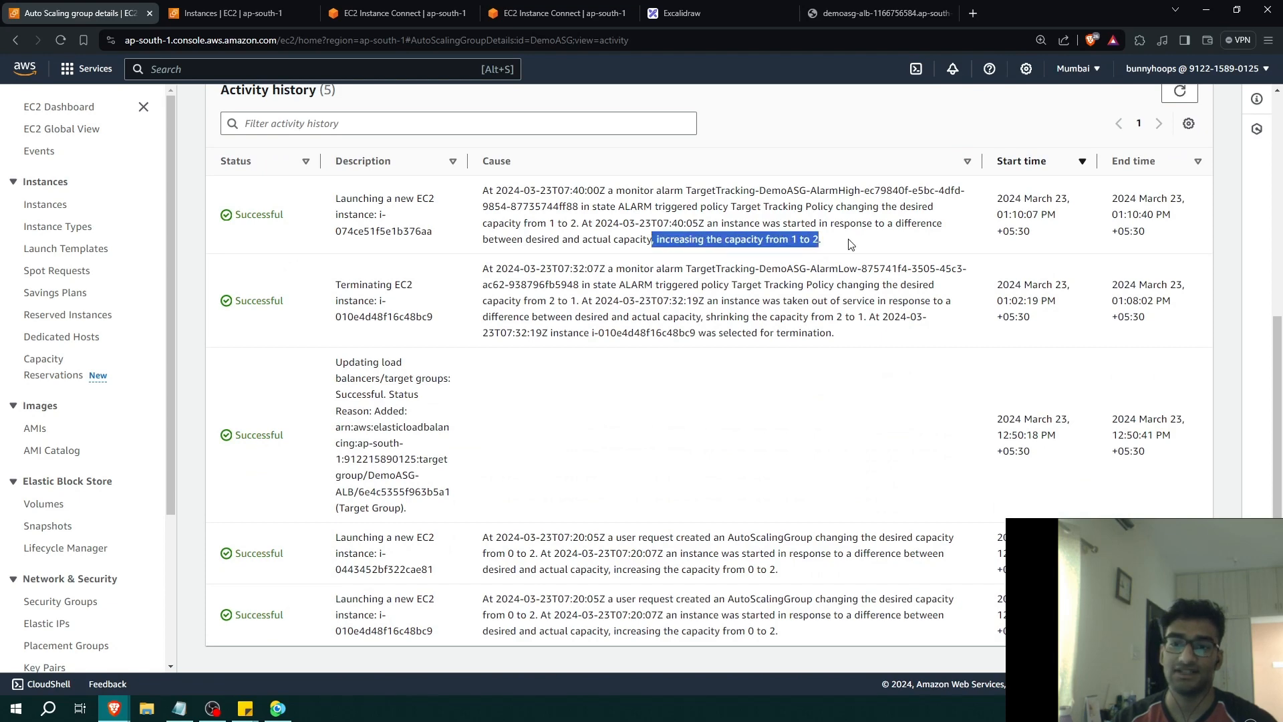
left_click(848, 240)
Refresh the EC2 instances list, enlarge the table area, and check the state and details of instance i-074ce51f5e1b376aa
scroll(467, 234, "up", 5)
left_click(55, 207)
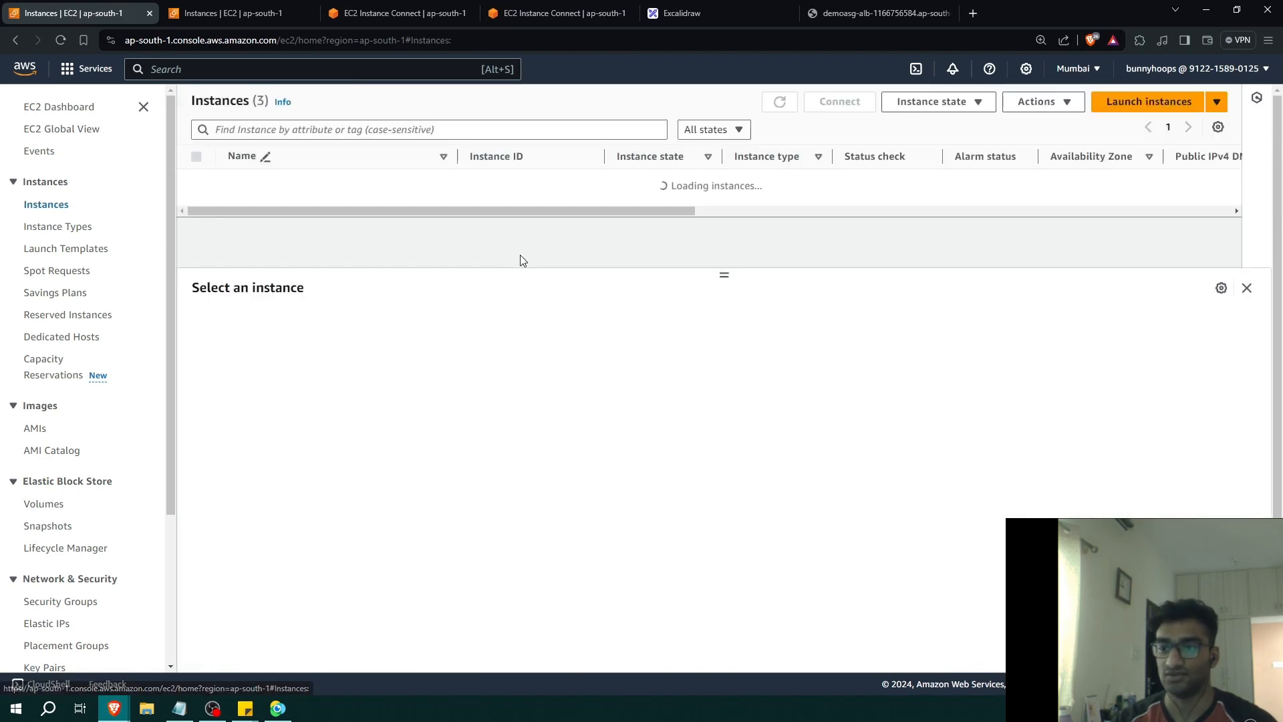
left_click(776, 105)
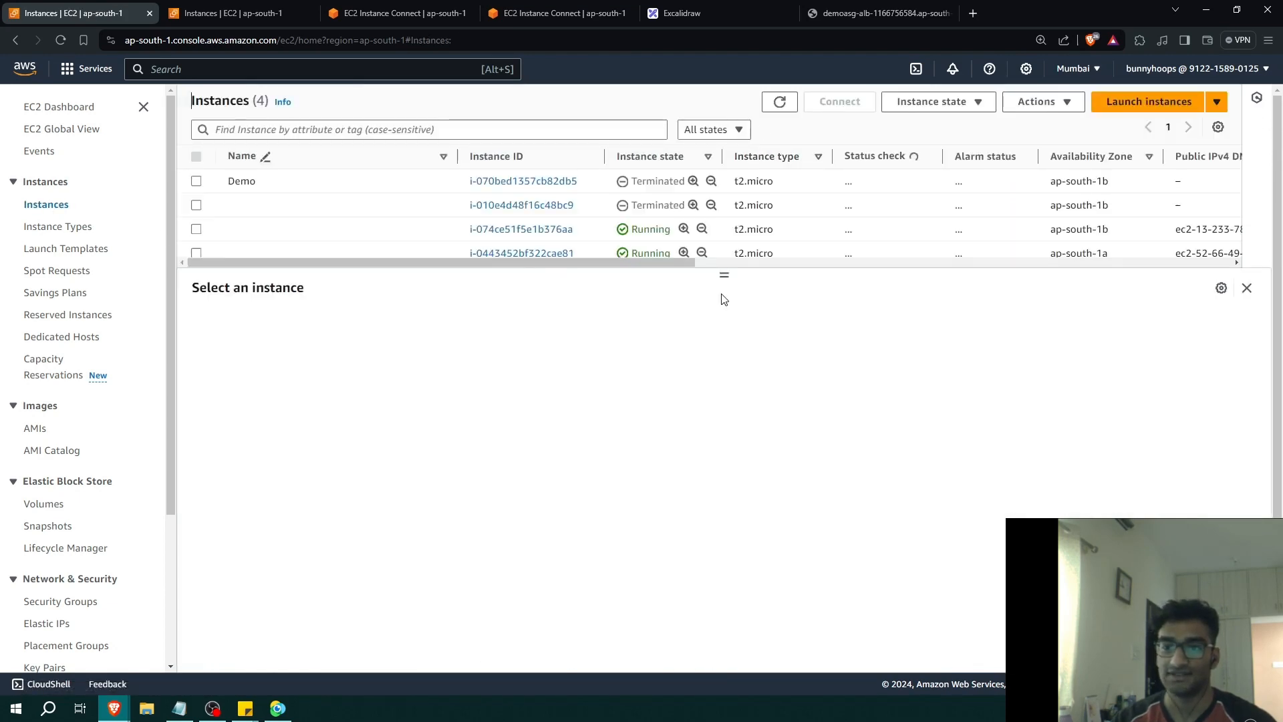
left_click_drag(722, 277, 726, 349)
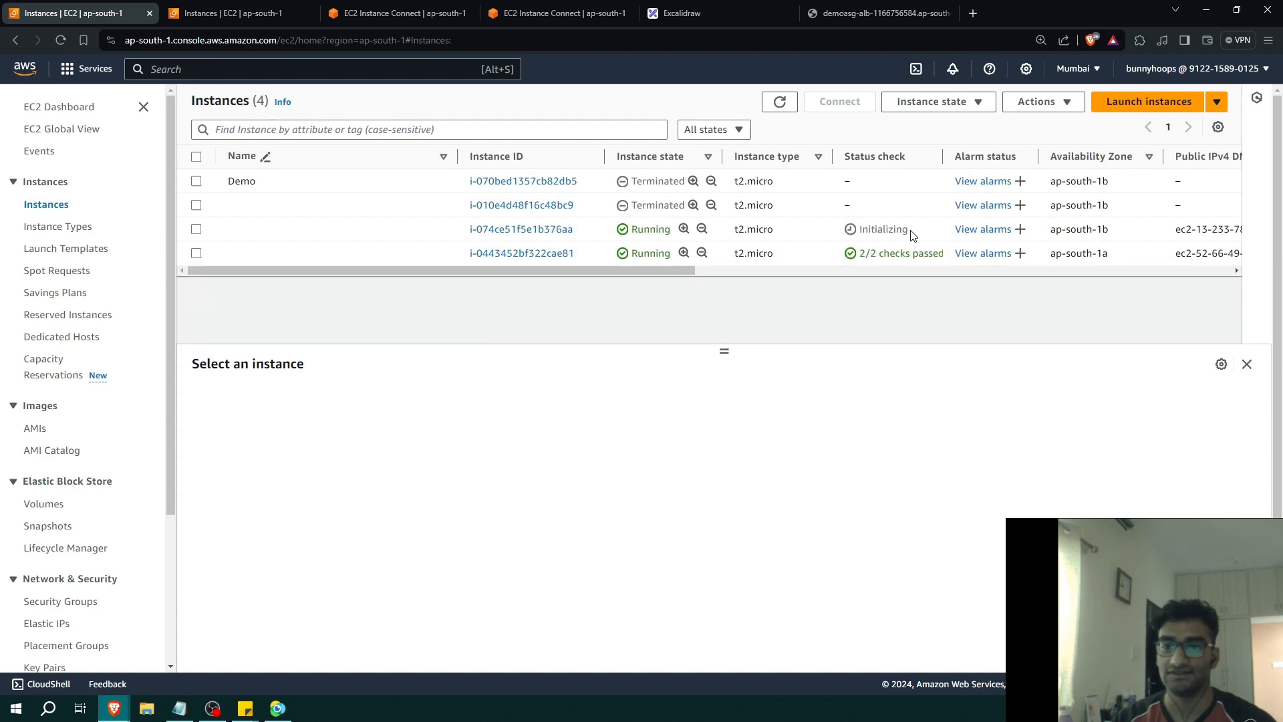
left_click_drag(912, 235, 864, 230)
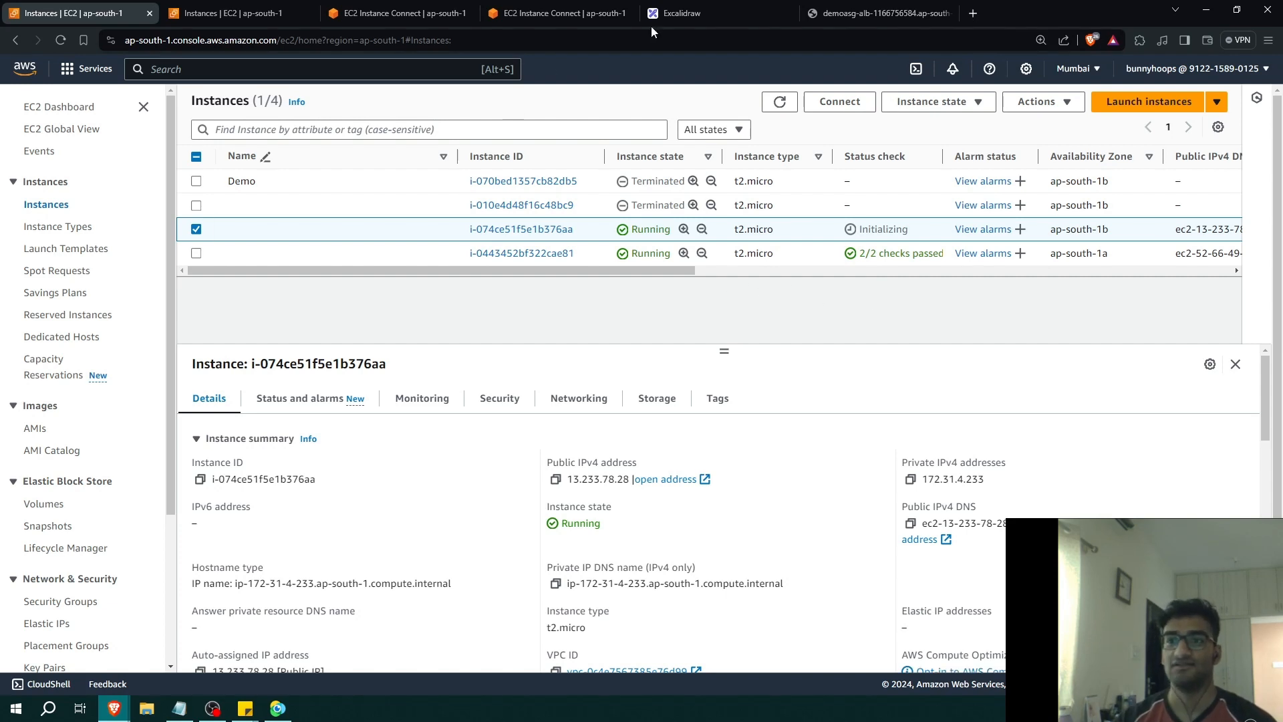
Reload the load balancer's DemoASG web page repeatedly to check which instance answers the requests
left_click(835, 13)
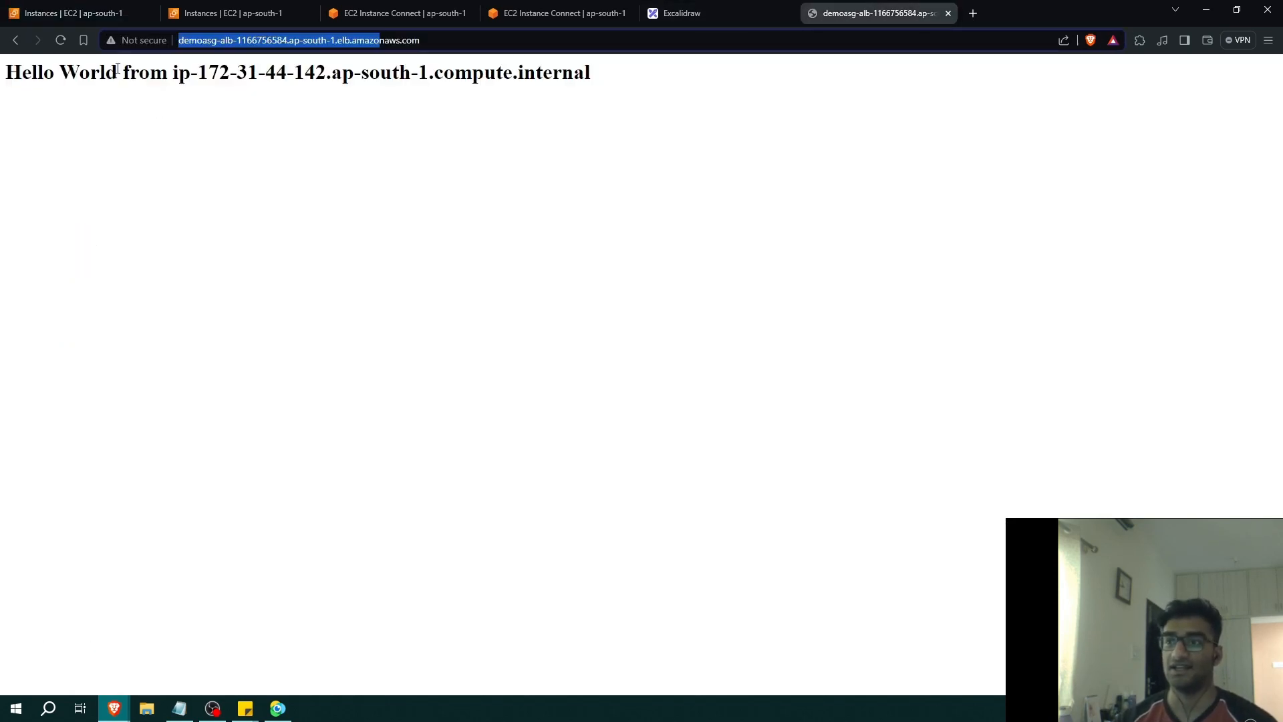
left_click(61, 41)
left_click(61, 41)
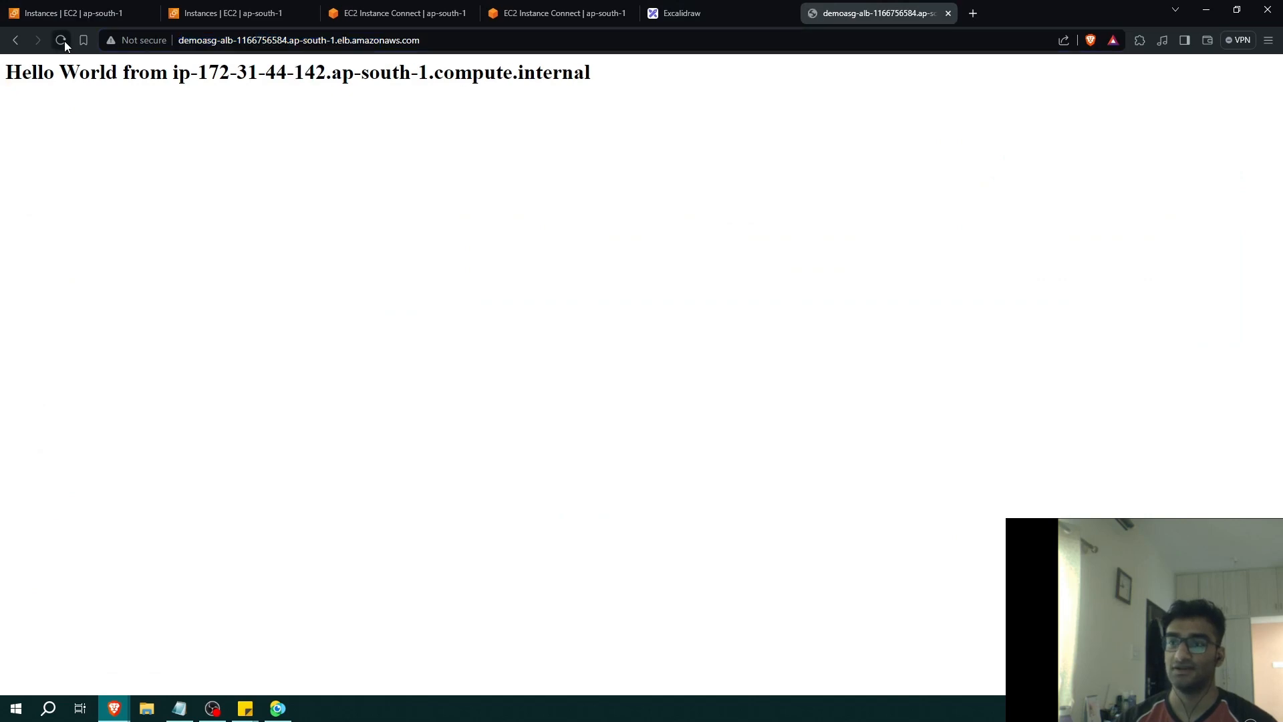
left_click(61, 41)
left_click(60, 41)
left_click(64, 42)
left_click(65, 41)
left_click(64, 41)
left_click(64, 41)
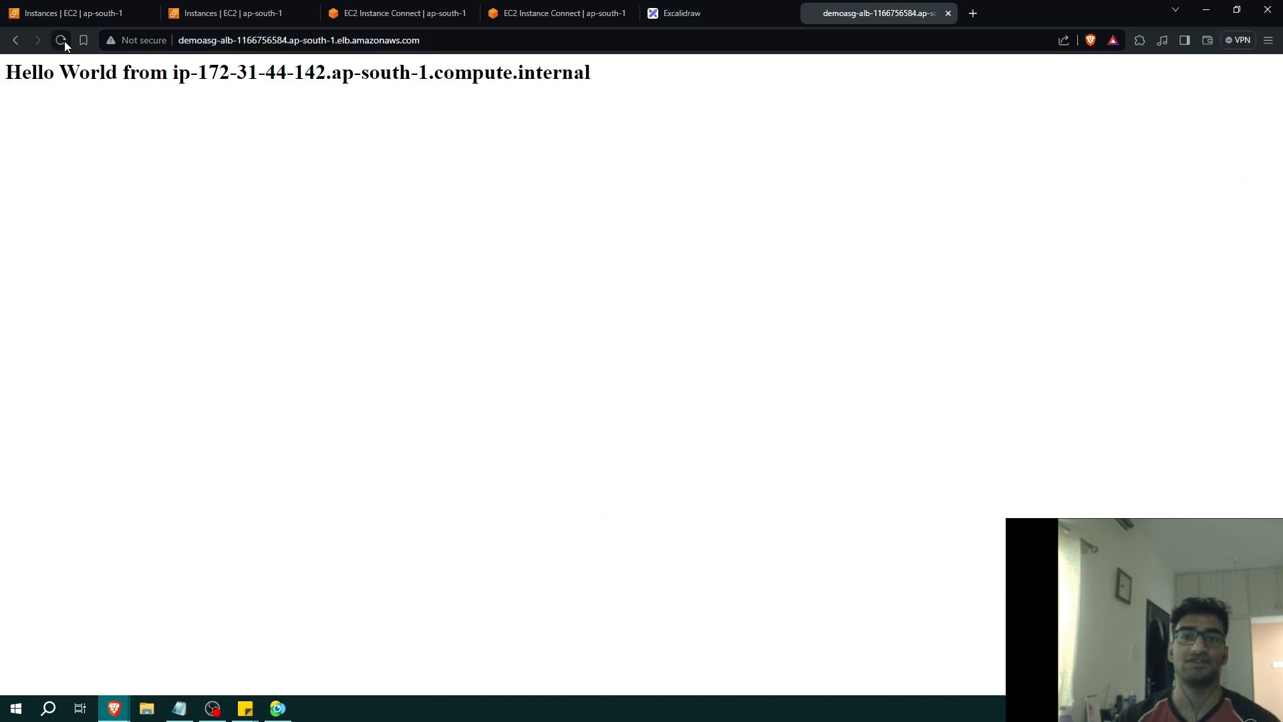
left_click(64, 41)
left_click(64, 42)
left_click(64, 42)
left_click(64, 41)
left_click(65, 41)
left_click(65, 41)
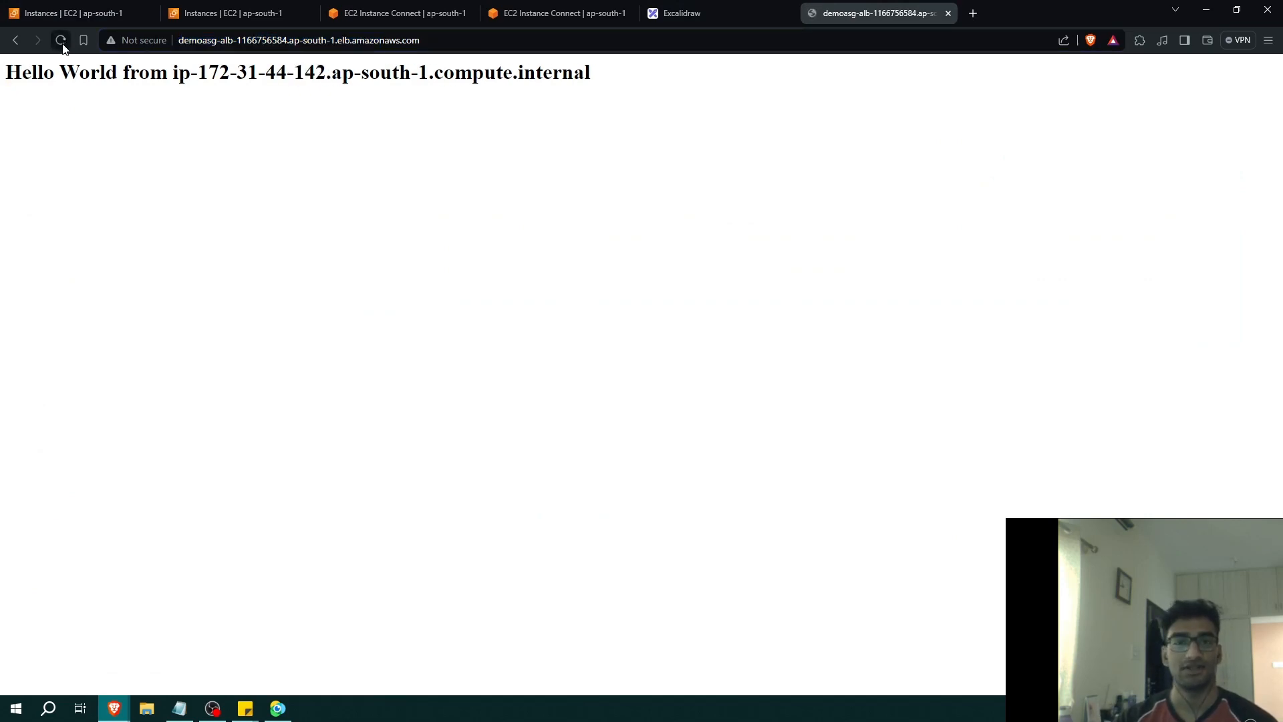
Open the list of Auto Scaling groups from the second EC2 instances browser tab
left_click(234, 13)
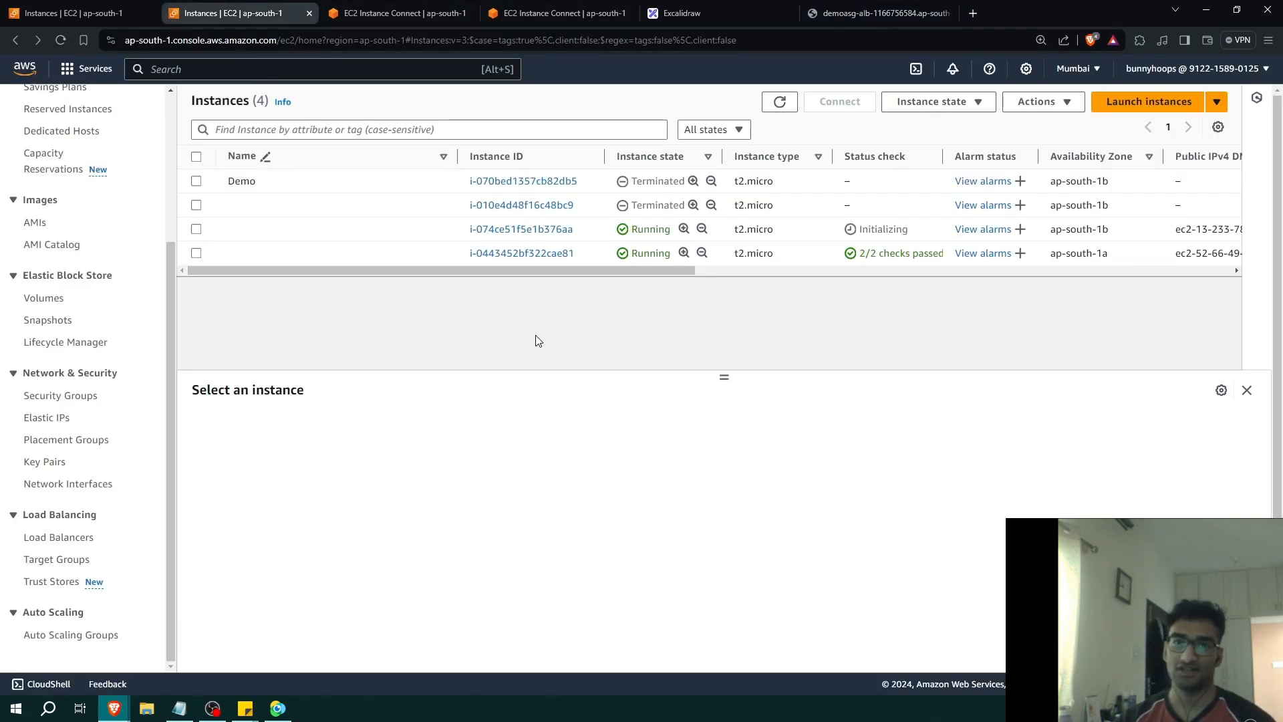
left_click(91, 635)
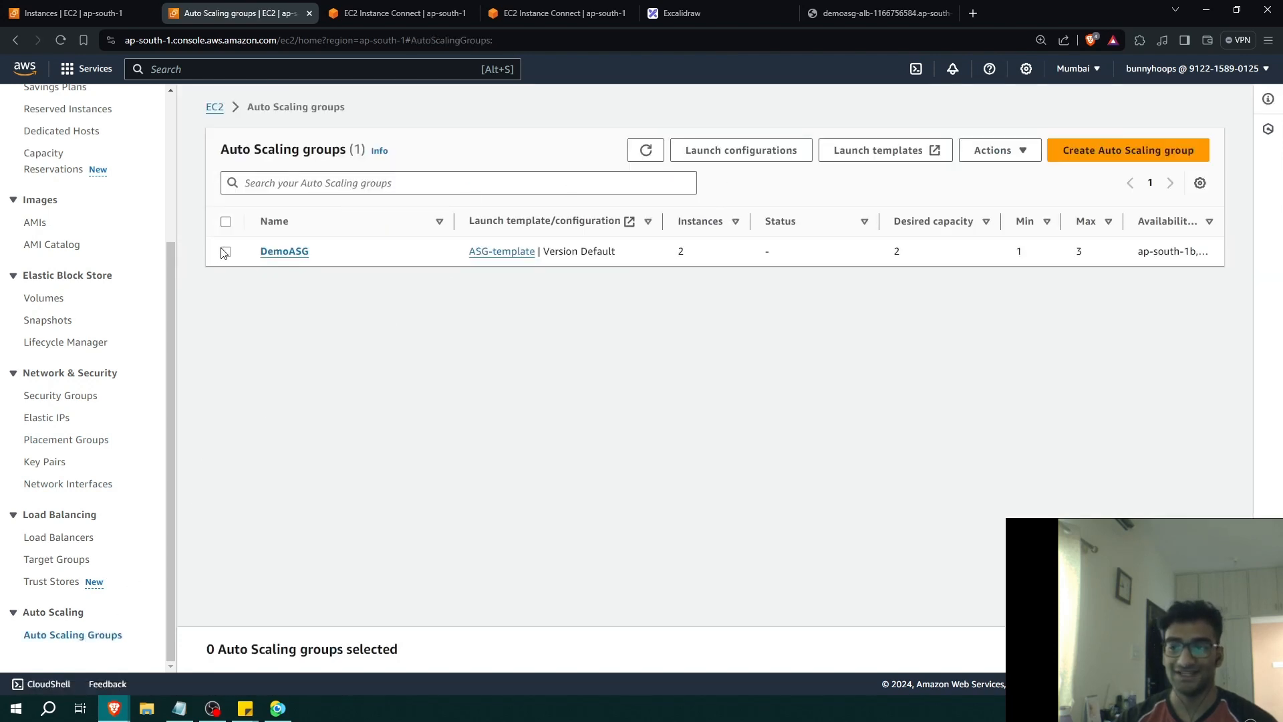
left_click(41, 300)
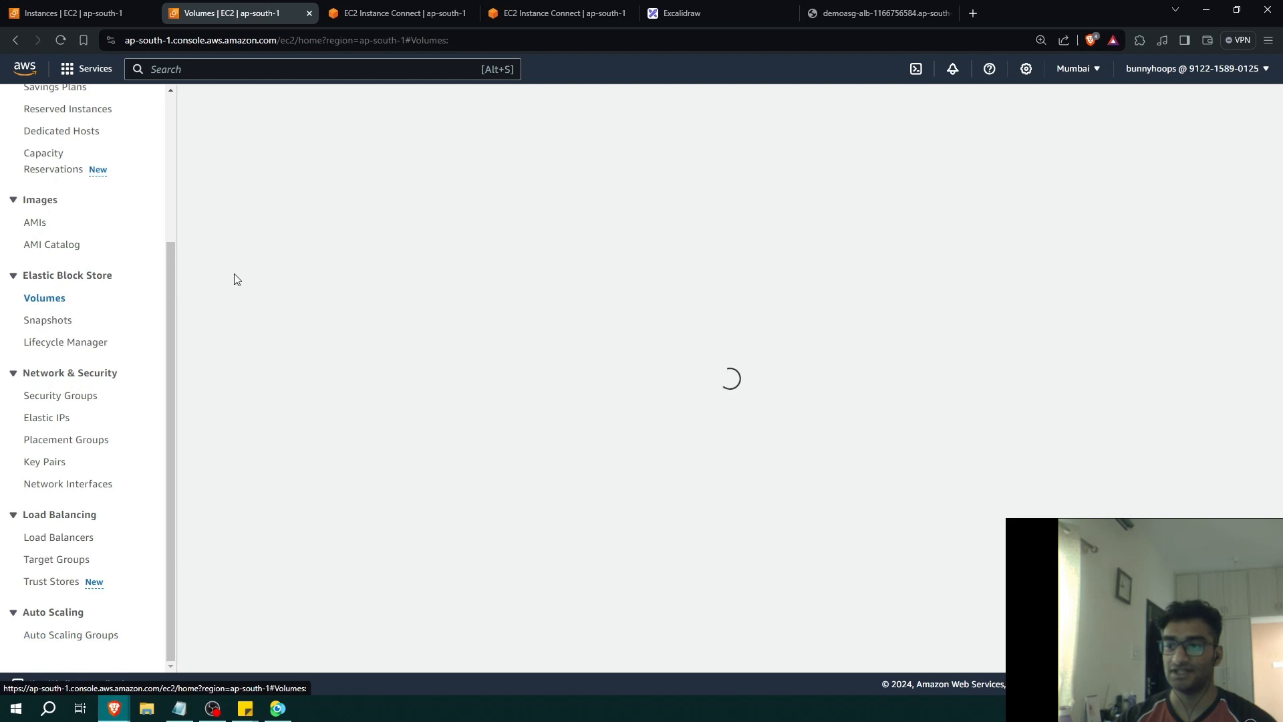
left_click(79, 636)
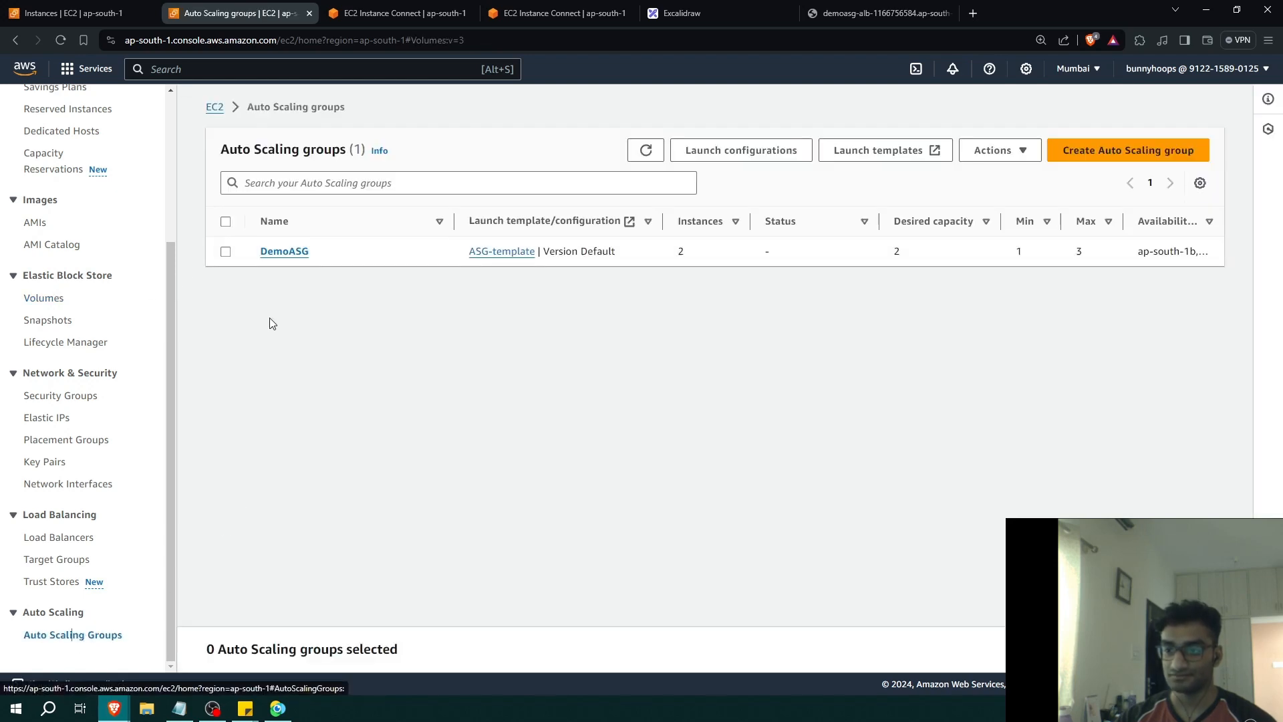